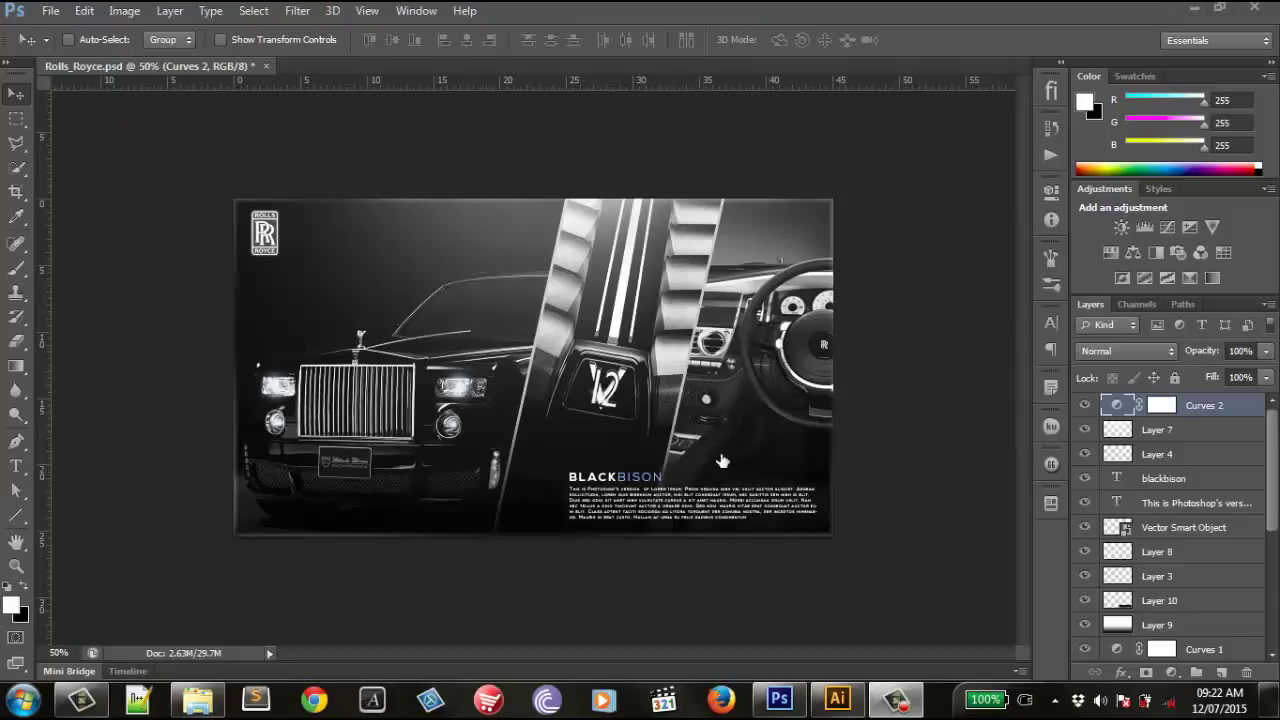
Step: Create a default-size blank document, then close it as unwanted
{"action": "left_click", "coordinate": [49, 14]}
{"action": "left_click", "coordinate": [85, 32]}
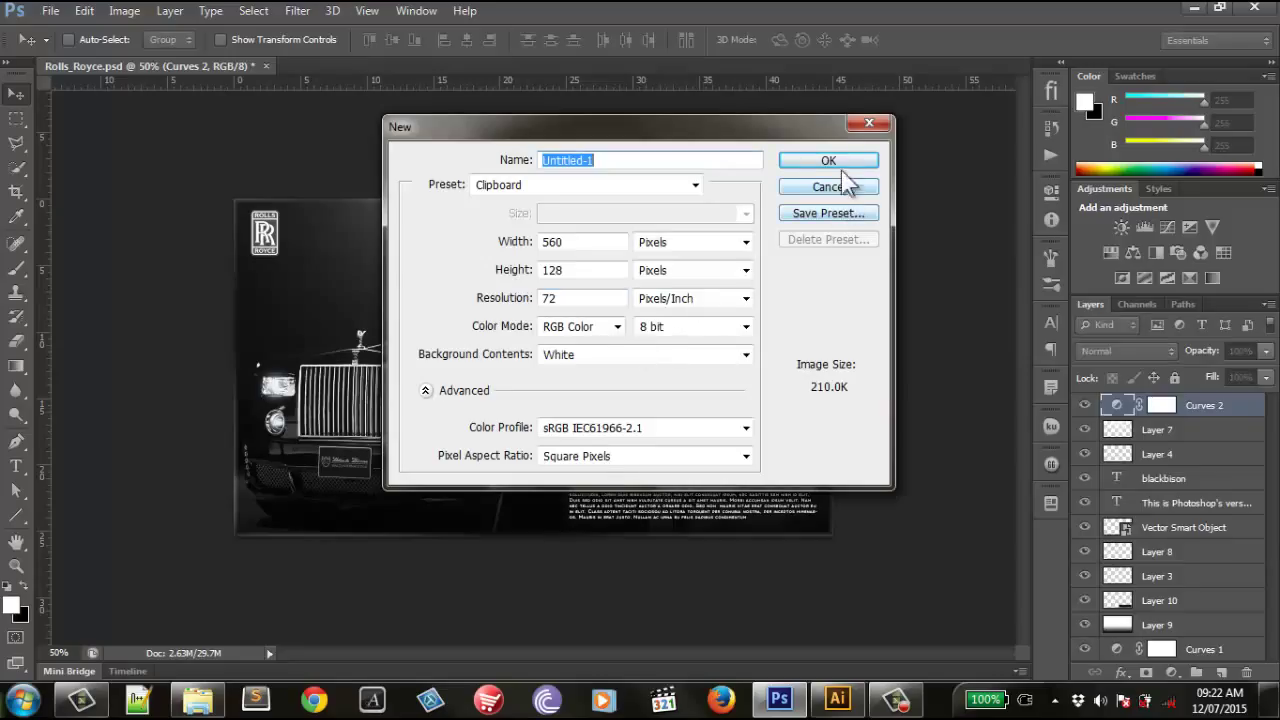
{"action": "left_click", "coordinate": [840, 163]}
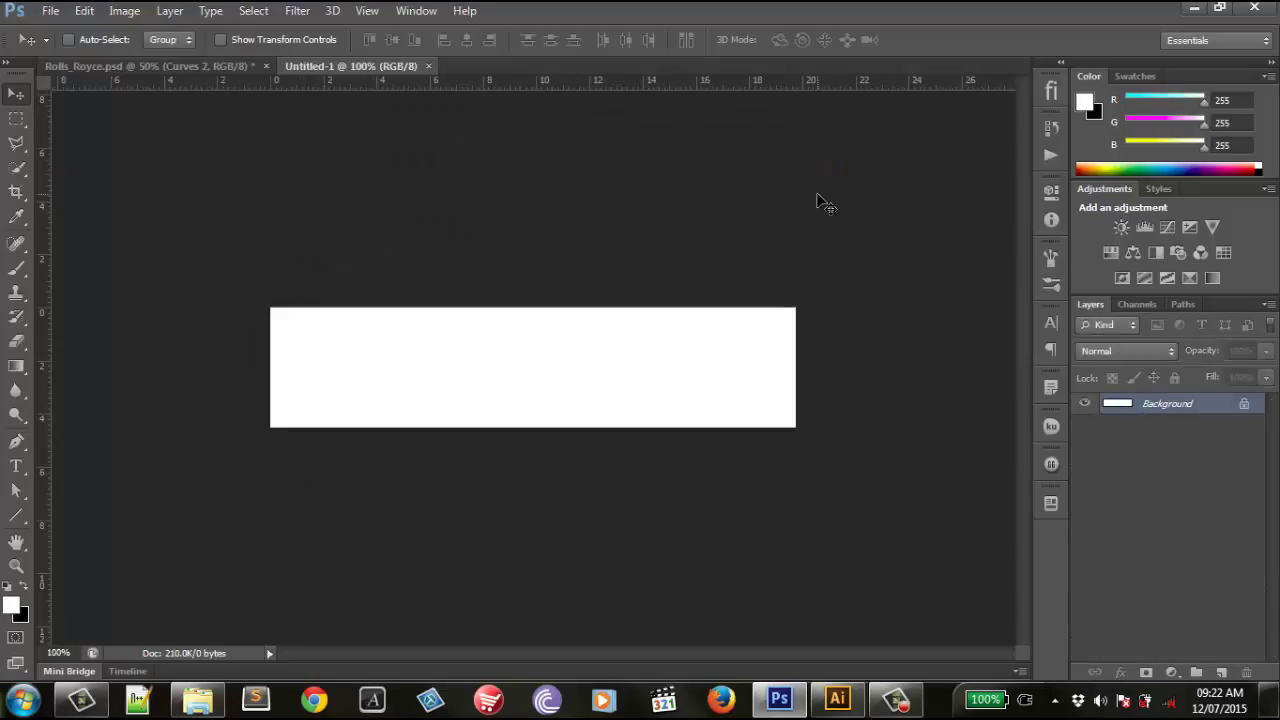
{"action": "left_click", "coordinate": [429, 66]}
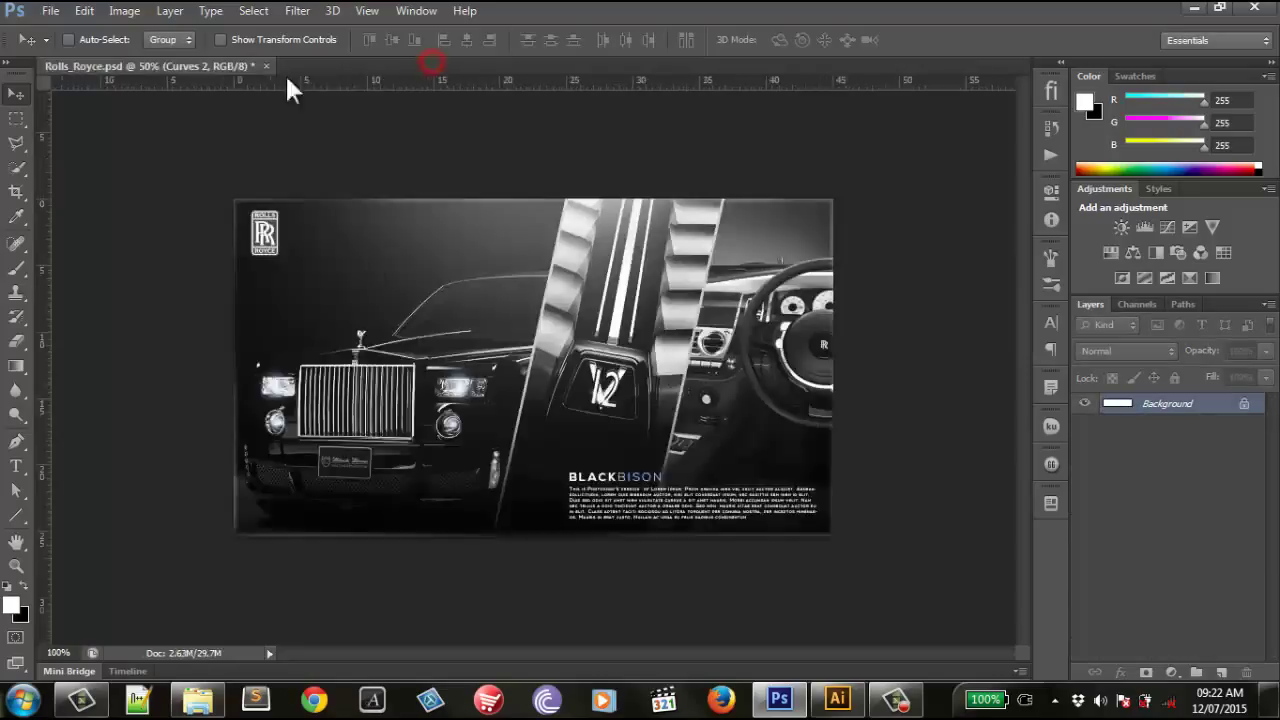
Step: Create a new 1278 × 720 px document at 100 pixels/inch
{"action": "left_click", "coordinate": [52, 10]}
{"action": "left_click", "coordinate": [78, 35]}
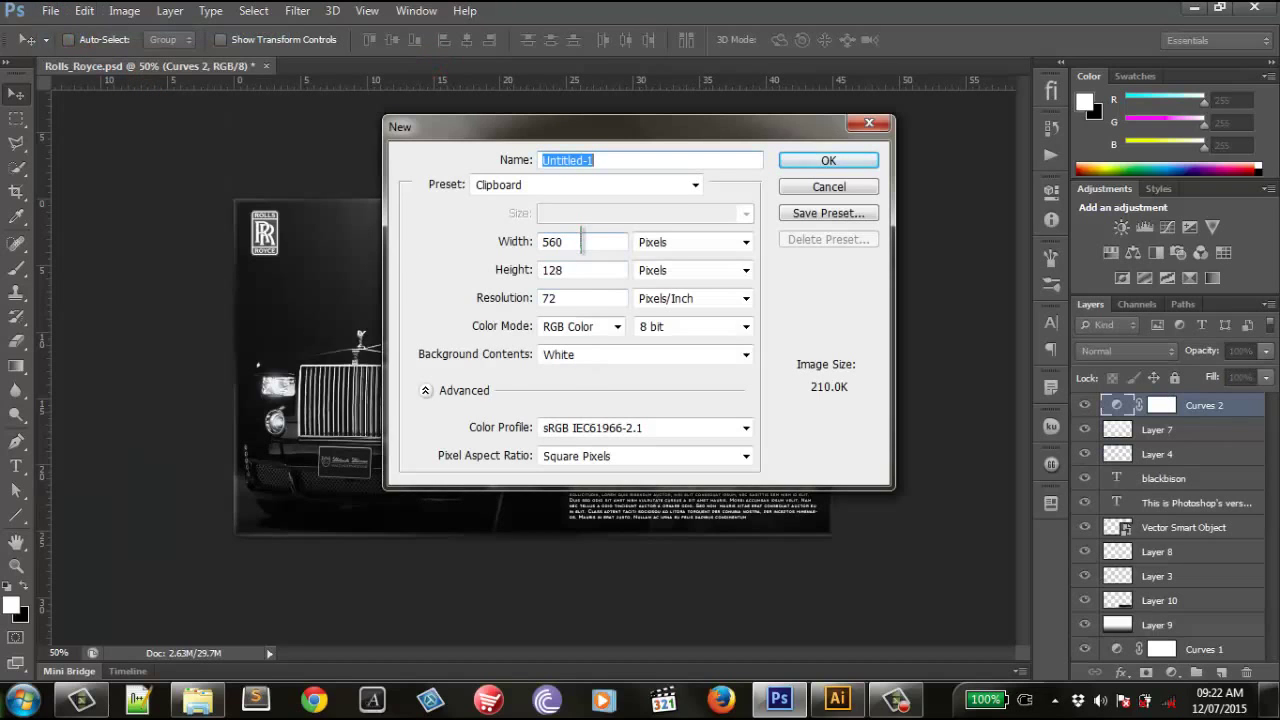
{"action": "double_click", "coordinate": [581, 242]}
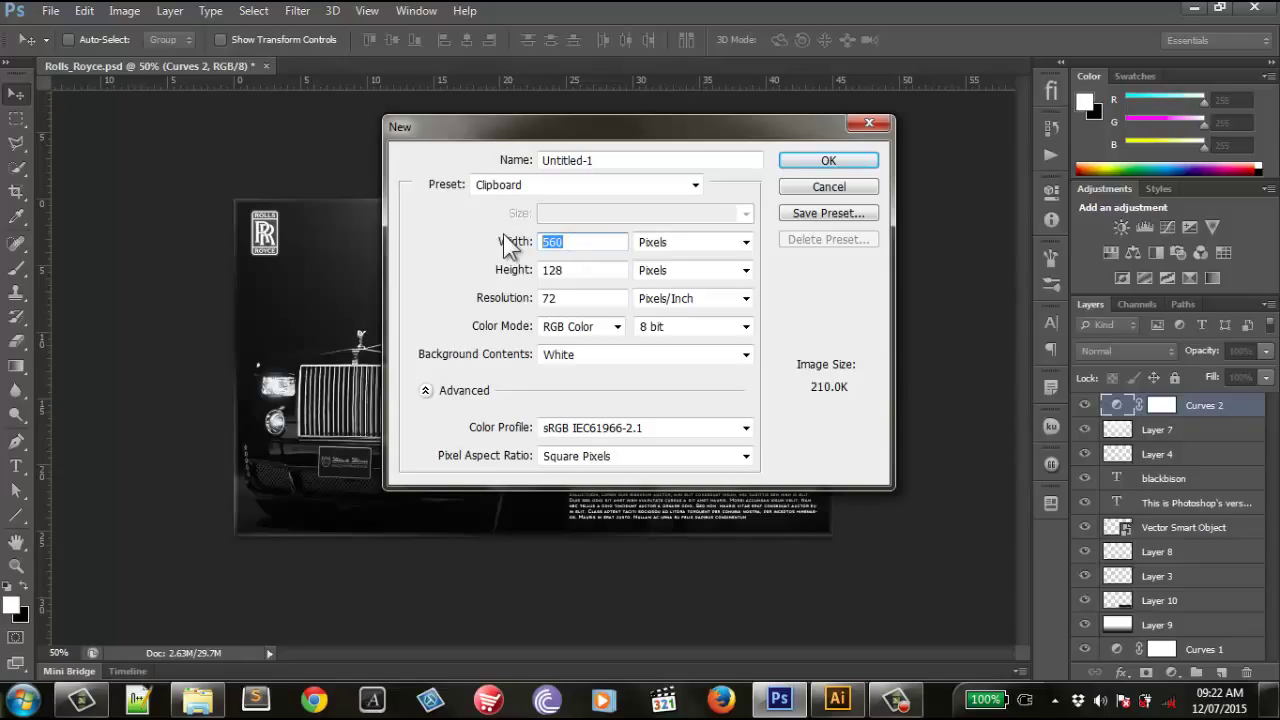
{"action": "type", "text": "1278"}
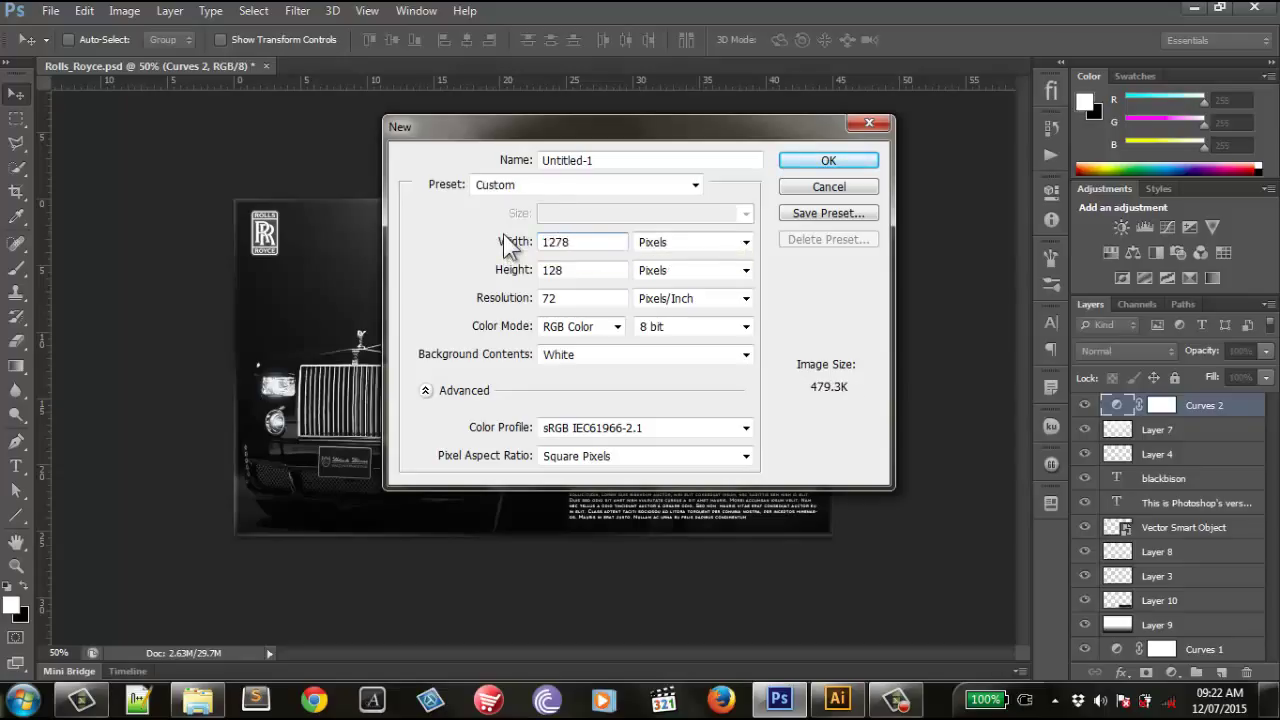
{"action": "key", "text": "Tab"}
{"action": "key", "text": "Tab"}
{"action": "type", "text": "720"}
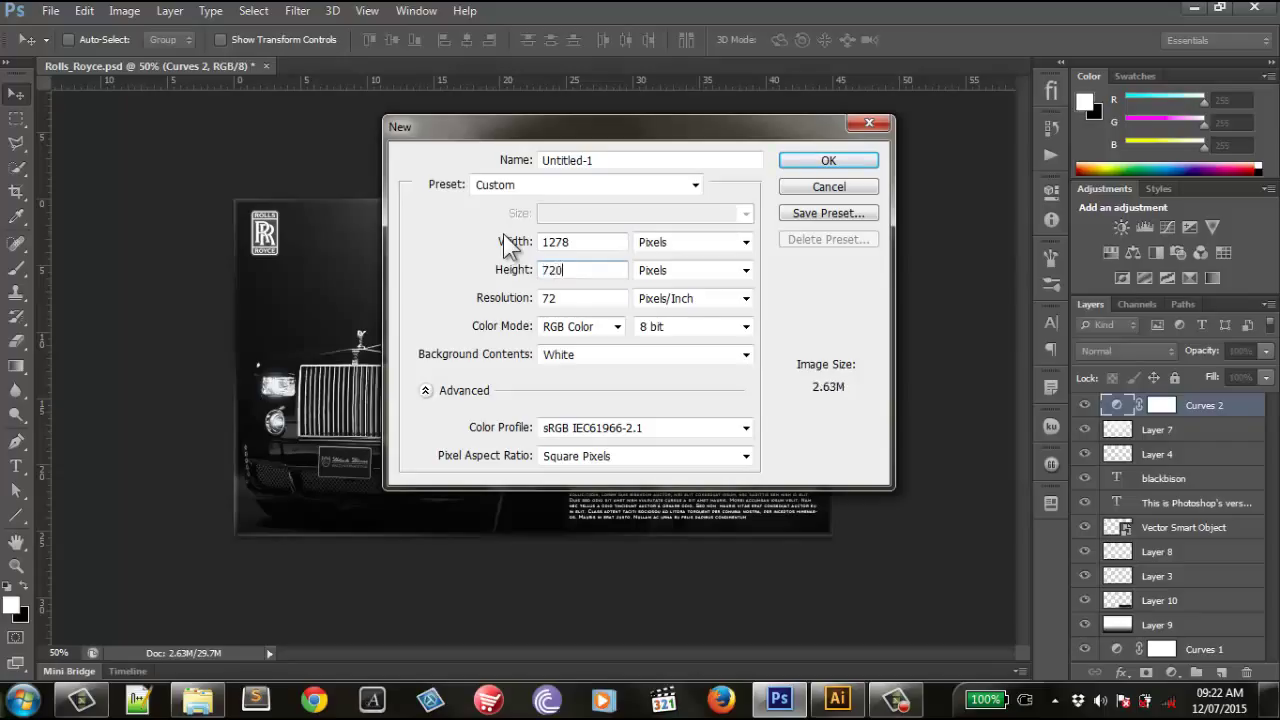
{"action": "double_click", "coordinate": [583, 297]}
{"action": "type", "text": "100"}
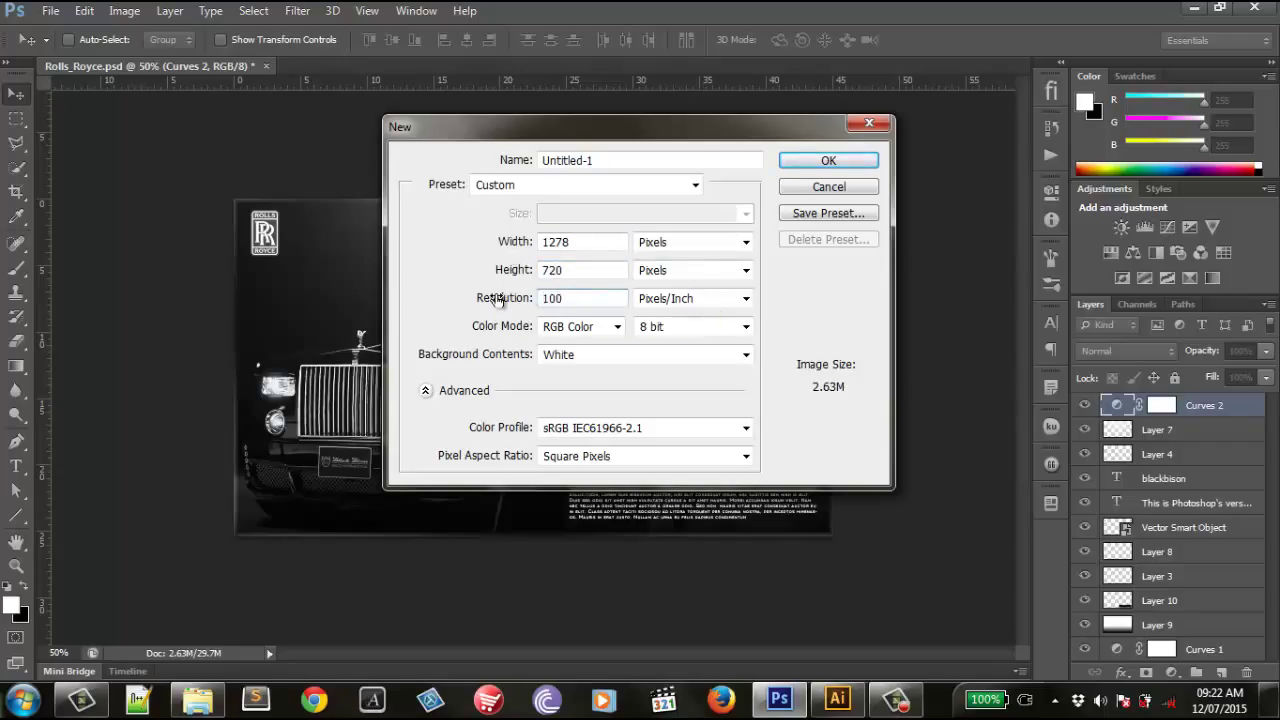
{"action": "left_click", "coordinate": [803, 160]}
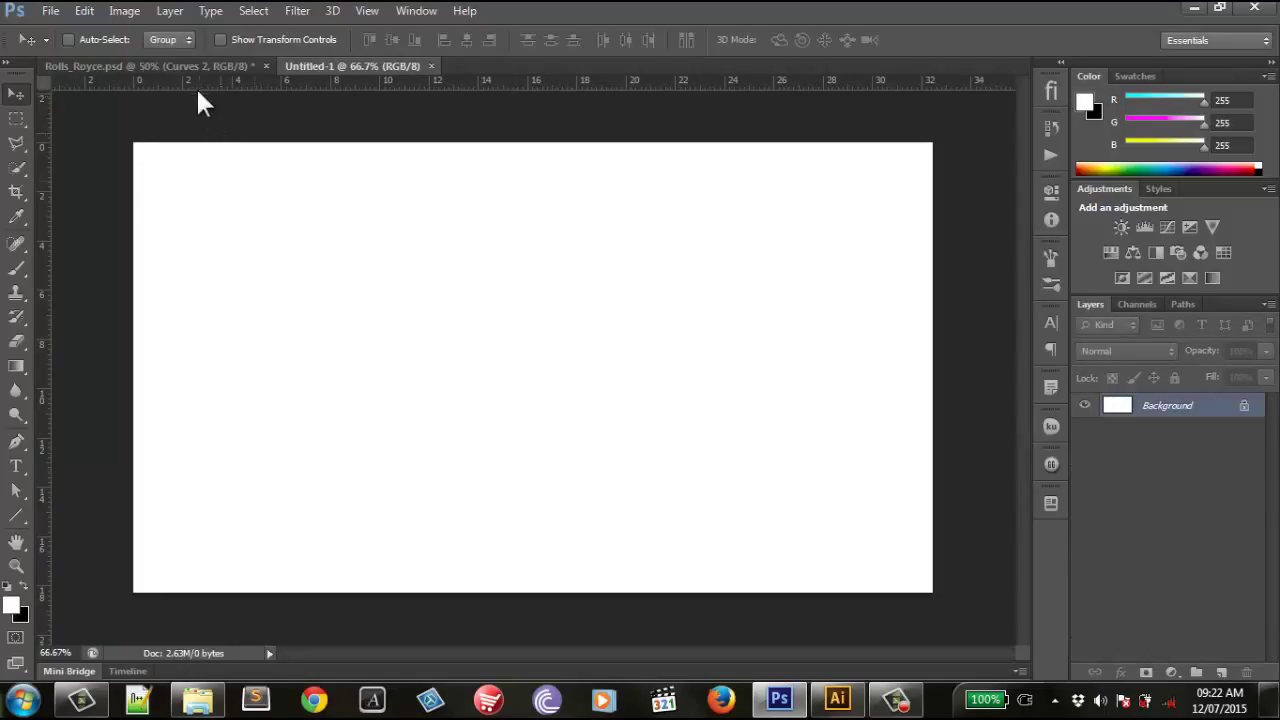
Step: Add a new Layer 1 and fill it with the black background colour
{"action": "left_click", "coordinate": [220, 68]}
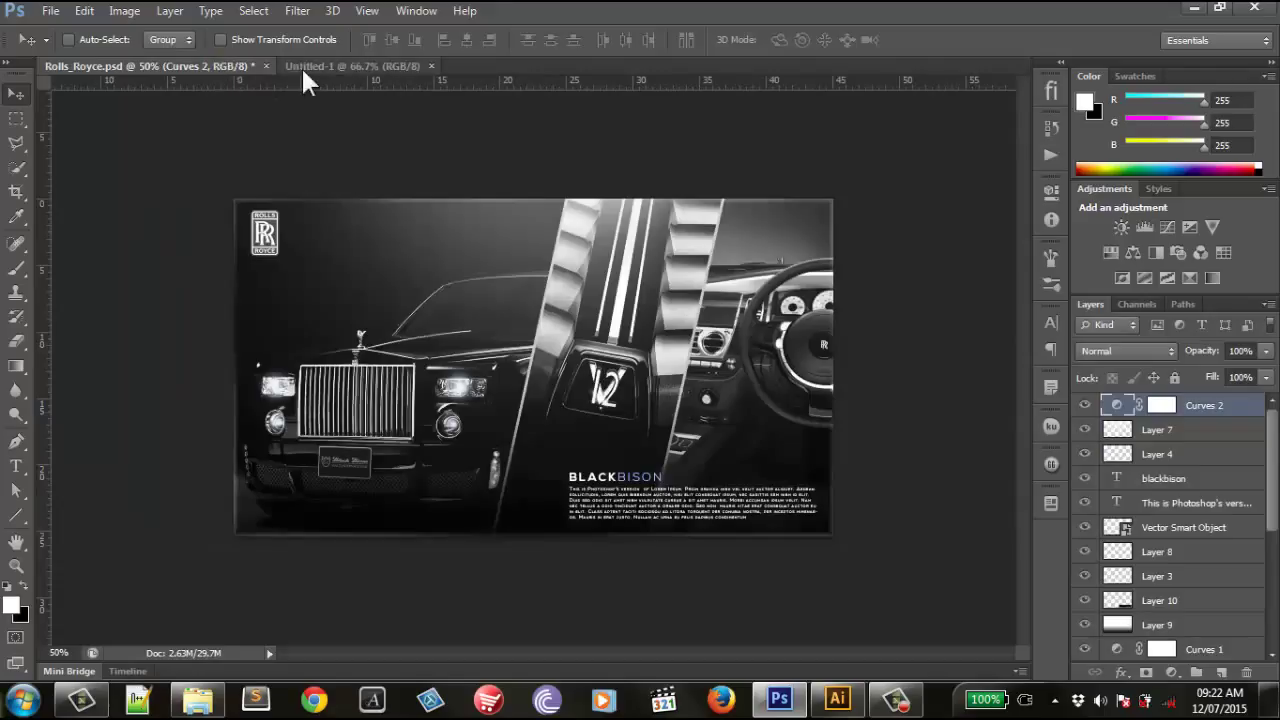
{"action": "left_click", "coordinate": [301, 67]}
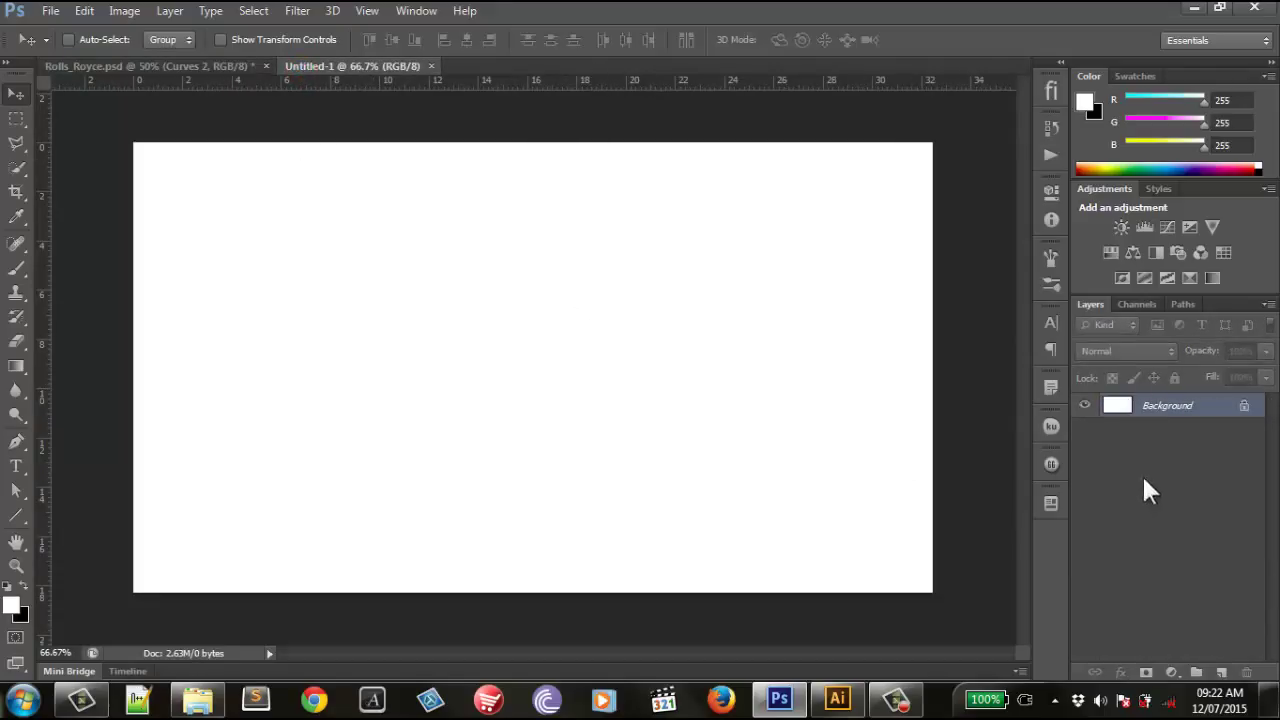
{"action": "left_click", "coordinate": [1221, 672]}
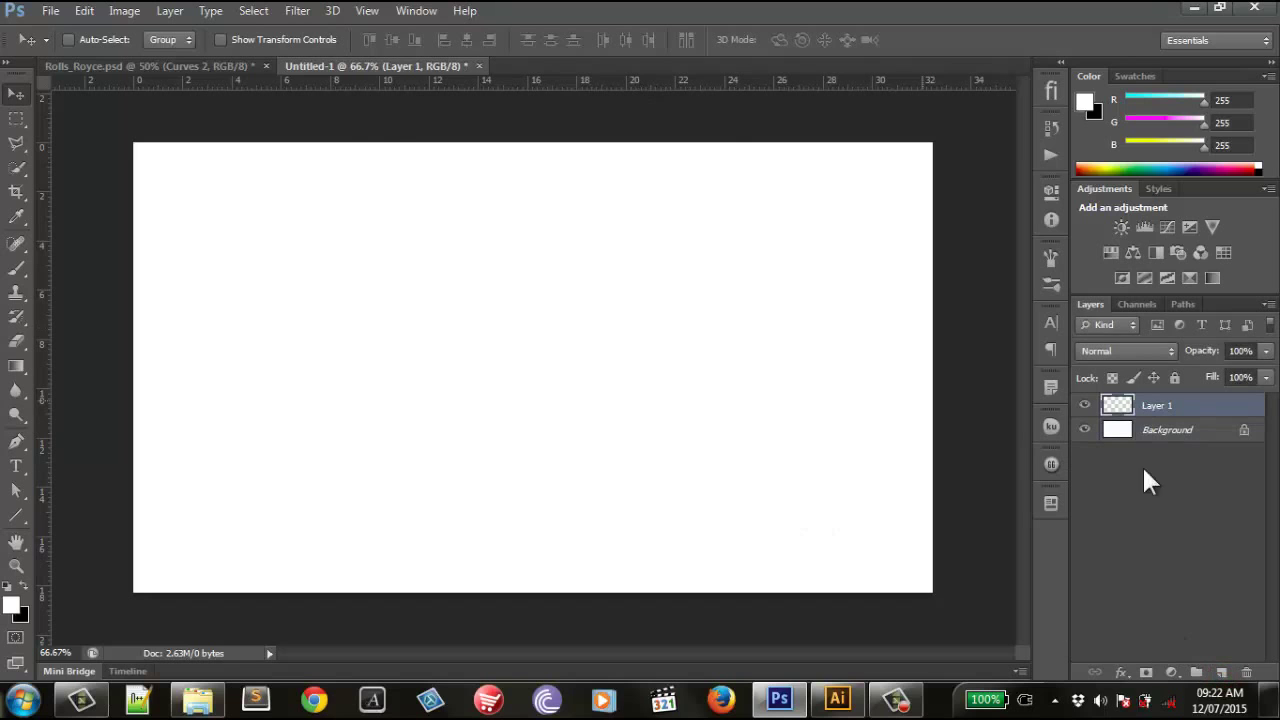
{"action": "left_click", "coordinate": [85, 12]}
{"action": "left_click", "coordinate": [162, 256]}
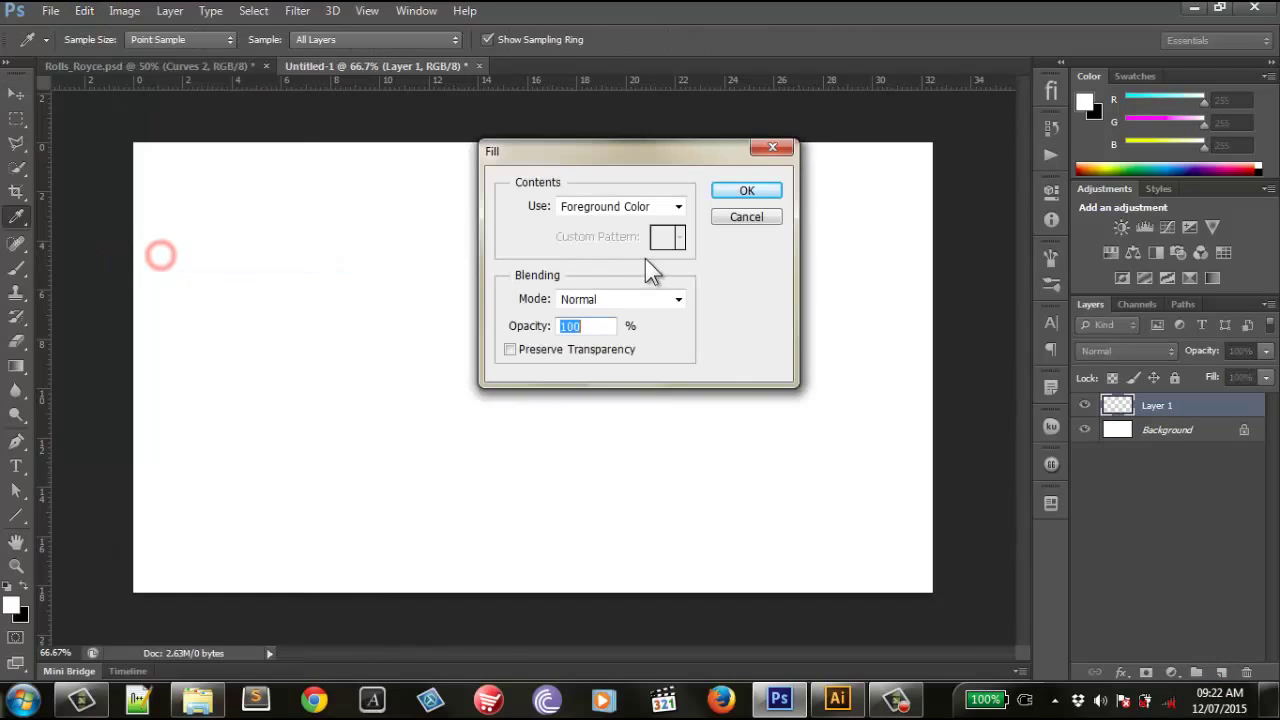
{"action": "left_click", "coordinate": [645, 206]}
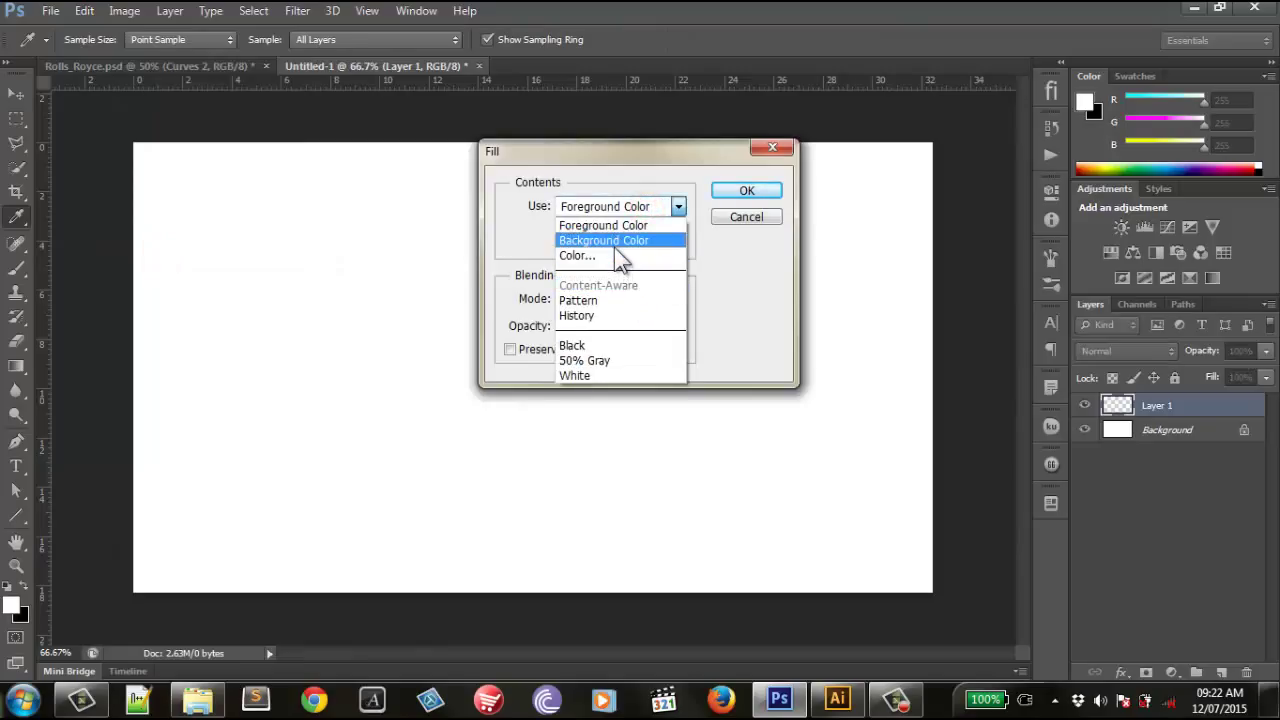
{"action": "left_click", "coordinate": [612, 241]}
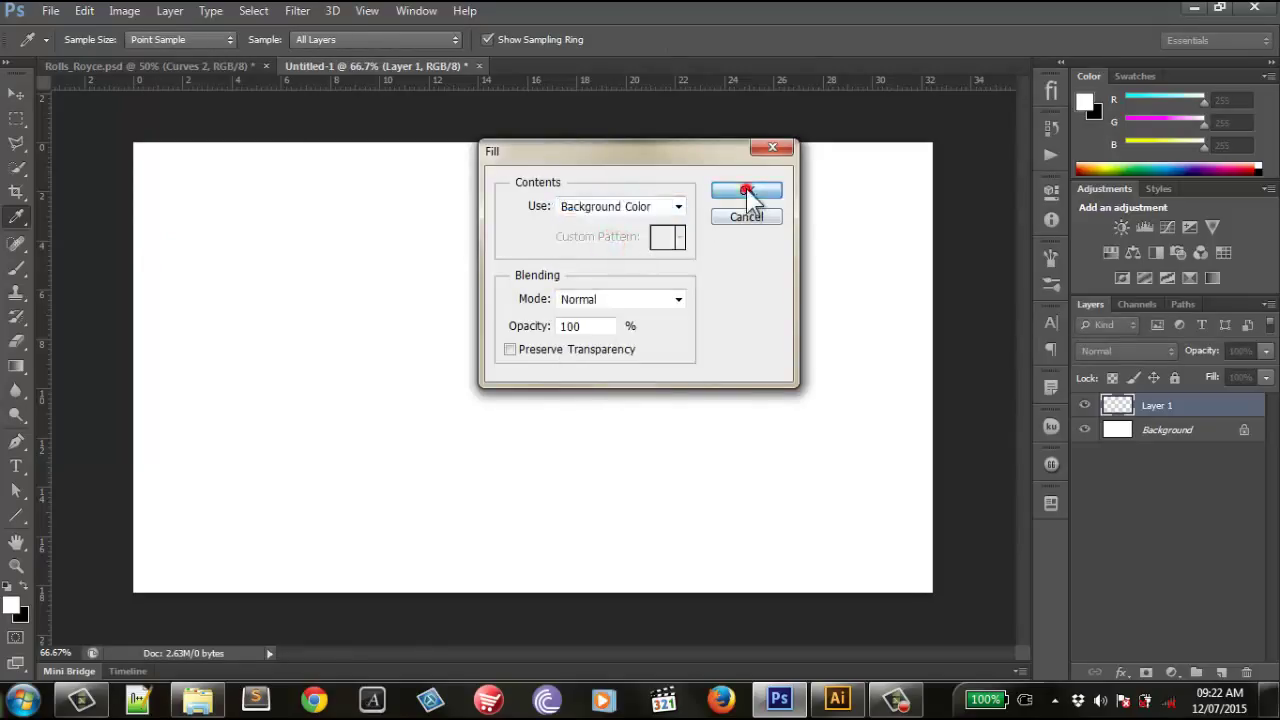
{"action": "left_click", "coordinate": [746, 190]}
Step: Switch to the Move tool and show the desktop to fetch a photo
{"action": "key", "text": "v"}
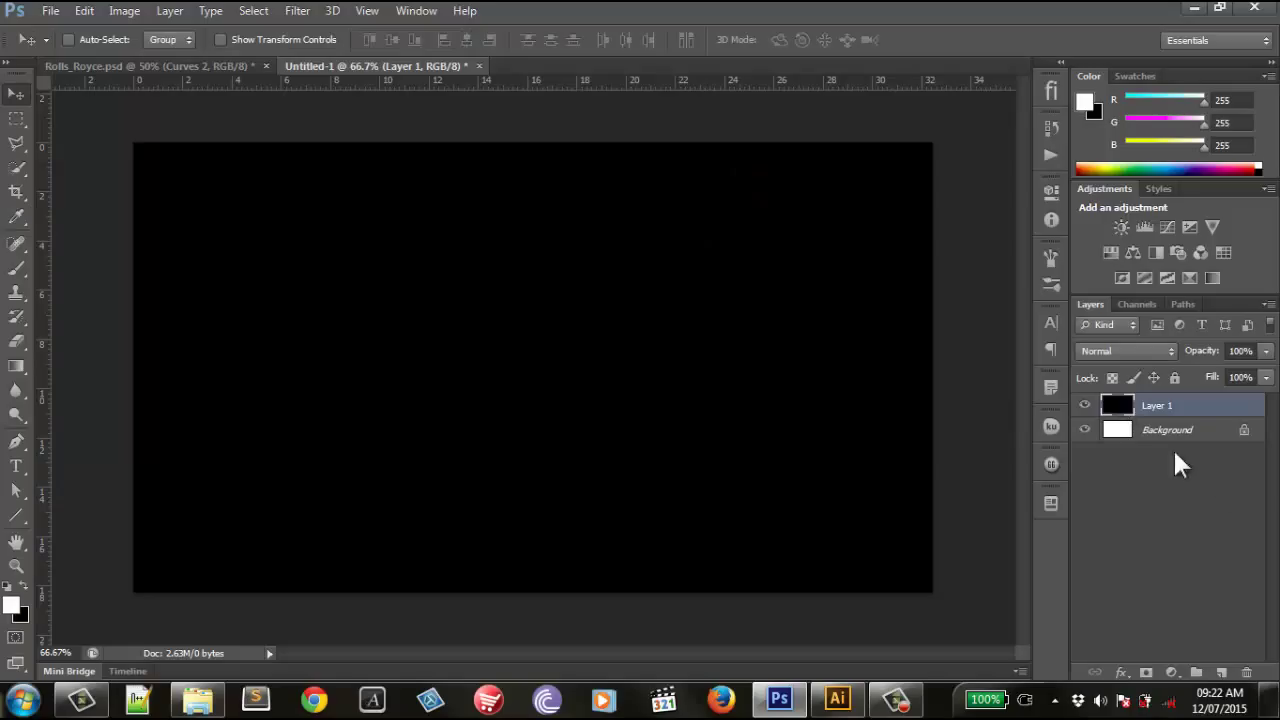
{"action": "left_click", "coordinate": [1030, 270]}
{"action": "left_click", "coordinate": [1274, 704]}
Step: Drag the Ghost engine photo into the document, scale it to 272%, then hide it
{"action": "left_click", "coordinate": [919, 426]}
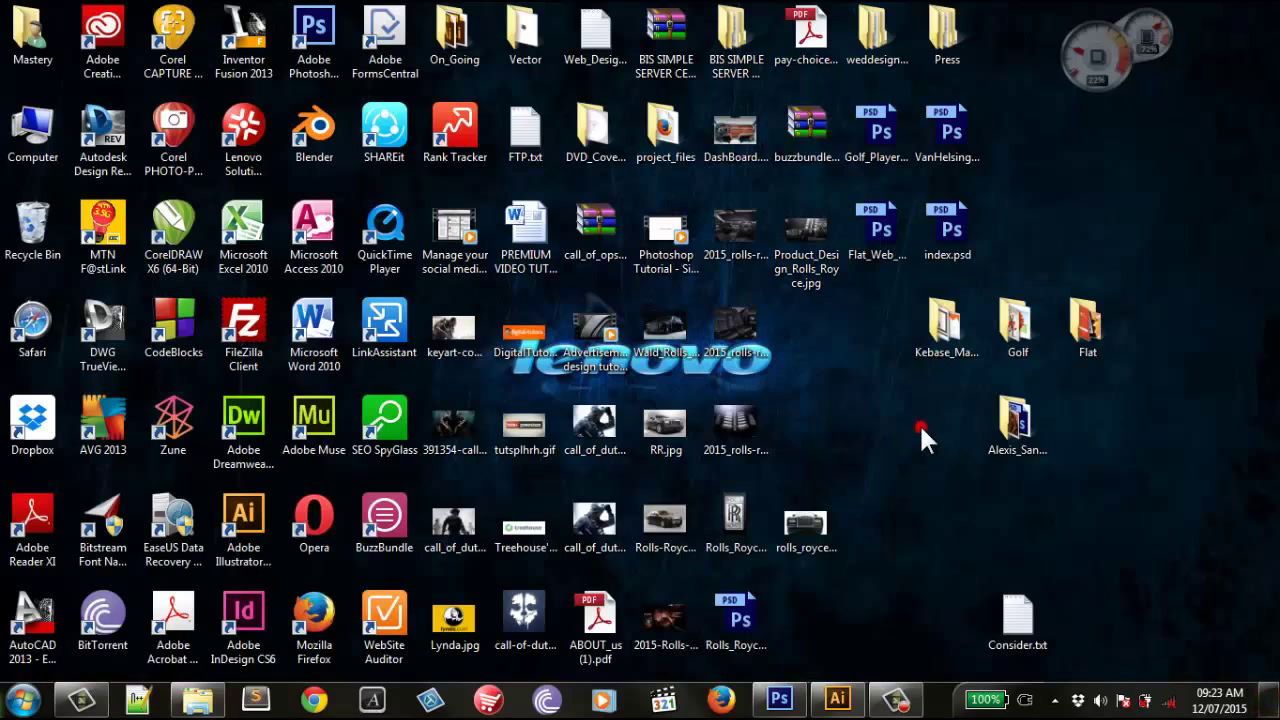
{"action": "left_click", "coordinate": [725, 416]}
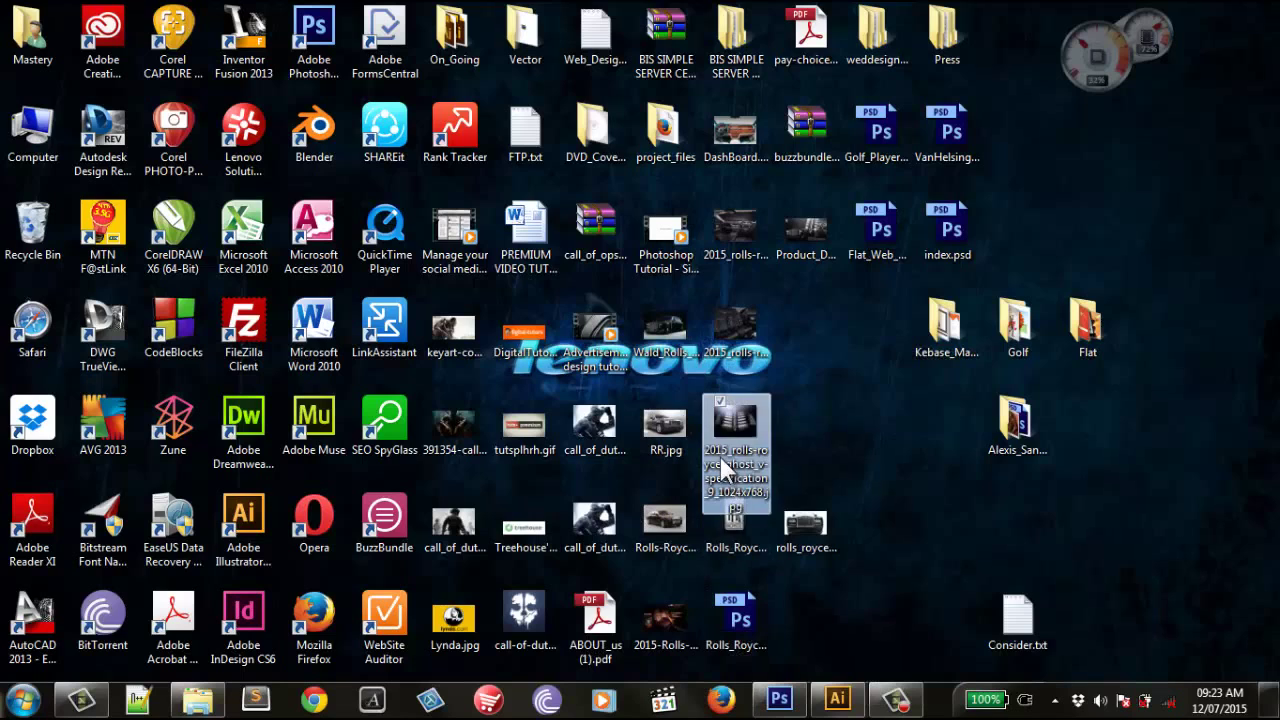
{"action": "mouse_move", "coordinate": [736, 460]}
{"action": "left_mouse_down"}
{"action": "mouse_move", "coordinate": [795, 563]}
{"action": "mouse_move", "coordinate": [697, 400]}
{"action": "left_mouse_up"}
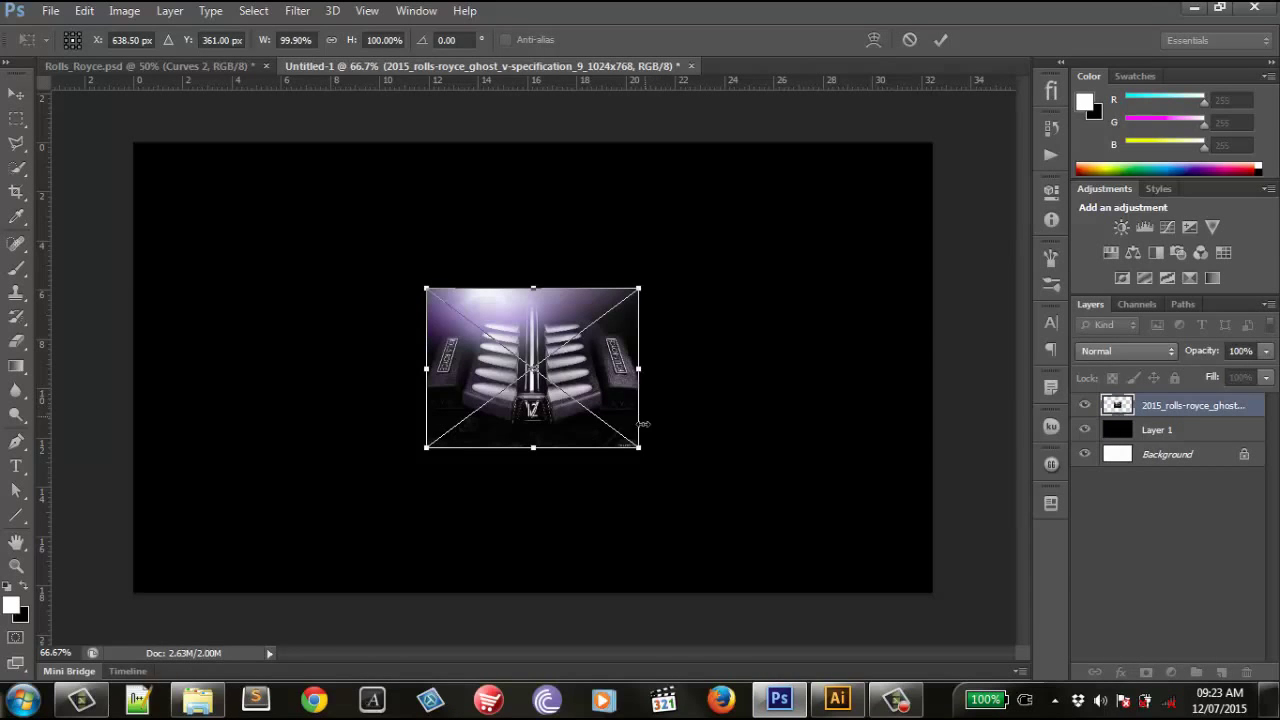
{"action": "left_click_drag", "start_coordinate": [638, 449], "coordinate": [792, 626]}
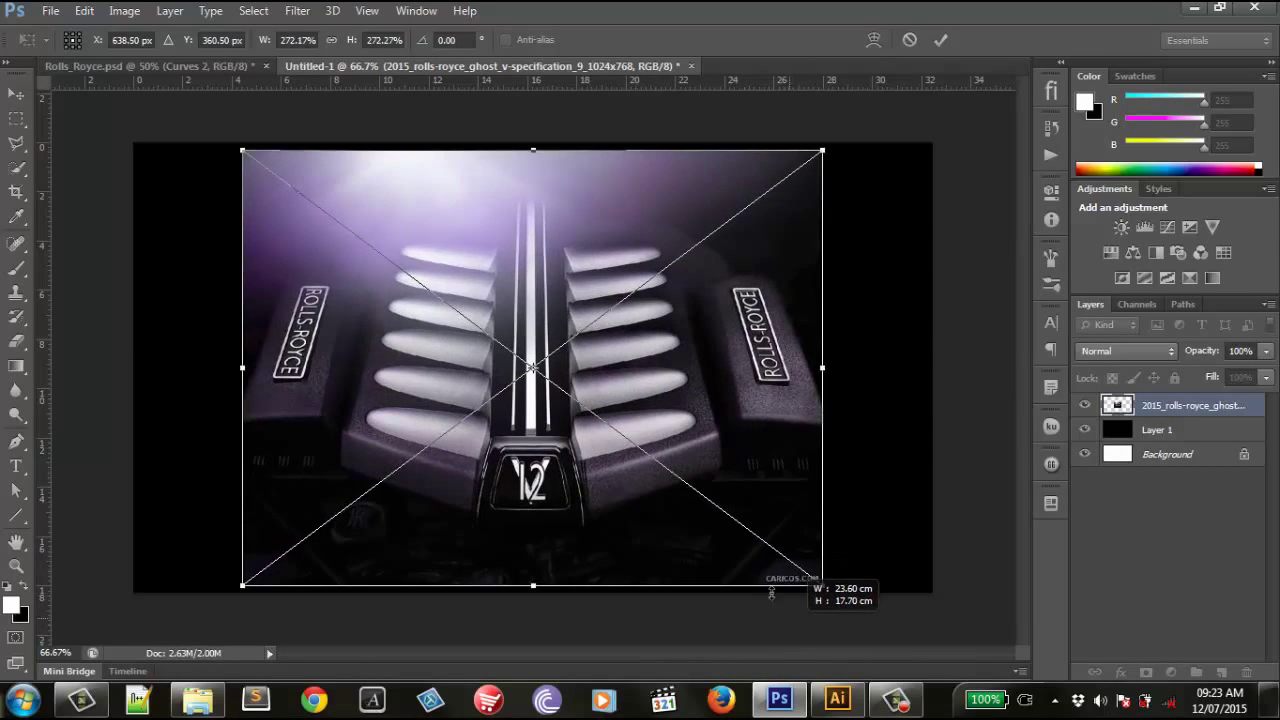
{"action": "left_click_drag", "start_coordinate": [558, 436], "coordinate": [634, 404]}
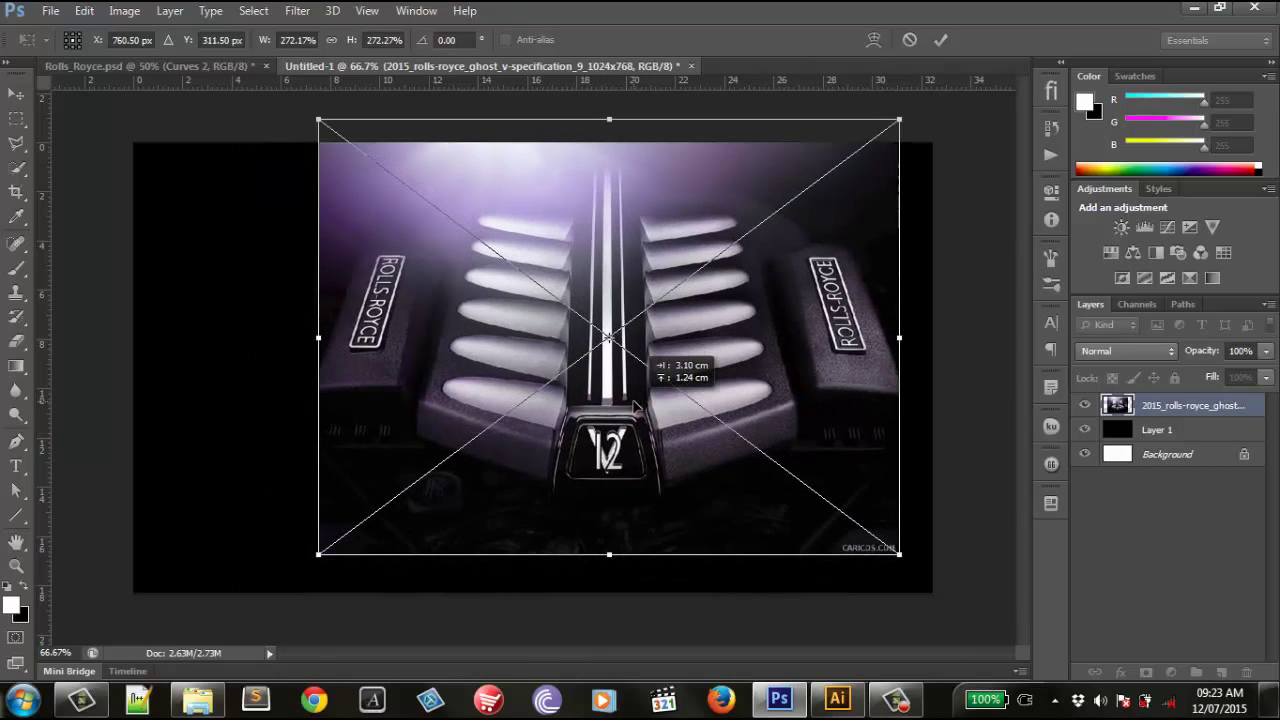
{"action": "left_click", "coordinate": [940, 40]}
{"action": "left_click", "coordinate": [1085, 406]}
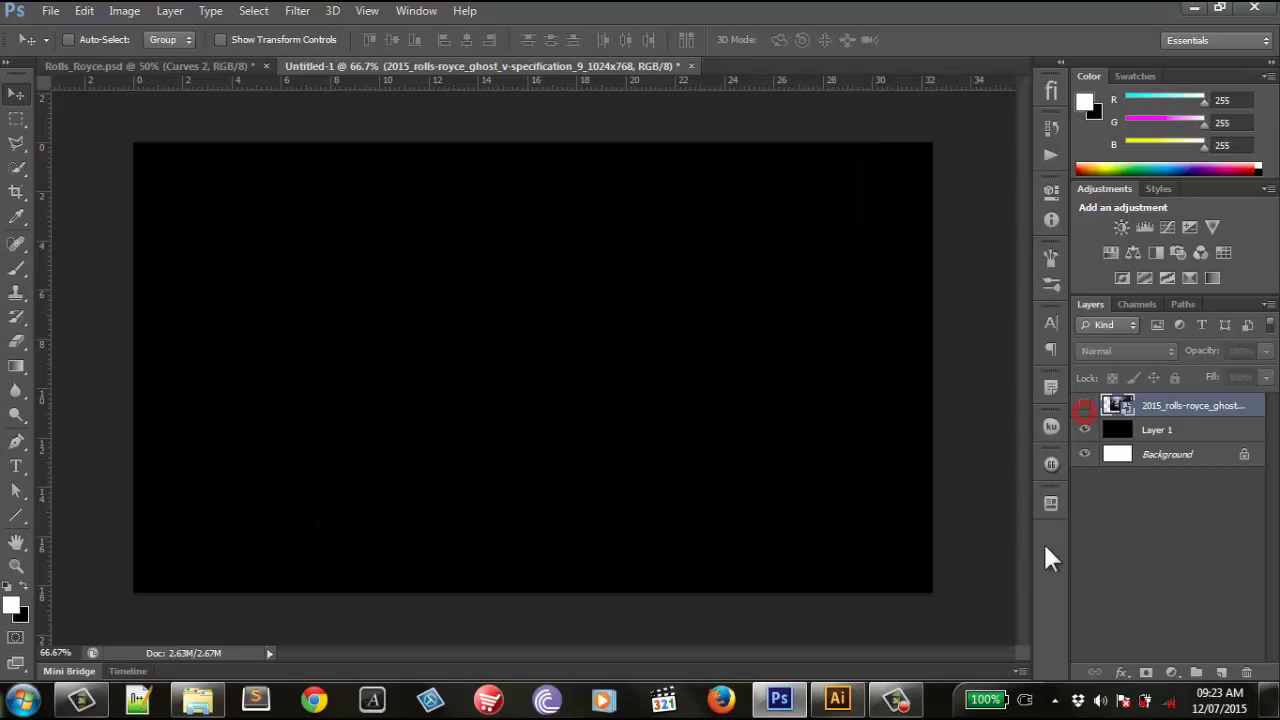
Step: Drag in the Wald Phantom photo, scale it to about 54.5%, and hide its layer
{"action": "left_click", "coordinate": [1271, 700]}
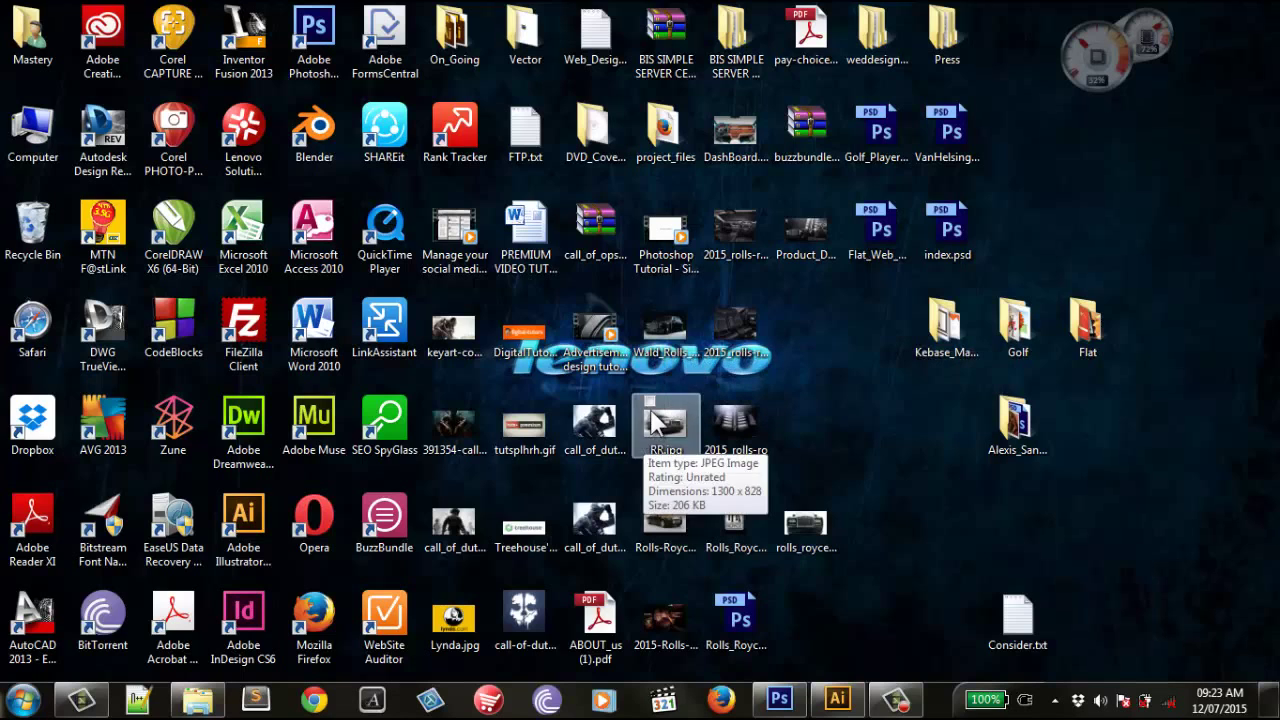
{"action": "mouse_move", "coordinate": [662, 325]}
{"action": "left_mouse_down"}
{"action": "mouse_move", "coordinate": [840, 598]}
{"action": "mouse_move", "coordinate": [747, 608]}
{"action": "mouse_move", "coordinate": [623, 325]}
{"action": "left_mouse_up"}
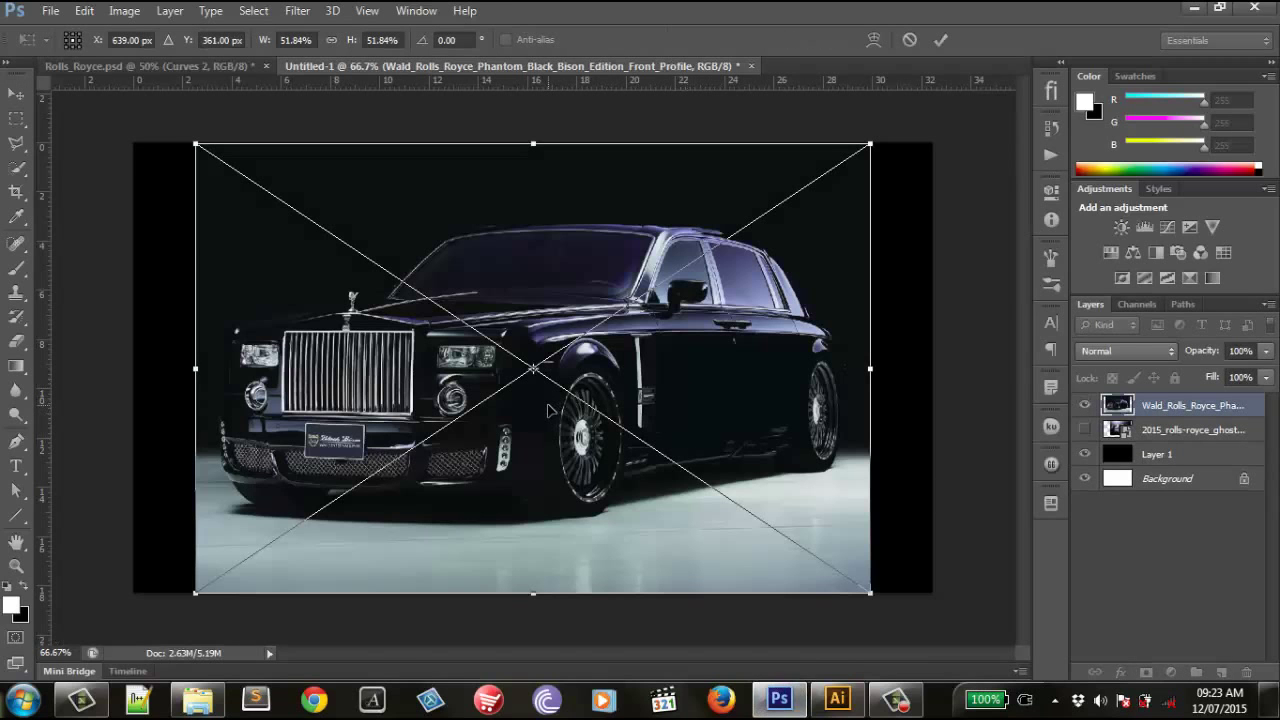
{"action": "left_click_drag", "start_coordinate": [548, 410], "coordinate": [441, 410]}
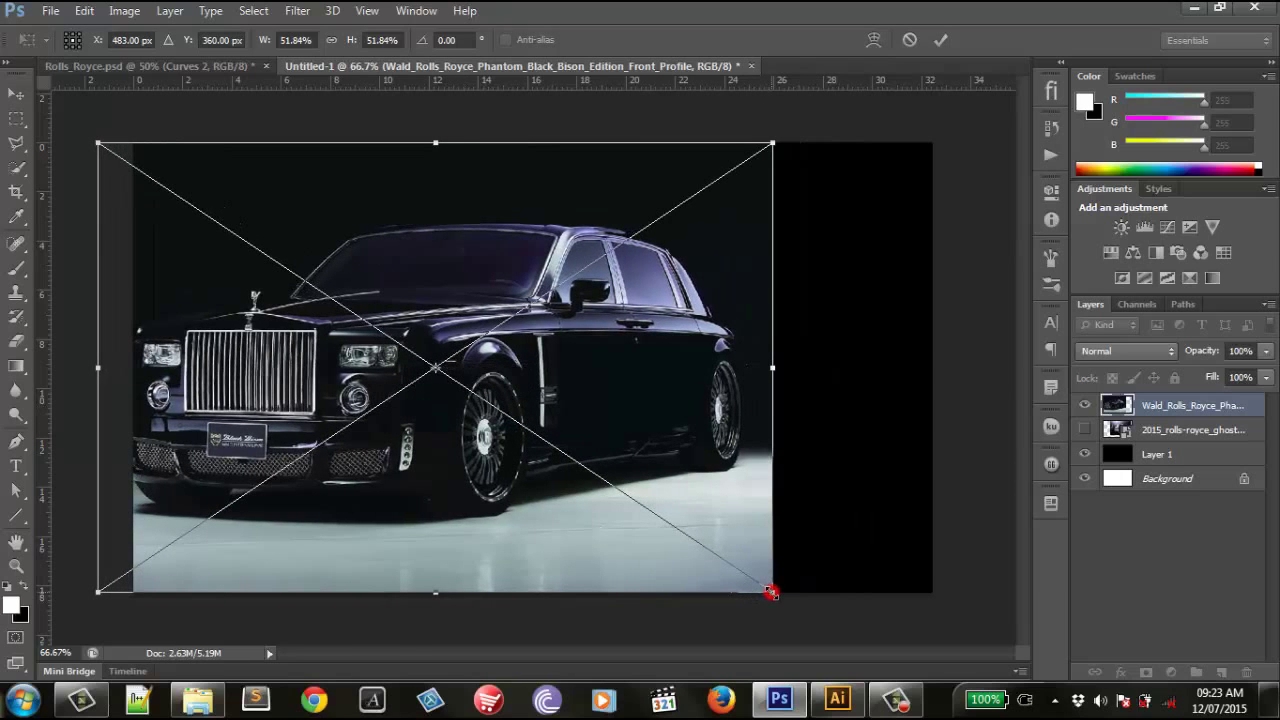
{"action": "left_click_drag", "start_coordinate": [772, 592], "coordinate": [799, 603]}
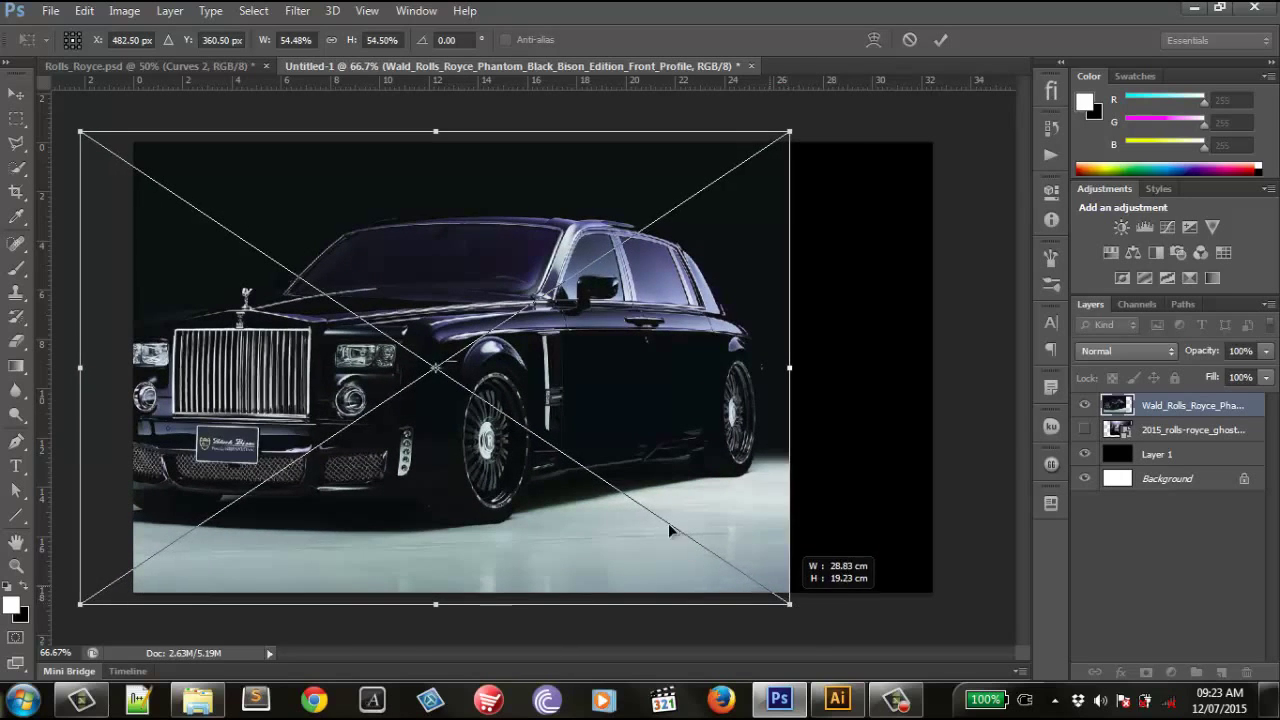
{"action": "left_click_drag", "start_coordinate": [509, 440], "coordinate": [540, 440]}
{"action": "left_click", "coordinate": [940, 40]}
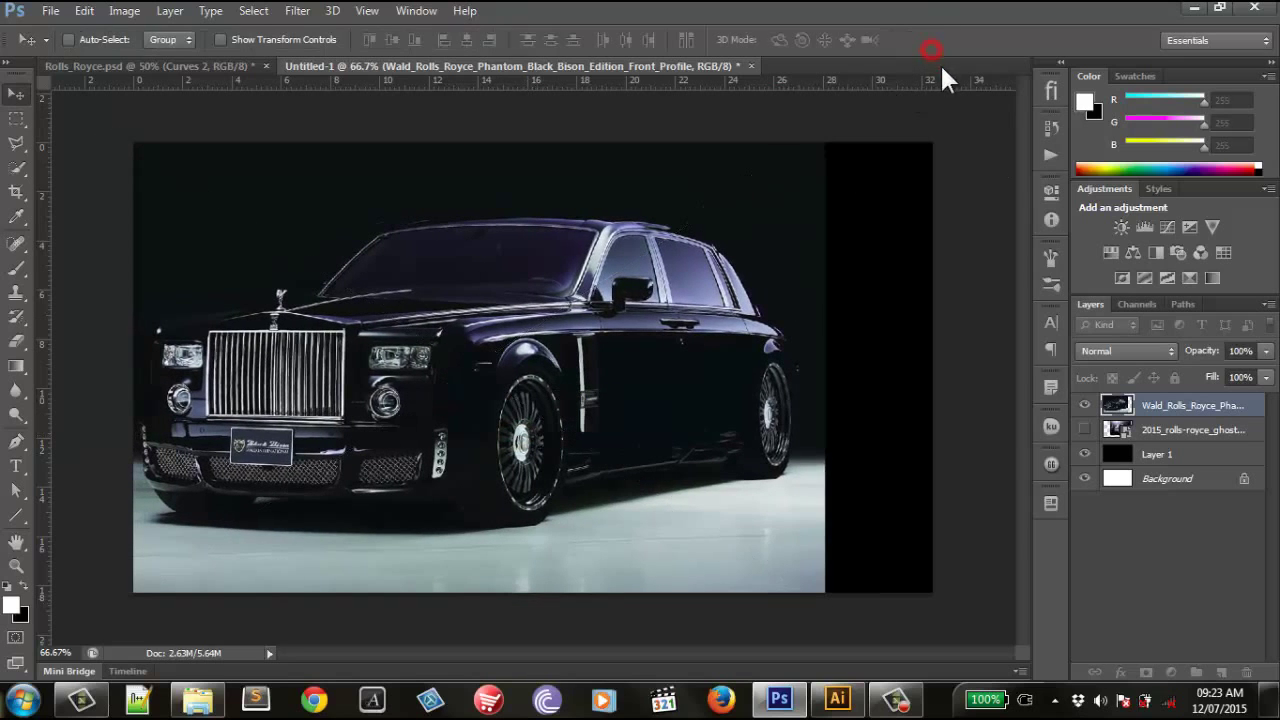
{"action": "left_click", "coordinate": [1085, 405]}
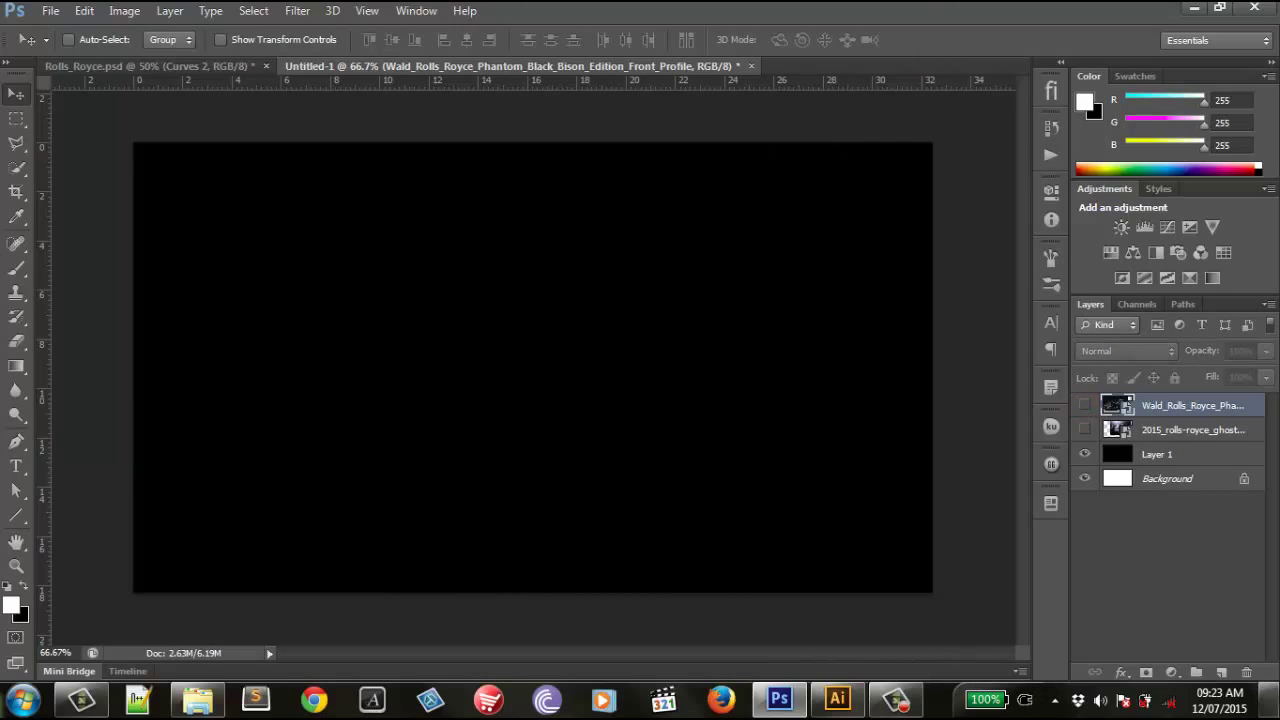
{"action": "left_click", "coordinate": [1274, 700]}
{"action": "left_click", "coordinate": [931, 438]}
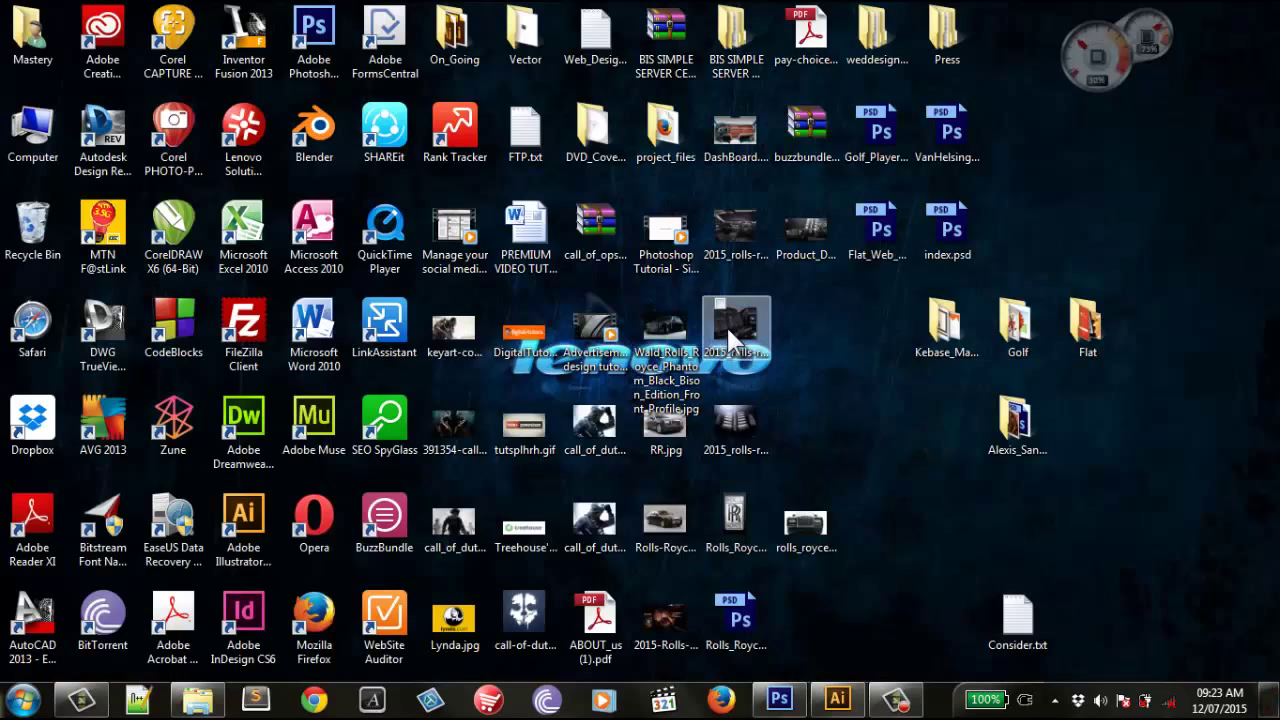
{"action": "left_click", "coordinate": [736, 236]}
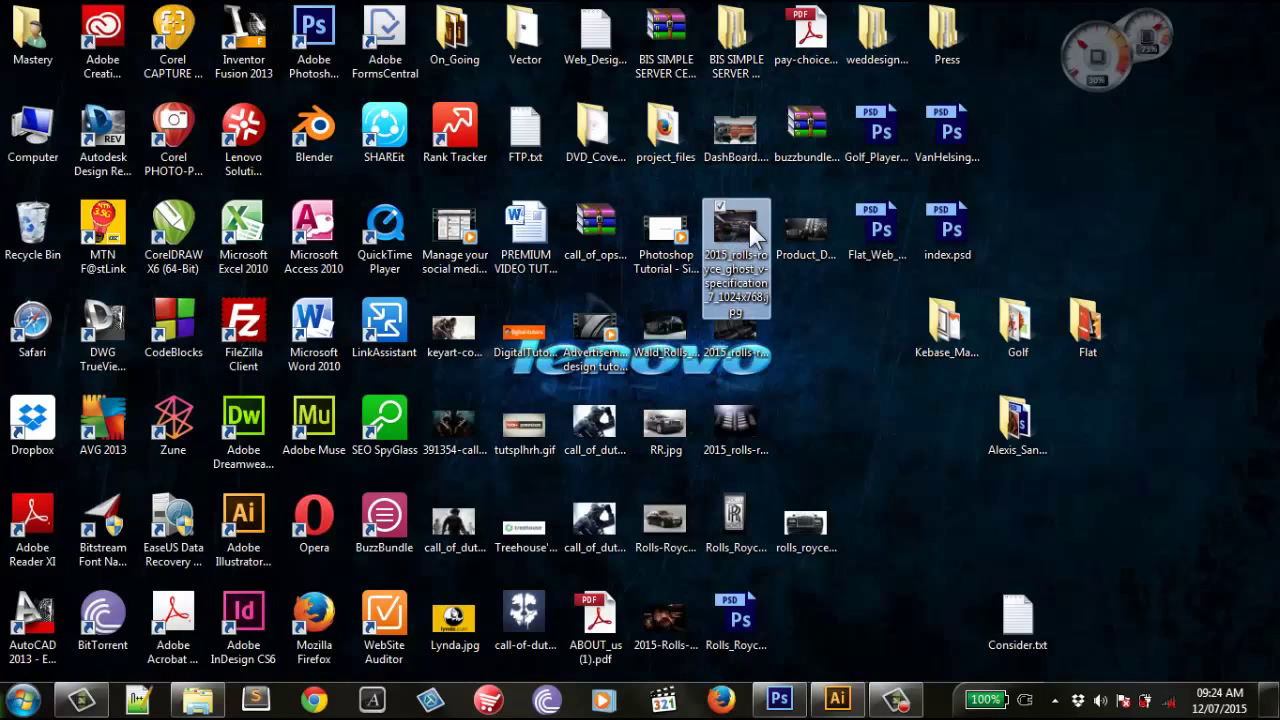
{"action": "left_click", "coordinate": [806, 232]}
{"action": "left_click", "coordinate": [838, 340]}
{"action": "left_click", "coordinate": [820, 235]}
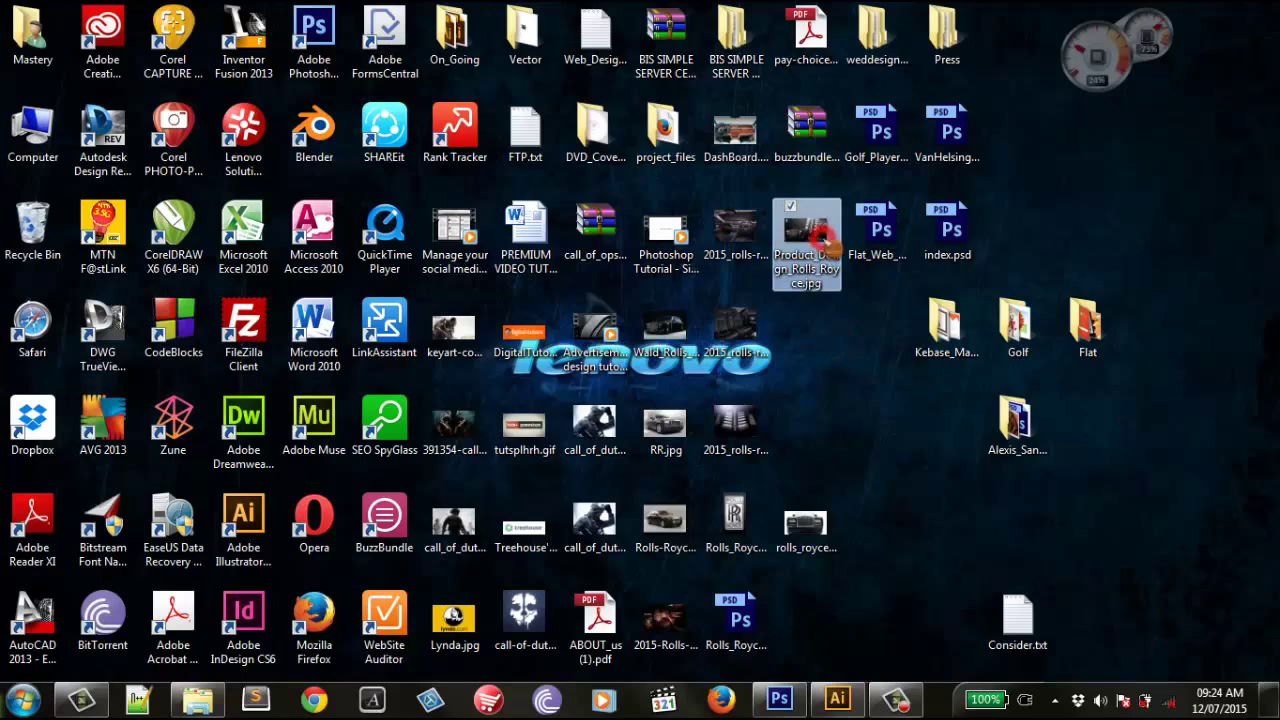
{"action": "double_click", "coordinate": [820, 236]}
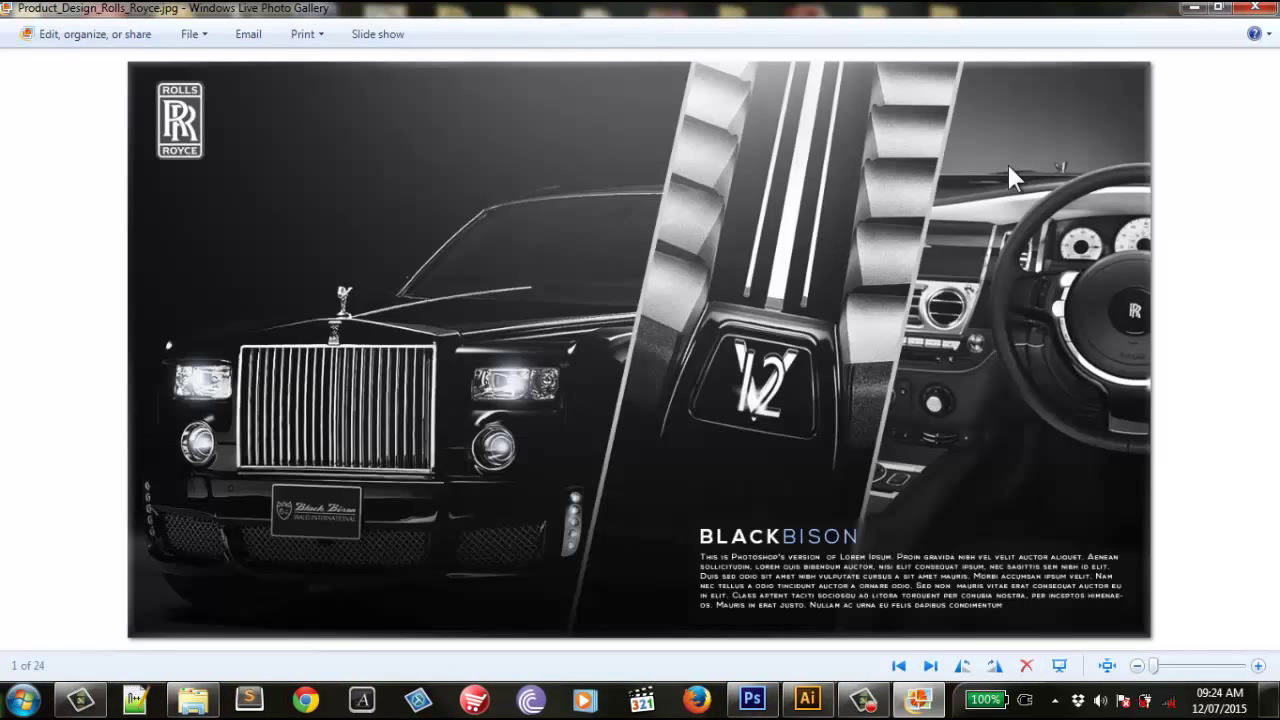
{"action": "left_click", "coordinate": [1254, 7]}
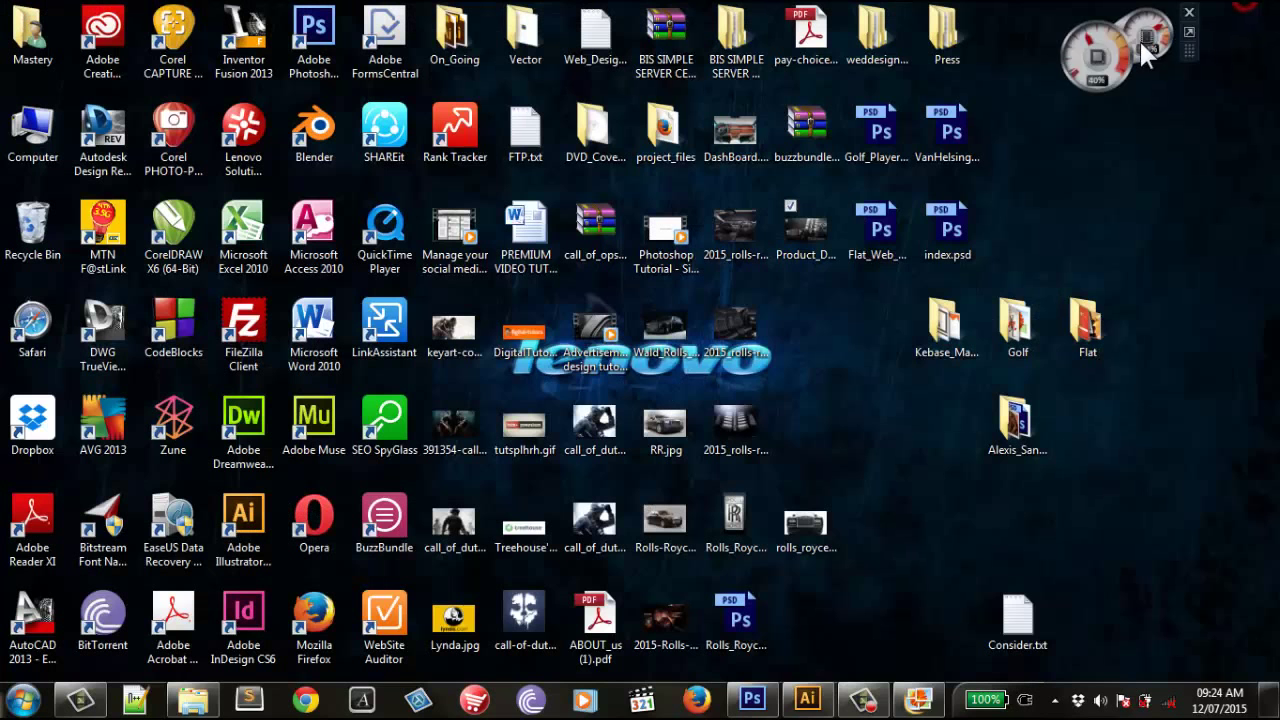
{"action": "double_click", "coordinate": [820, 235]}
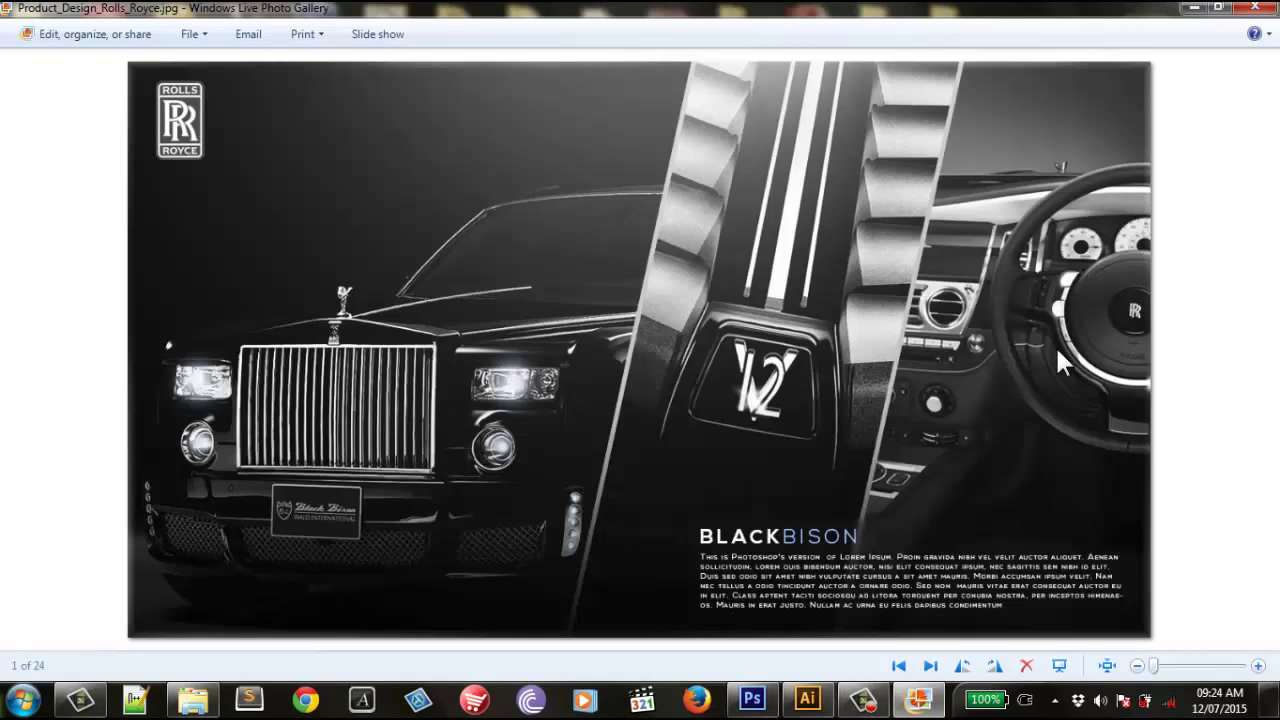
{"action": "left_click", "coordinate": [1250, 8]}
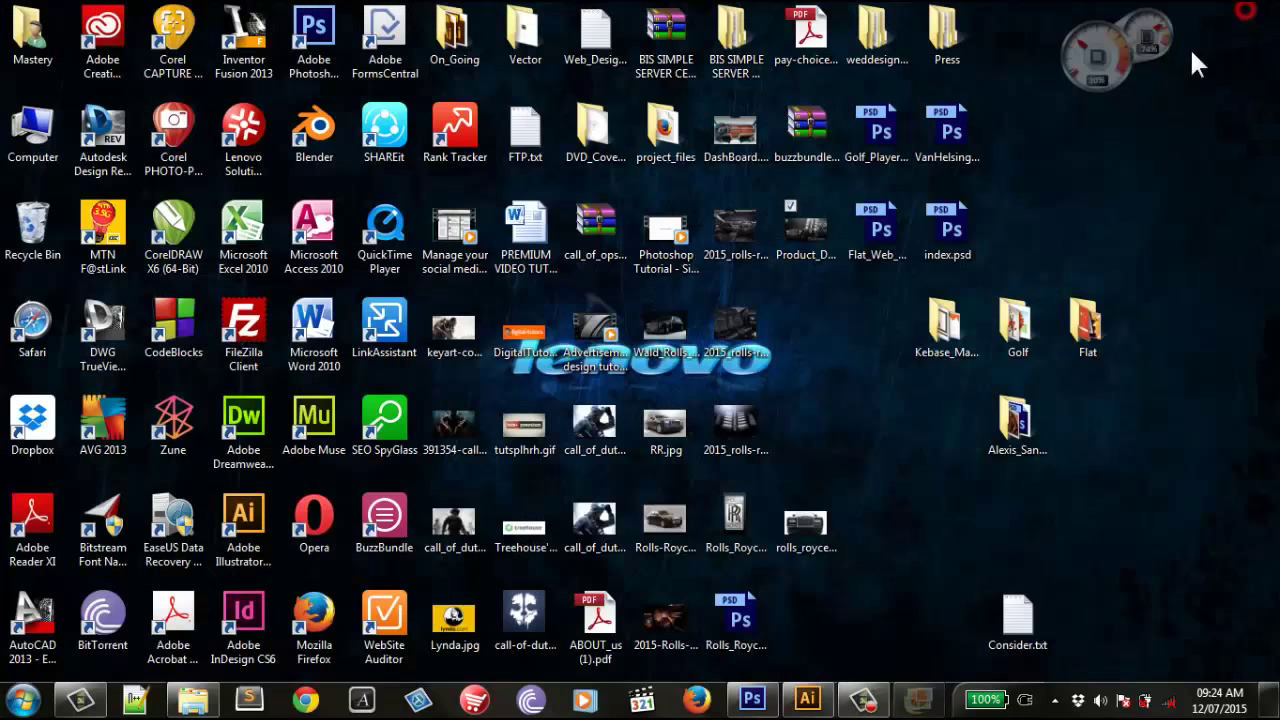
{"action": "left_click", "coordinate": [753, 230]}
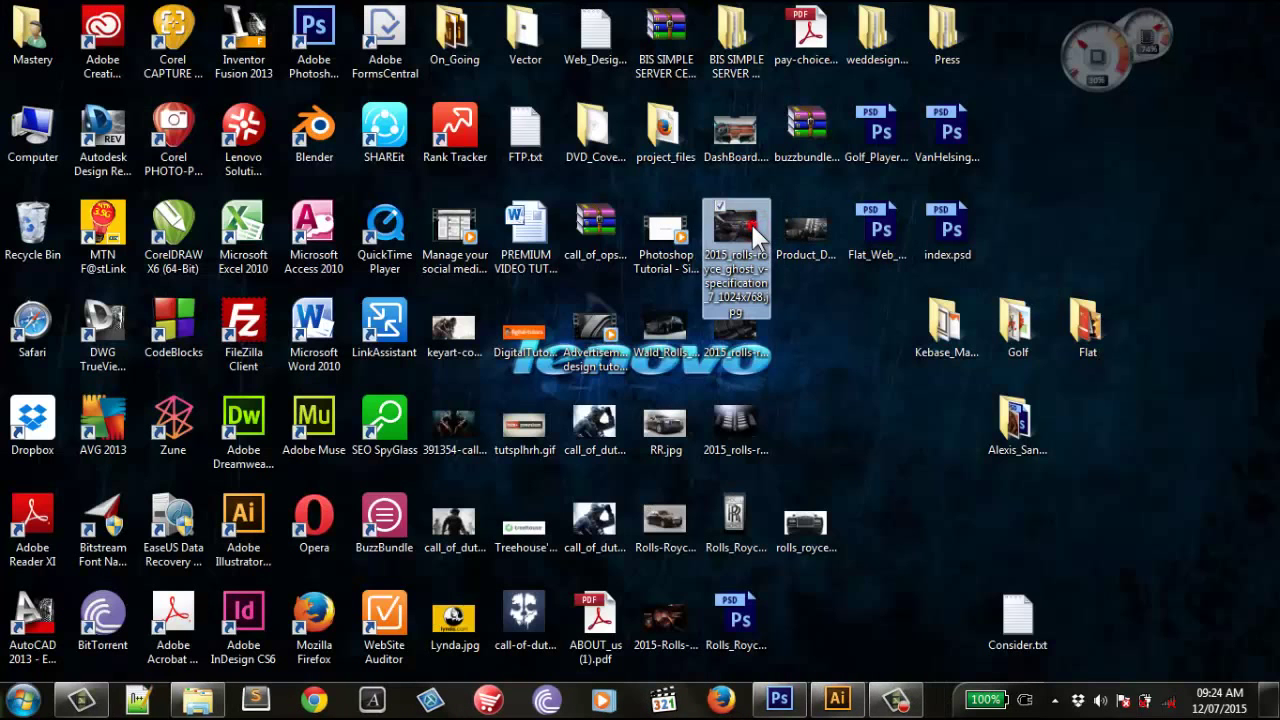
{"action": "double_click", "coordinate": [753, 230]}
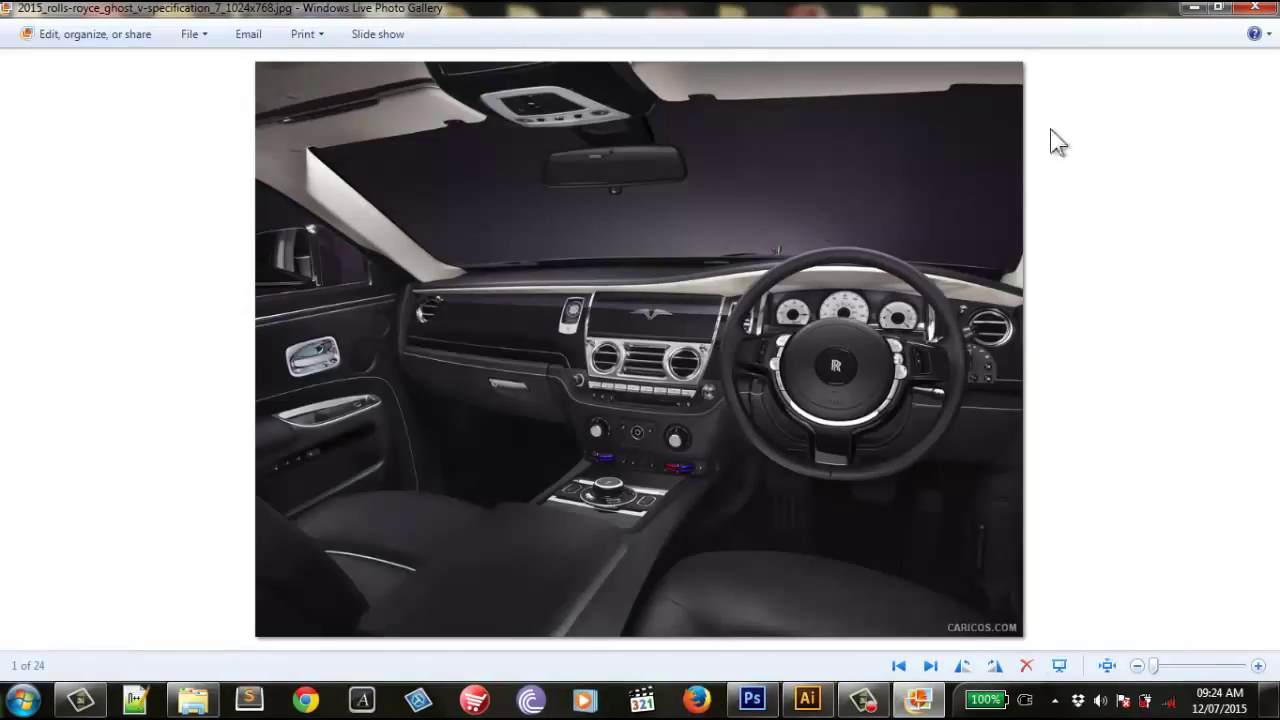
{"action": "left_click", "coordinate": [1248, 12]}
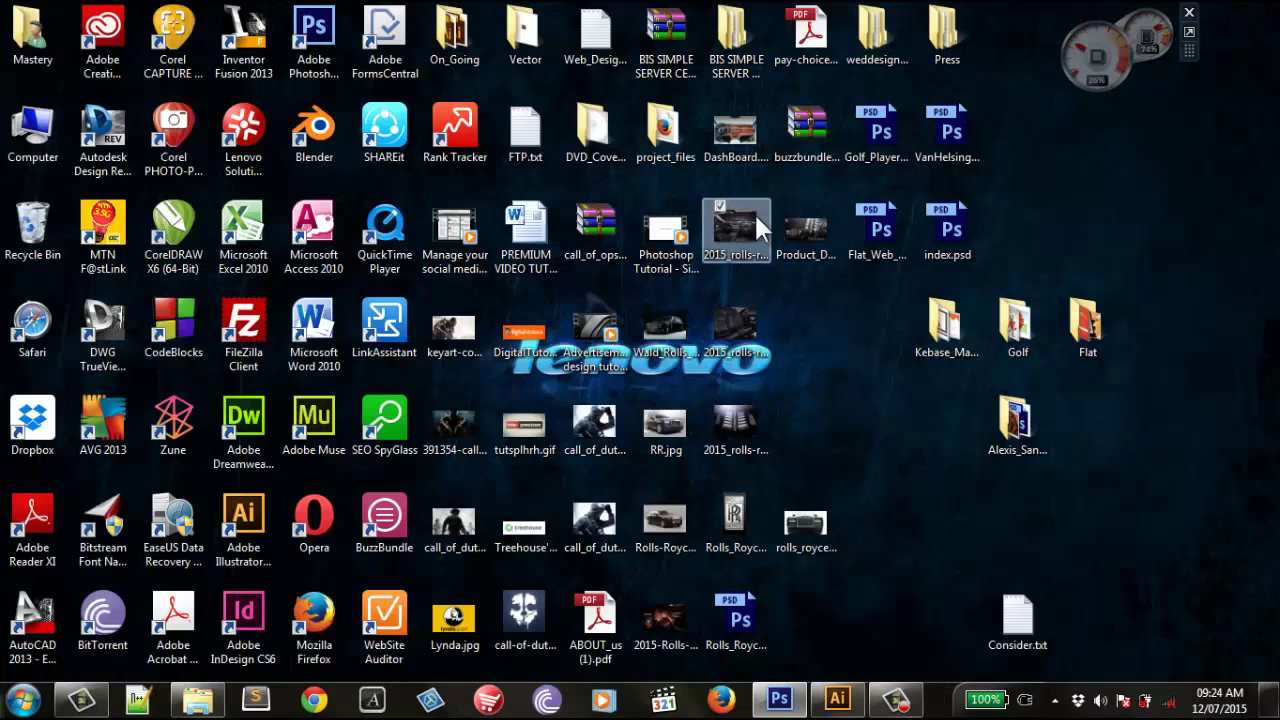
{"action": "mouse_move", "coordinate": [740, 225]}
{"action": "left_mouse_down"}
{"action": "mouse_move", "coordinate": [820, 650]}
{"action": "mouse_move", "coordinate": [845, 247]}
{"action": "mouse_move", "coordinate": [709, 254]}
{"action": "left_mouse_up"}
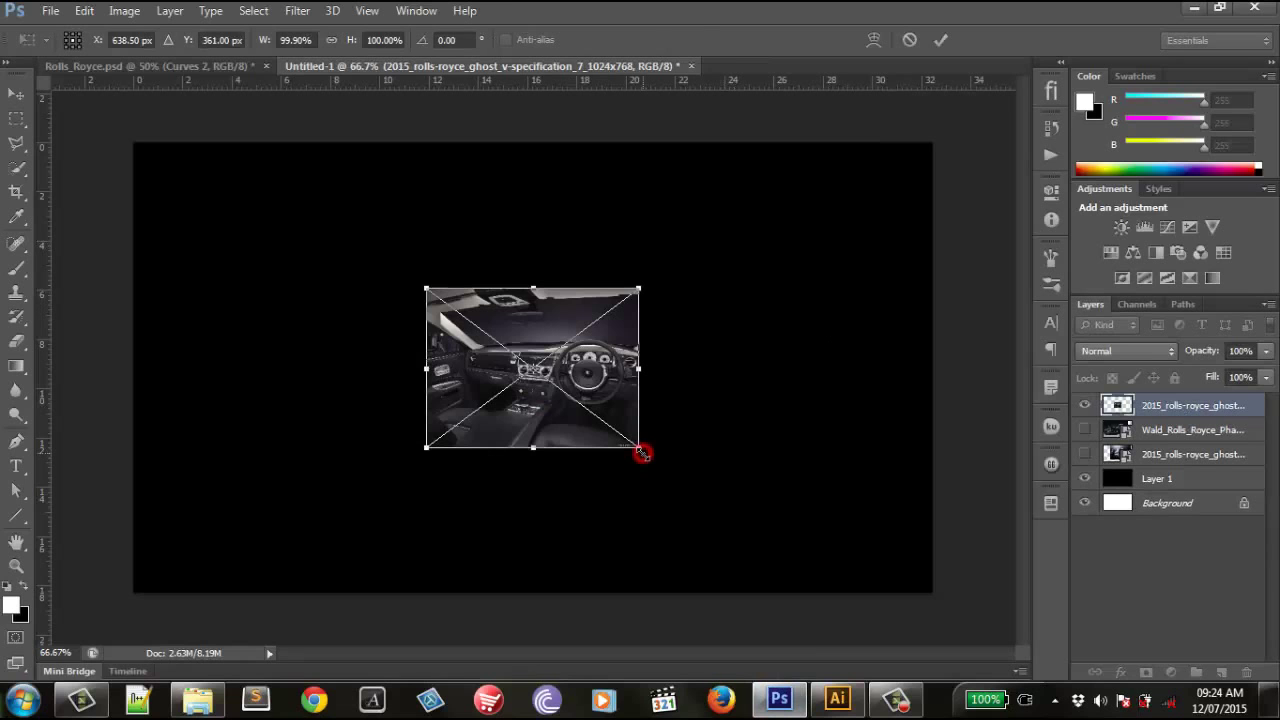
Step: Enlarge the placed Ghost interior photo to about 346% and commit it
{"action": "left_click_drag", "start_coordinate": [642, 453], "coordinate": [955, 665]}
{"action": "left_click_drag", "start_coordinate": [758, 430], "coordinate": [911, 455]}
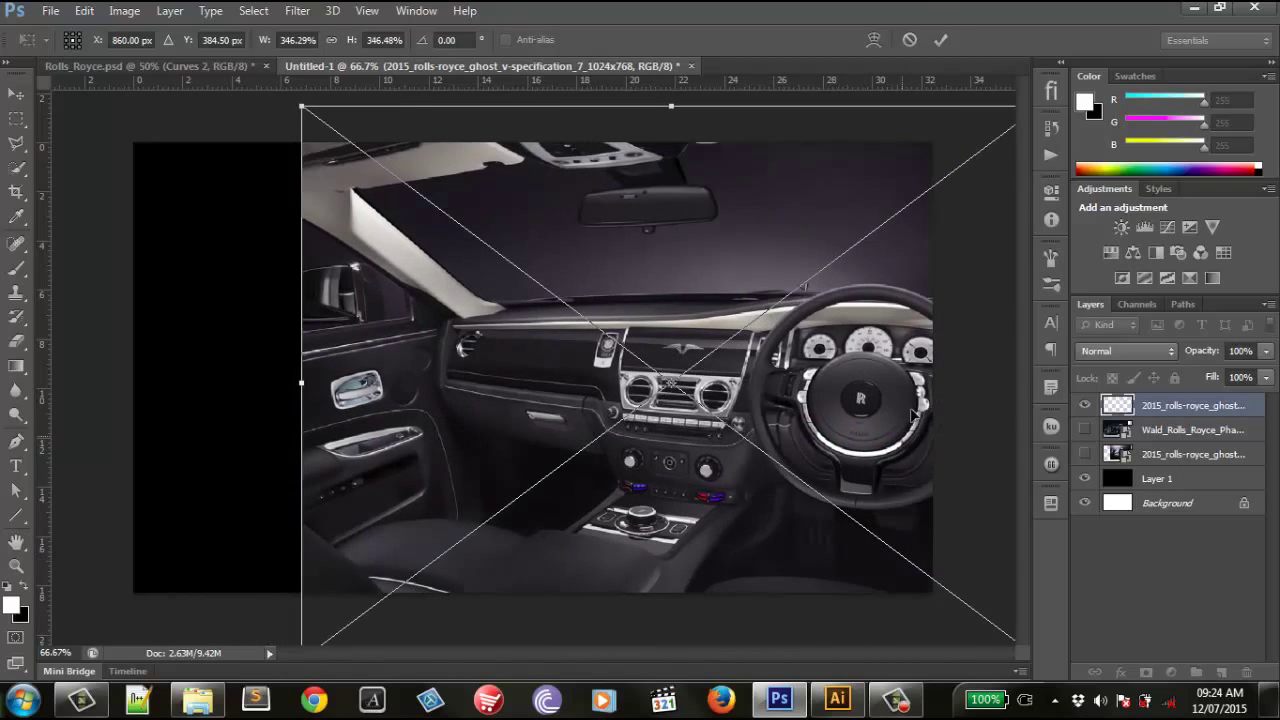
{"action": "left_click", "coordinate": [940, 39]}
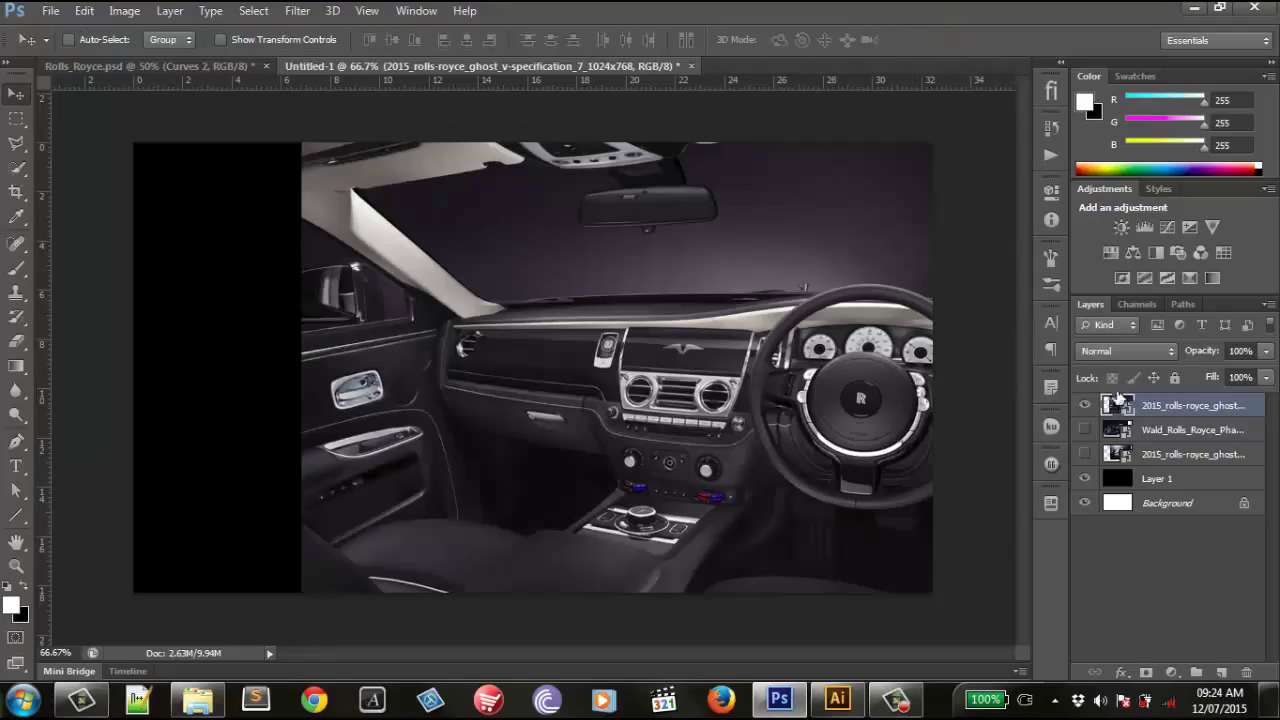
Step: Hide the interior photo layer and show and select the Wald Phantom layer
{"action": "left_click", "coordinate": [1085, 405]}
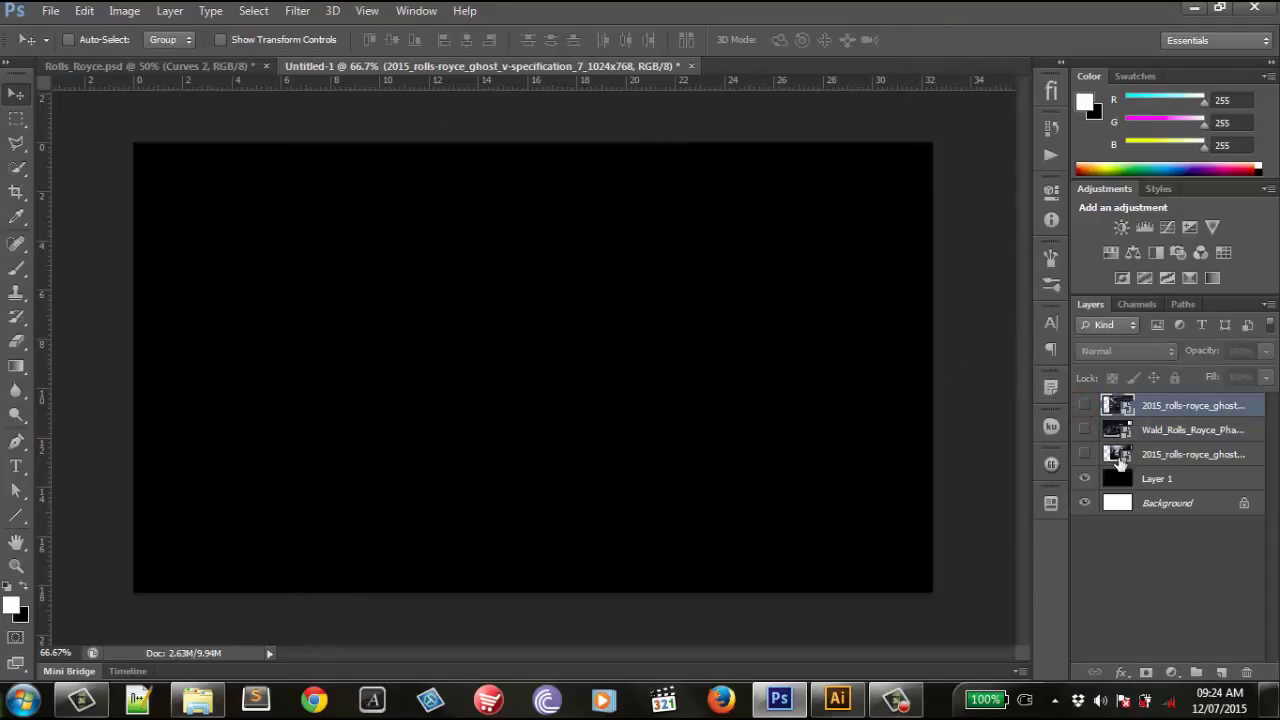
{"action": "left_click", "coordinate": [1085, 405]}
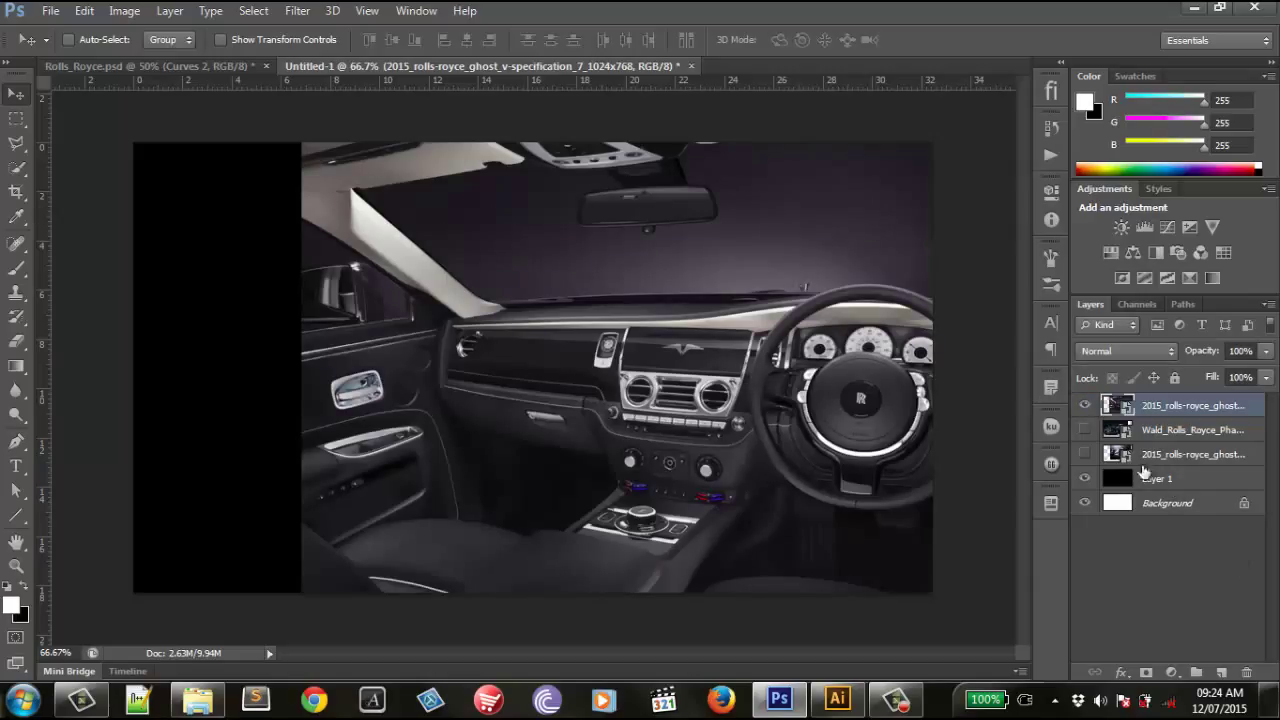
{"action": "left_click", "coordinate": [1085, 405]}
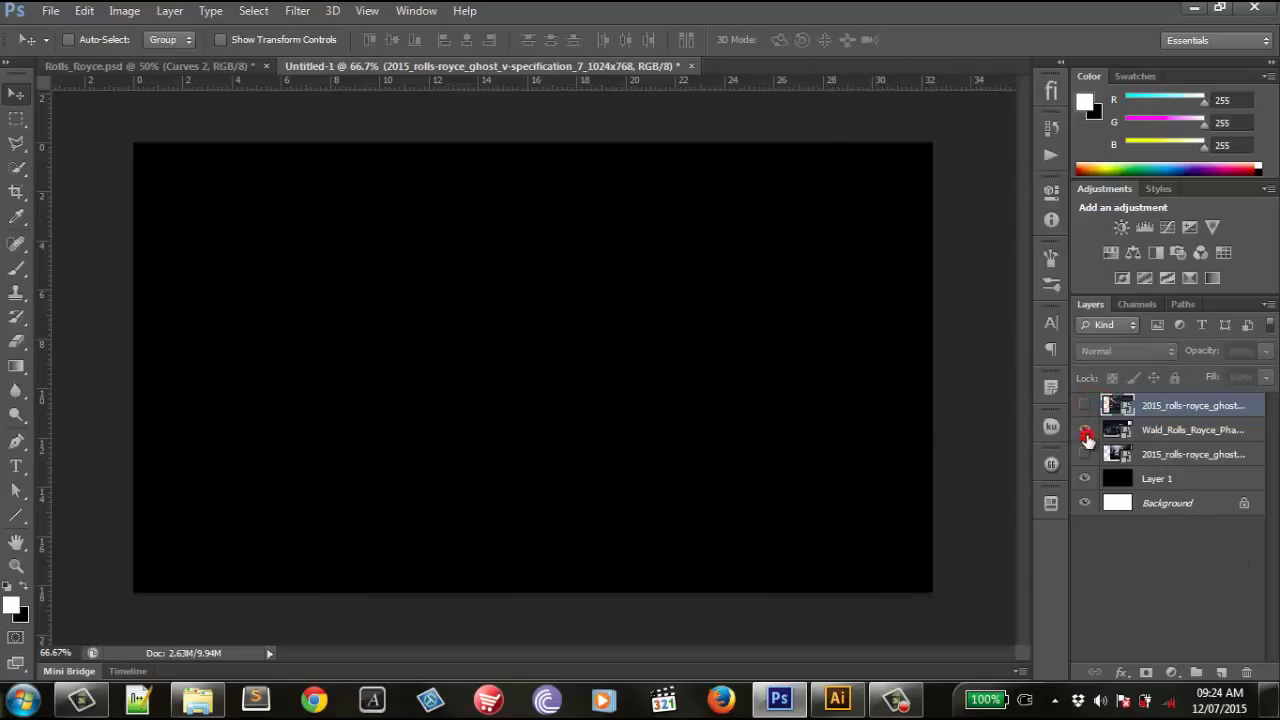
{"action": "left_click", "coordinate": [1085, 431]}
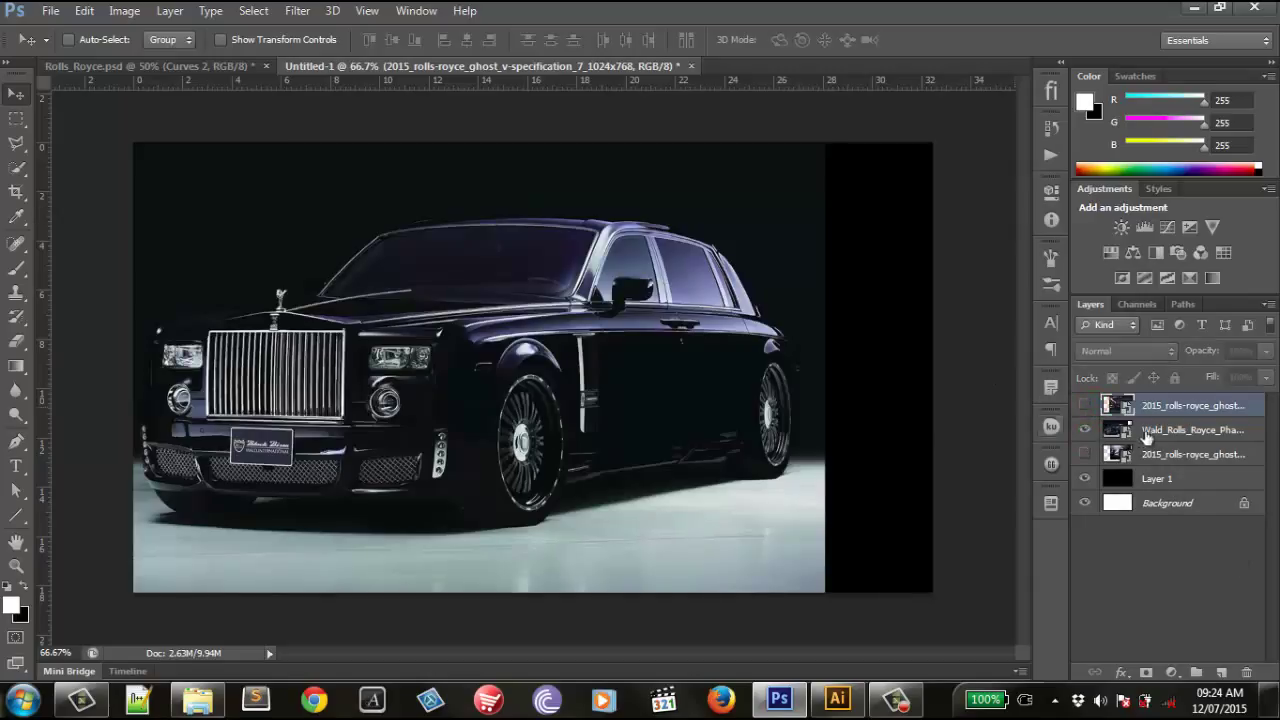
{"action": "left_click", "coordinate": [1127, 440]}
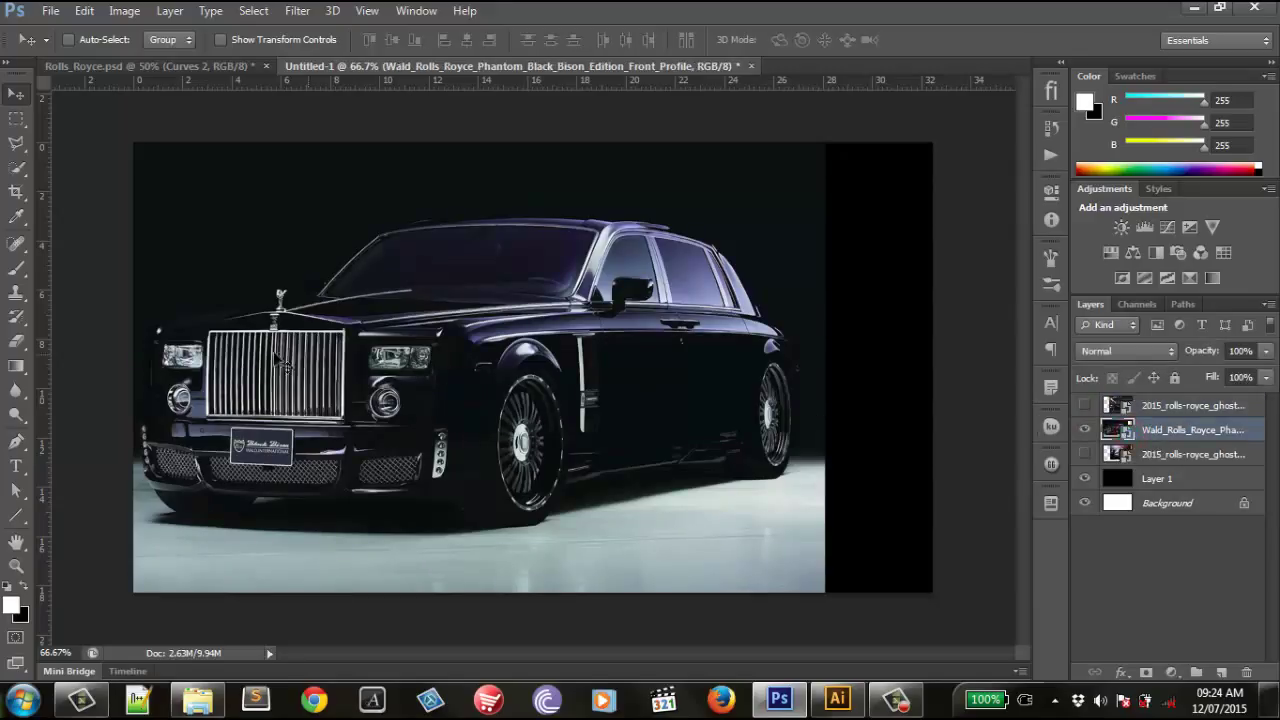
{"action": "left_click", "coordinate": [20, 515]}
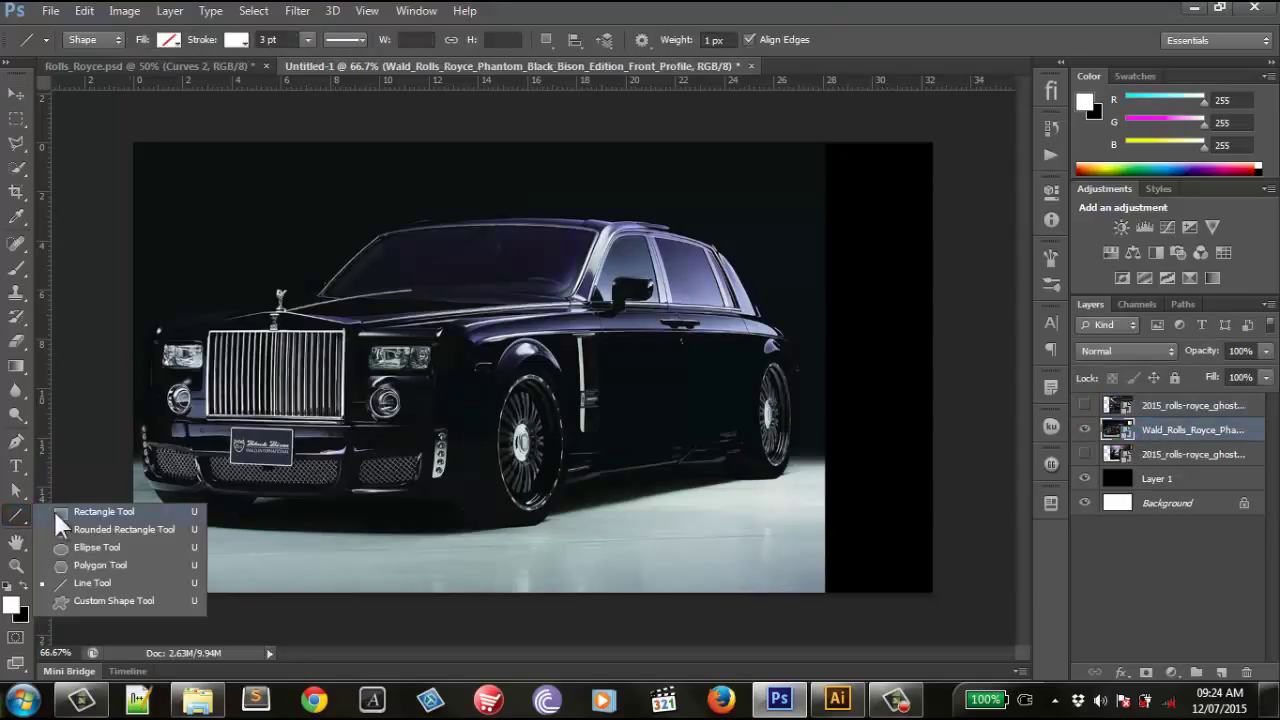
Step: Draw a tall 636 × 990 px rectangle over the car's front
{"action": "left_click", "coordinate": [68, 513]}
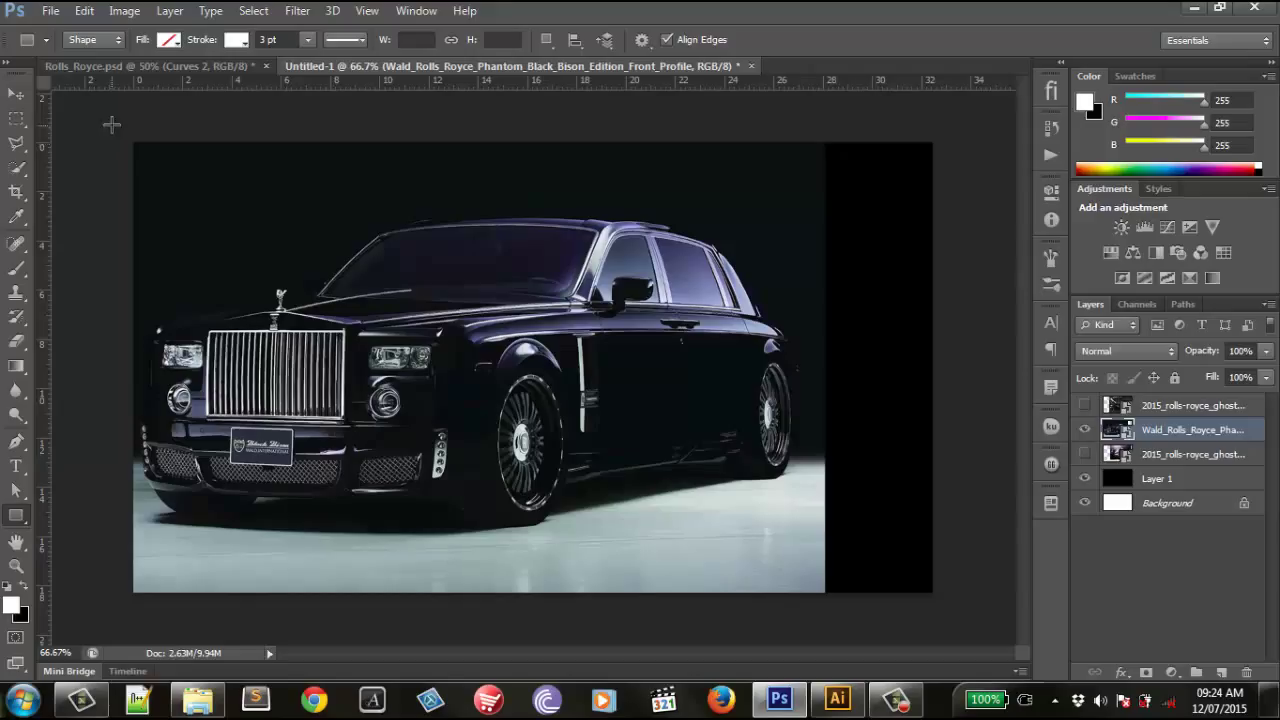
{"action": "key", "text": "ctrl+minus"}
{"action": "key", "text": "ctrl+minus"}
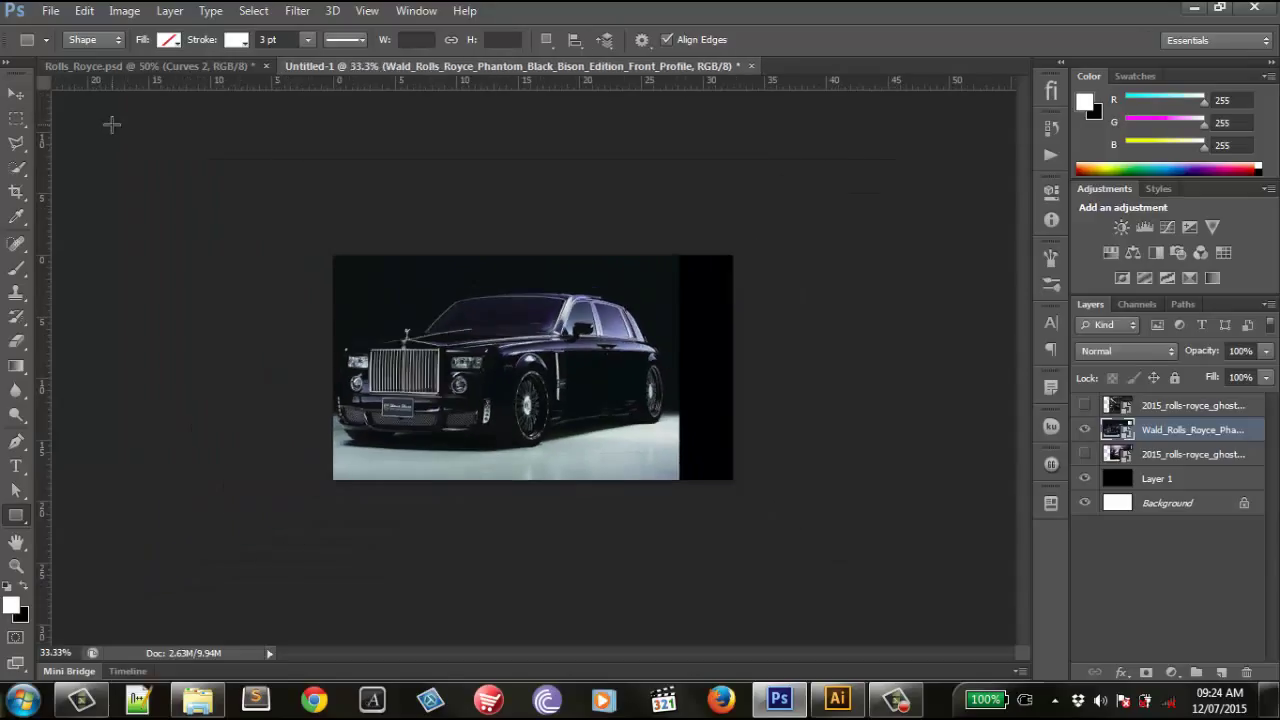
{"action": "left_click_drag", "start_coordinate": [305, 226], "coordinate": [529, 545]}
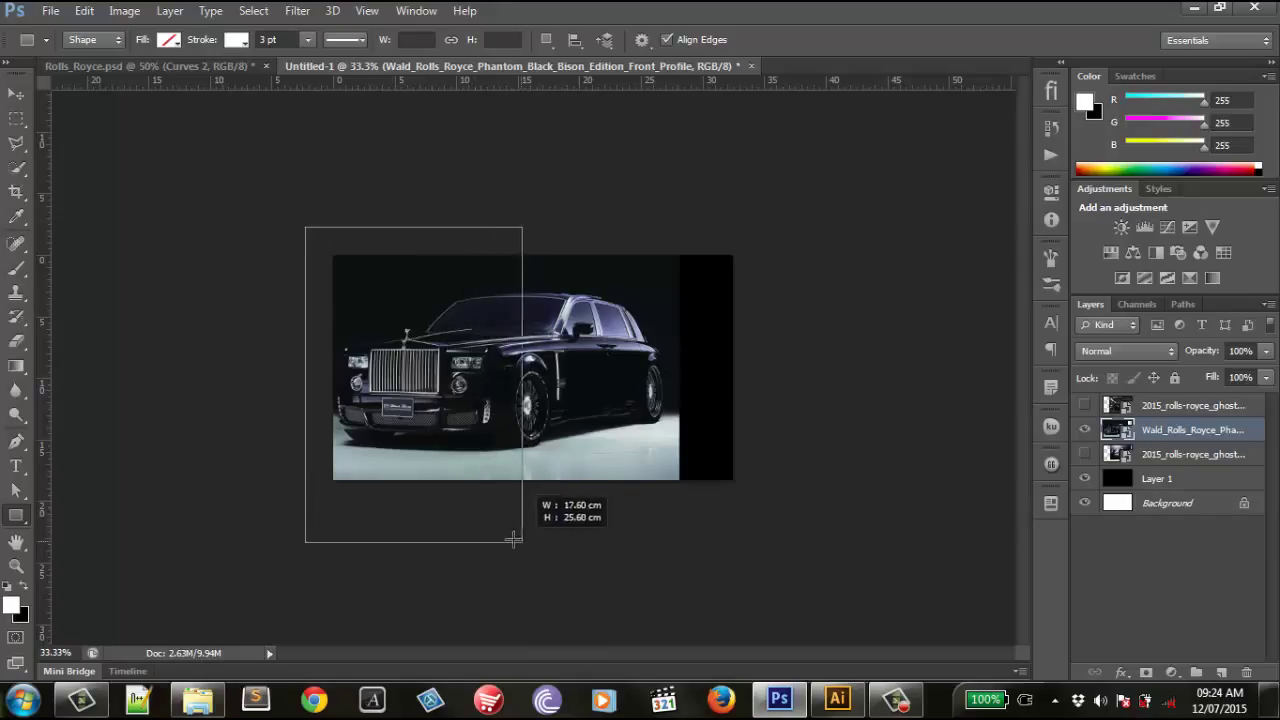
{"action": "left_click_drag", "start_coordinate": [529, 545], "coordinate": [504, 536]}
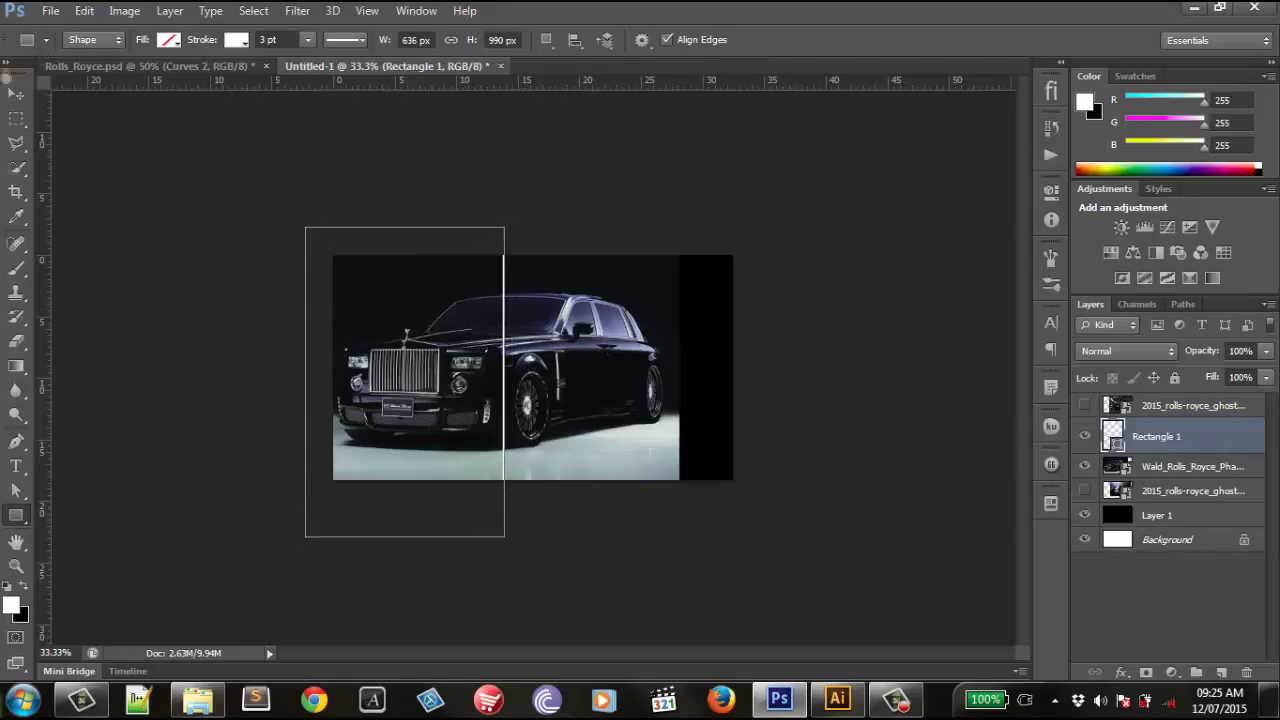
Step: Give the rectangle a 3 pt light grey #e0e0e0 outline
{"action": "left_click", "coordinate": [268, 40]}
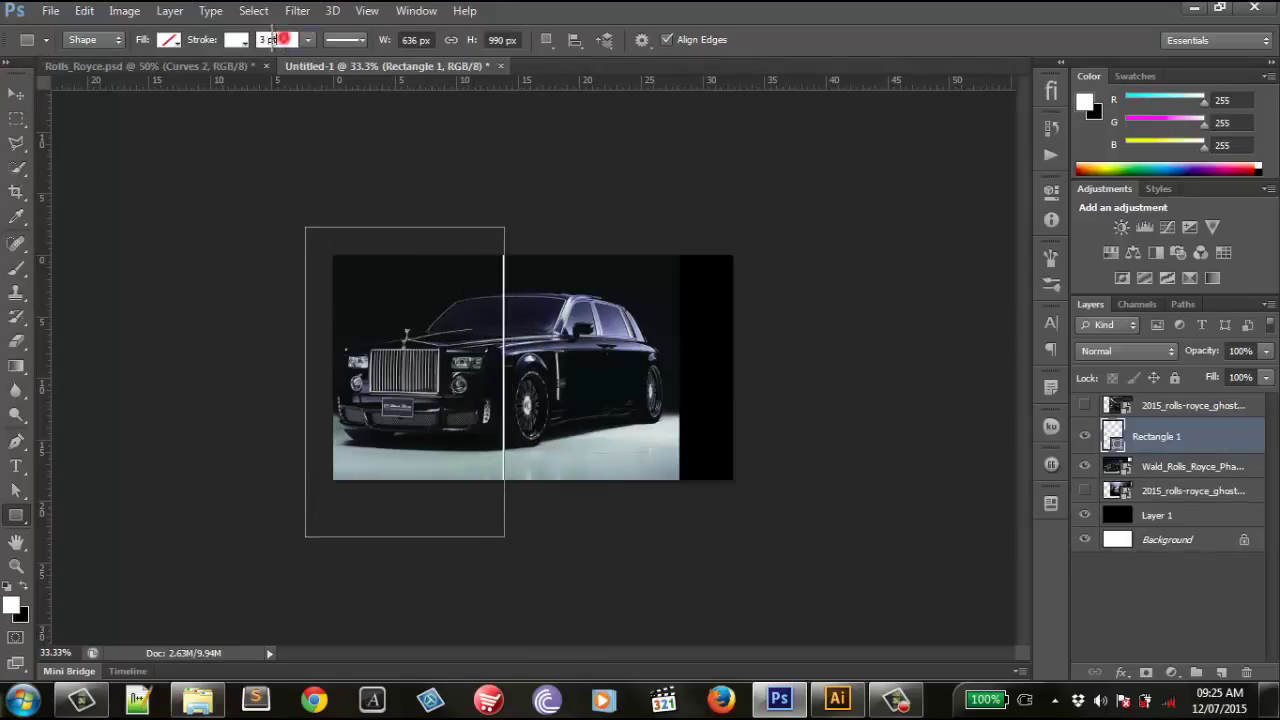
{"action": "type", "text": "3"}
{"action": "left_click", "coordinate": [237, 40]}
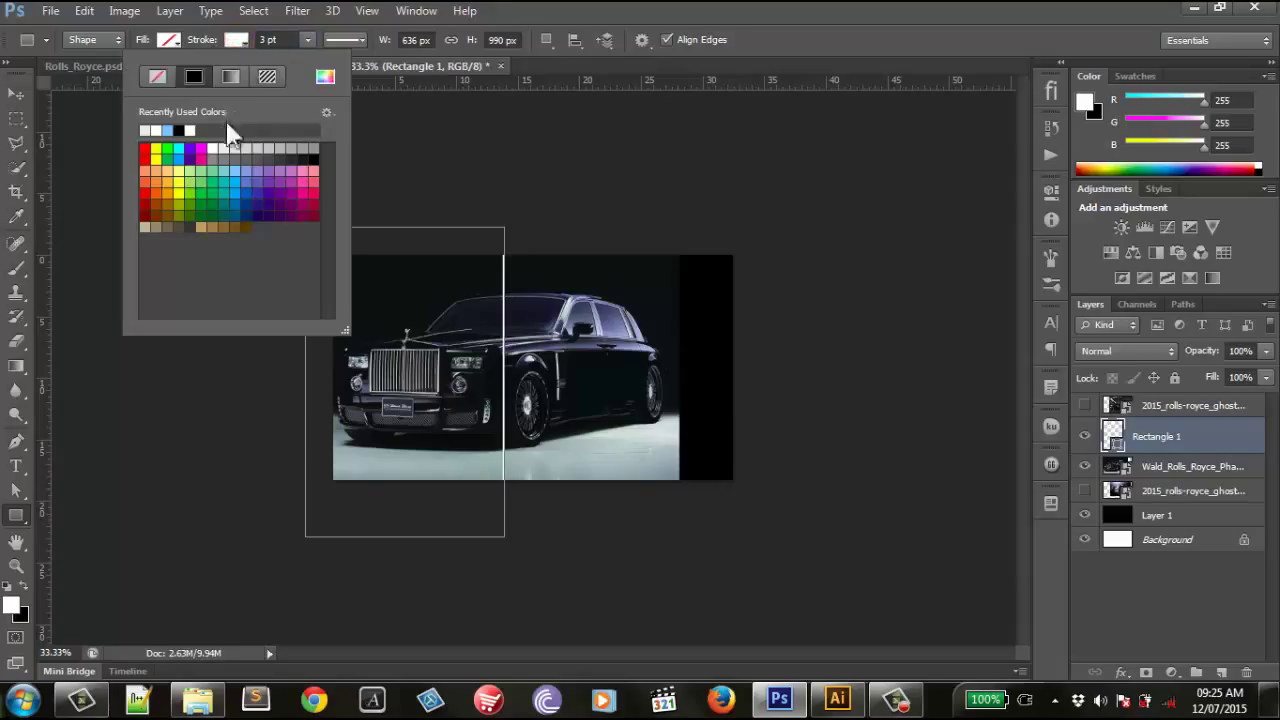
{"action": "left_click", "coordinate": [325, 77]}
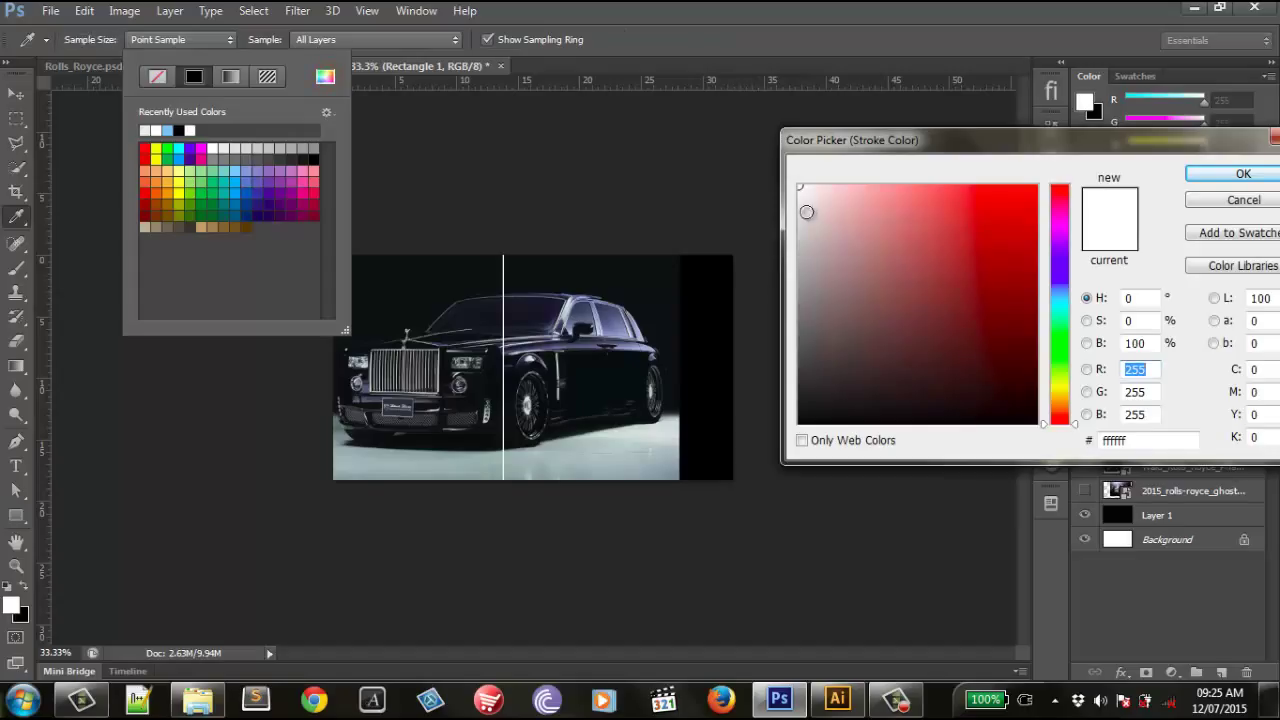
{"action": "left_click_drag", "start_coordinate": [801, 220], "coordinate": [787, 213]}
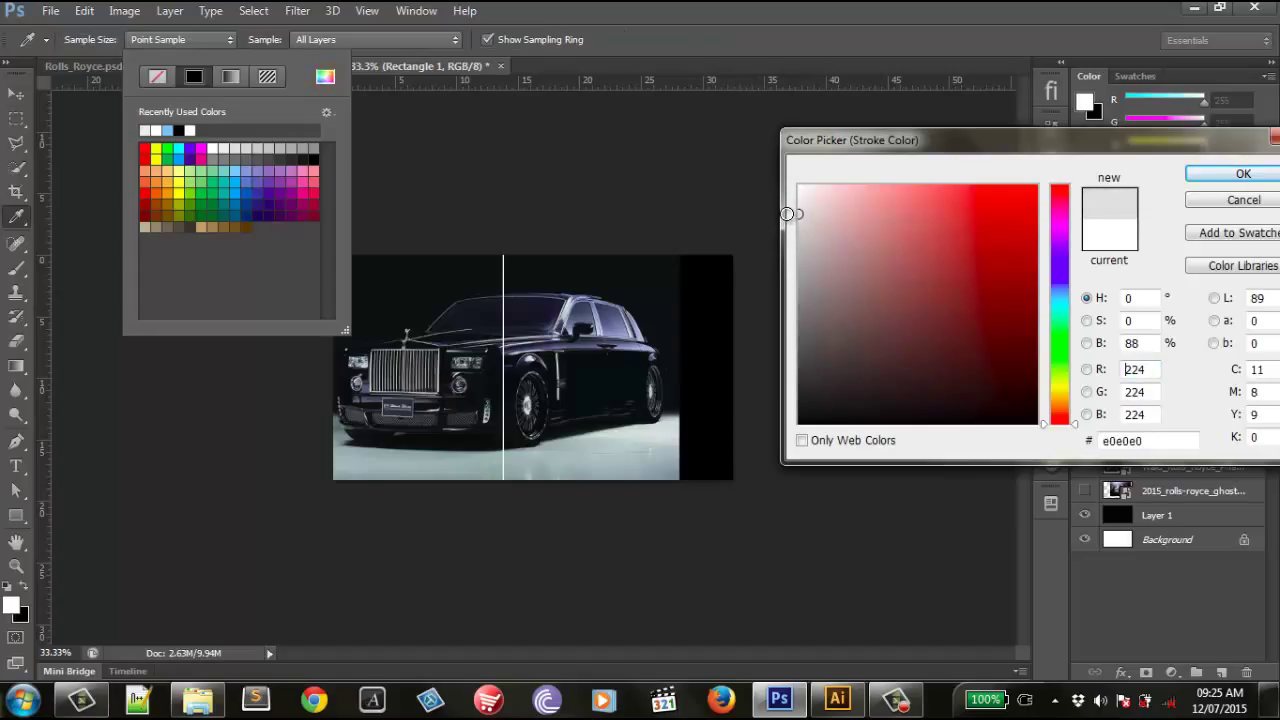
{"action": "left_click", "coordinate": [1228, 176]}
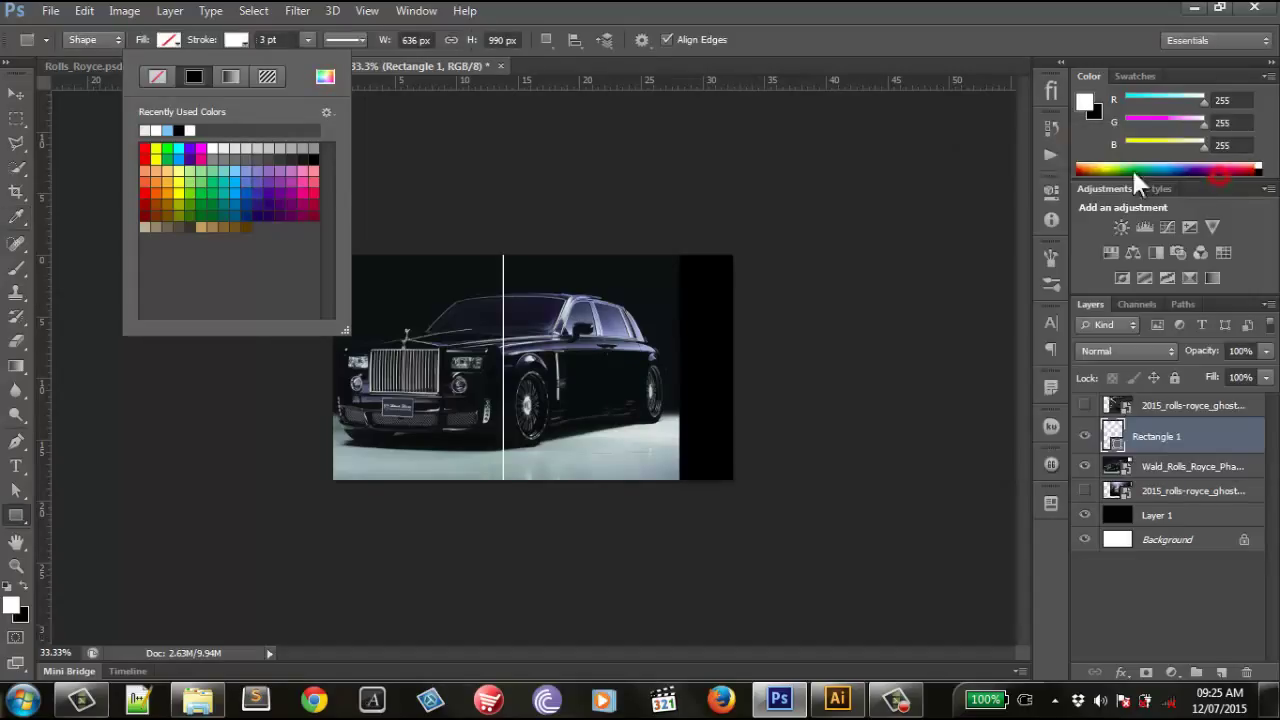
{"action": "left_click", "coordinate": [664, 10]}
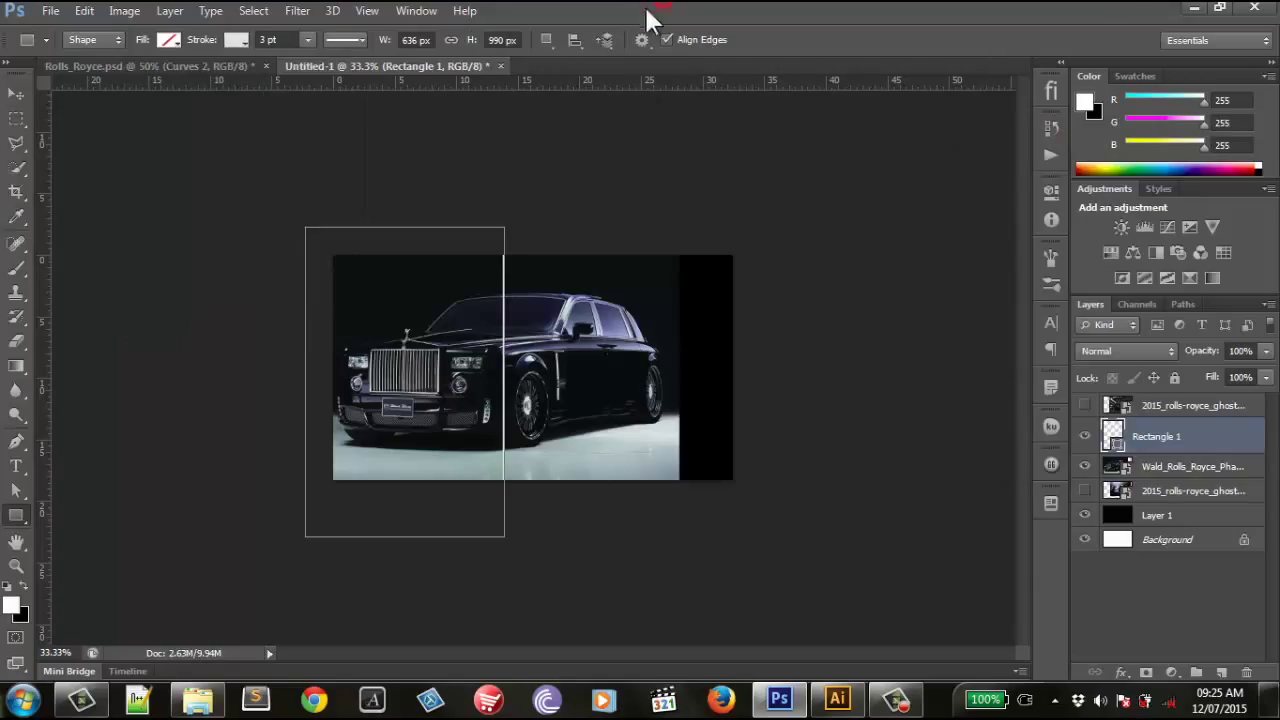
{"action": "left_click", "coordinate": [21, 91]}
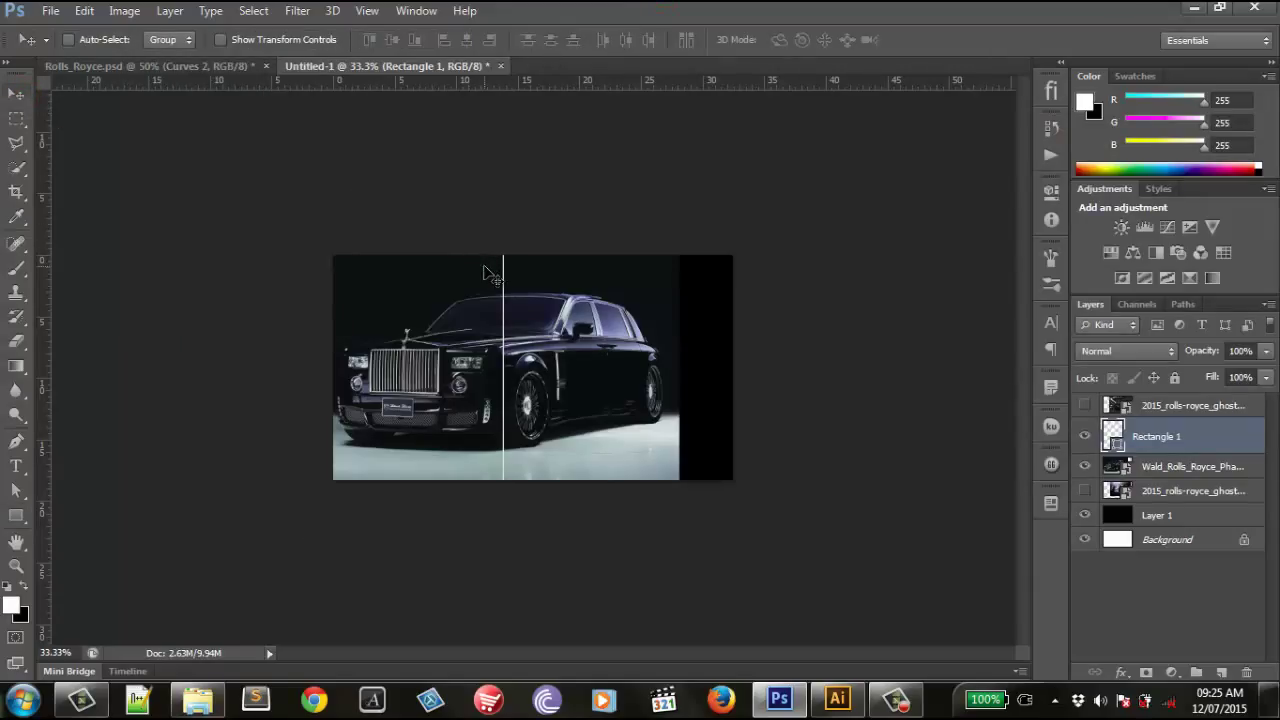
Step: Rotate the rectangle about 8 degrees clockwise, nudge it up, and apply
{"action": "key", "text": "ctrl+t"}
{"action": "left_click_drag", "start_coordinate": [527, 211], "coordinate": [557, 223]}
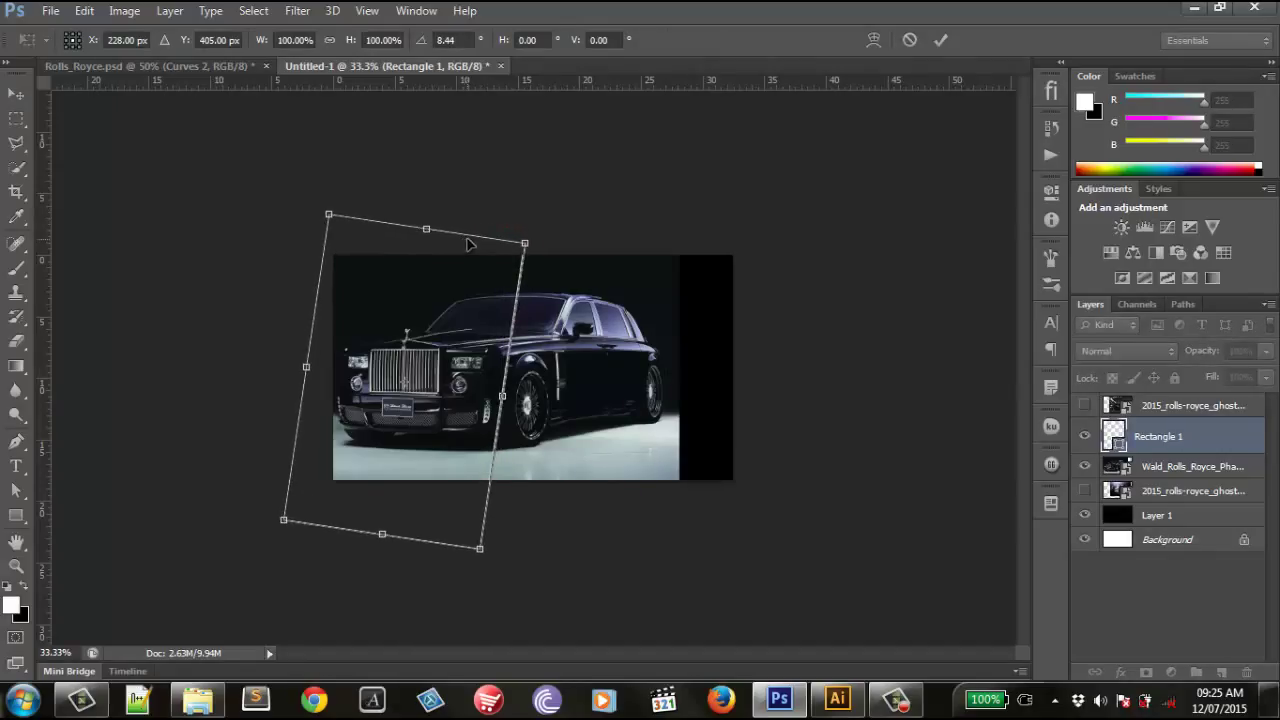
{"action": "left_click_drag", "start_coordinate": [470, 244], "coordinate": [474, 231]}
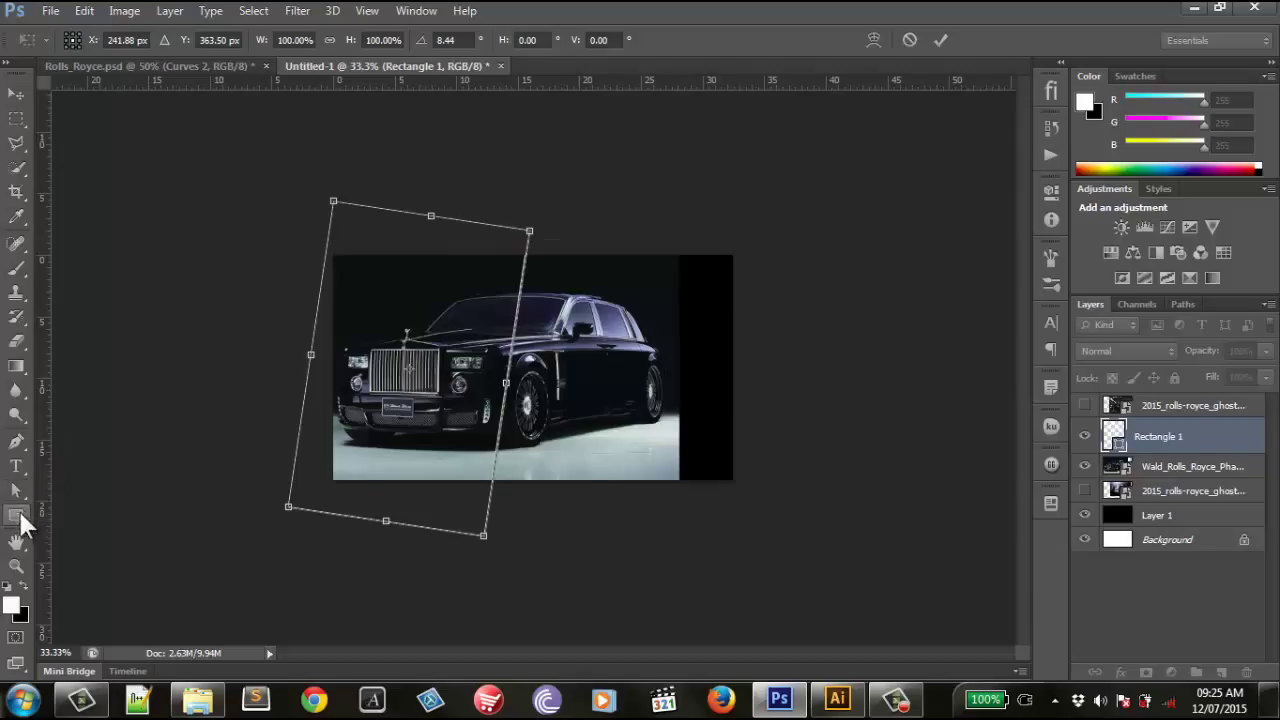
{"action": "left_click", "coordinate": [17, 516]}
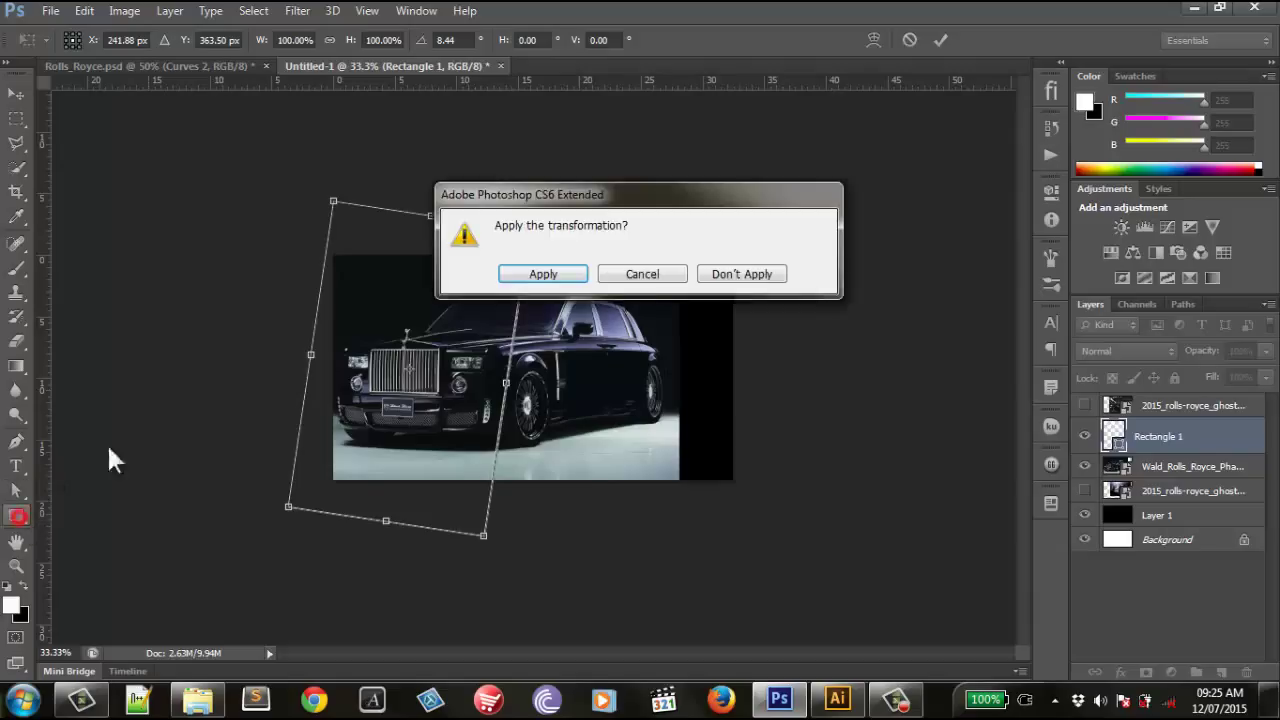
{"action": "left_click", "coordinate": [566, 275]}
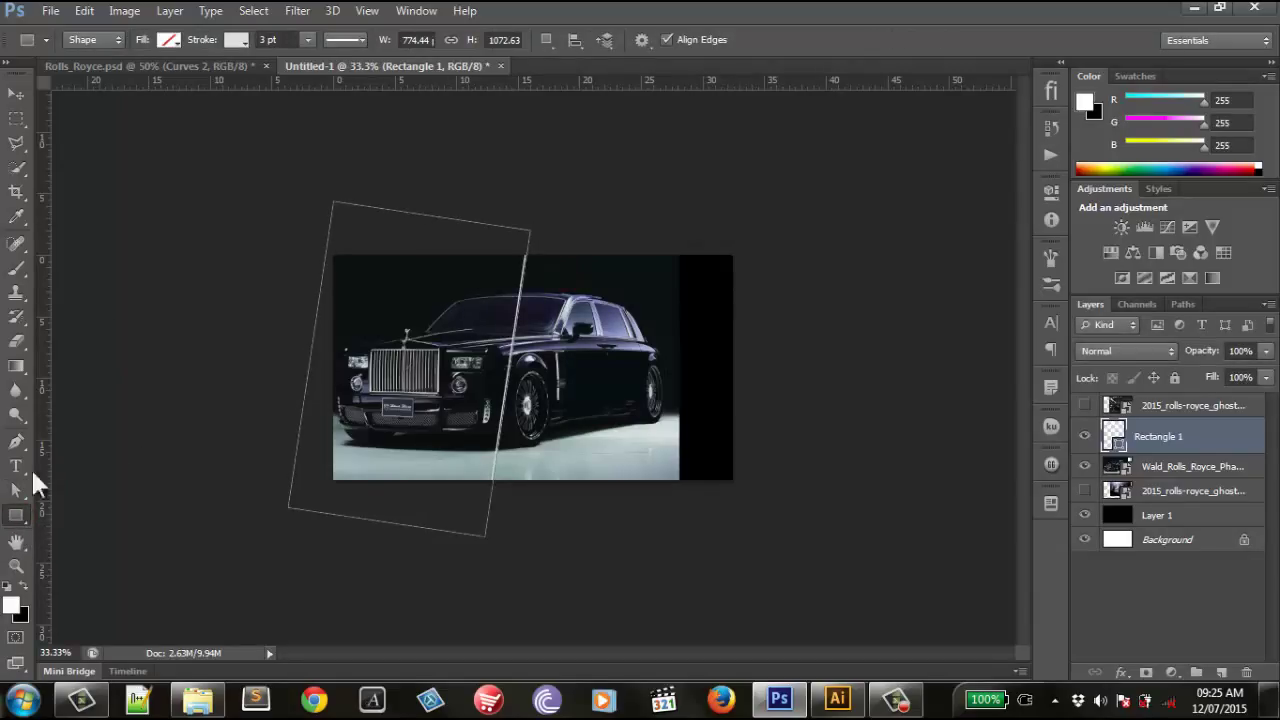
Step: Set the rectangle's outline thickness to 5 pt
{"action": "left_click", "coordinate": [275, 40]}
{"action": "type", "text": "10"}
{"action": "key", "text": "Return"}
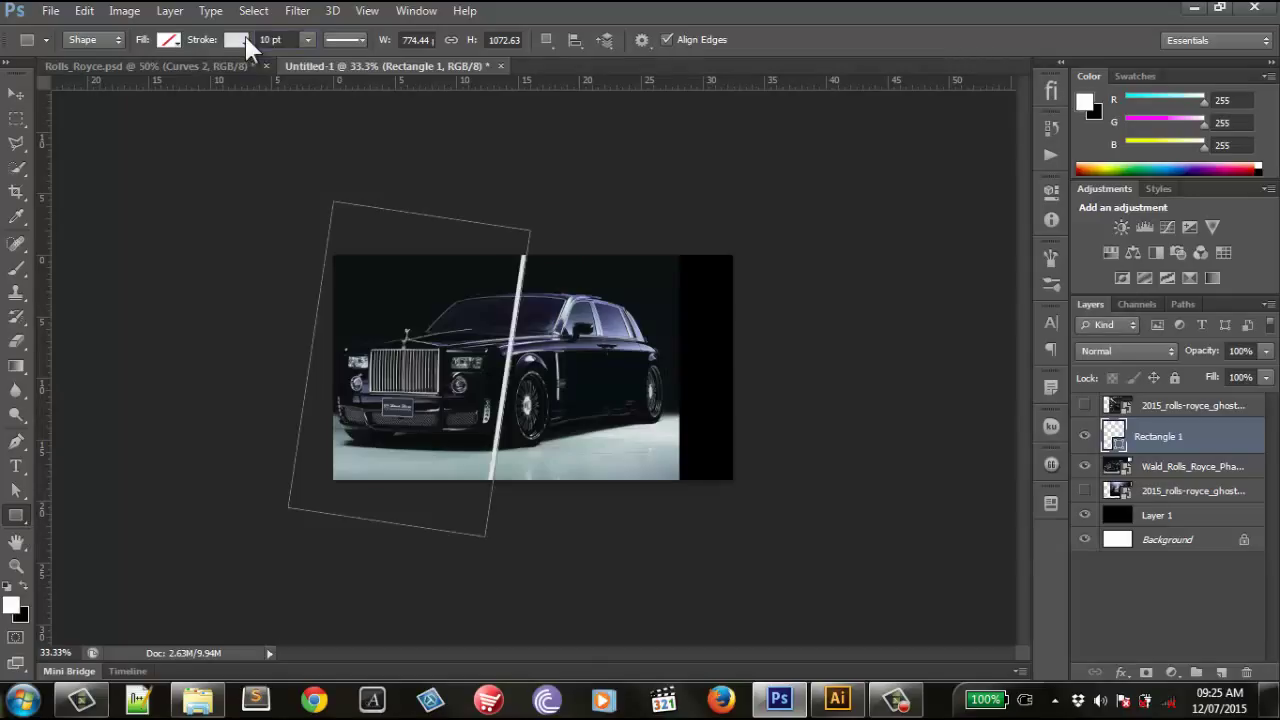
{"action": "left_click", "coordinate": [285, 39]}
{"action": "type", "text": "5"}
{"action": "key", "text": "Return"}
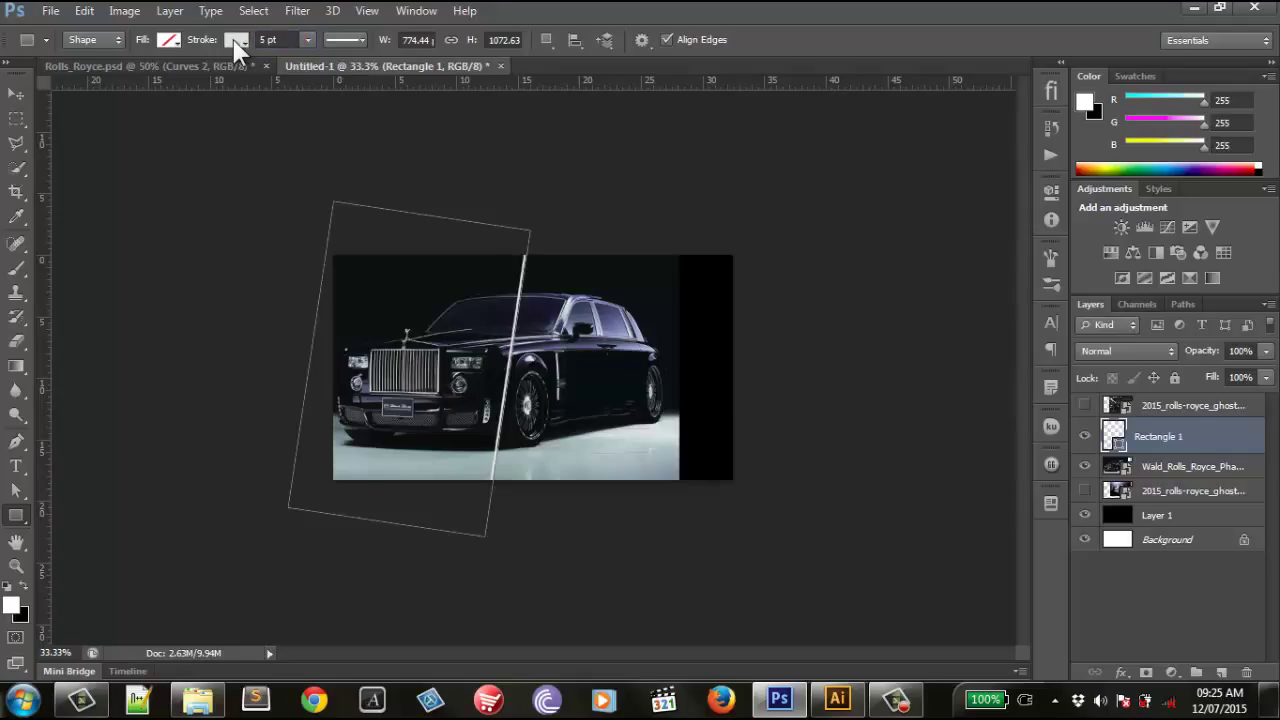
{"action": "left_click", "coordinate": [27, 88]}
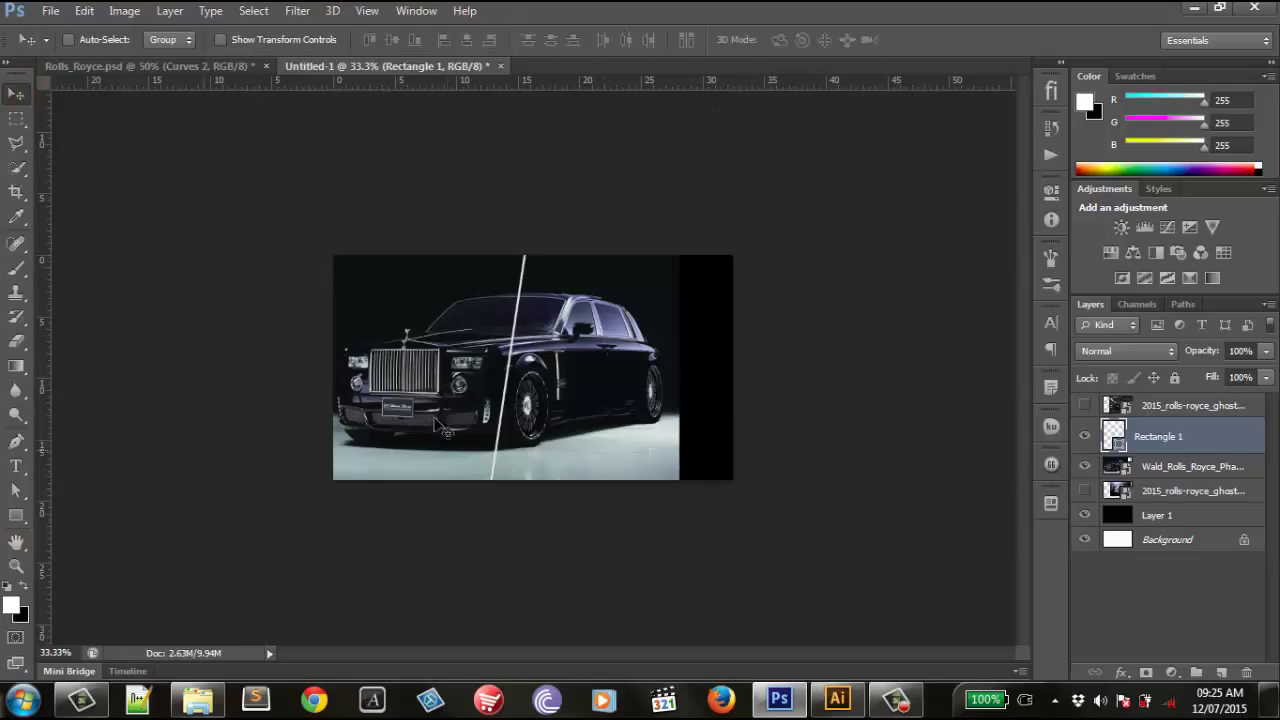
Step: Change the rectangle's outline colour to the darker grey #cecece
{"action": "left_click", "coordinate": [15, 514]}
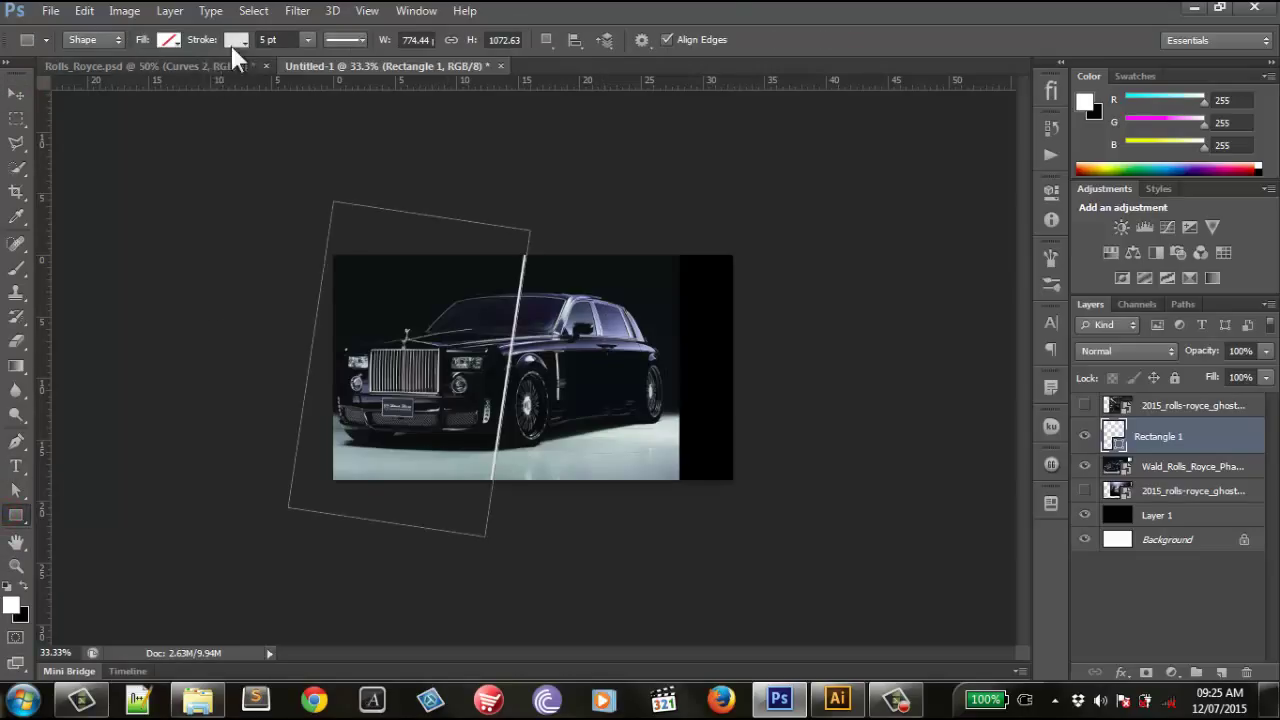
{"action": "left_click", "coordinate": [236, 42]}
{"action": "left_click", "coordinate": [325, 79]}
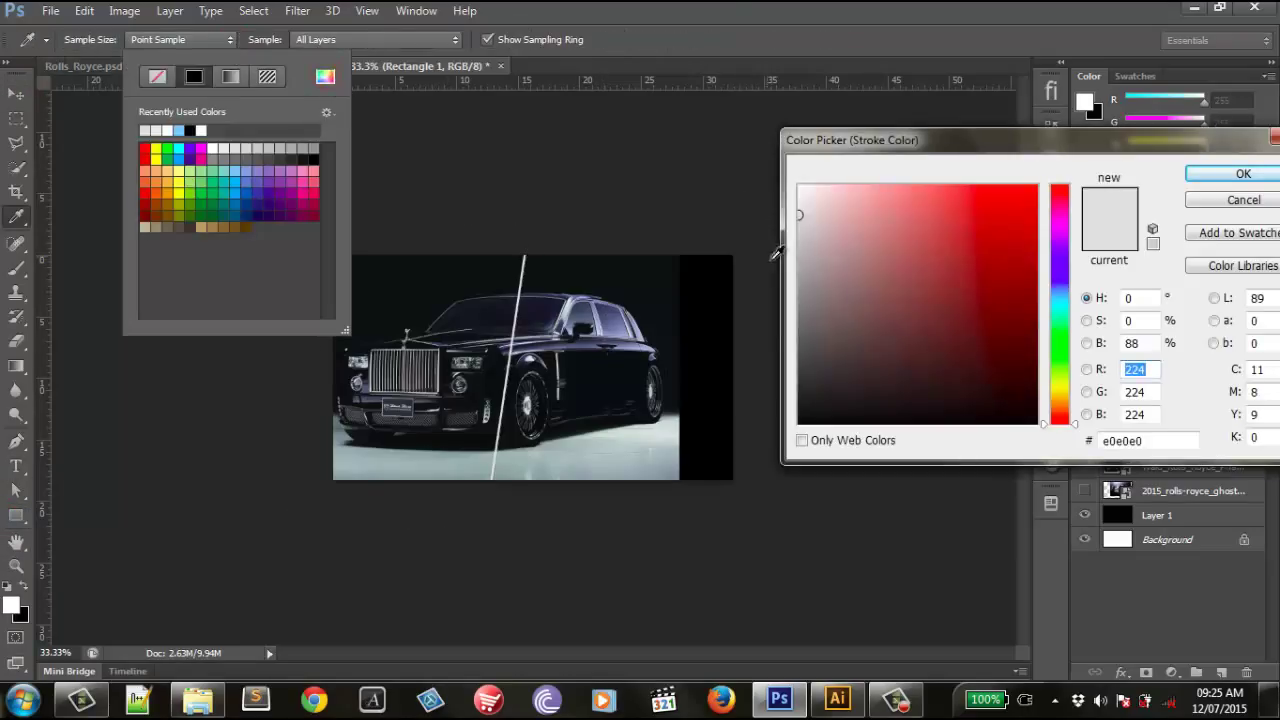
{"action": "left_click", "coordinate": [800, 231]}
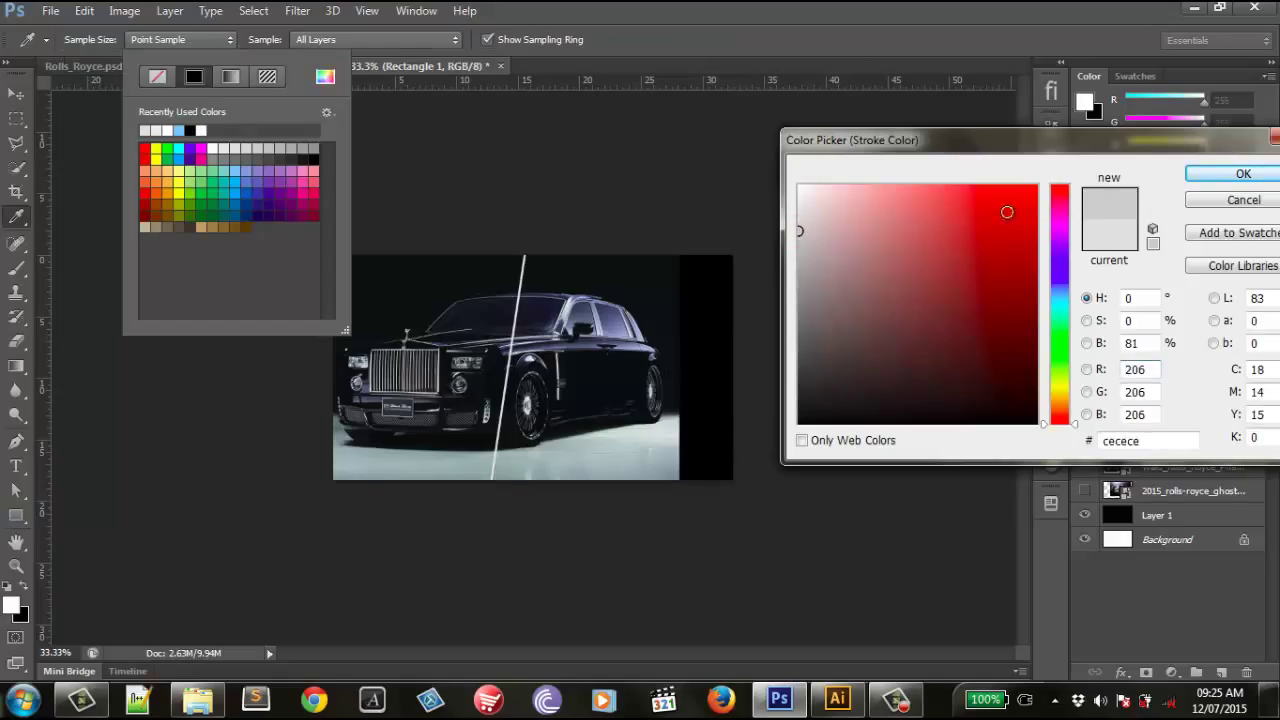
{"action": "left_click", "coordinate": [1243, 174]}
{"action": "left_click", "coordinate": [600, 10]}
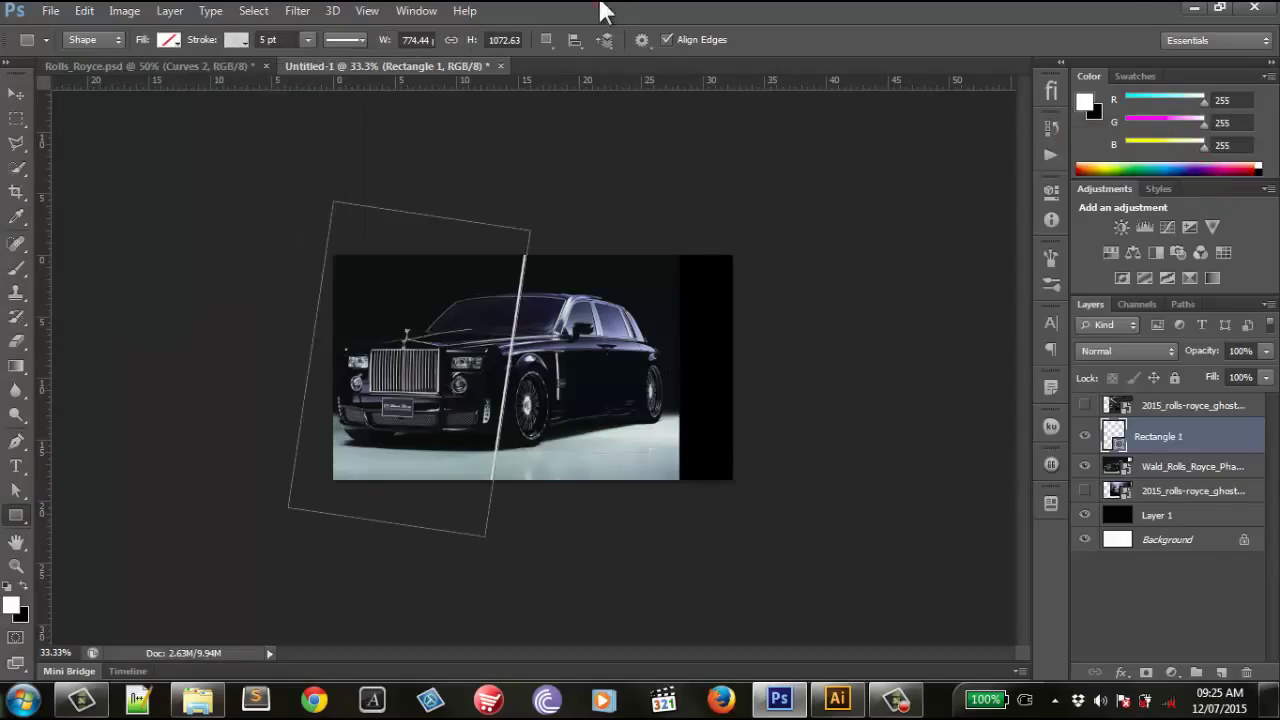
{"action": "left_click", "coordinate": [15, 93]}
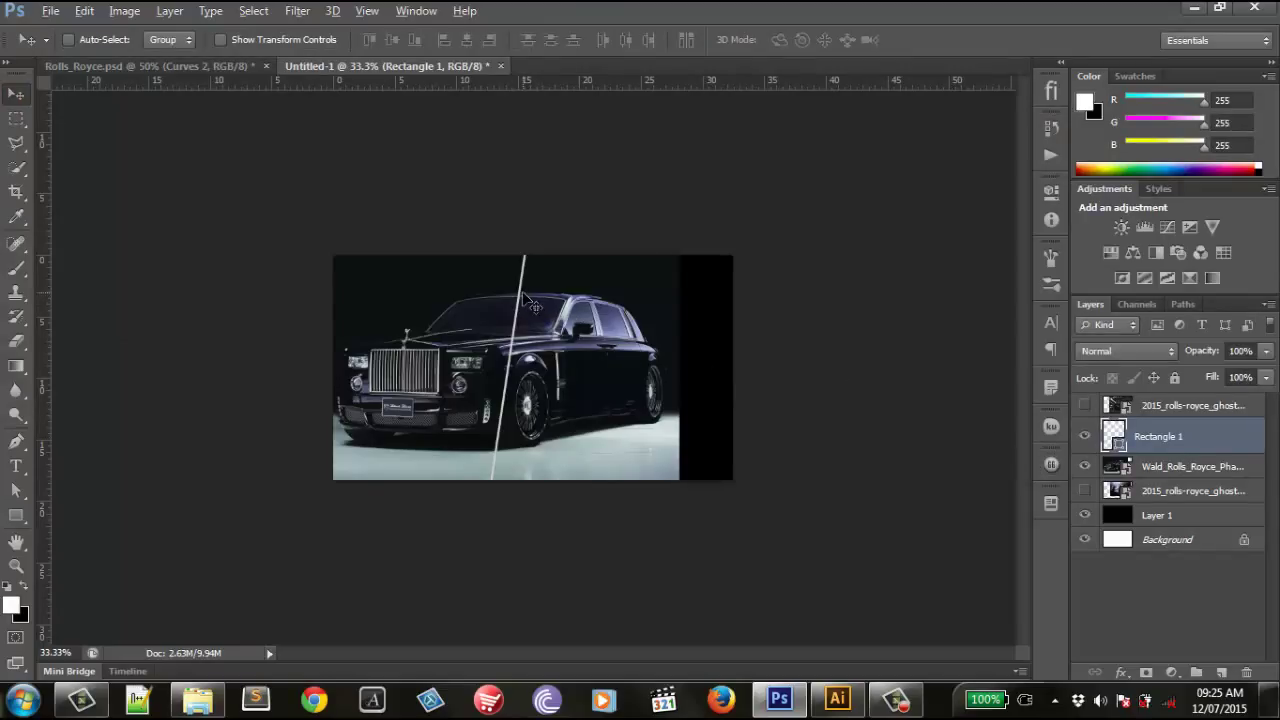
Step: Duplicate the stripe further right, put the copy on top, and move Rectangle 1 below the Wald photo
{"action": "left_click_drag", "start_coordinate": [523, 297], "coordinate": [833, 307]}
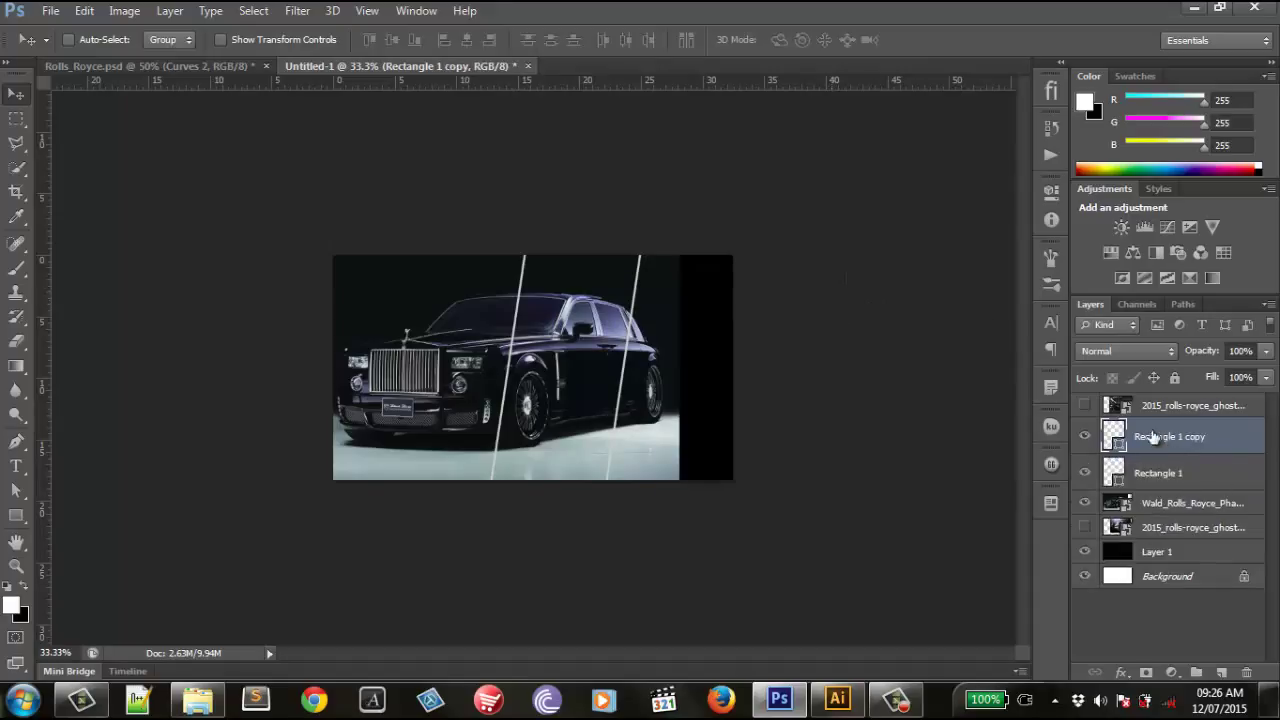
{"action": "left_click_drag", "start_coordinate": [1152, 434], "coordinate": [1140, 392]}
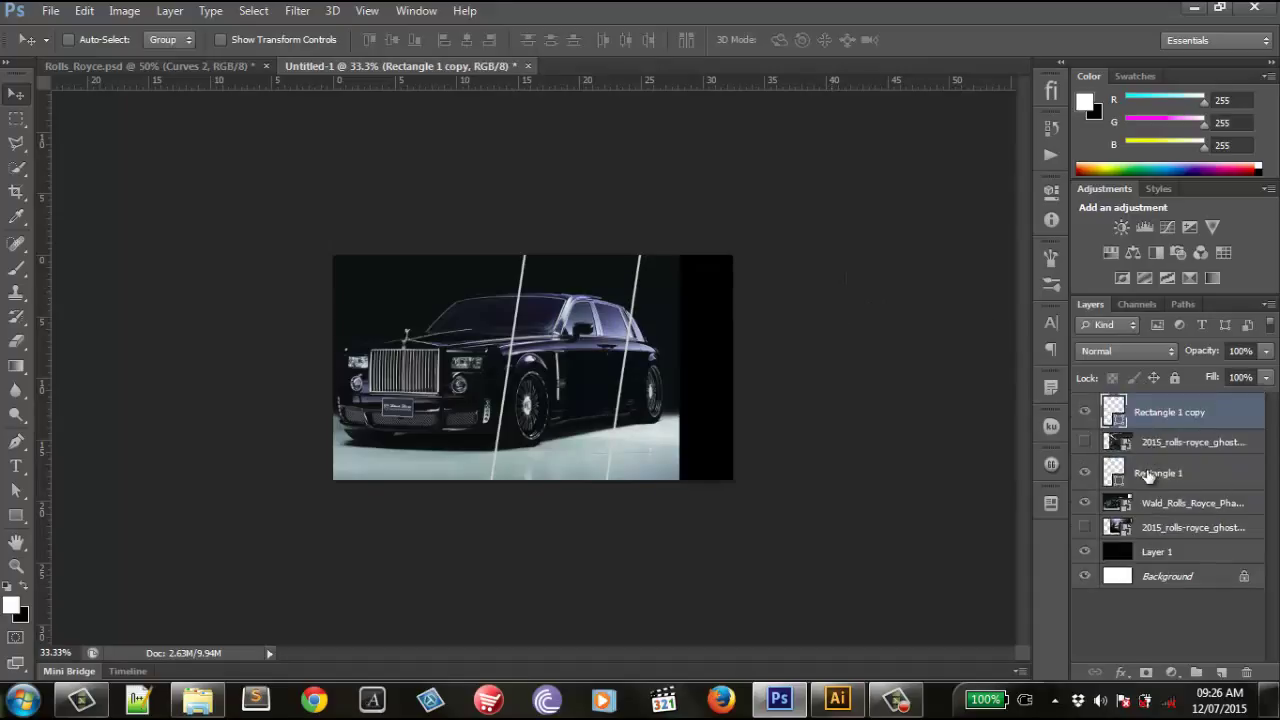
{"action": "left_click", "coordinate": [1147, 473]}
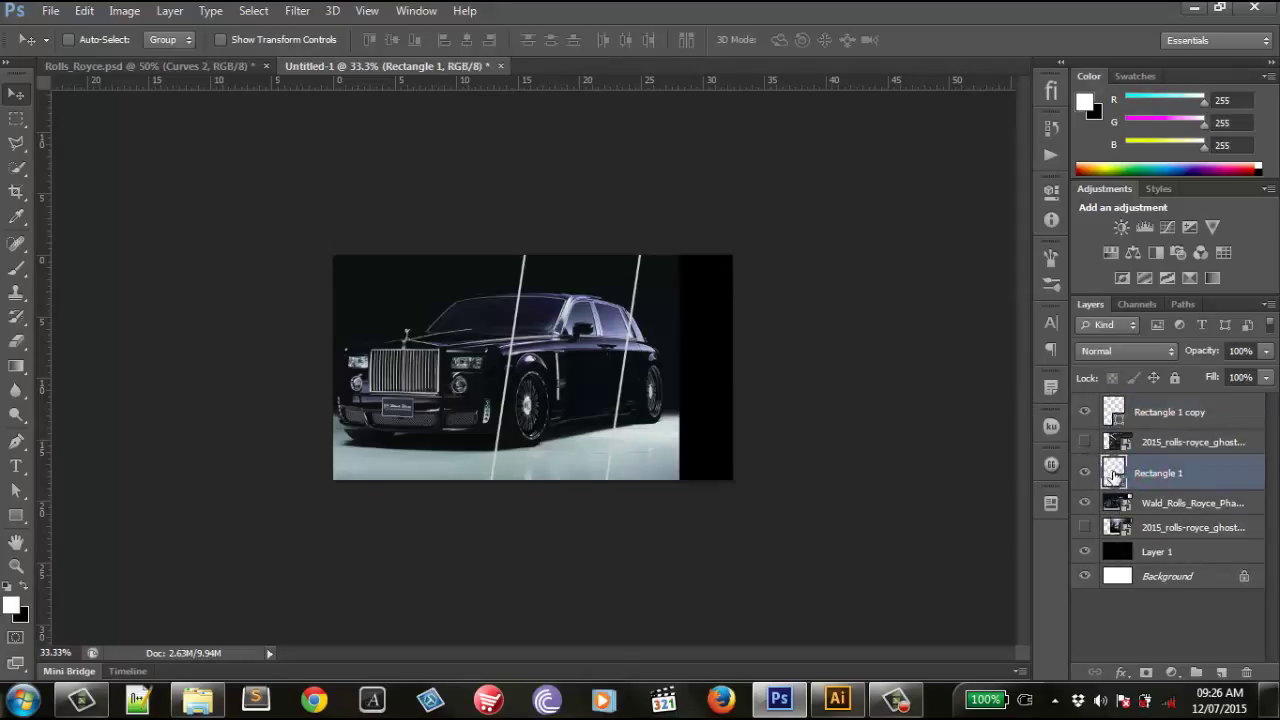
{"action": "left_click_drag", "start_coordinate": [1113, 474], "coordinate": [1104, 488]}
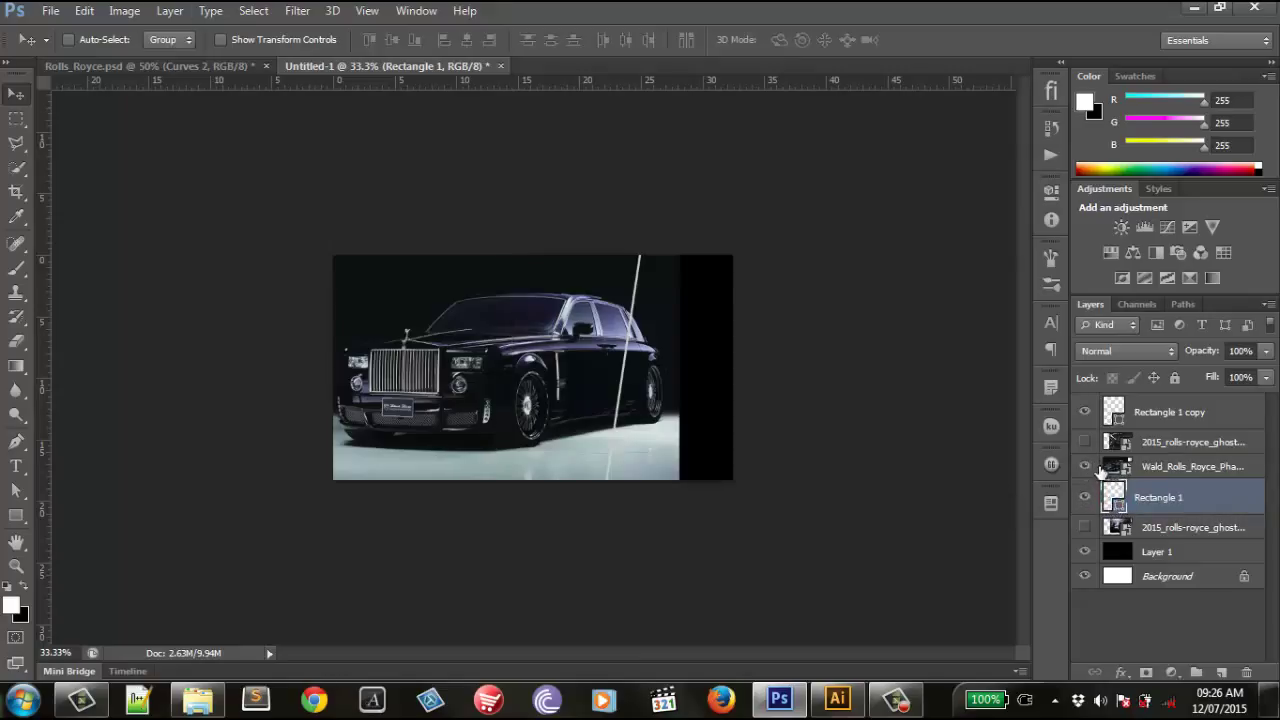
{"action": "left_click", "coordinate": [1110, 467]}
Step: Clip the Wald photo to the rectangle, then release the clipping mask again
{"action": "left_click", "coordinate": [171, 10]}
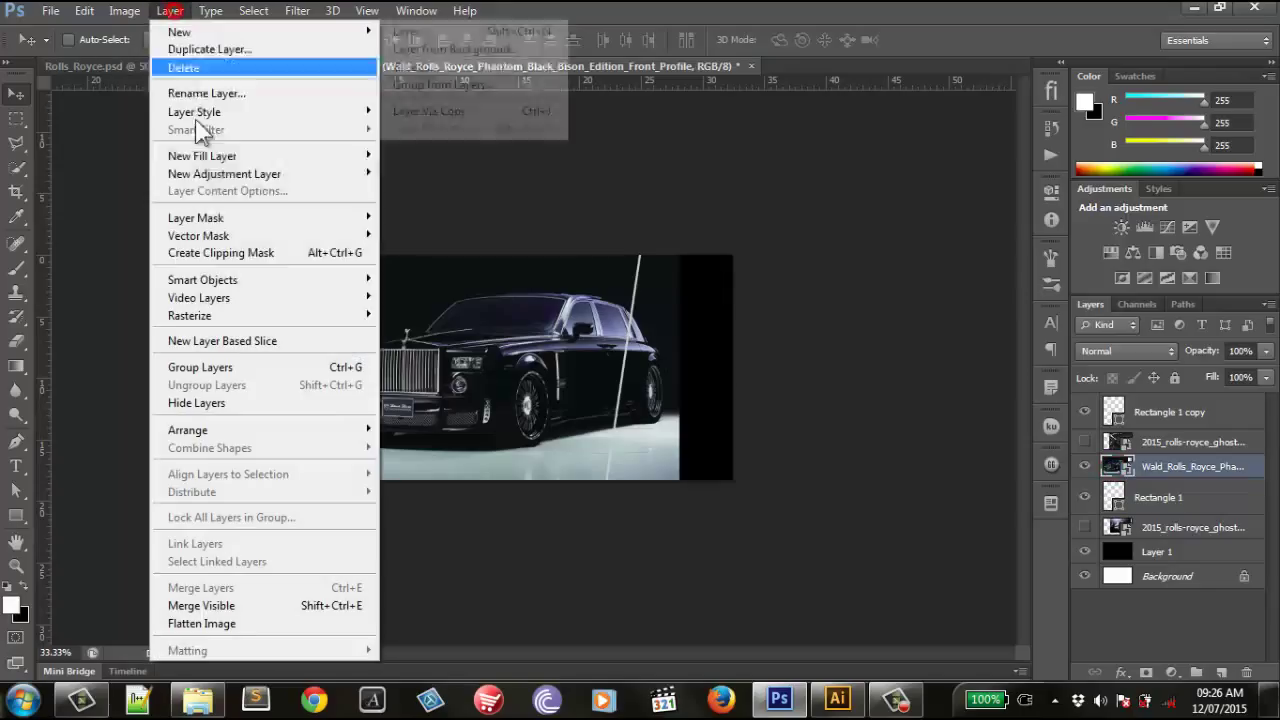
{"action": "left_click", "coordinate": [251, 255]}
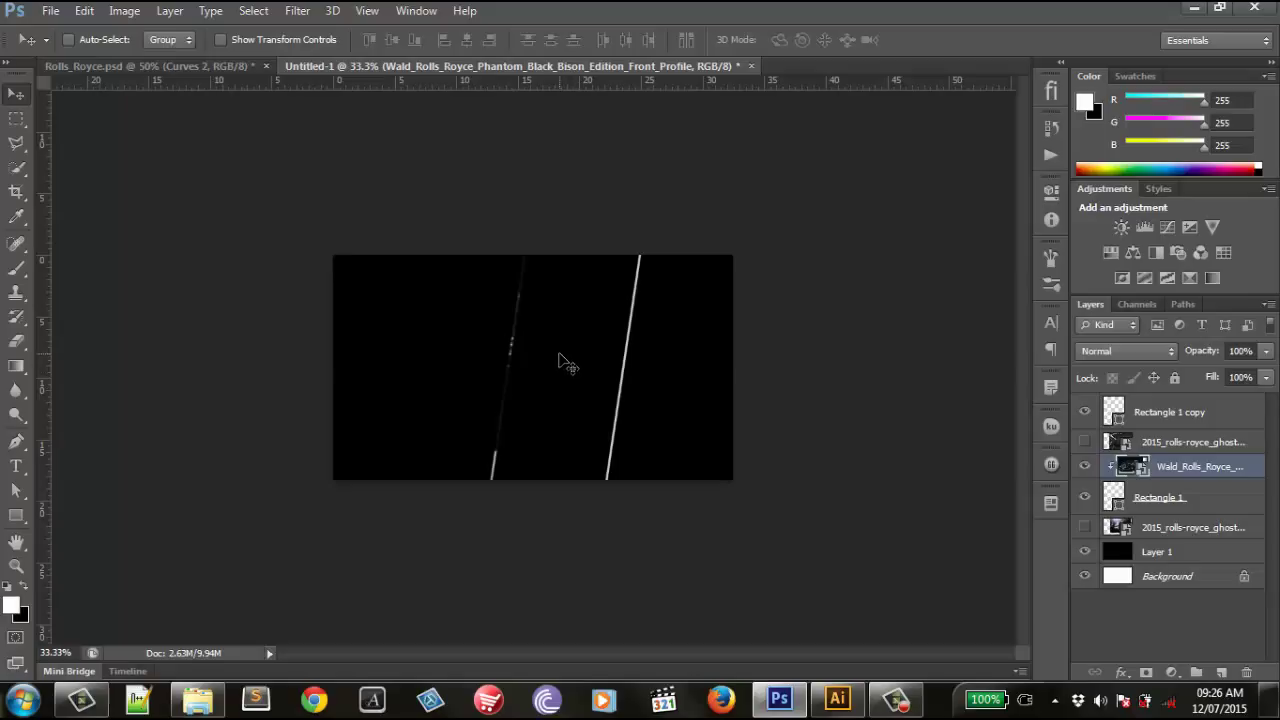
{"action": "key", "text": "ctrl+alt+g"}
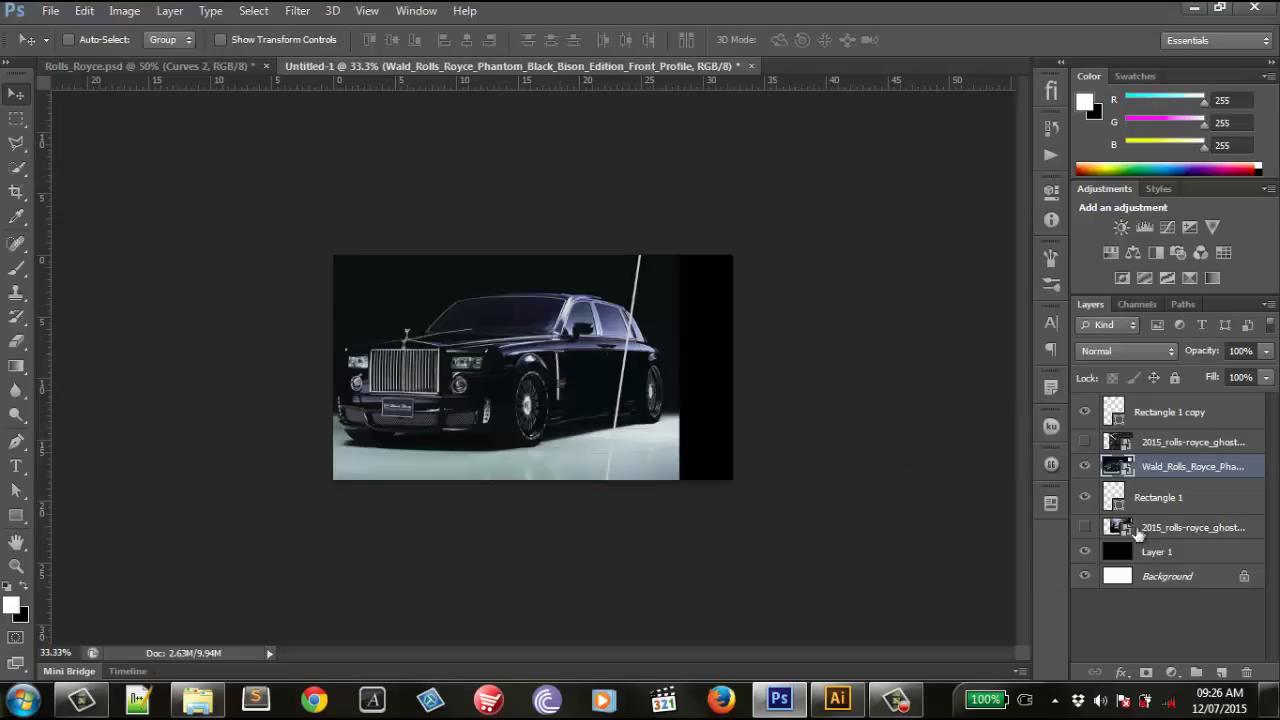
Step: Fill Rectangle 1 with solid black
{"action": "left_click", "coordinate": [1113, 497]}
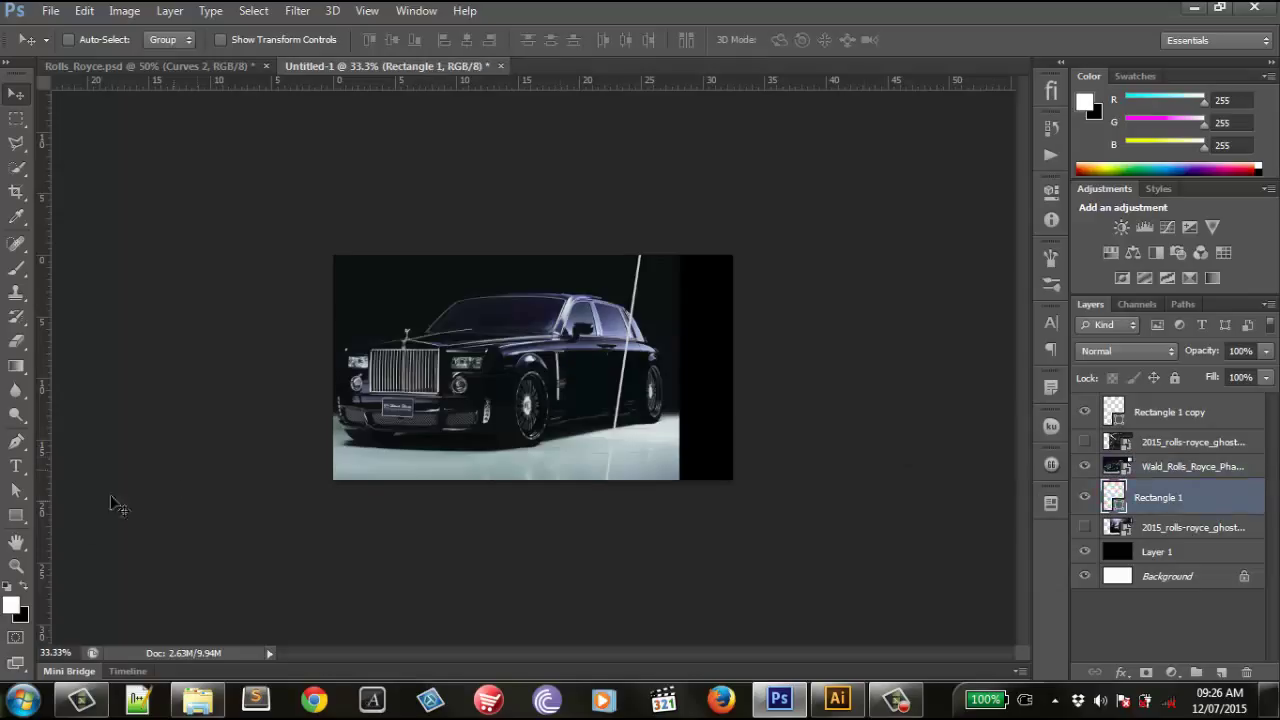
{"action": "left_click", "coordinate": [16, 515]}
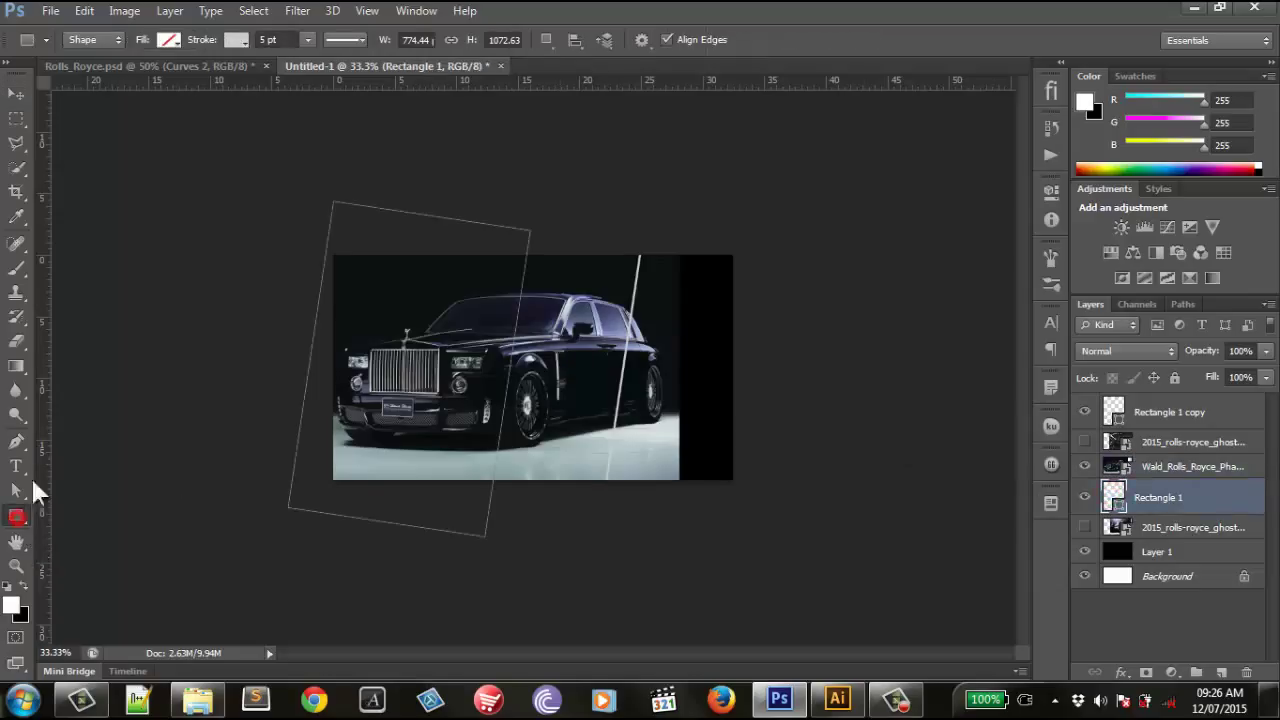
{"action": "left_click", "coordinate": [167, 40]}
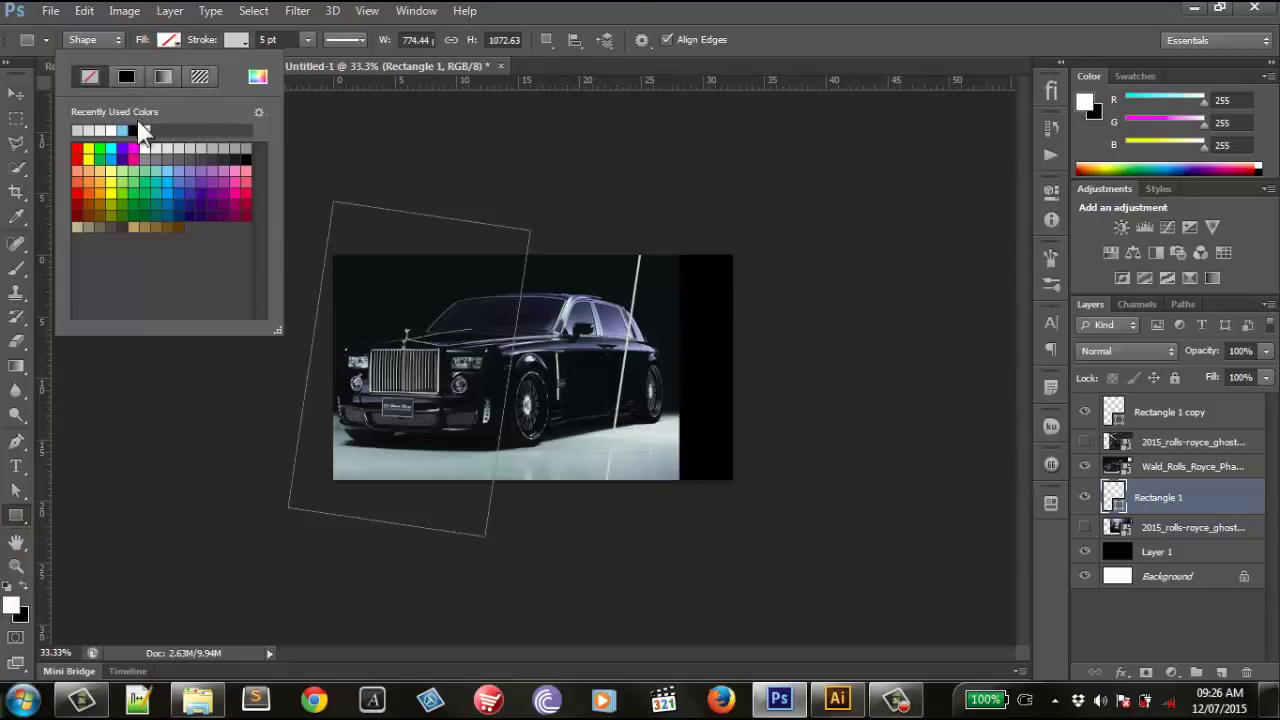
{"action": "left_click", "coordinate": [133, 130]}
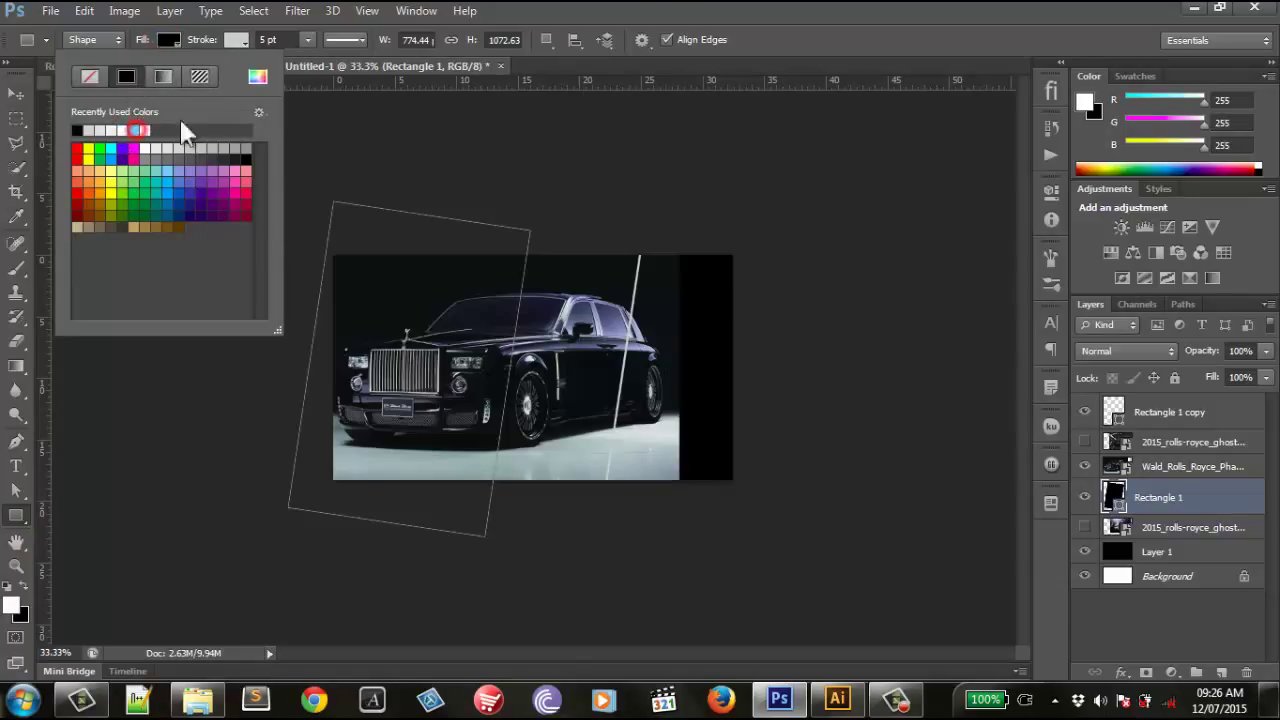
{"action": "left_click", "coordinate": [664, 14]}
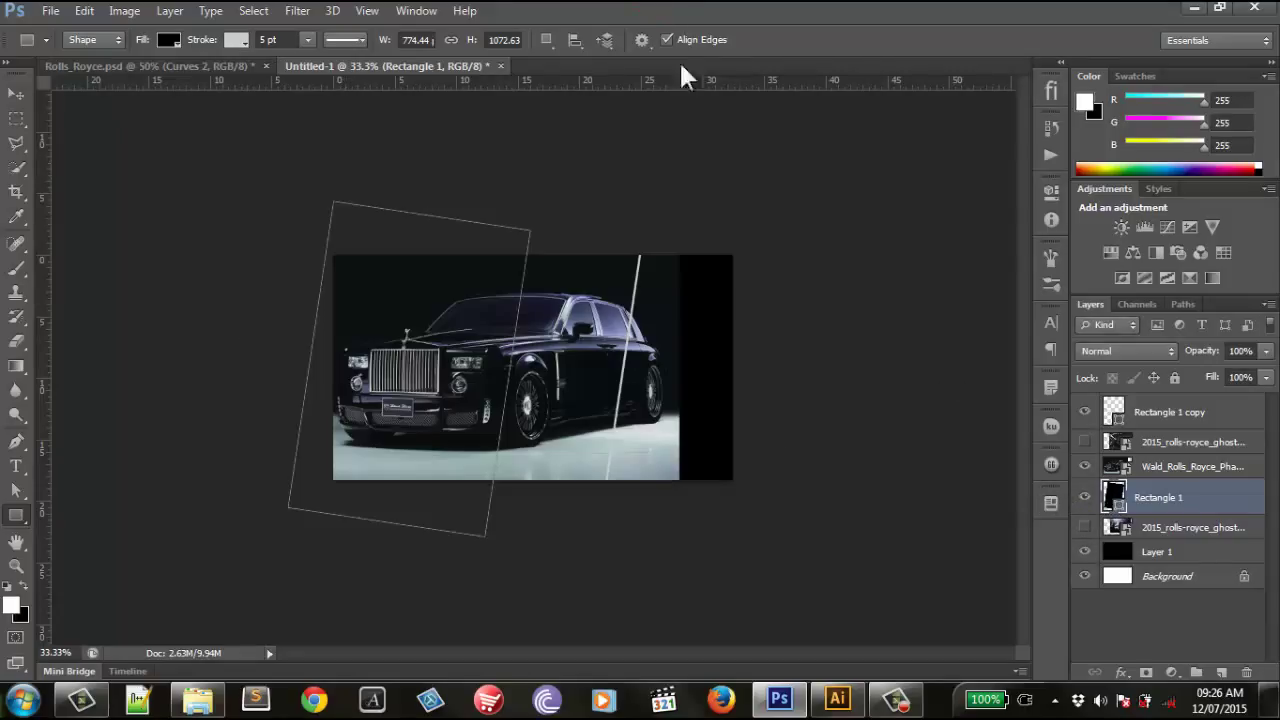
{"action": "left_click", "coordinate": [15, 94]}
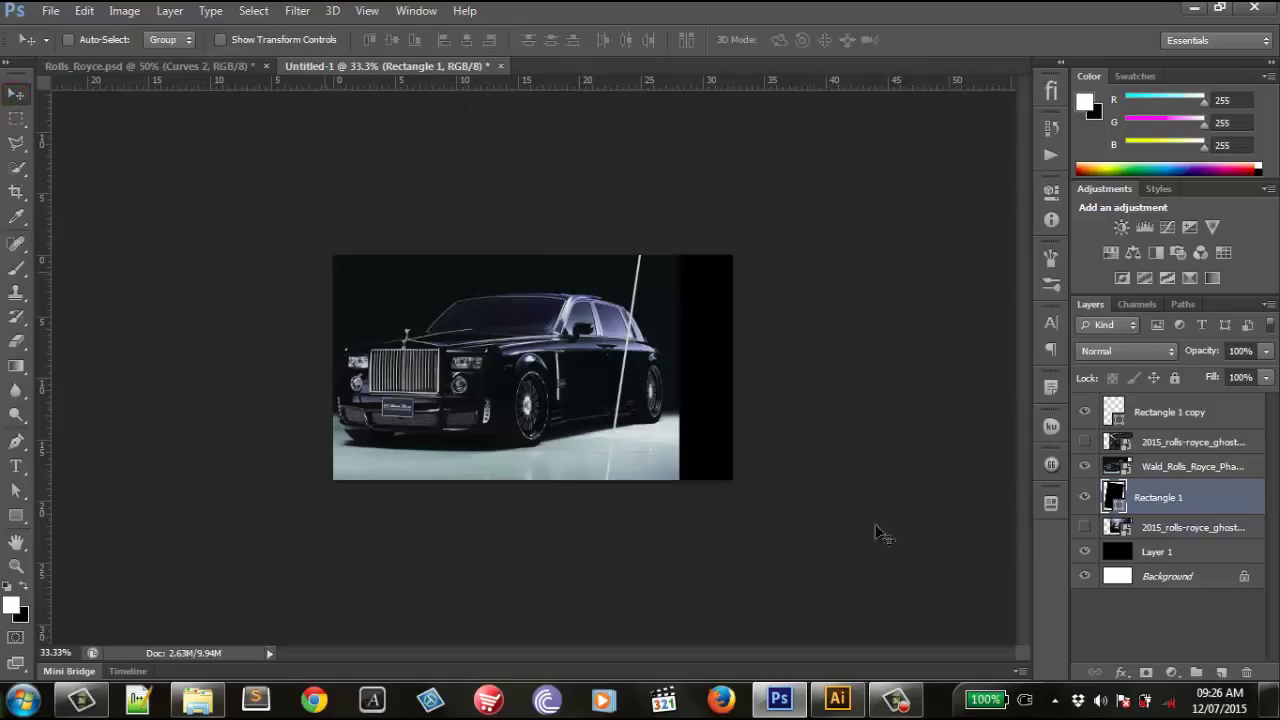
Step: Clip the Wald Phantom photo inside the black Rectangle 1
{"action": "left_click", "coordinate": [1112, 467]}
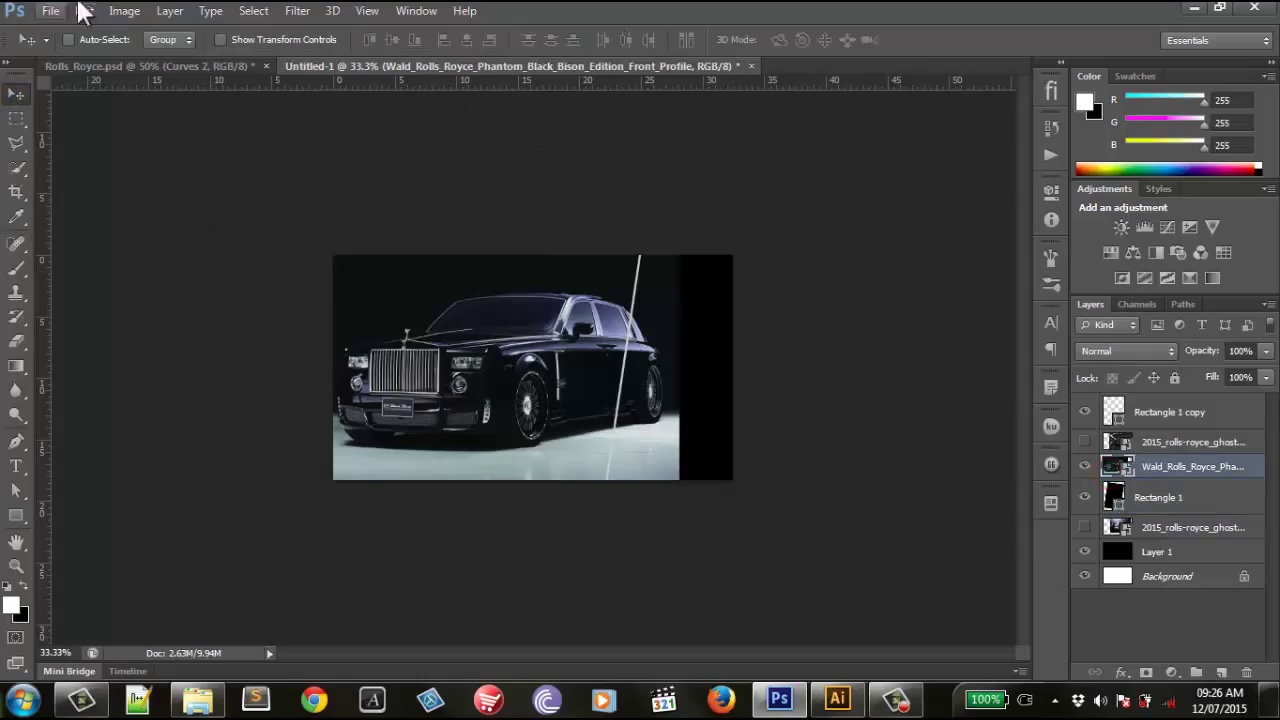
{"action": "left_click", "coordinate": [170, 11]}
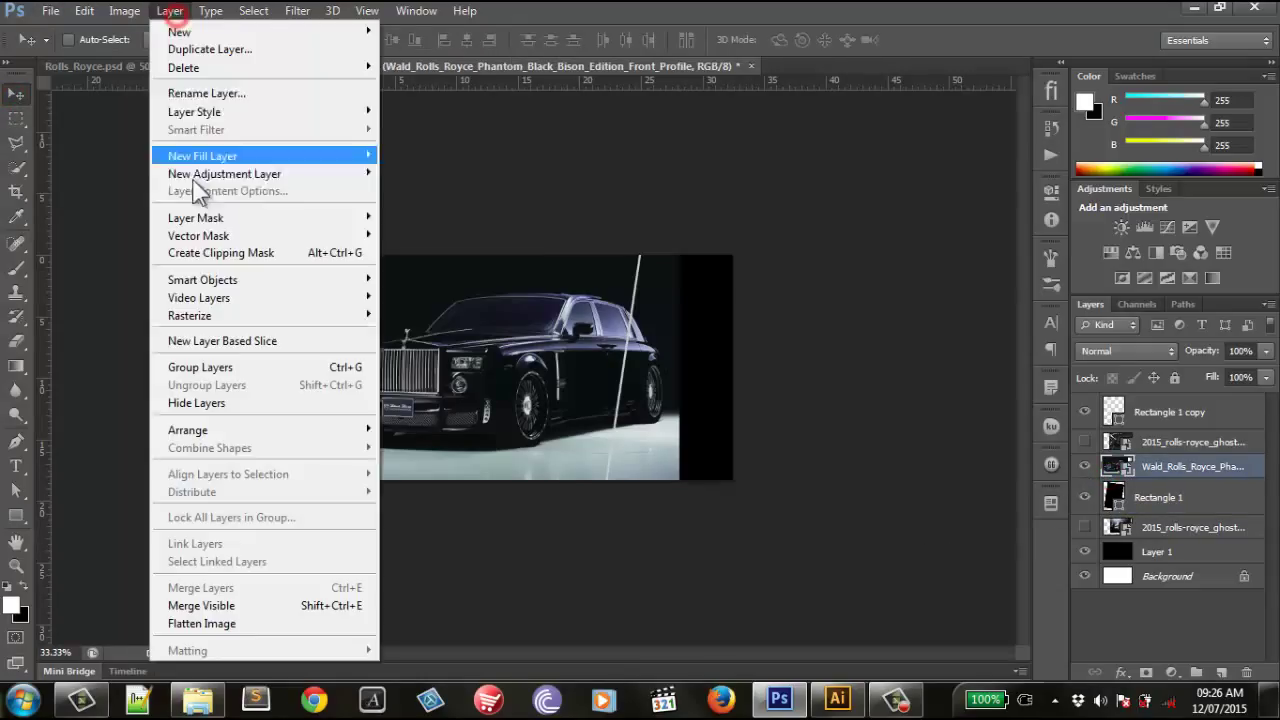
{"action": "left_click", "coordinate": [208, 254]}
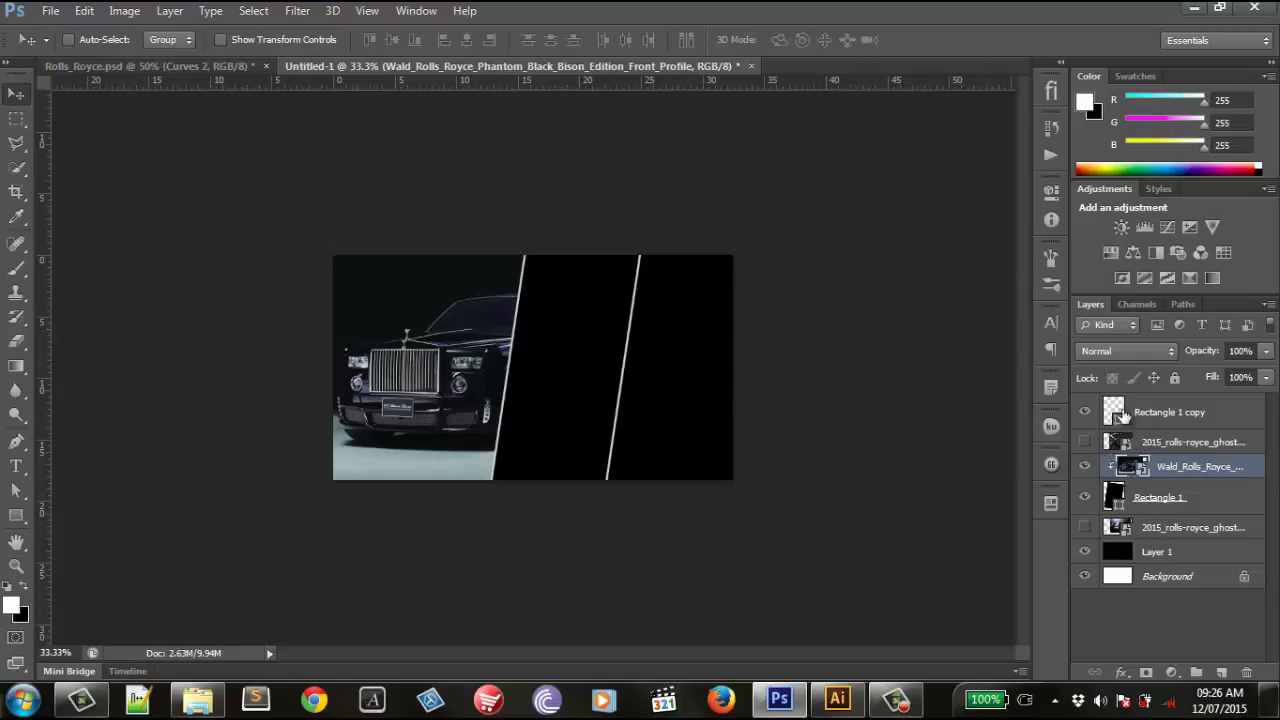
{"action": "left_click", "coordinate": [1118, 408]}
Step: Give Rectangle 1 copy a solid fill
{"action": "left_click", "coordinate": [15, 516]}
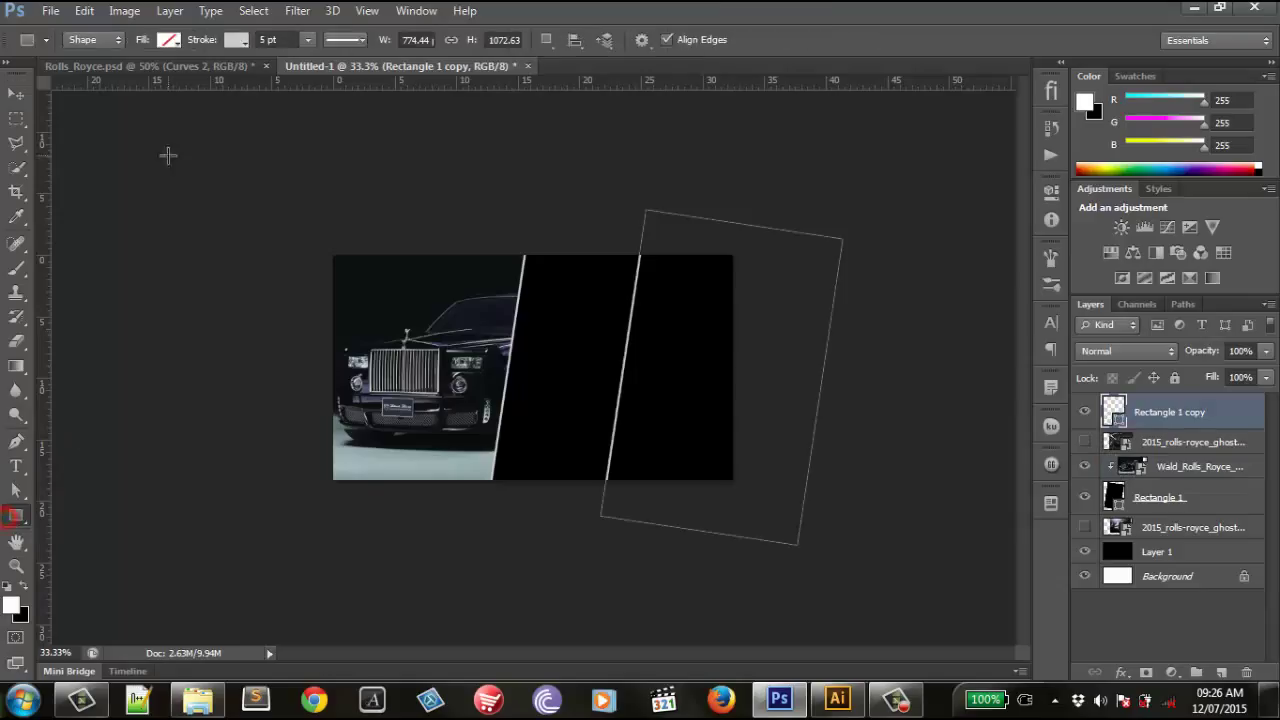
{"action": "left_click", "coordinate": [169, 39]}
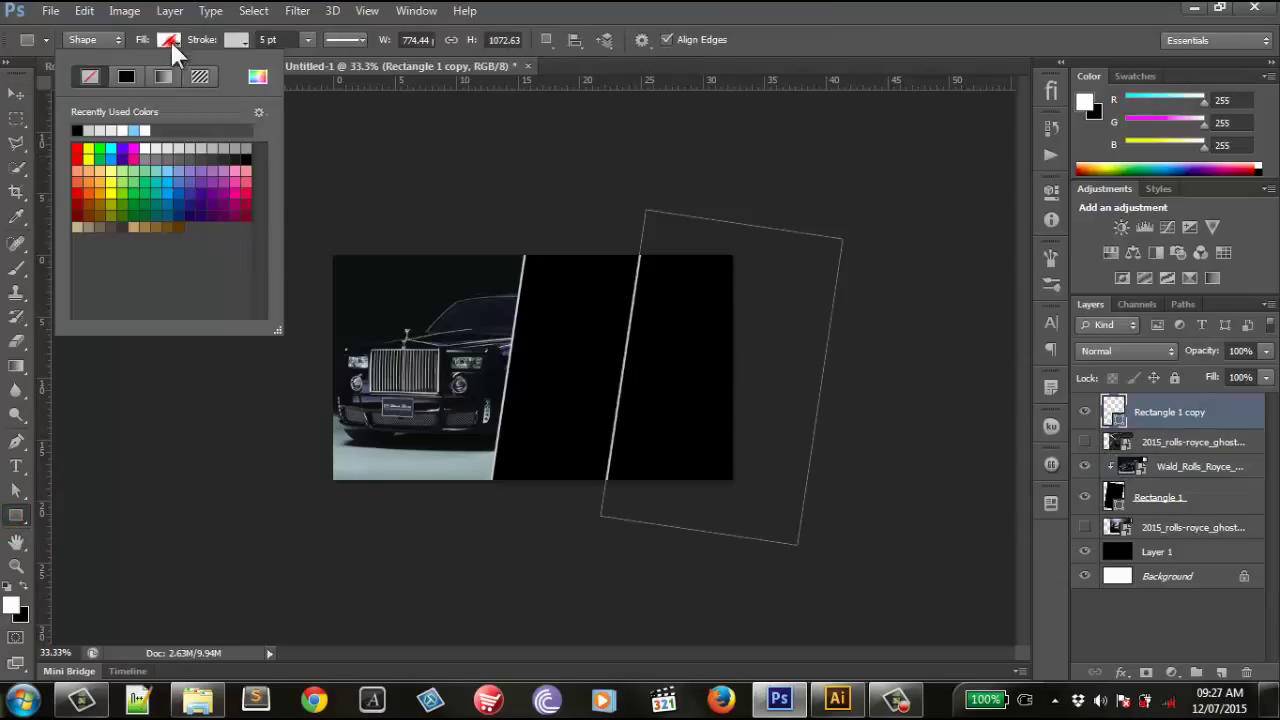
{"action": "left_click", "coordinate": [126, 77]}
{"action": "left_click", "coordinate": [770, 10]}
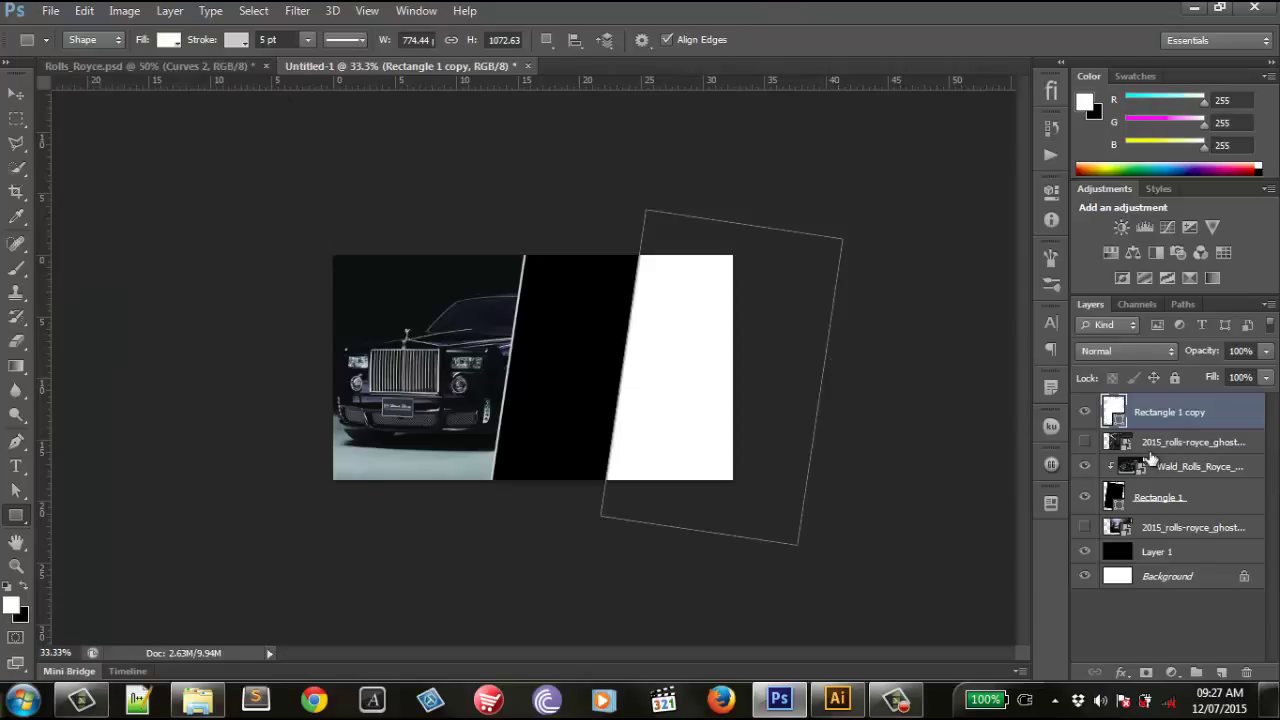
{"action": "left_click", "coordinate": [1086, 413]}
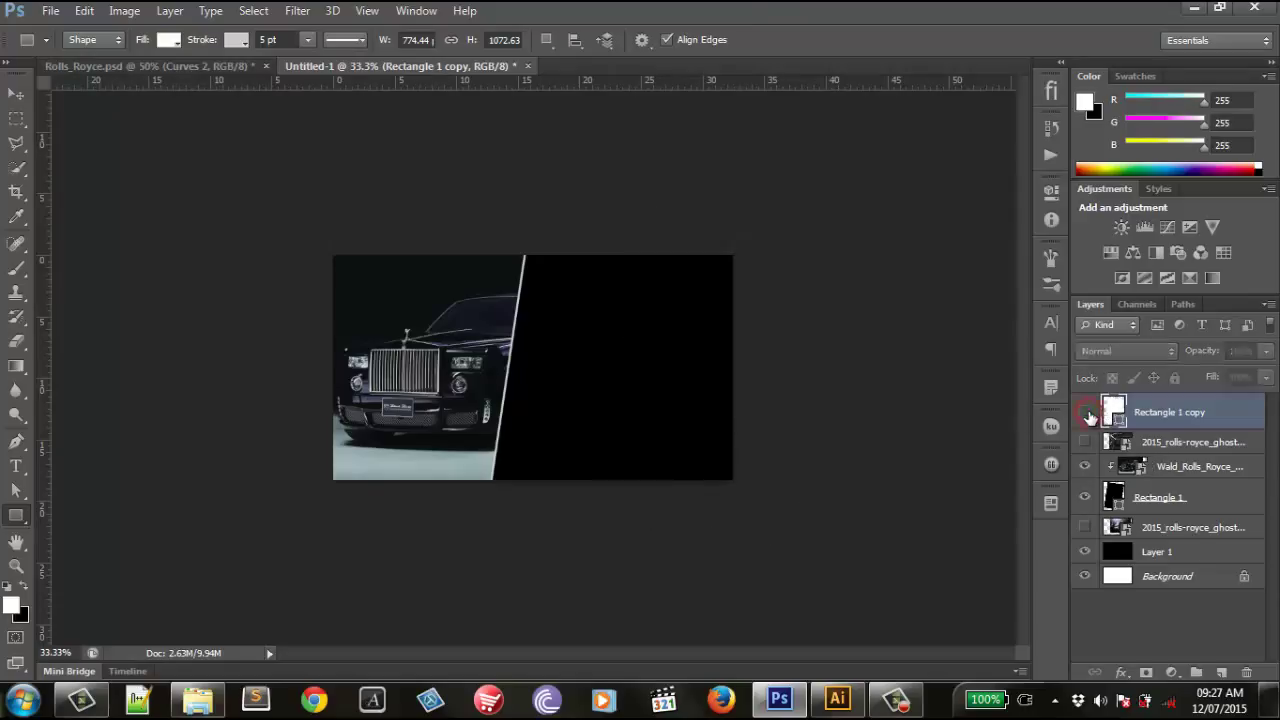
{"action": "left_click", "coordinate": [1086, 413]}
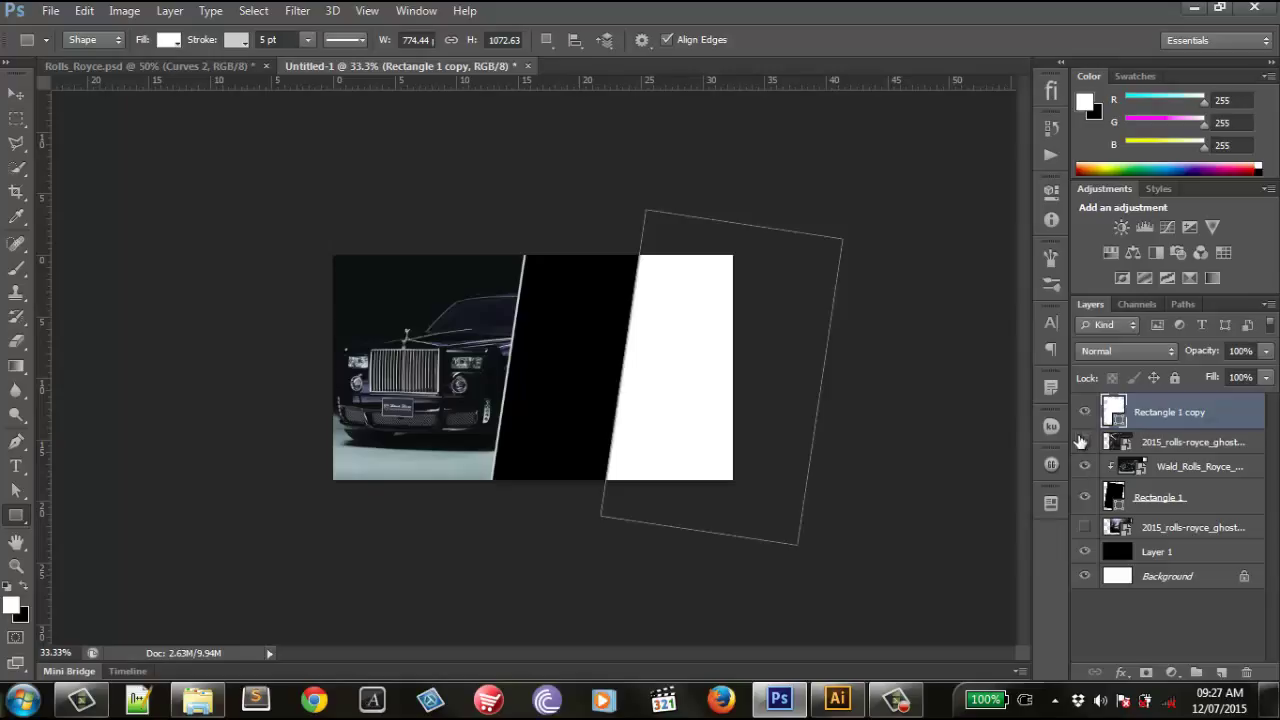
Step: Show the interior photo, stack it above Rectangle 1 copy, and clip it to it
{"action": "left_click", "coordinate": [1085, 441]}
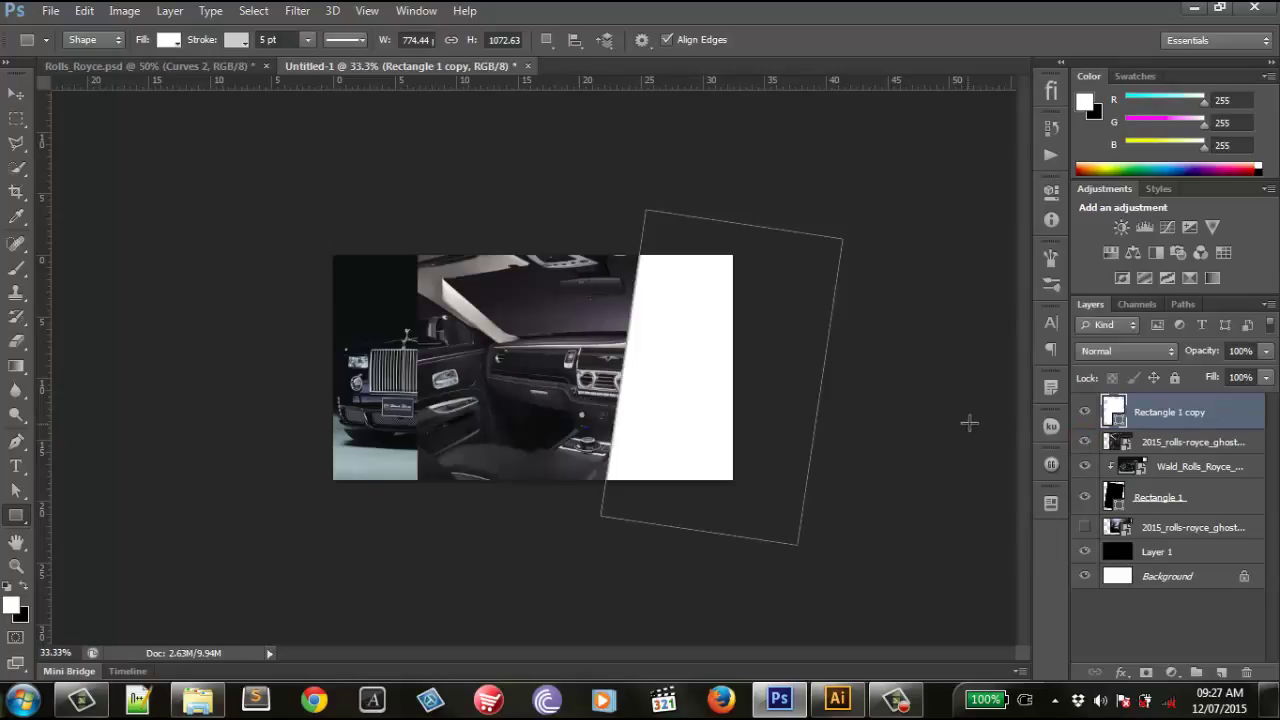
{"action": "left_click_drag", "start_coordinate": [1112, 414], "coordinate": [1112, 445]}
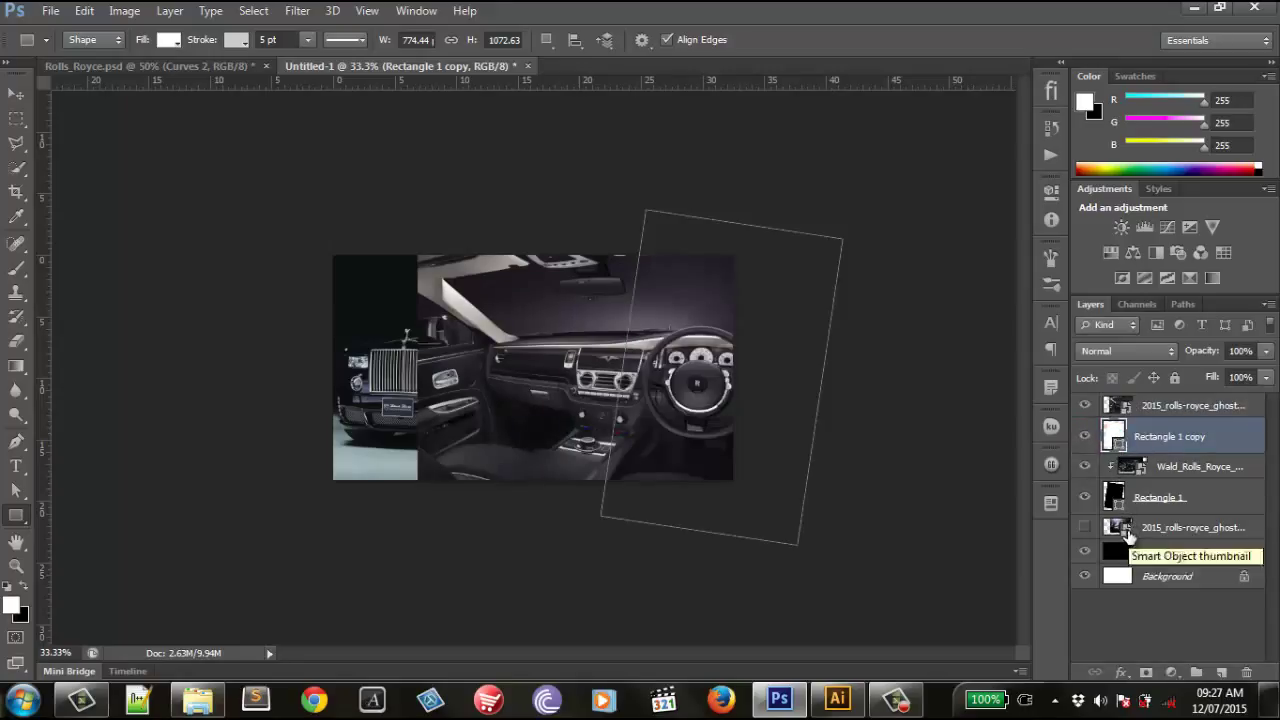
{"action": "left_click", "coordinate": [1117, 406]}
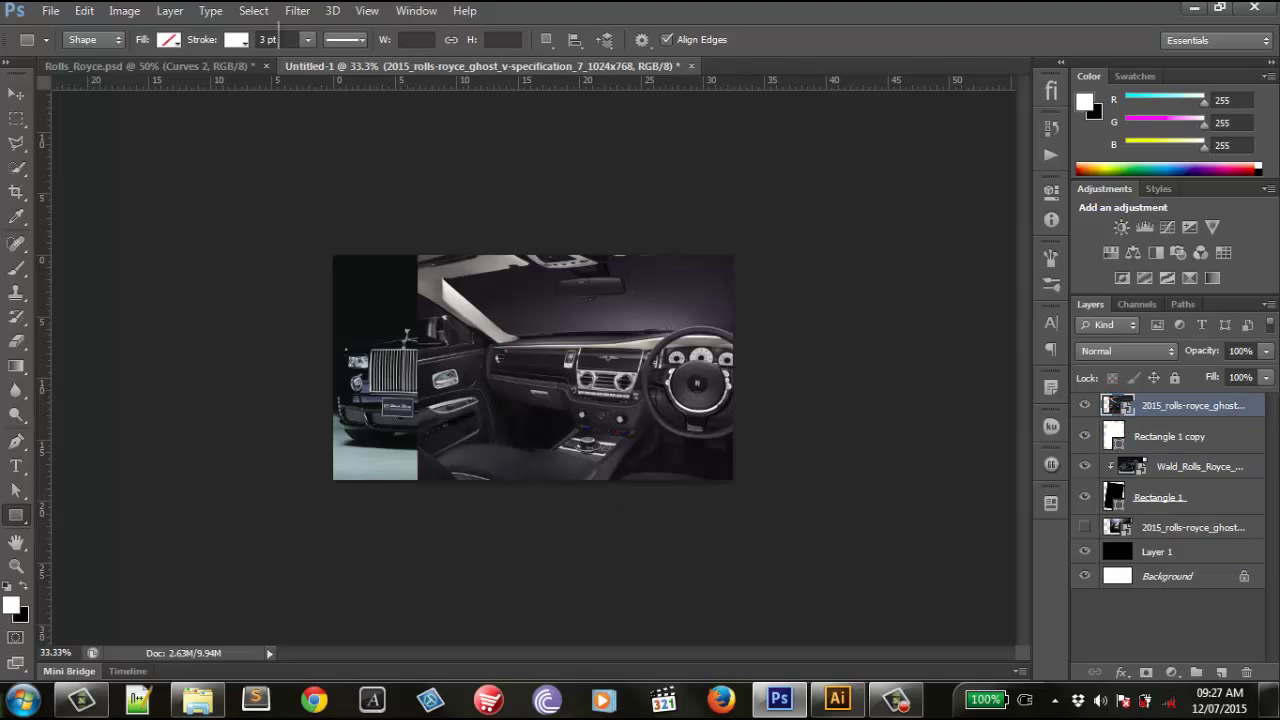
{"action": "left_click", "coordinate": [169, 11]}
{"action": "mouse_move", "coordinate": [202, 280]}
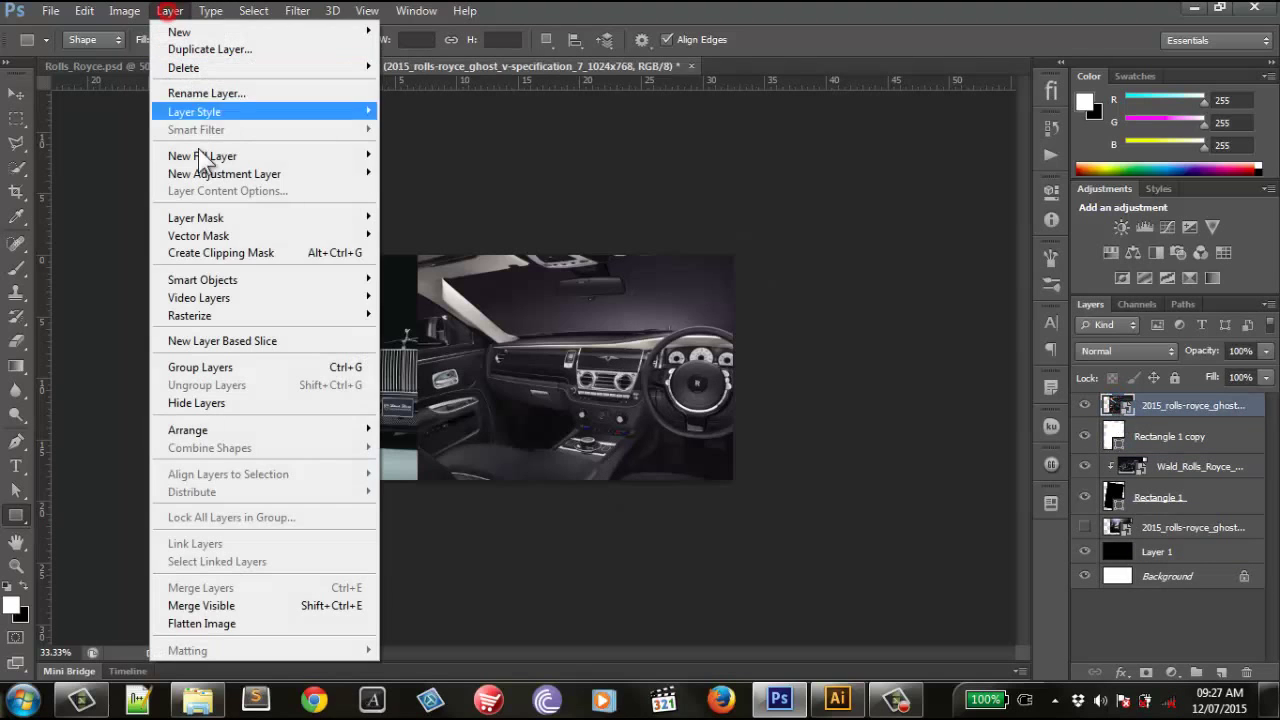
{"action": "left_click", "coordinate": [214, 254]}
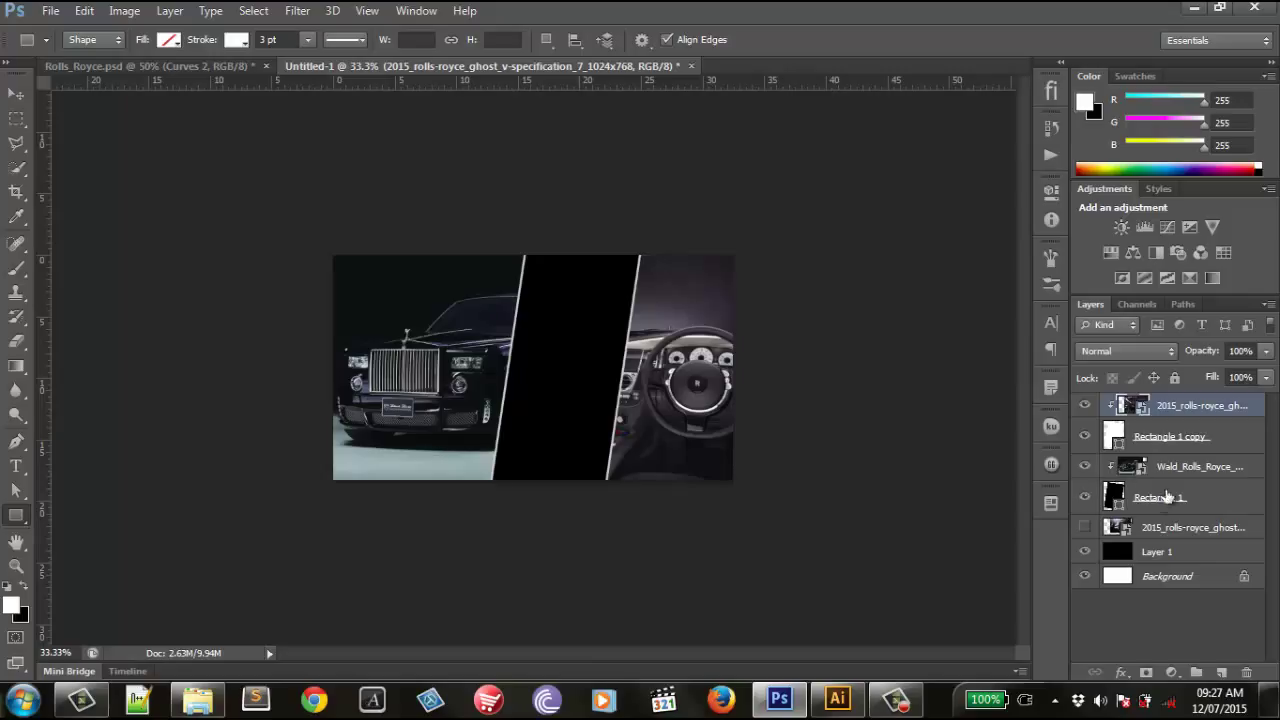
{"action": "left_click", "coordinate": [1116, 528]}
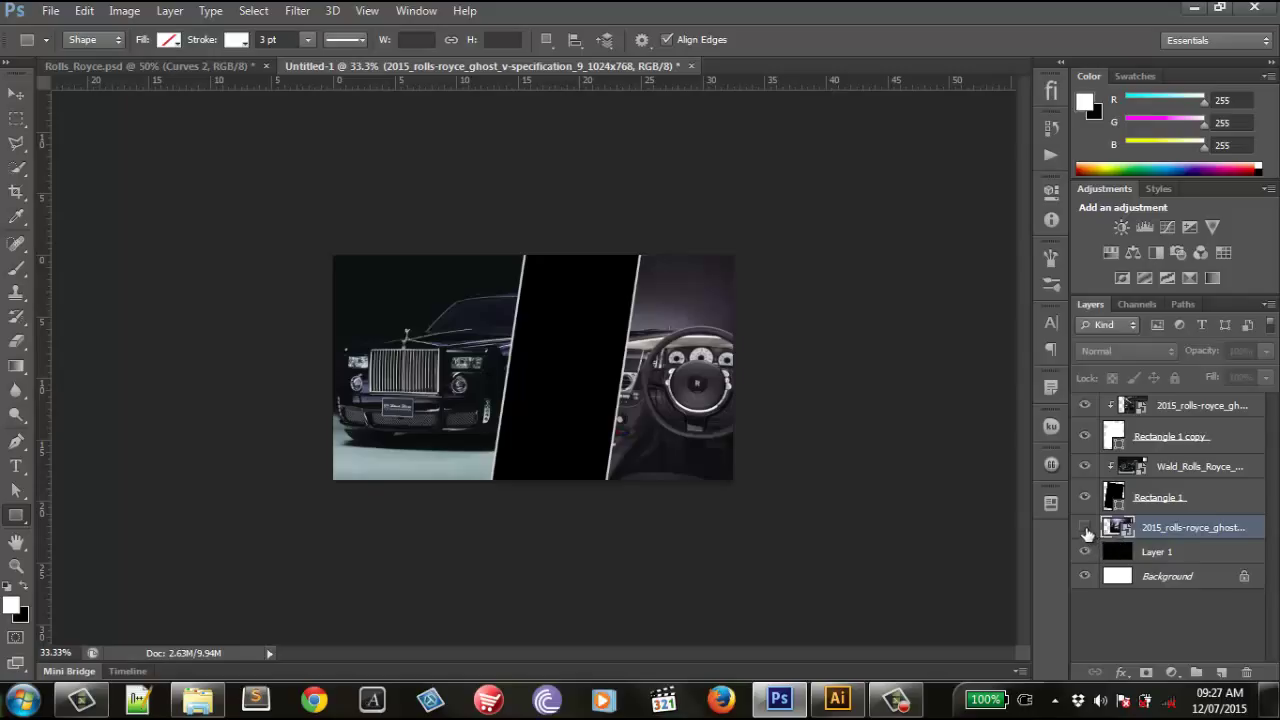
Step: Show the grille photo, tilt it about 7.3° and scale it to ~361% over the middle strip
{"action": "left_click", "coordinate": [1085, 528]}
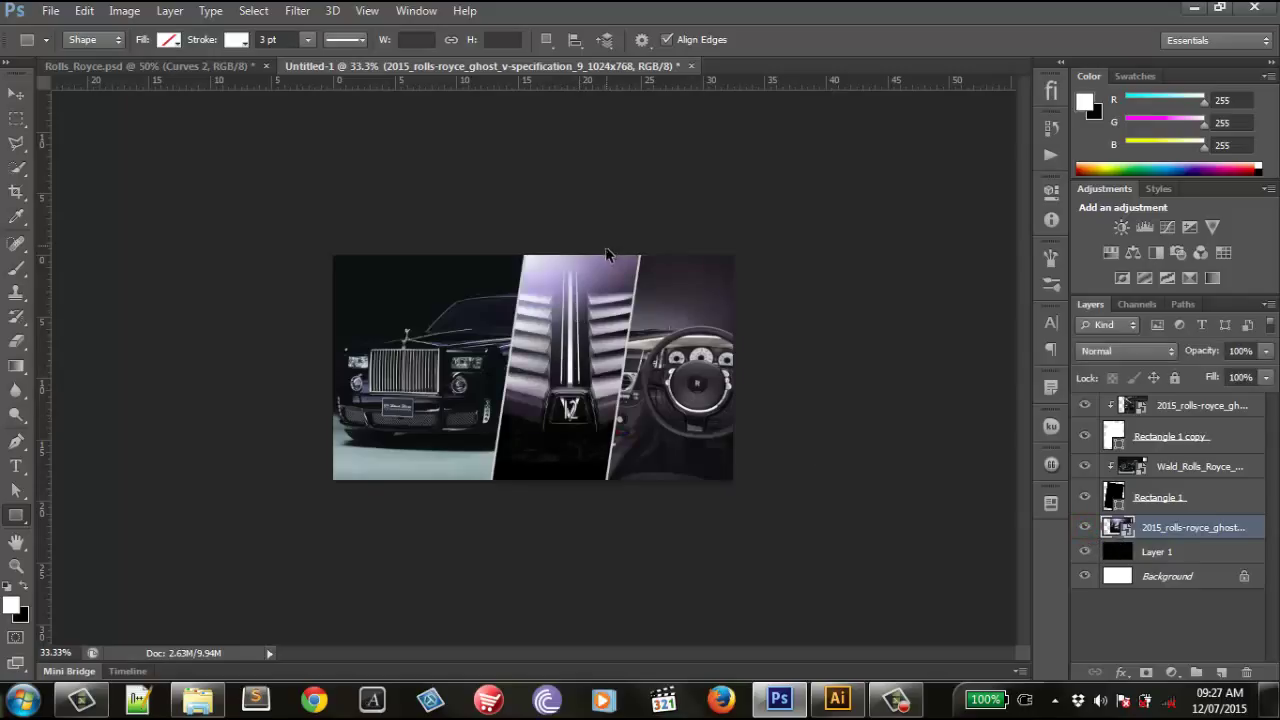
{"action": "key", "text": "ctrl+t"}
{"action": "left_click_drag", "start_coordinate": [729, 215], "coordinate": [755, 249]}
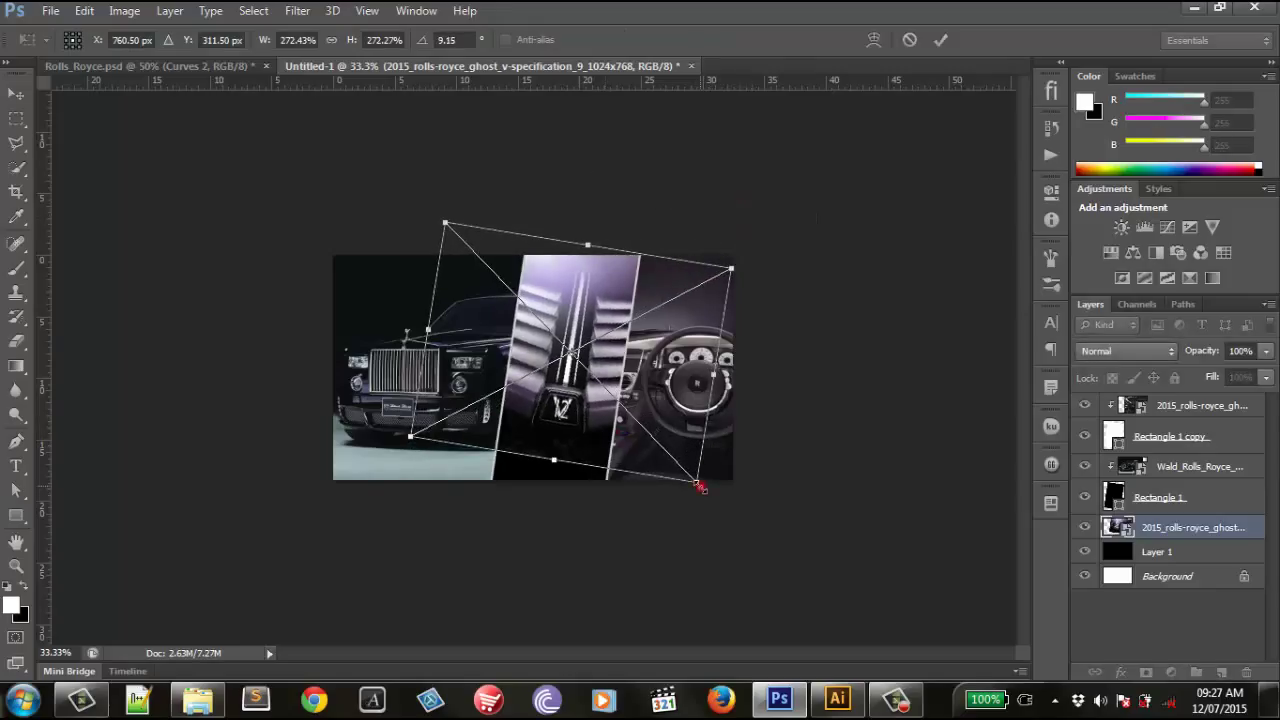
{"action": "left_click_drag", "start_coordinate": [697, 484], "coordinate": [719, 504]}
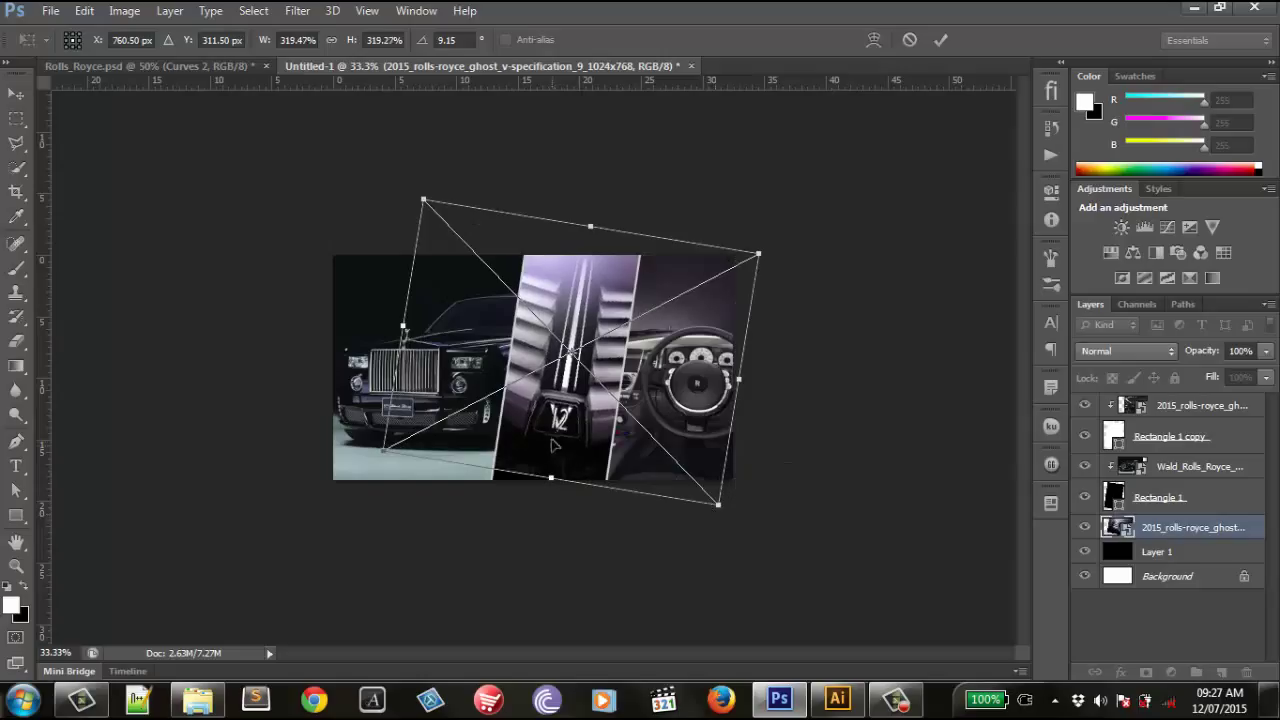
{"action": "left_click_drag", "start_coordinate": [562, 428], "coordinate": [565, 398]}
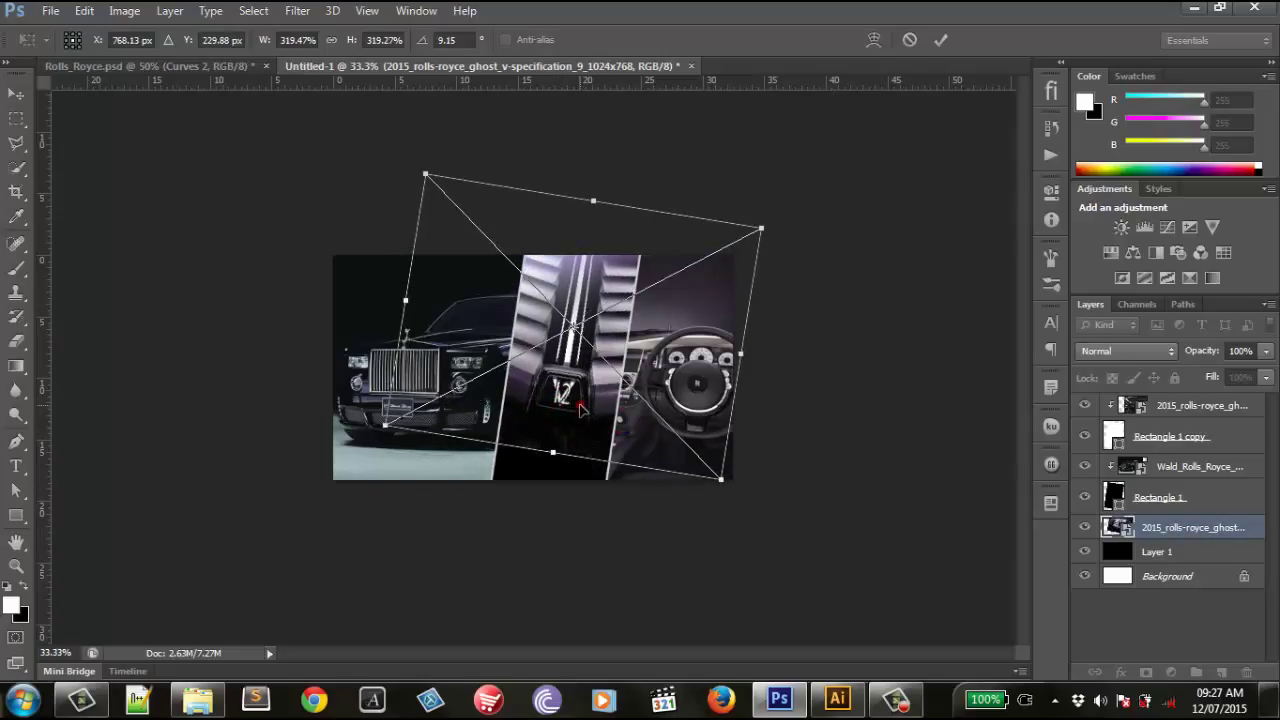
{"action": "left_click_drag", "start_coordinate": [580, 408], "coordinate": [580, 415]}
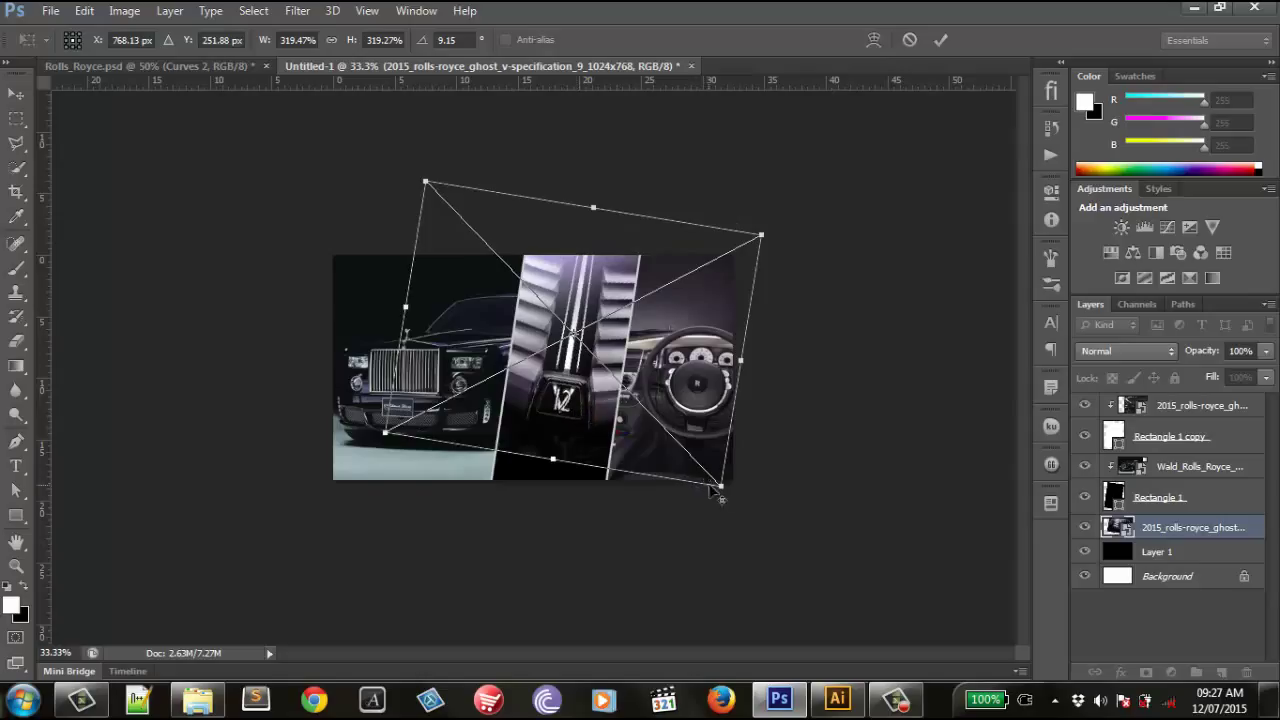
{"action": "left_click_drag", "start_coordinate": [715, 485], "coordinate": [736, 499]}
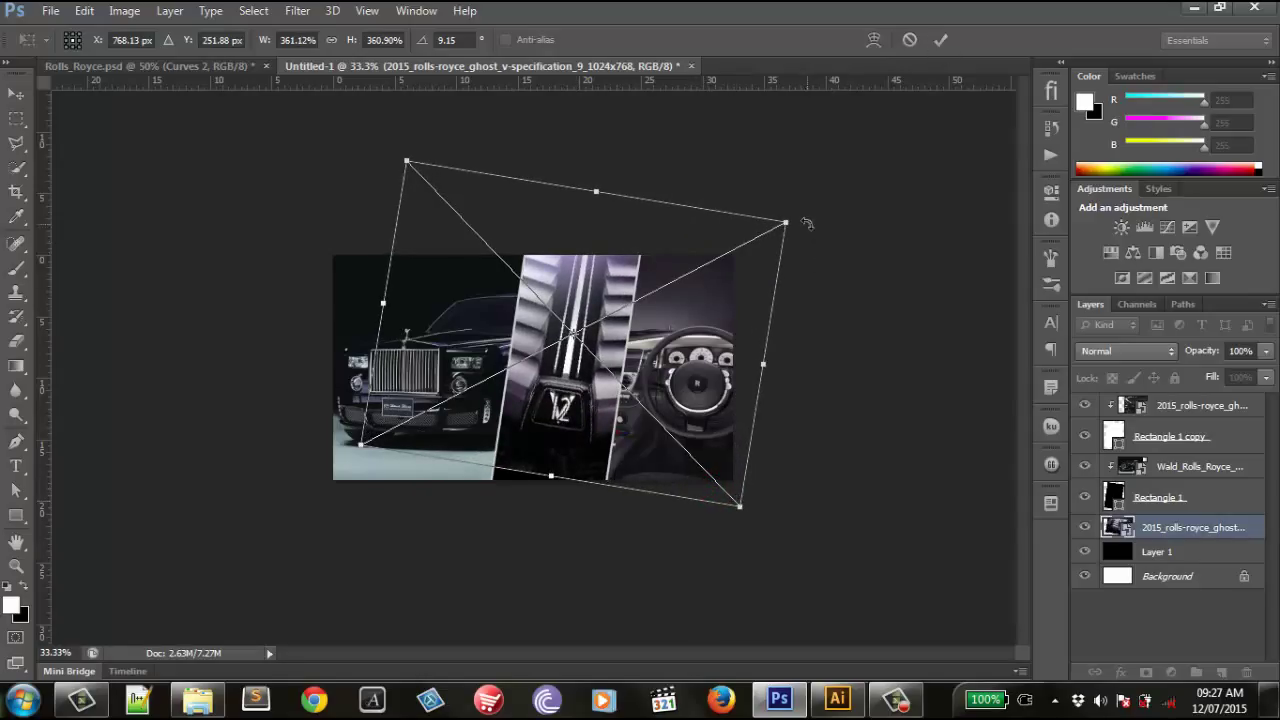
{"action": "left_click_drag", "start_coordinate": [807, 223], "coordinate": [805, 215]}
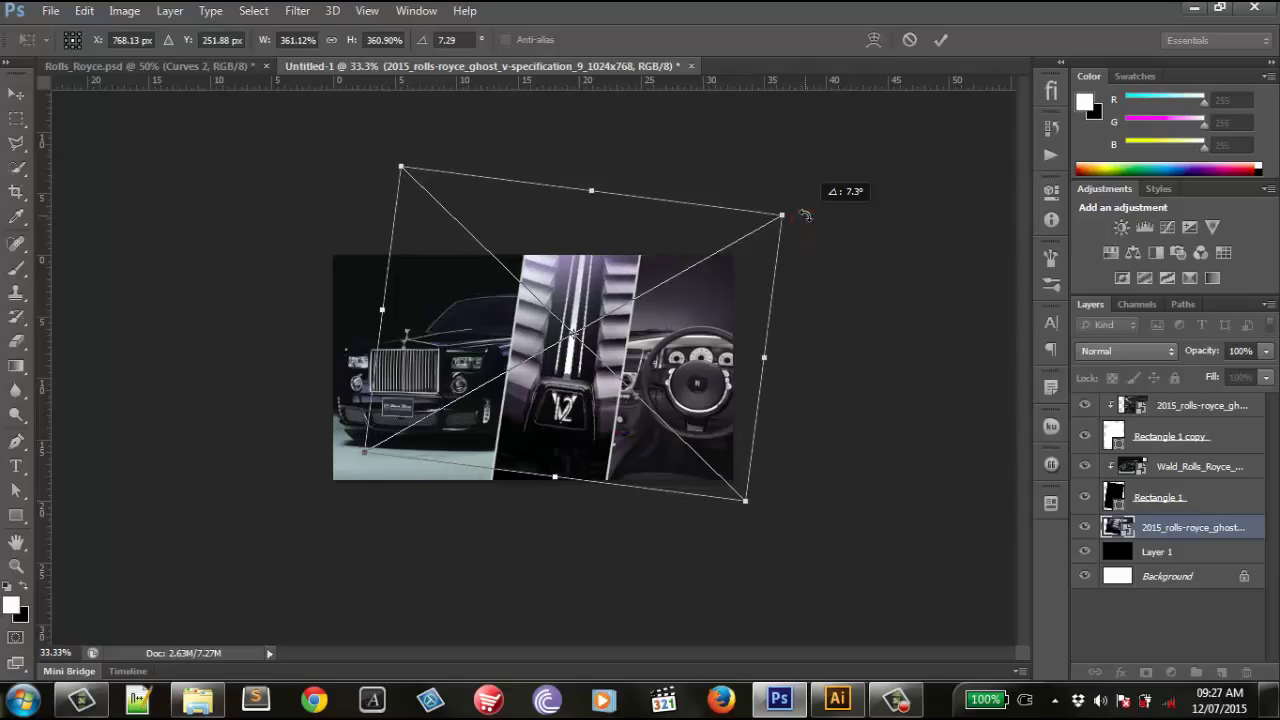
{"action": "left_click_drag", "start_coordinate": [595, 291], "coordinate": [591, 282]}
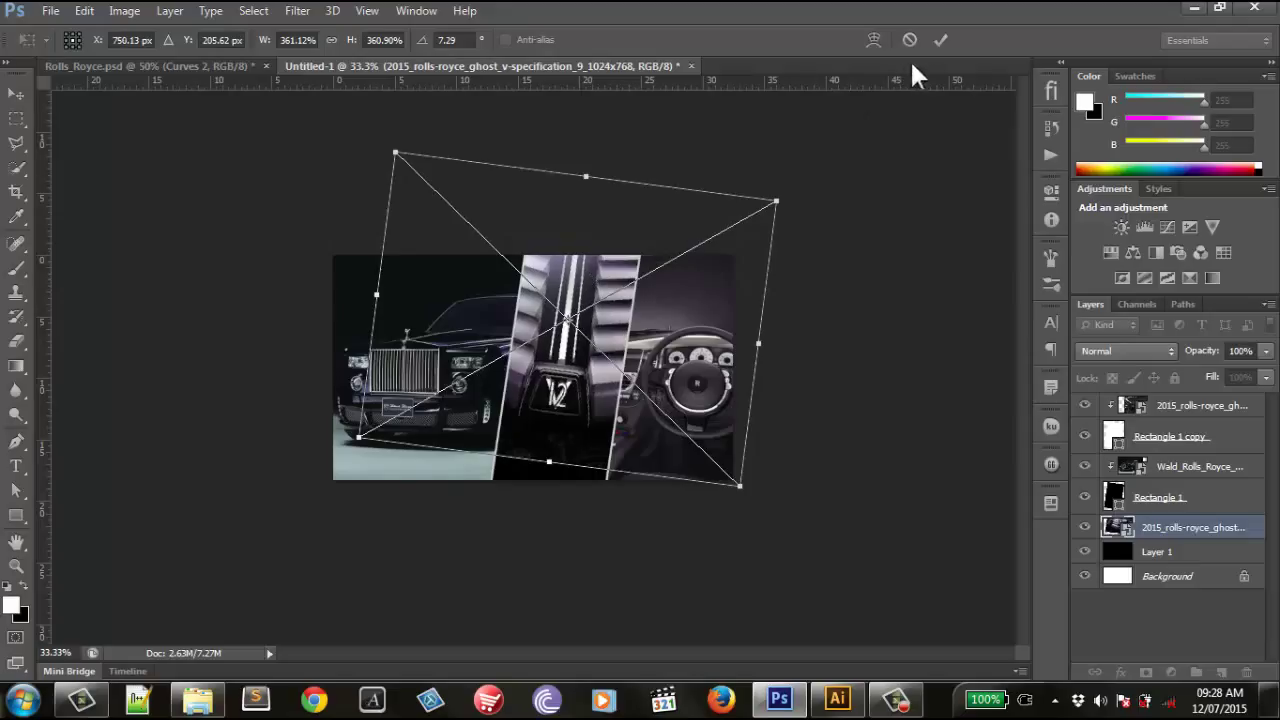
{"action": "left_click", "coordinate": [940, 40]}
{"action": "key", "text": "u"}
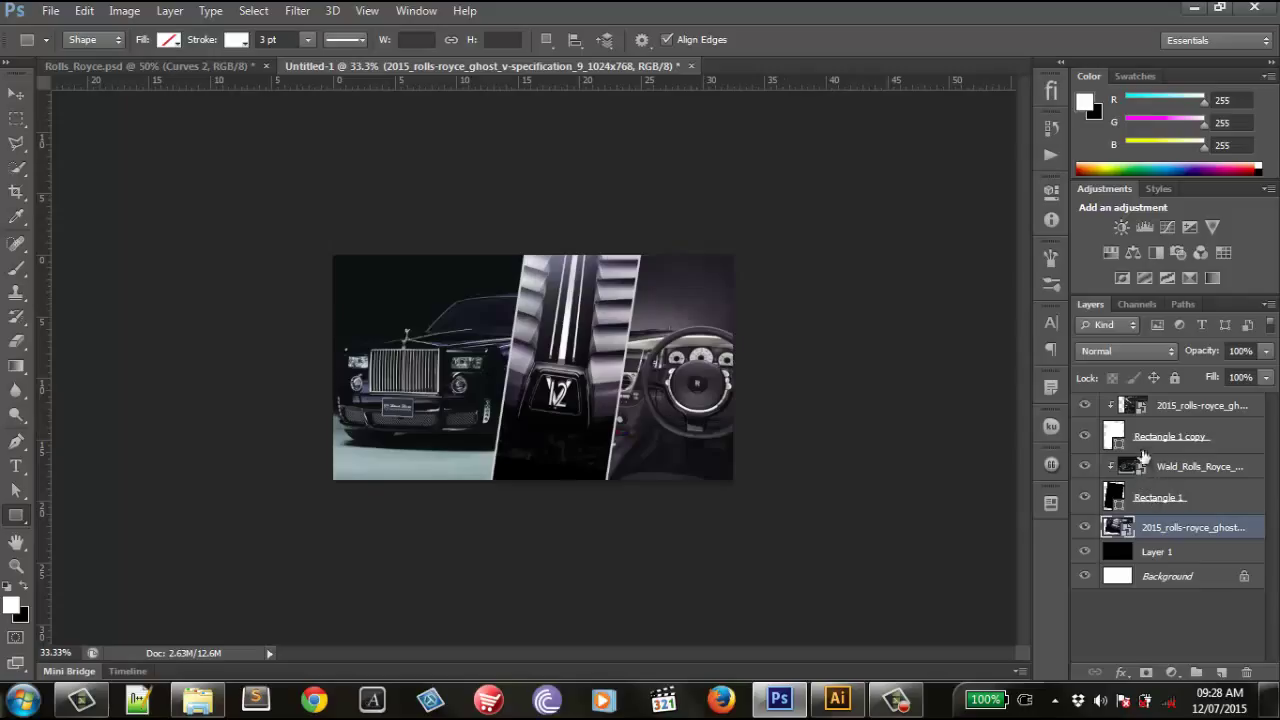
Step: Scale the interior photo to about 368% and centre the steering wheel in the right panel
{"action": "left_click", "coordinate": [1128, 406]}
{"action": "left_click", "coordinate": [1085, 405]}
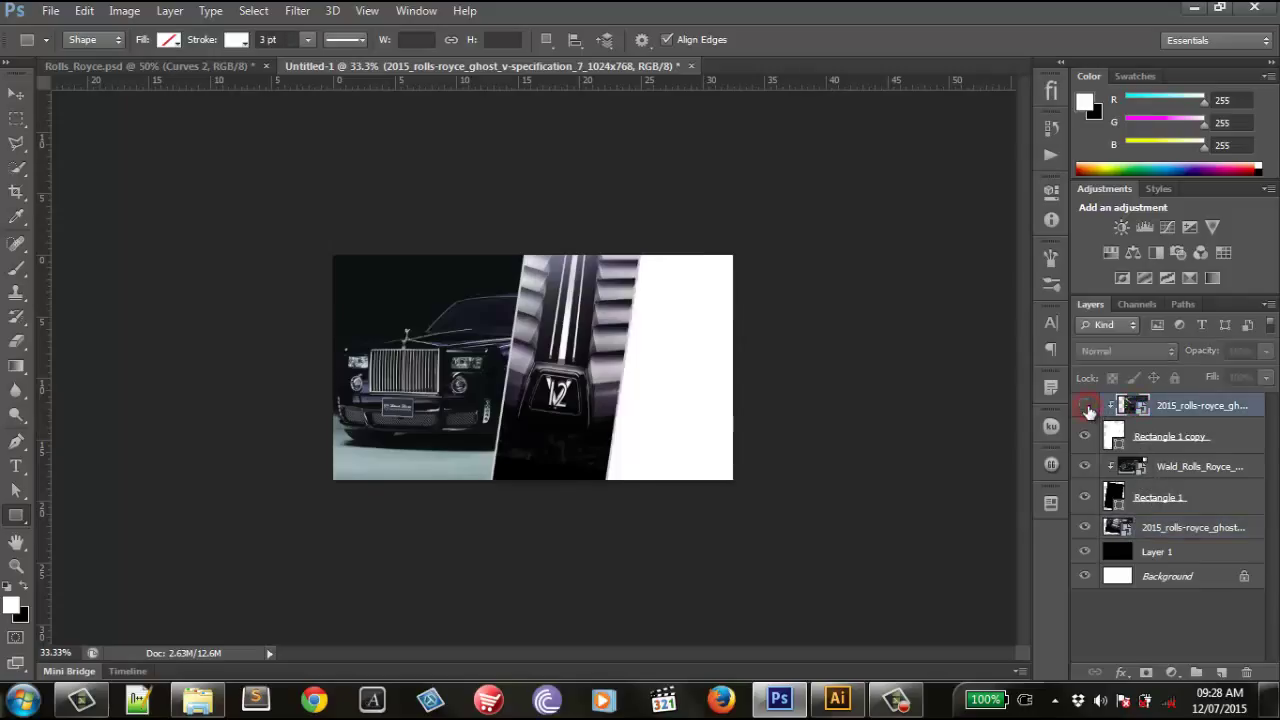
{"action": "left_click", "coordinate": [1086, 406]}
{"action": "key", "text": "ctrl+t"}
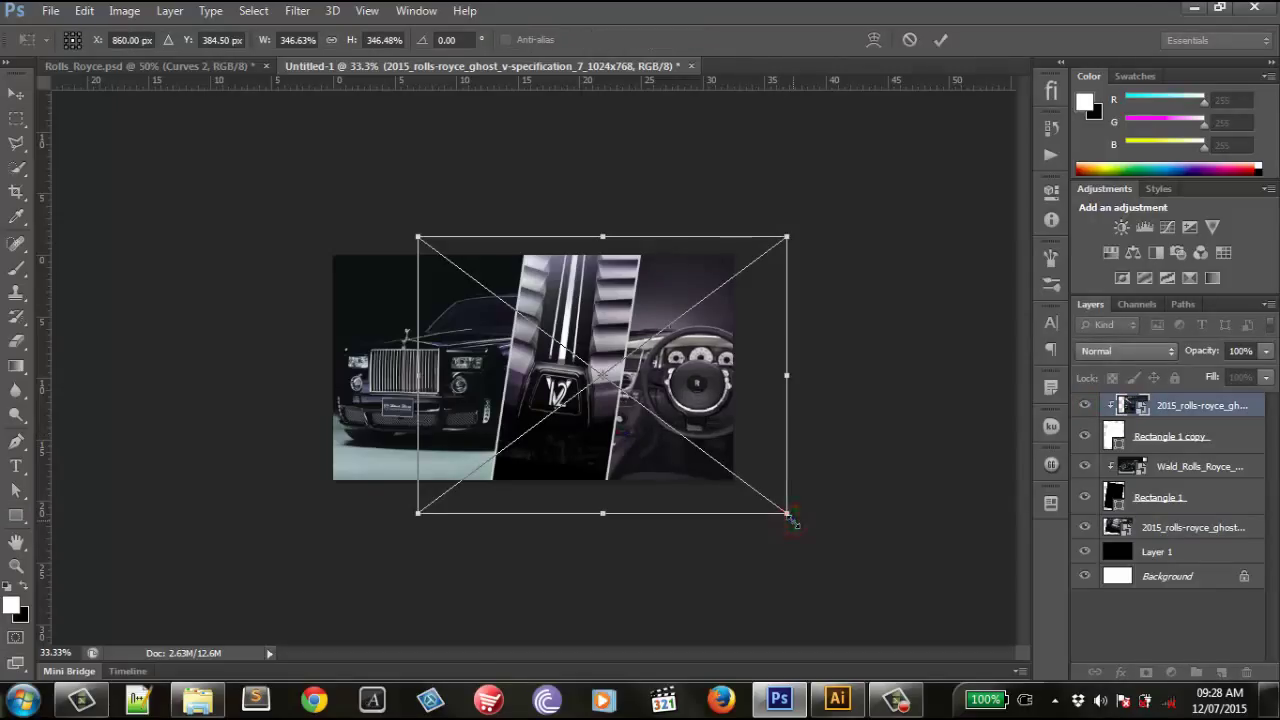
{"action": "left_click_drag", "start_coordinate": [797, 526], "coordinate": [808, 532]}
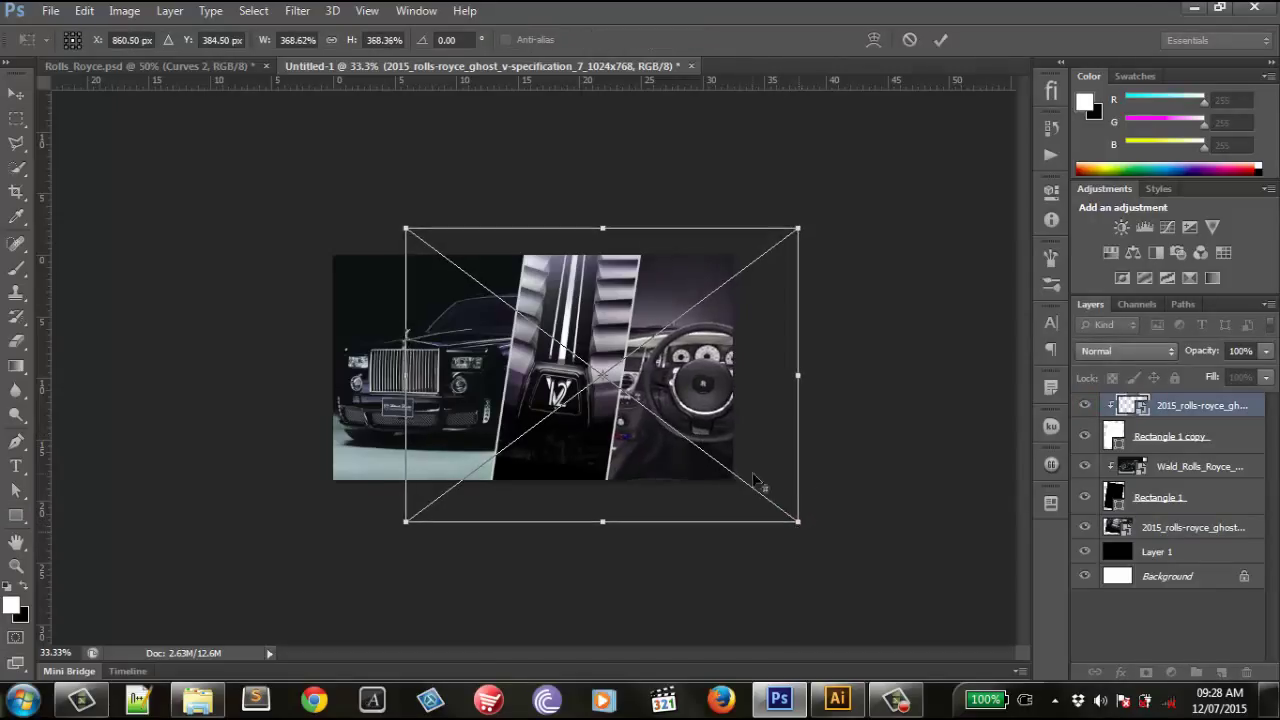
{"action": "left_click_drag", "start_coordinate": [707, 418], "coordinate": [677, 412]}
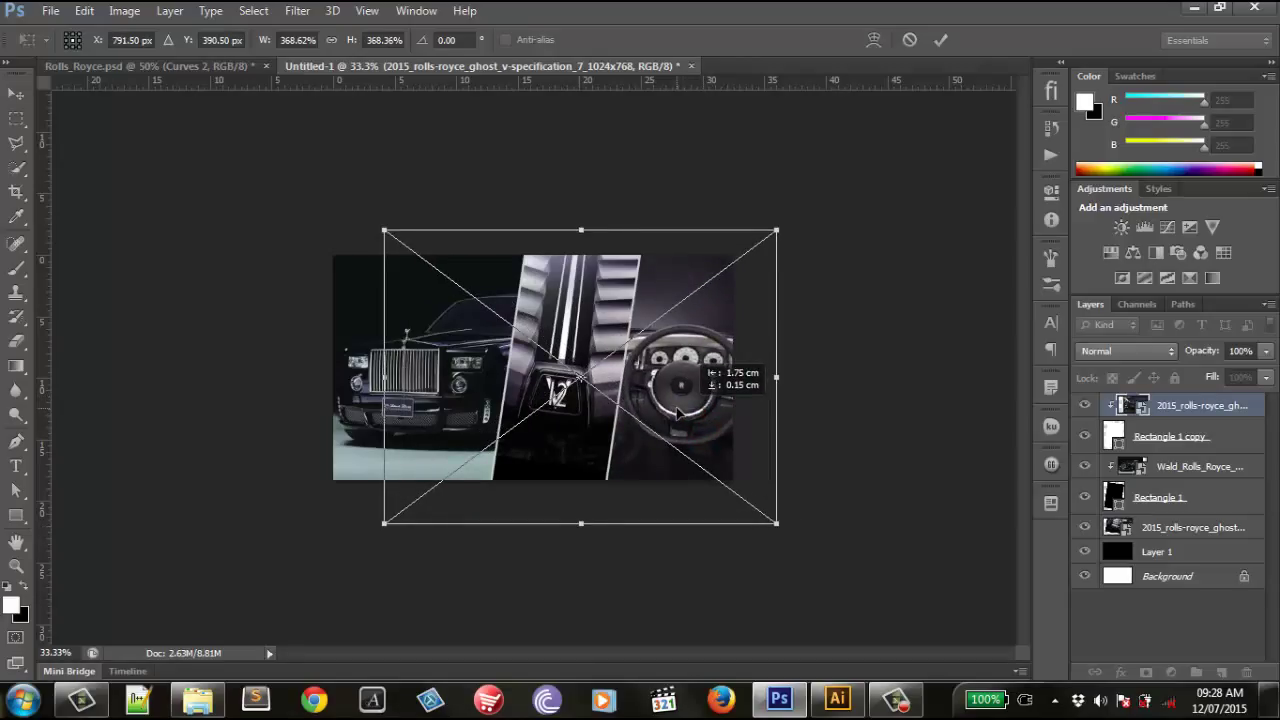
{"action": "left_click_drag", "start_coordinate": [677, 412], "coordinate": [716, 418]}
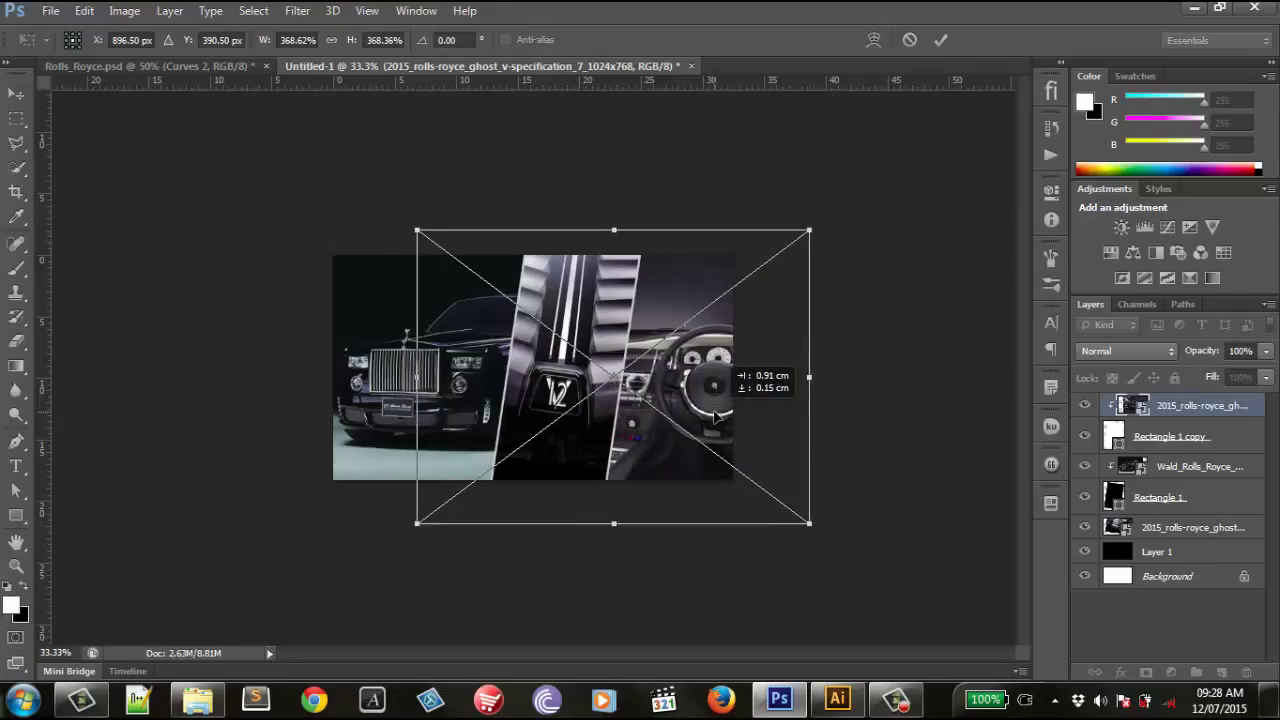
{"action": "left_click_drag", "start_coordinate": [716, 418], "coordinate": [700, 408]}
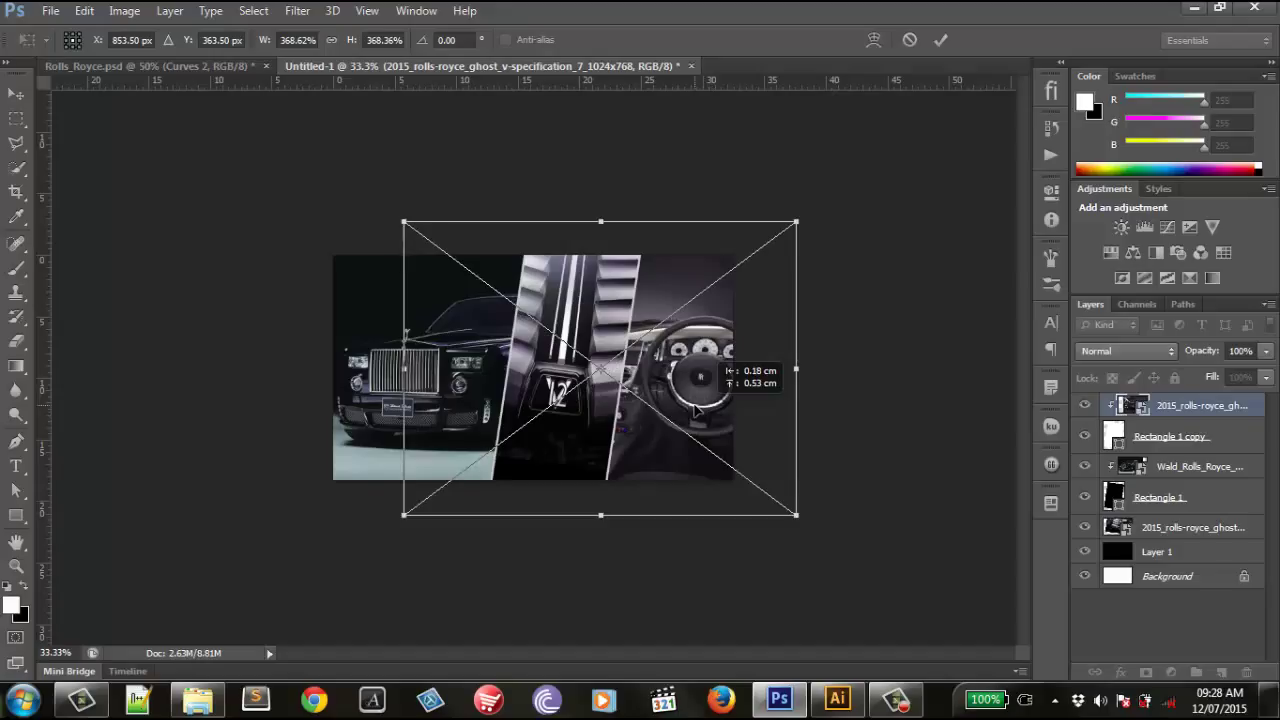
{"action": "left_click_drag", "start_coordinate": [697, 410], "coordinate": [698, 410]}
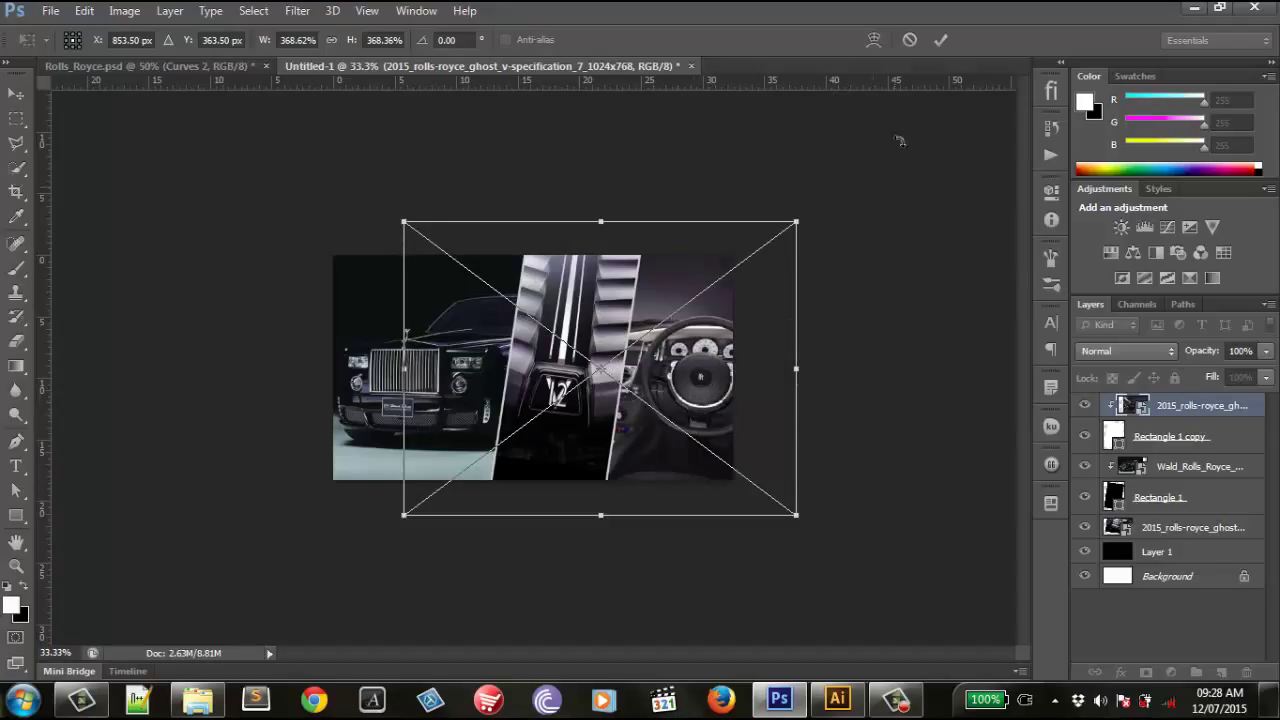
{"action": "left_click", "coordinate": [940, 40]}
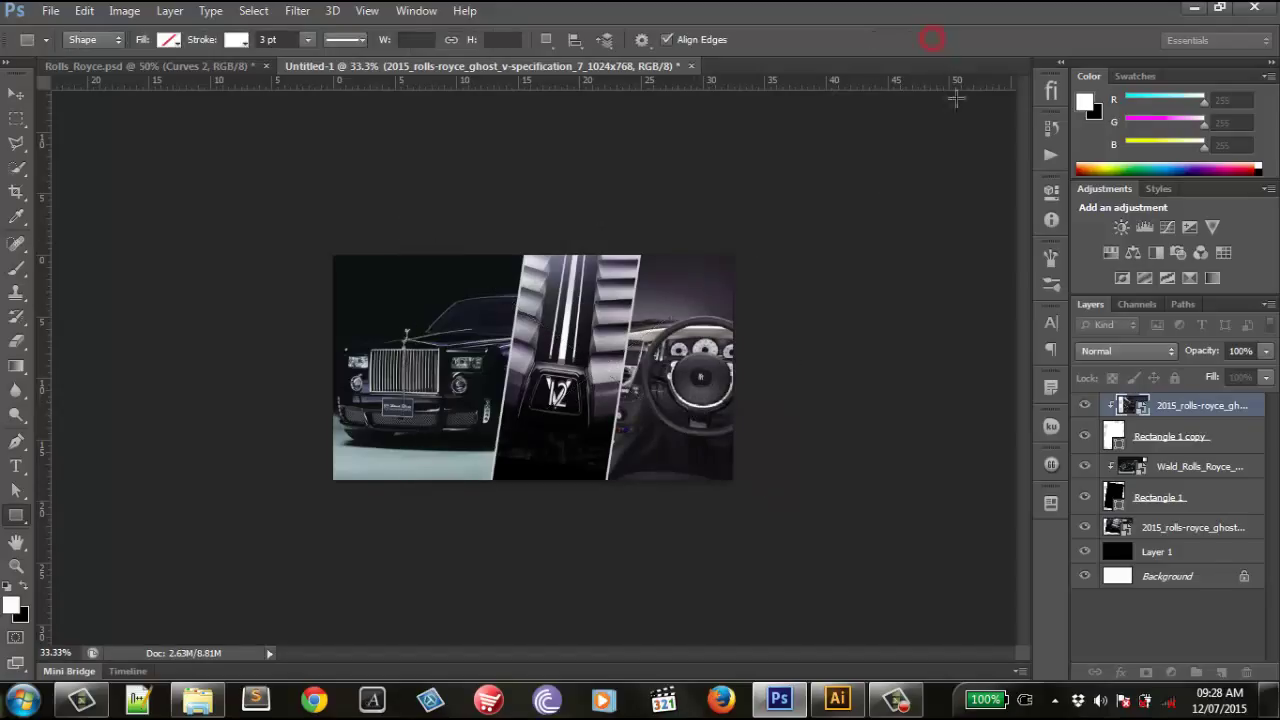
Step: Group the five collage photo and panel layers and name the group 'img'
{"action": "left_click", "coordinate": [1195, 530]}
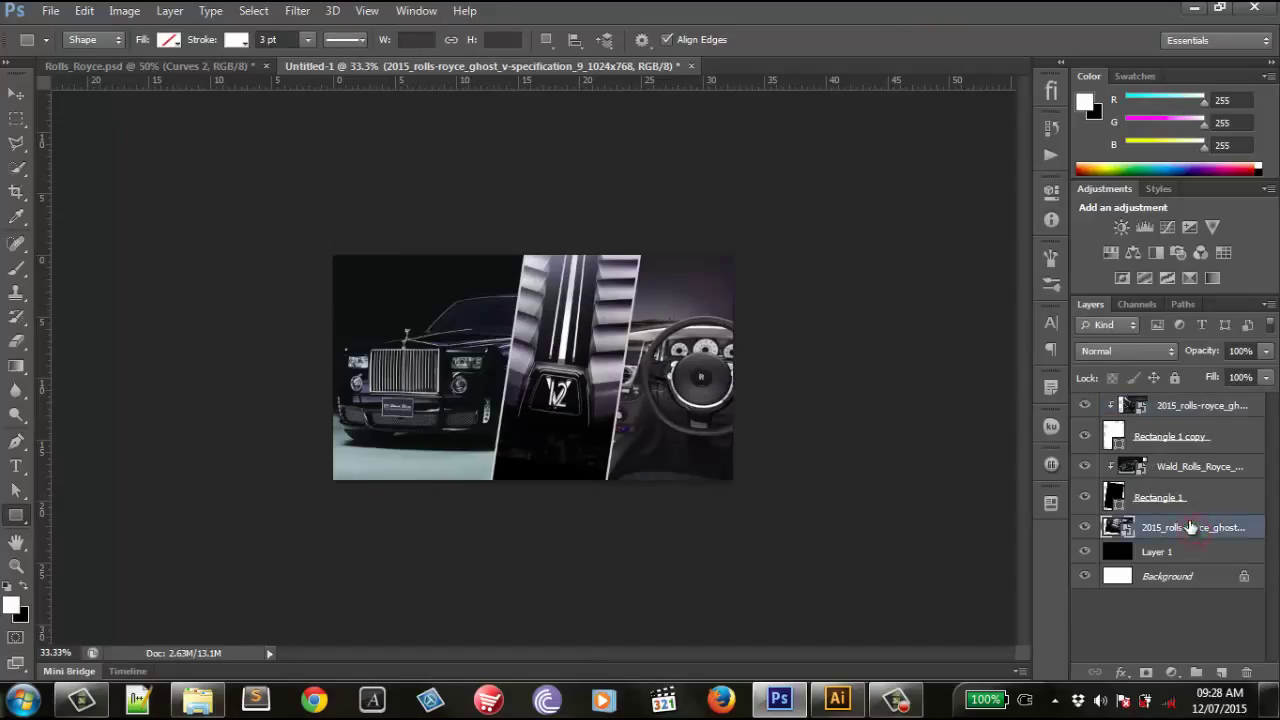
{"action": "left_click", "coordinate": [1195, 410], "text": "shift"}
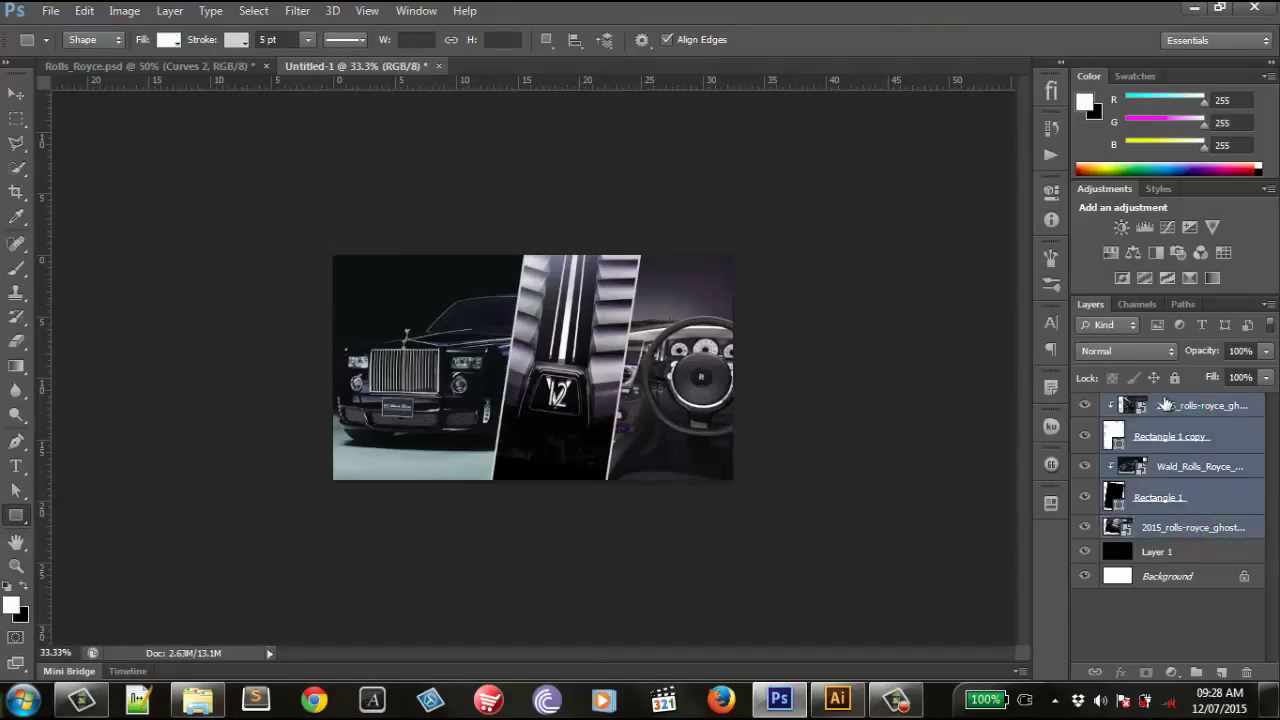
{"action": "left_click", "coordinate": [168, 12]}
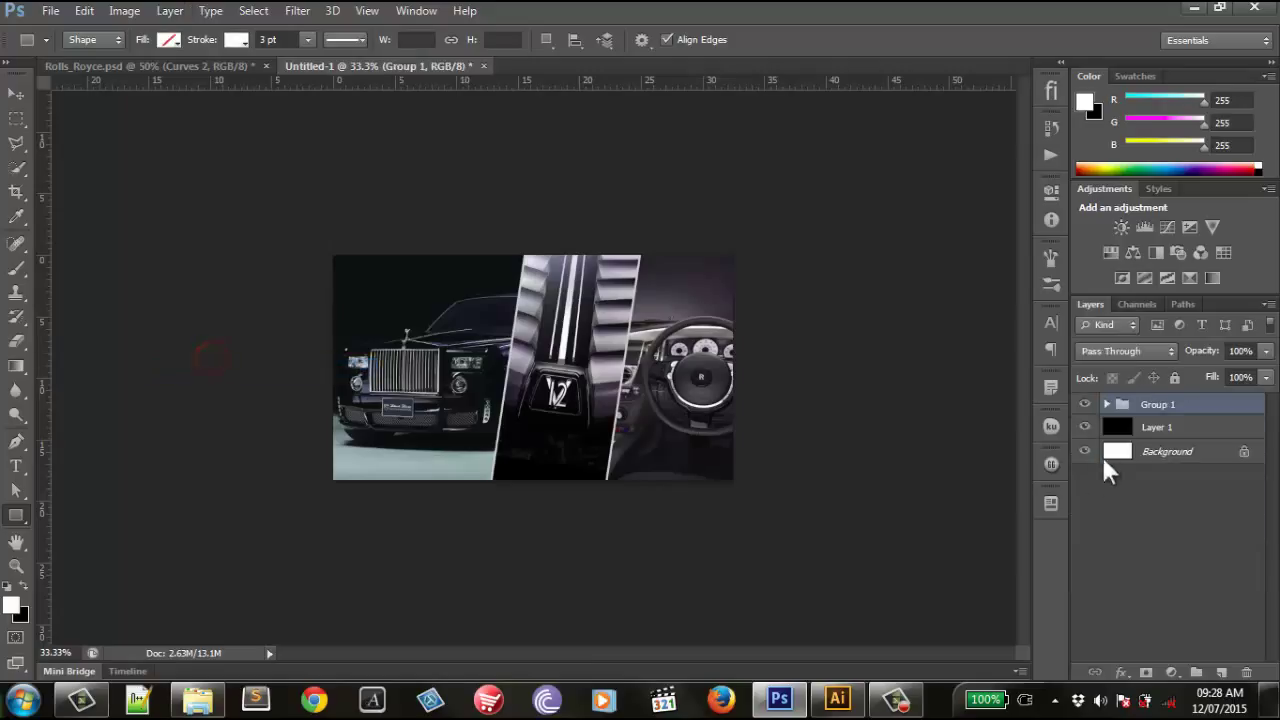
{"action": "double_click", "coordinate": [1153, 403]}
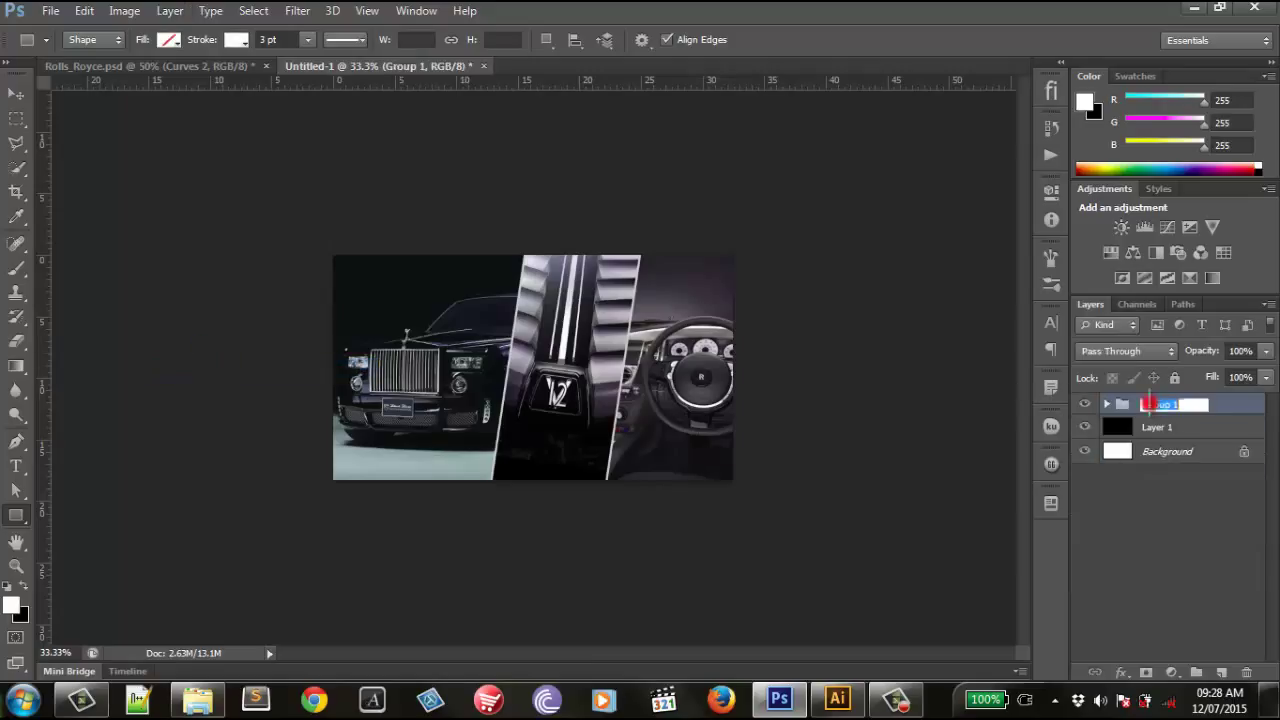
{"action": "type", "text": "in"}
{"action": "key", "text": "Return"}
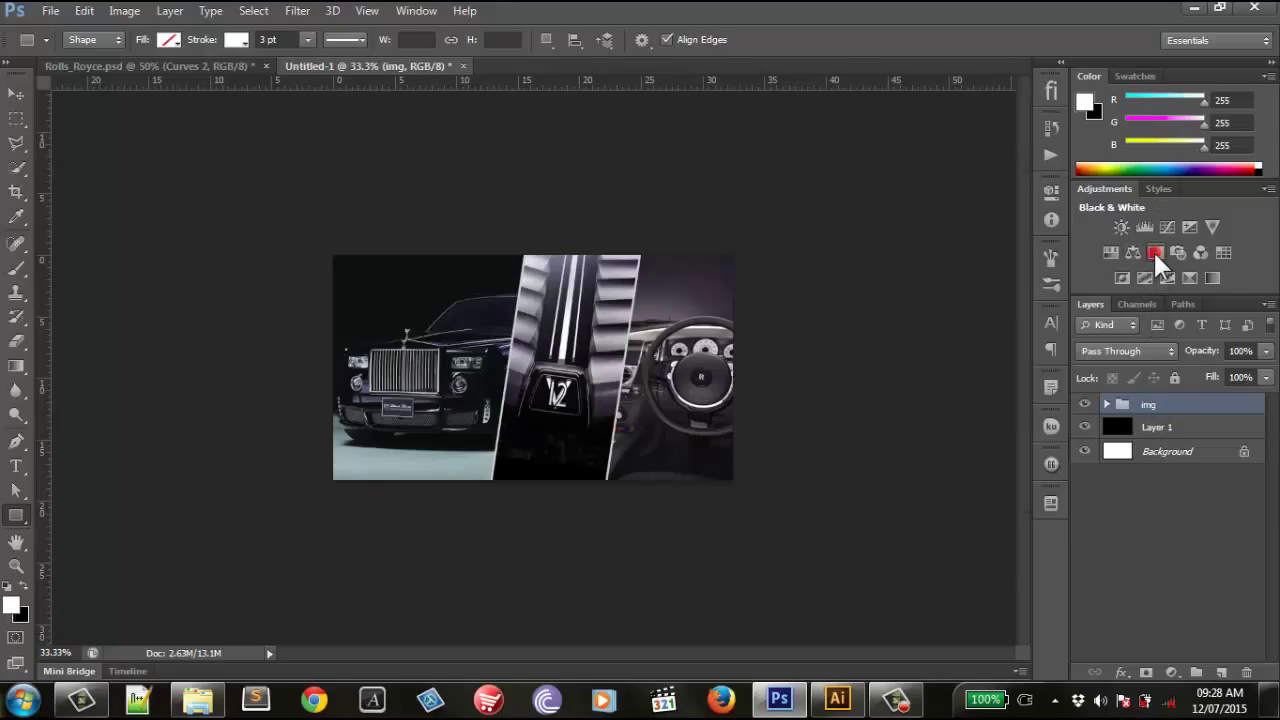
Step: Add a Black & White adjustment layer and move it inside the img group
{"action": "left_click", "coordinate": [1153, 252]}
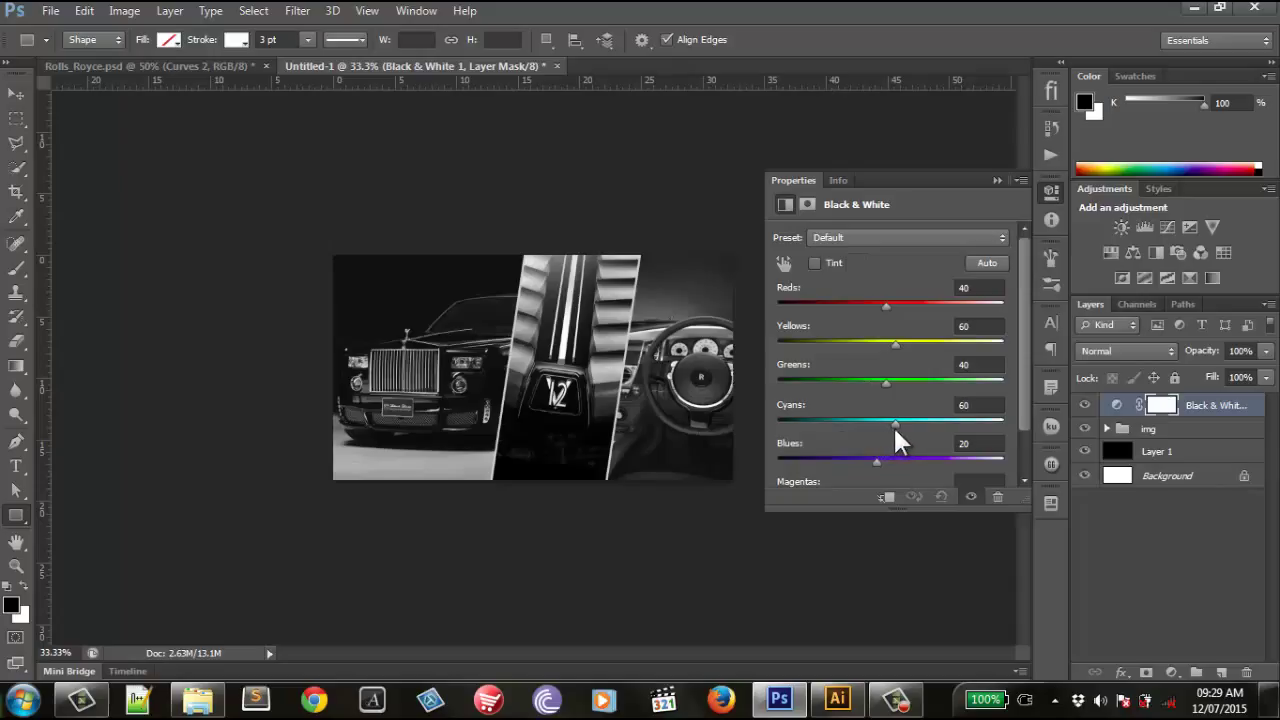
{"action": "left_click", "coordinate": [1055, 187]}
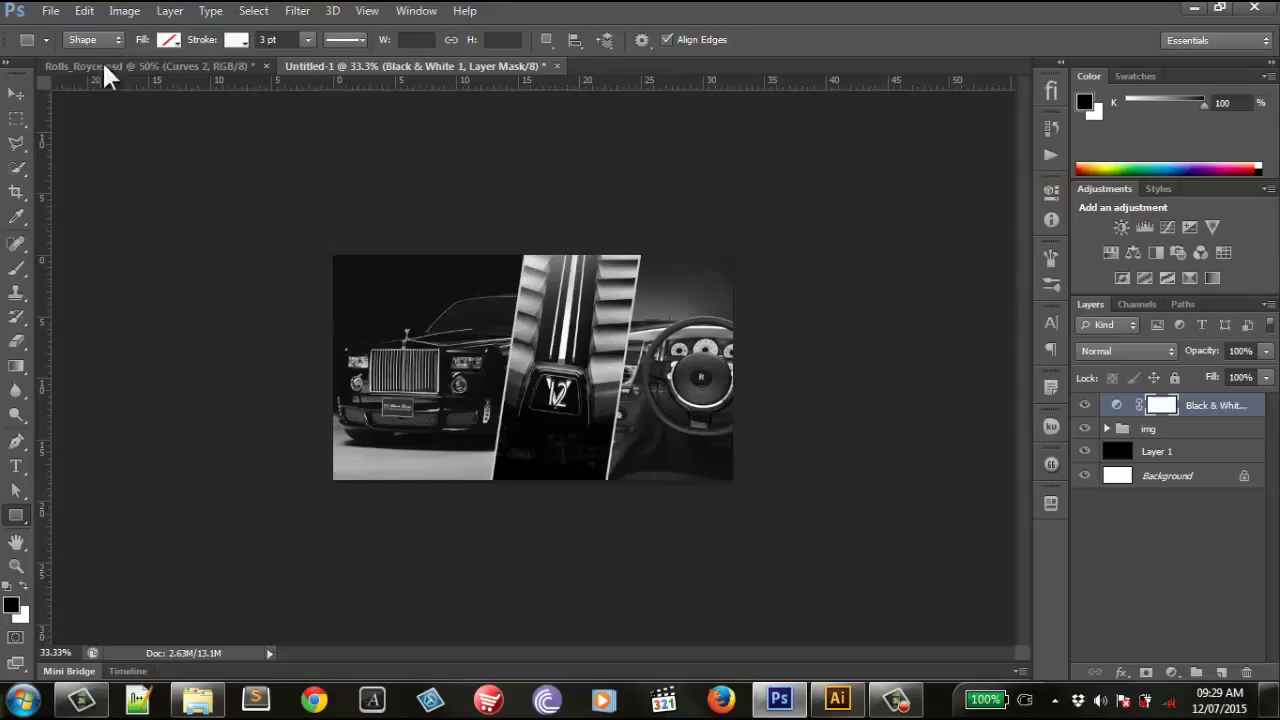
{"action": "left_click", "coordinate": [16, 93]}
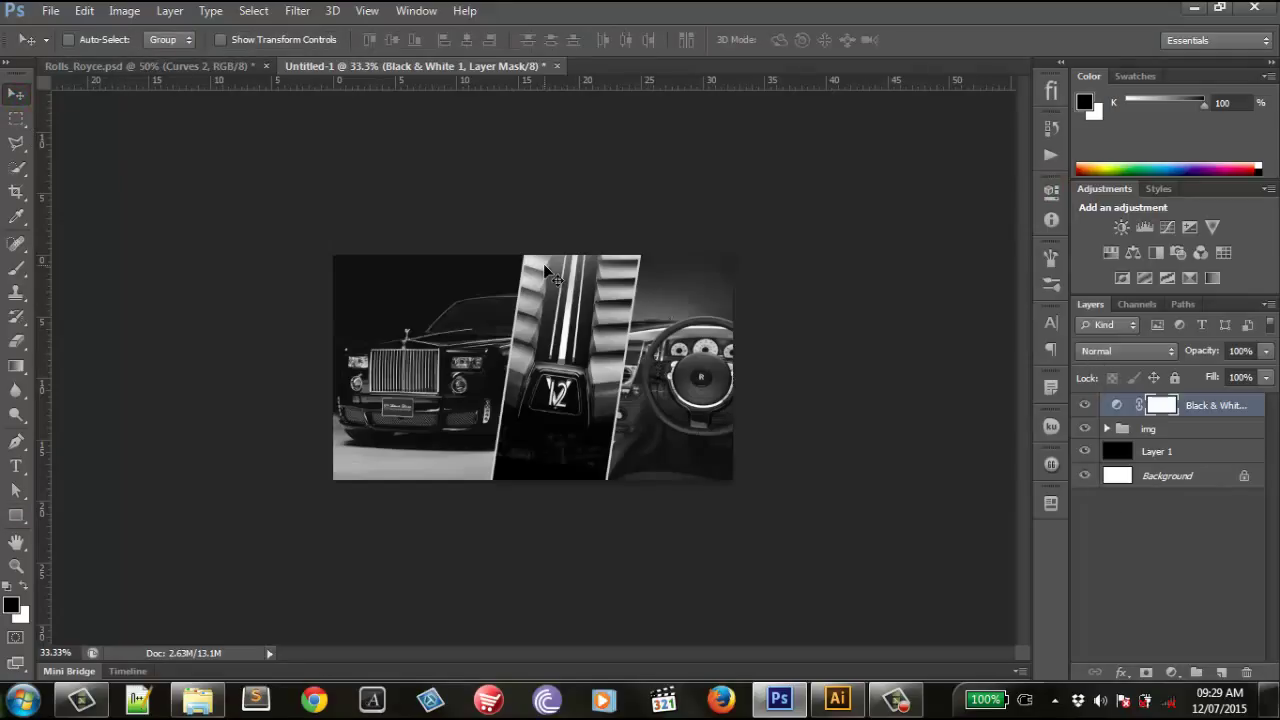
{"action": "key", "text": "ctrl+plus"}
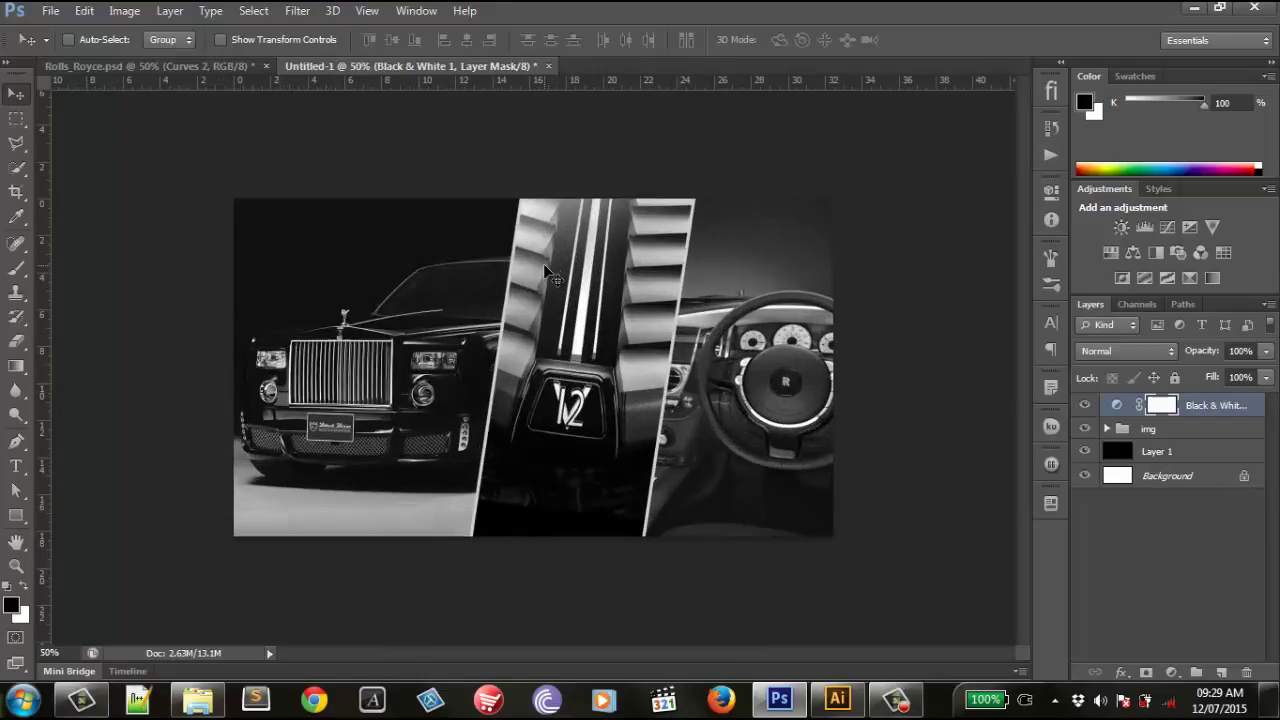
{"action": "left_click", "coordinate": [1107, 430]}
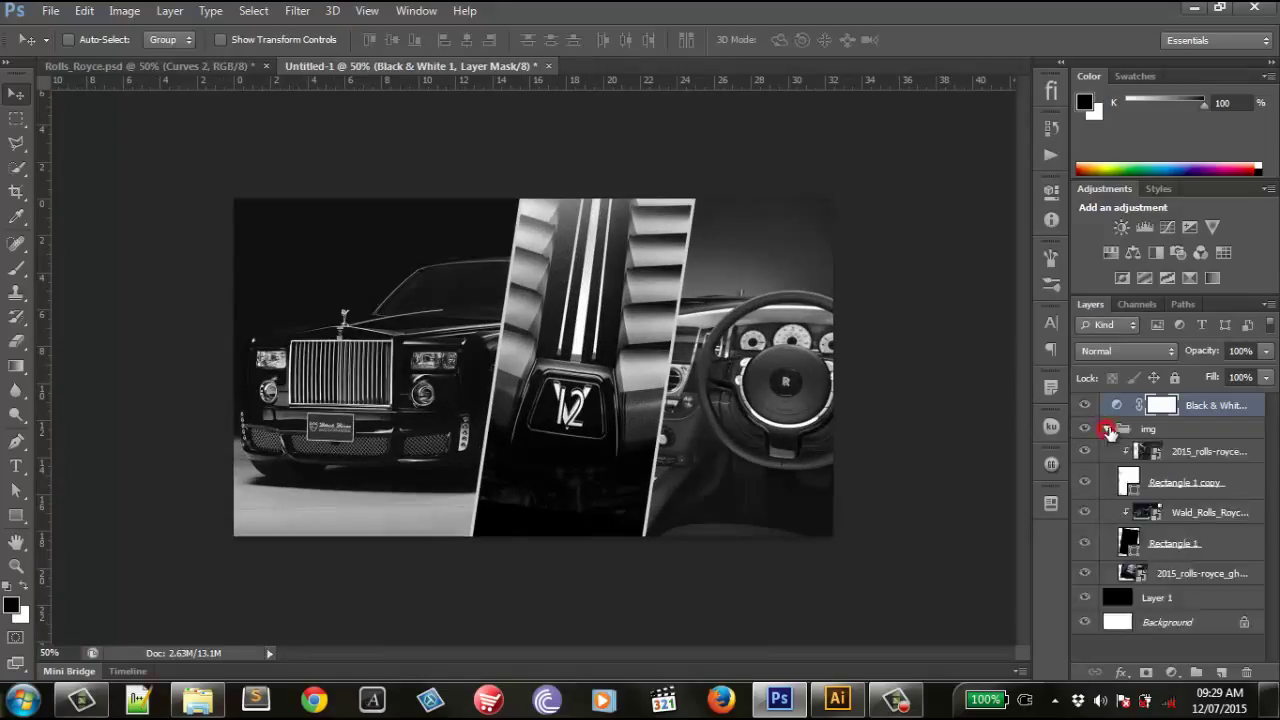
{"action": "left_click_drag", "start_coordinate": [1124, 452], "coordinate": [1126, 448]}
{"action": "left_click", "coordinate": [1107, 405]}
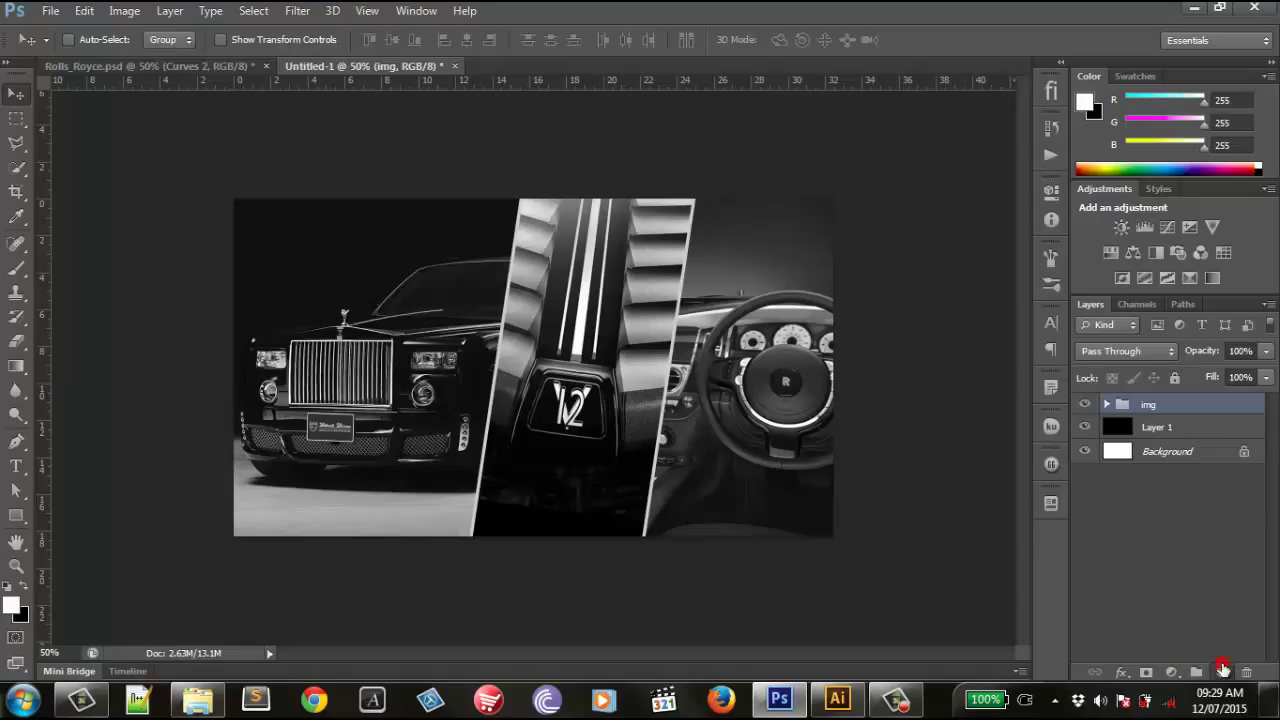
Step: Add an empty Layer 2, zoom to 100% on the car front and take a white Brush
{"action": "left_click", "coordinate": [1222, 668]}
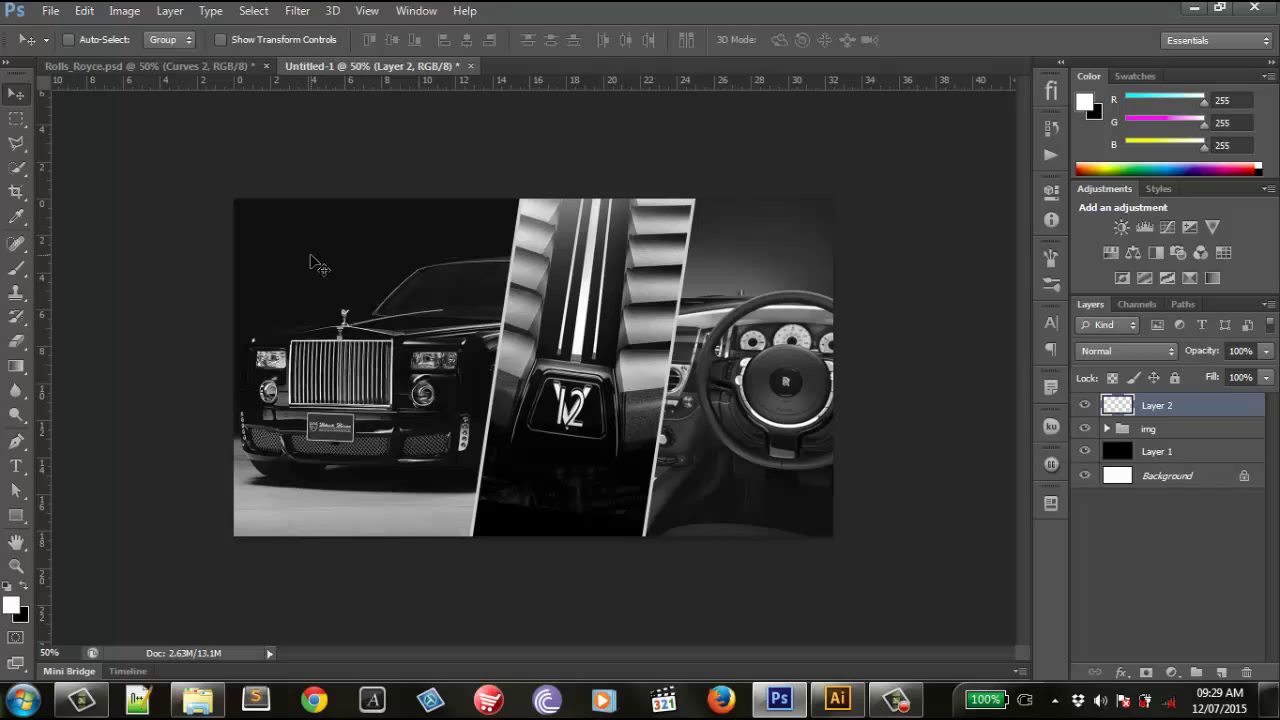
{"action": "key", "text": "ctrl+plus"}
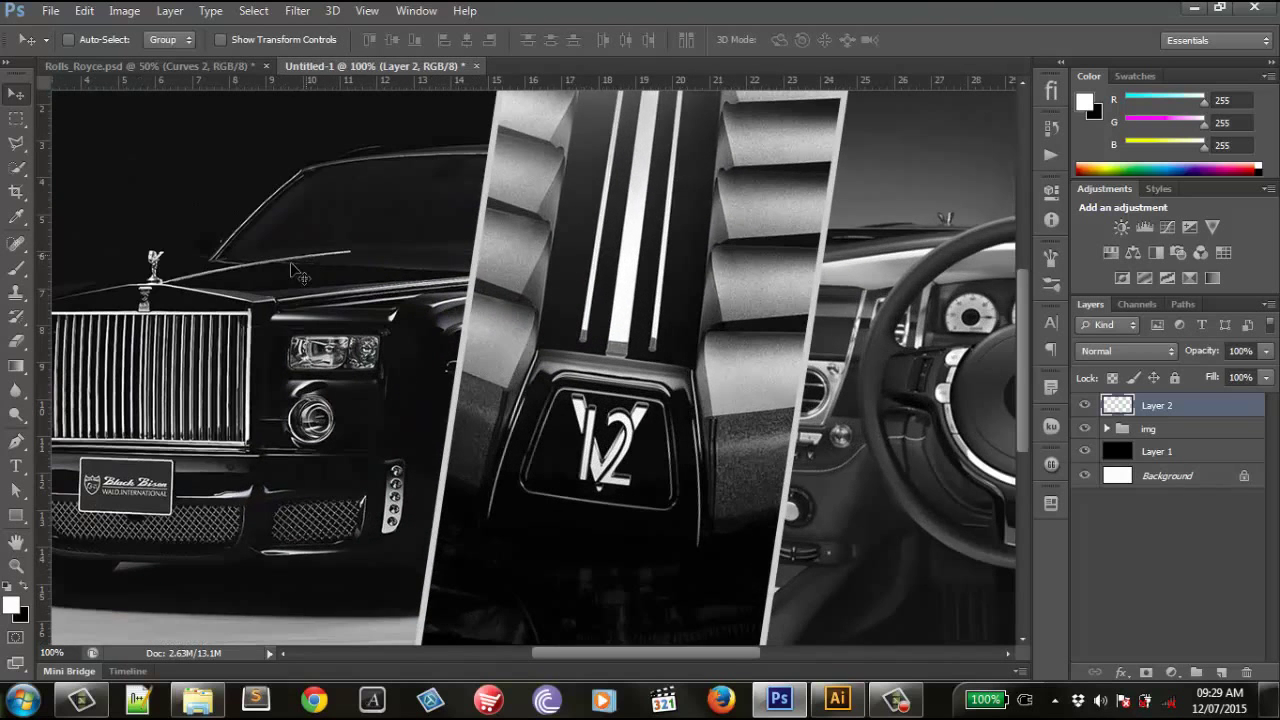
{"action": "left_click_drag", "start_coordinate": [298, 305], "coordinate": [539, 263]}
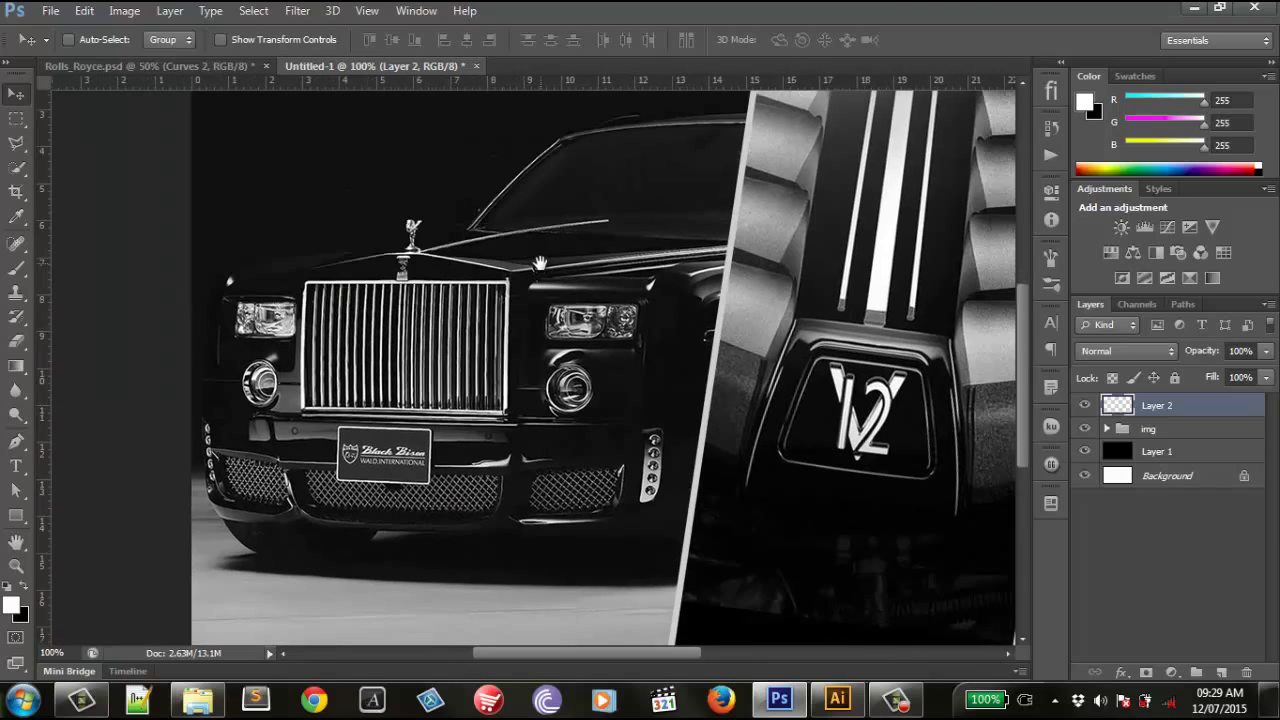
{"action": "left_click", "coordinate": [16, 267]}
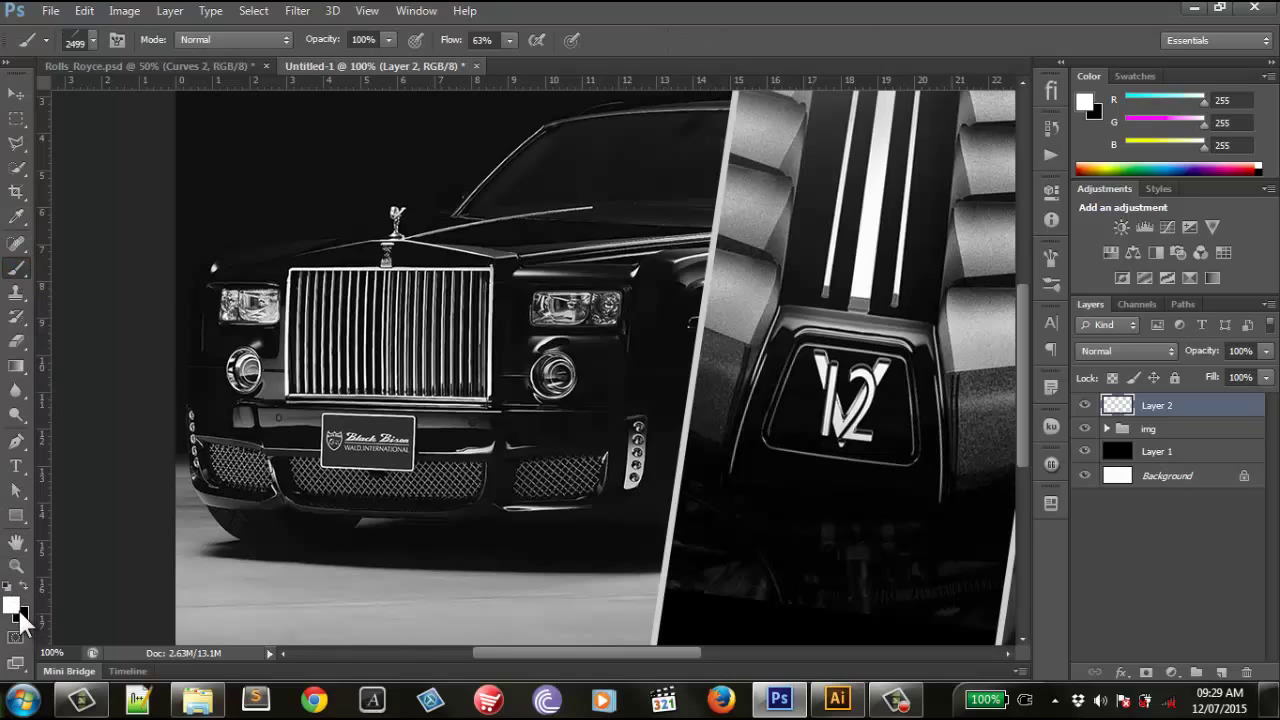
{"action": "key", "text": "x"}
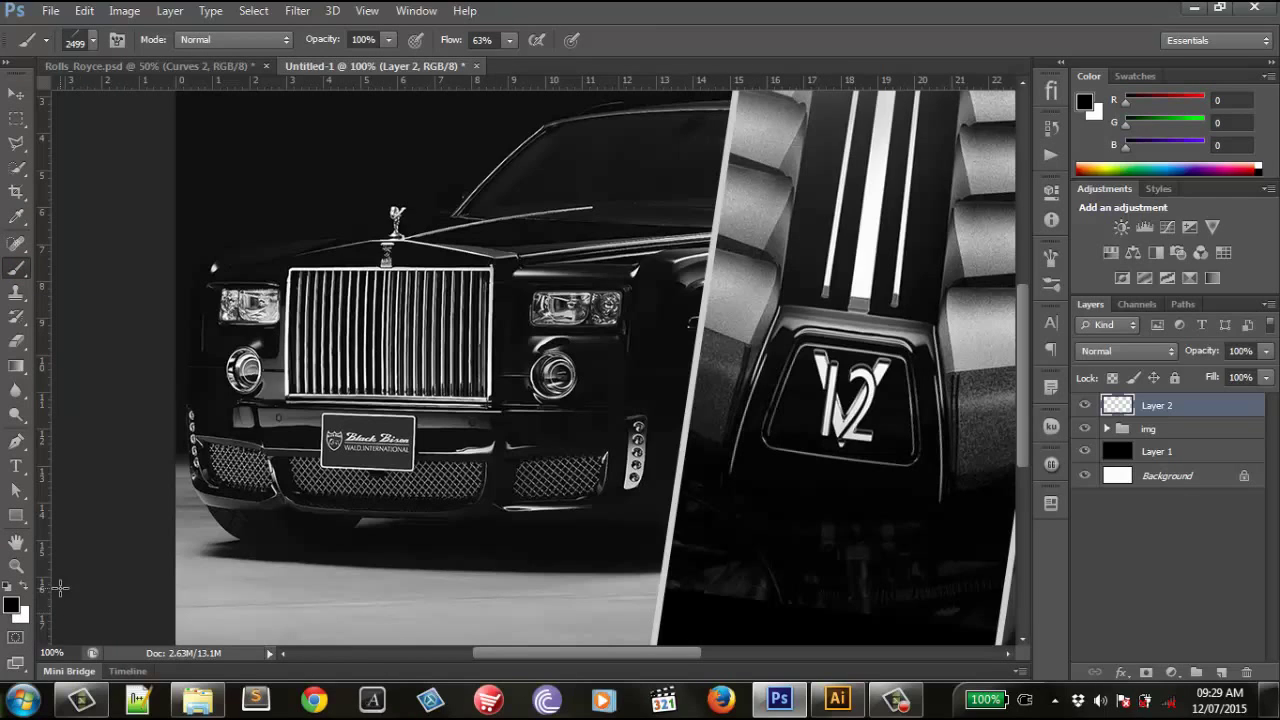
{"action": "key", "text": "x"}
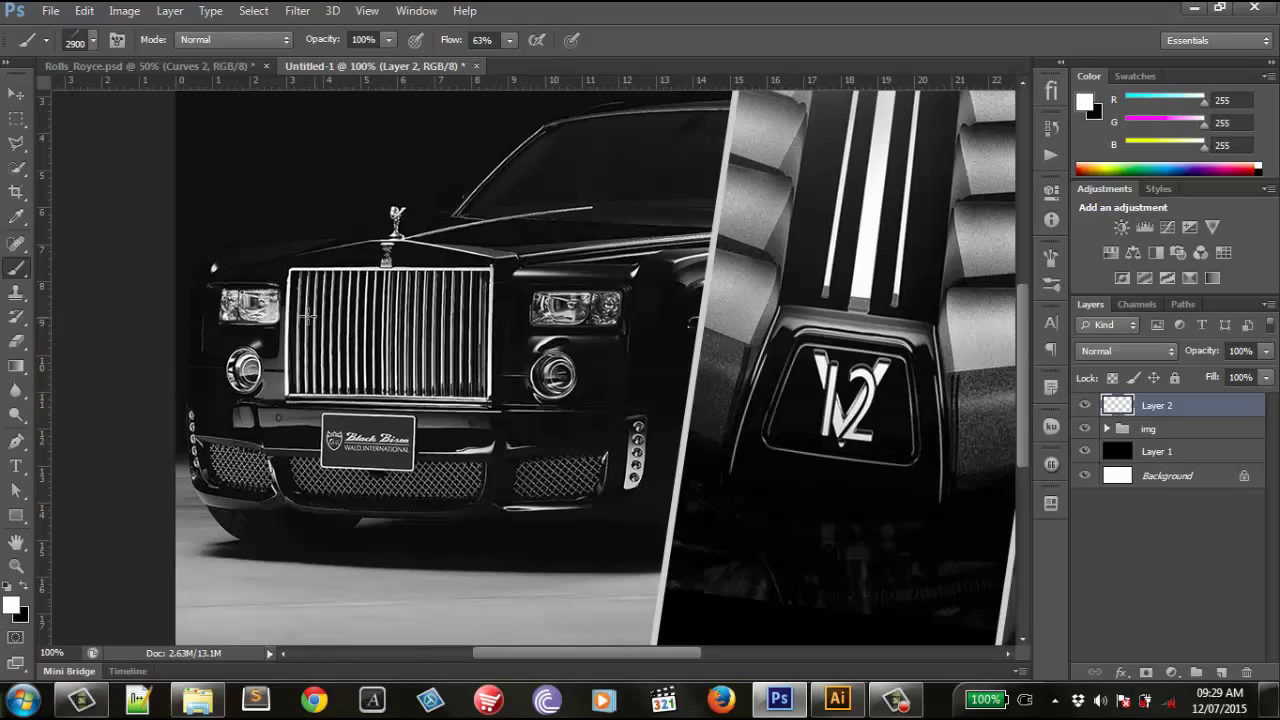
Step: Set the brush to the soft round preset at 60 pixels
{"action": "key", "text": "bracketleft"}
{"action": "key", "text": "bracketleft"}
{"action": "key", "text": "bracketleft"}
{"action": "key", "text": "bracketleft"}
{"action": "left_click", "coordinate": [91, 41]}
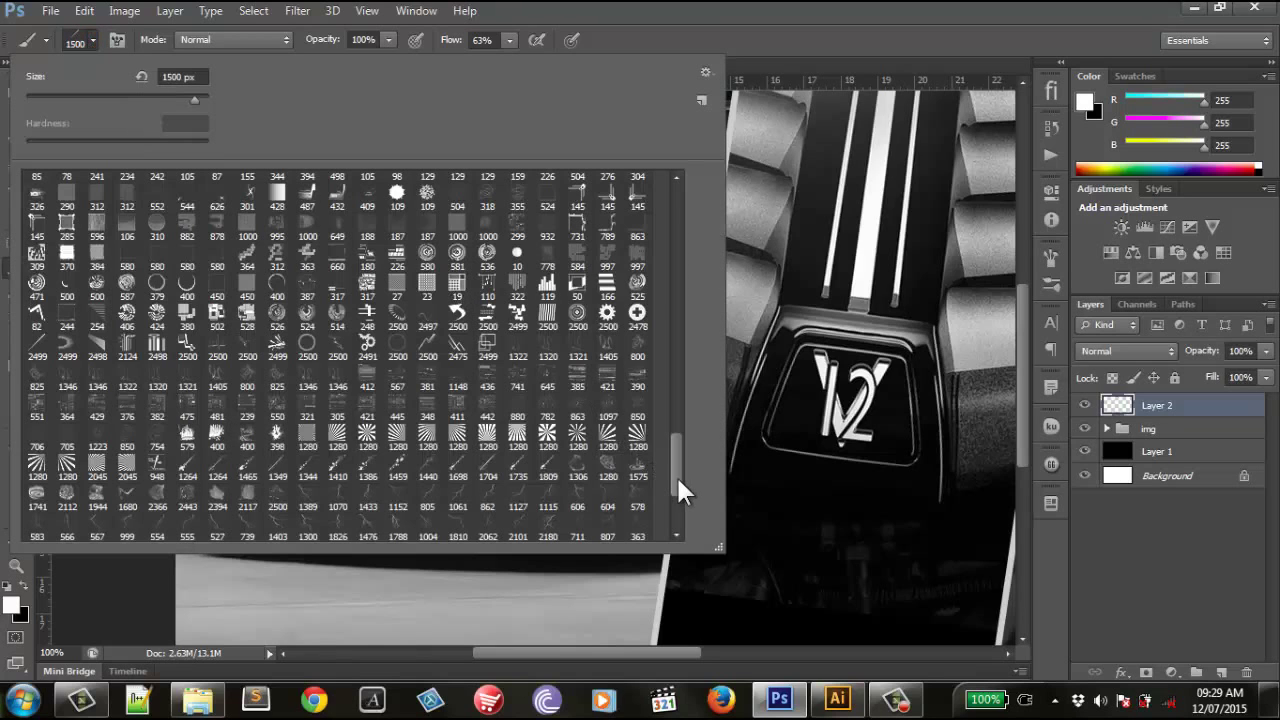
{"action": "left_click_drag", "start_coordinate": [677, 479], "coordinate": [682, 210]}
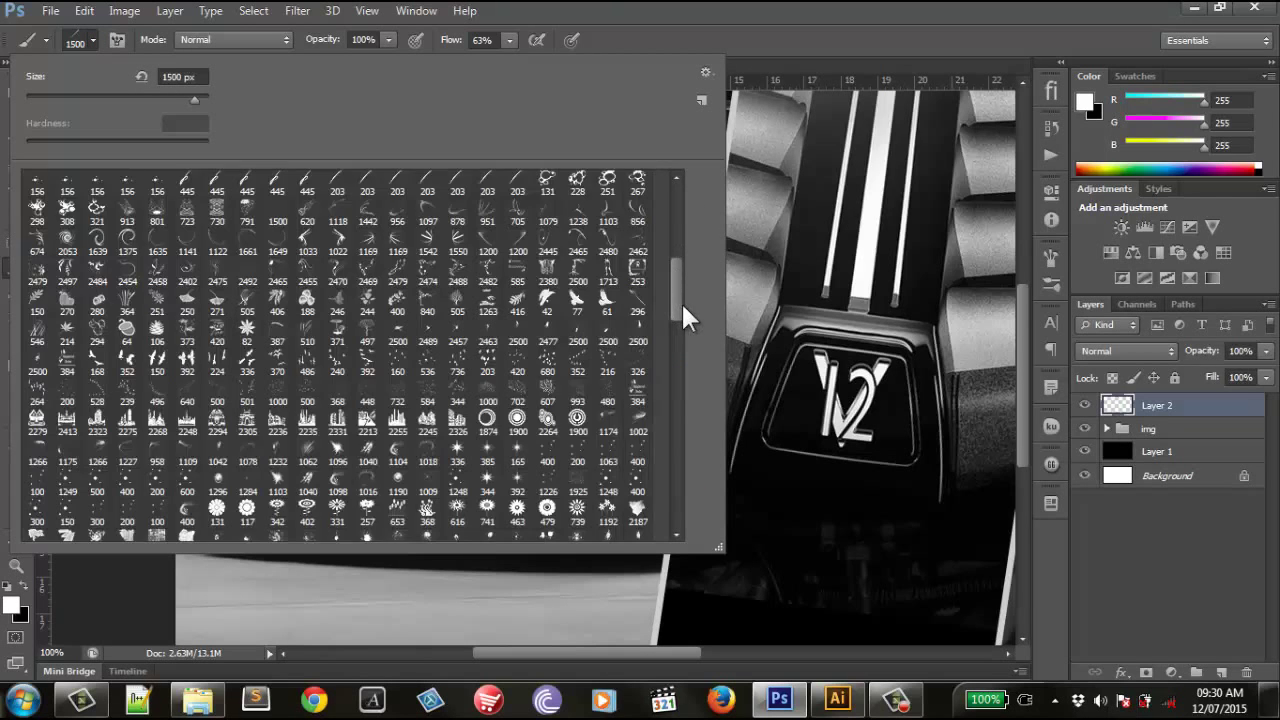
{"action": "left_click_drag", "start_coordinate": [680, 298], "coordinate": [667, 198]}
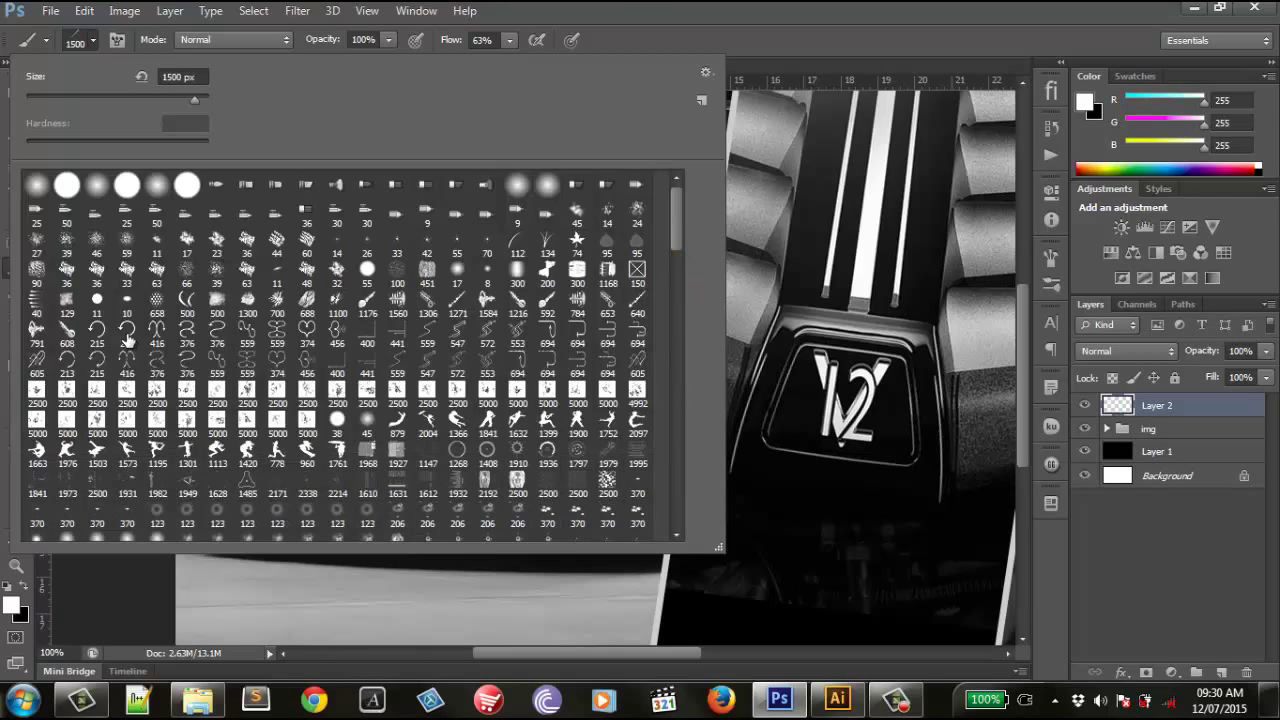
{"action": "left_click", "coordinate": [40, 184]}
{"action": "left_click", "coordinate": [771, 12]}
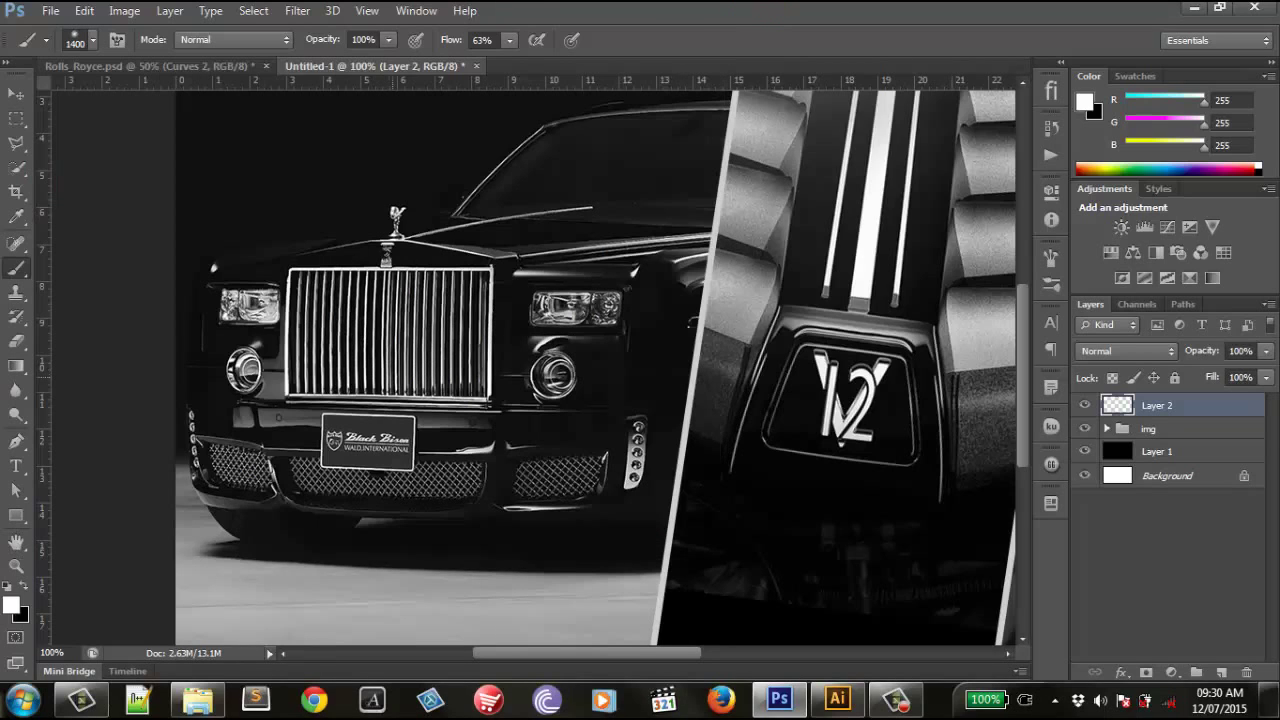
{"action": "key", "text": "bracketleft"}
{"action": "key", "text": "bracketleft"}
{"action": "key", "text": "bracketleft"}
{"action": "key", "text": "bracketright"}
{"action": "key", "text": "bracketright"}
{"action": "key", "text": "bracketright"}
{"action": "key", "text": "bracketright"}
Step: Set the background colour to light blue (R136 G214 B255)
{"action": "left_click", "coordinate": [20, 613]}
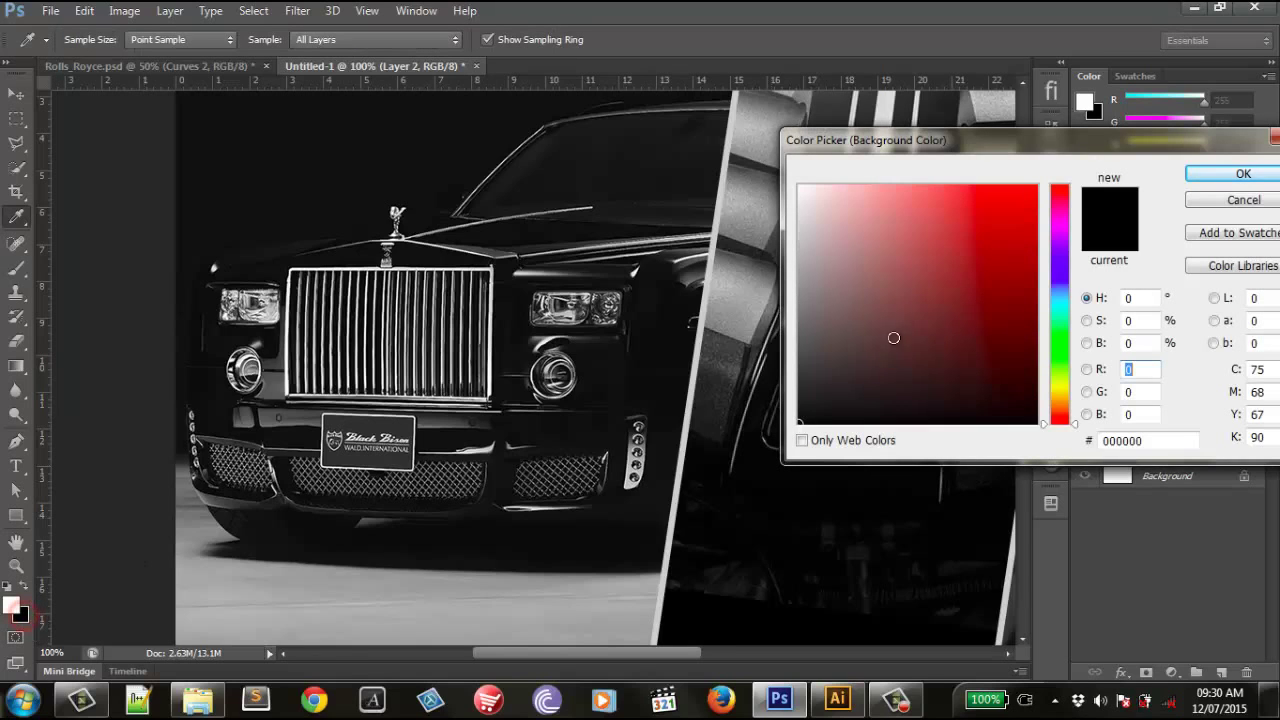
{"action": "left_click_drag", "start_coordinate": [1063, 270], "coordinate": [1063, 283]}
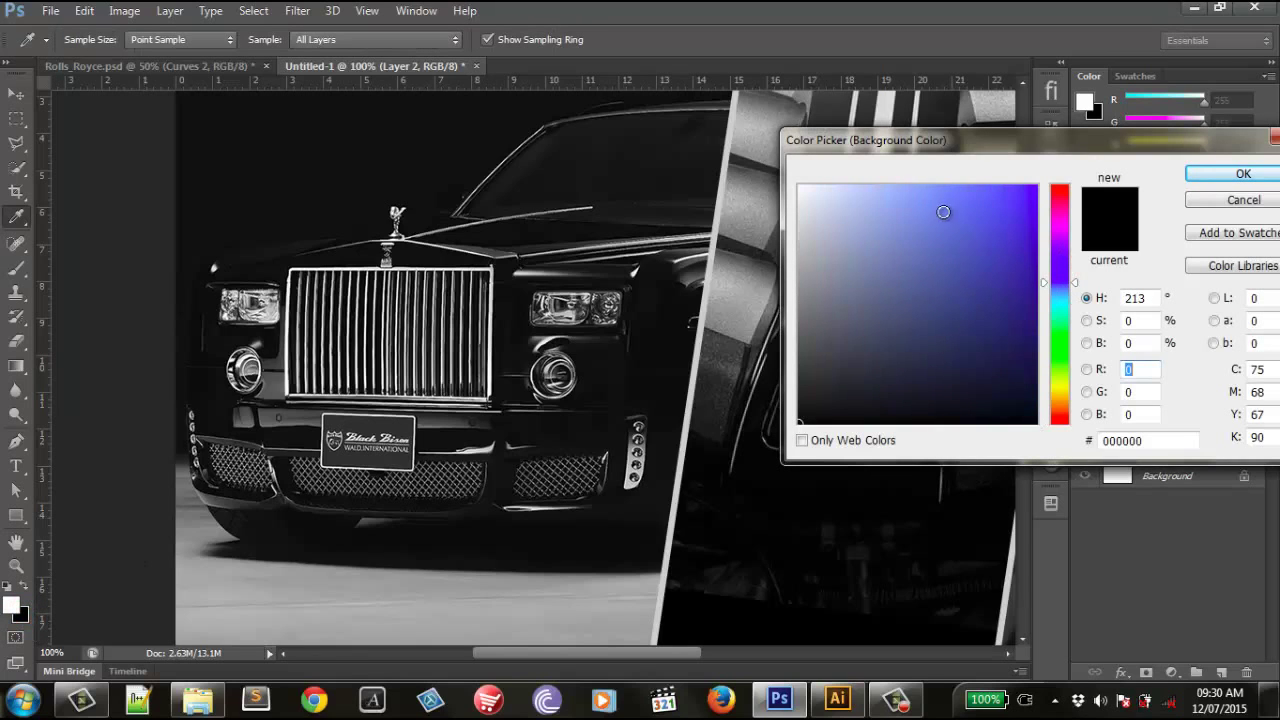
{"action": "left_click", "coordinate": [881, 180]}
{"action": "mouse_move", "coordinate": [902, 188]}
{"action": "left_mouse_down"}
{"action": "mouse_move", "coordinate": [894, 180]}
{"action": "mouse_move", "coordinate": [920, 180]}
{"action": "mouse_move", "coordinate": [916, 190]}
{"action": "left_mouse_up"}
{"action": "mouse_move", "coordinate": [1063, 283]}
{"action": "left_mouse_down"}
{"action": "mouse_move", "coordinate": [1054, 257]}
{"action": "mouse_move", "coordinate": [1058, 283]}
{"action": "left_mouse_up"}
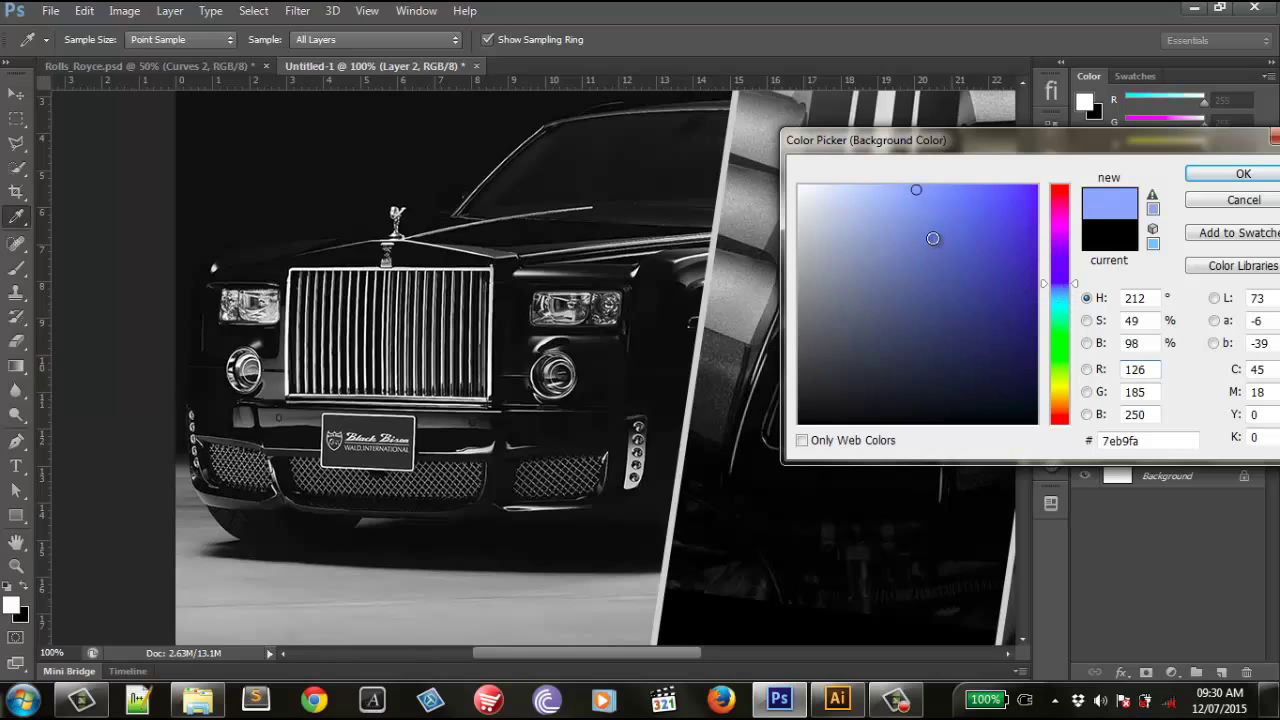
{"action": "mouse_move", "coordinate": [913, 209]}
{"action": "left_mouse_down"}
{"action": "mouse_move", "coordinate": [908, 194]}
{"action": "mouse_move", "coordinate": [926, 177]}
{"action": "mouse_move", "coordinate": [949, 186]}
{"action": "left_mouse_up"}
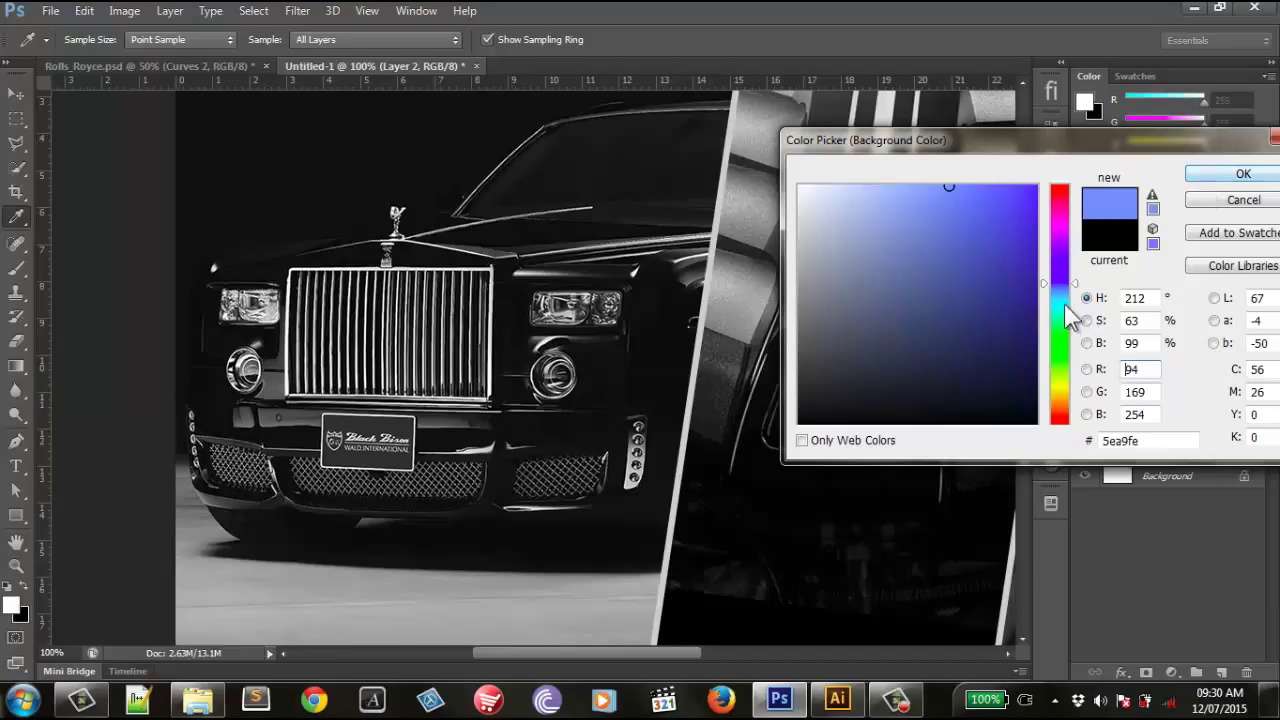
{"action": "left_click_drag", "start_coordinate": [1063, 287], "coordinate": [1063, 292]}
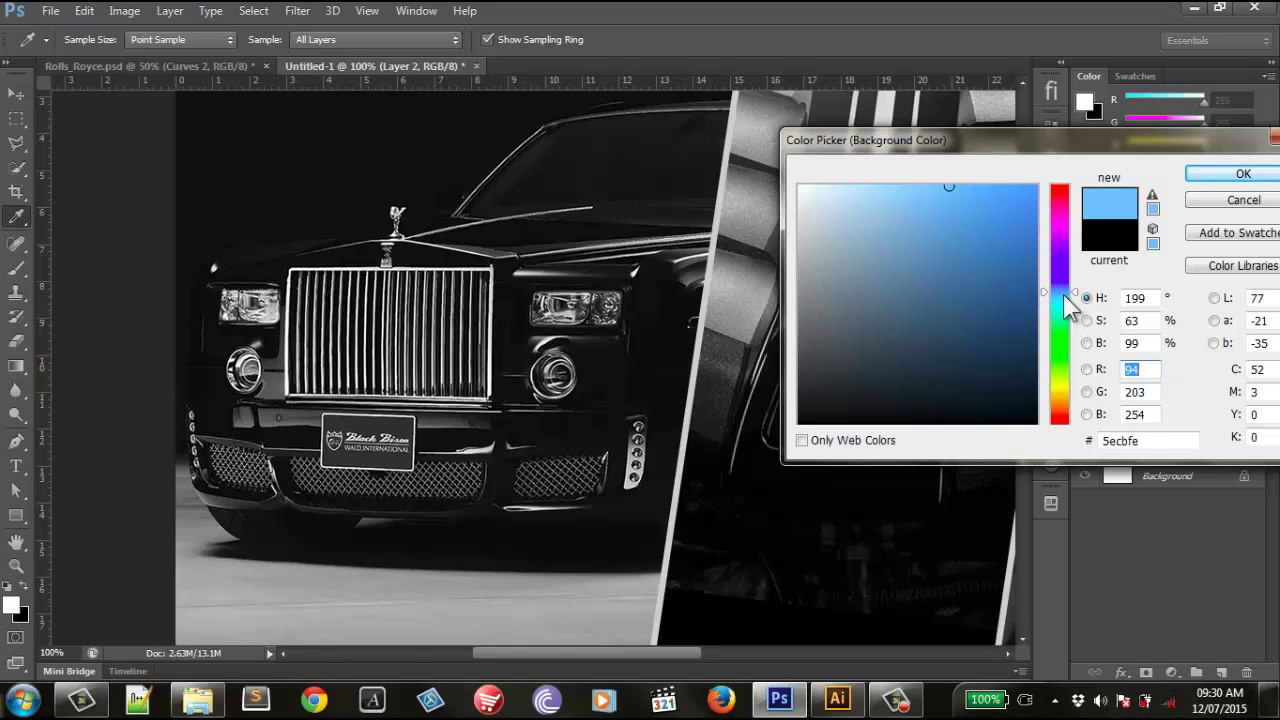
{"action": "left_click_drag", "start_coordinate": [1063, 295], "coordinate": [1065, 296]}
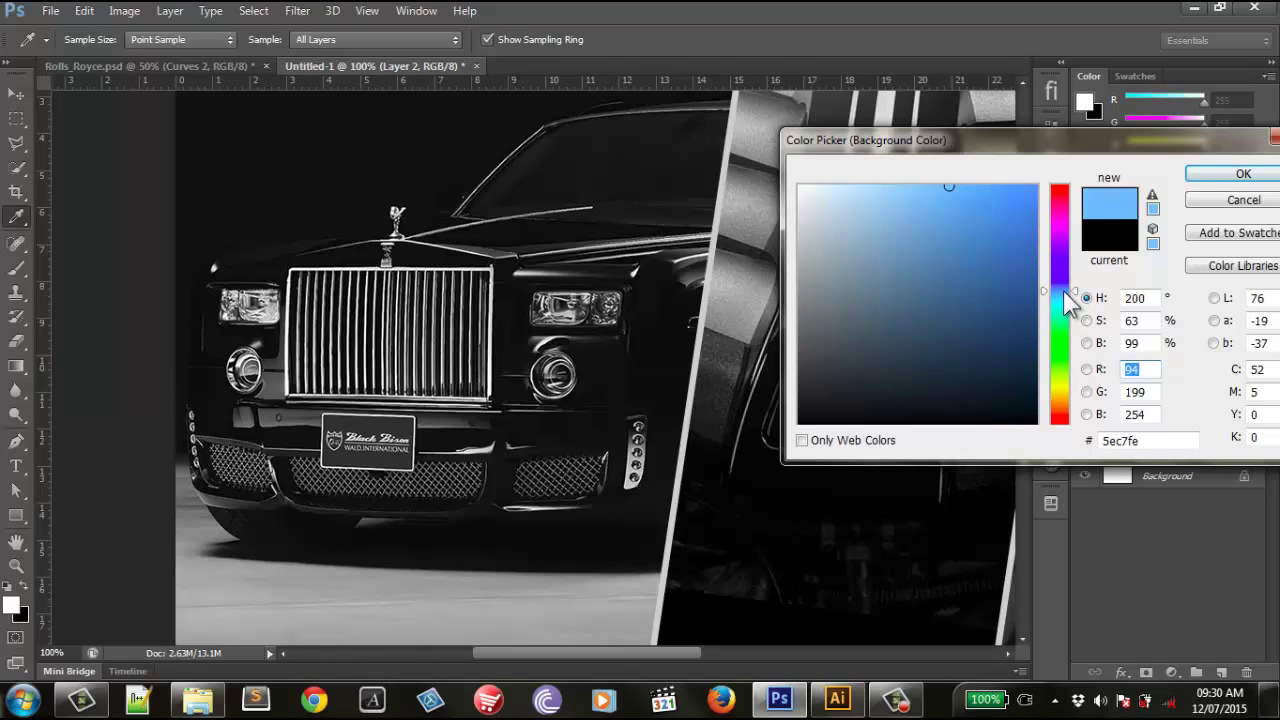
{"action": "left_click_drag", "start_coordinate": [921, 181], "coordinate": [910, 181]}
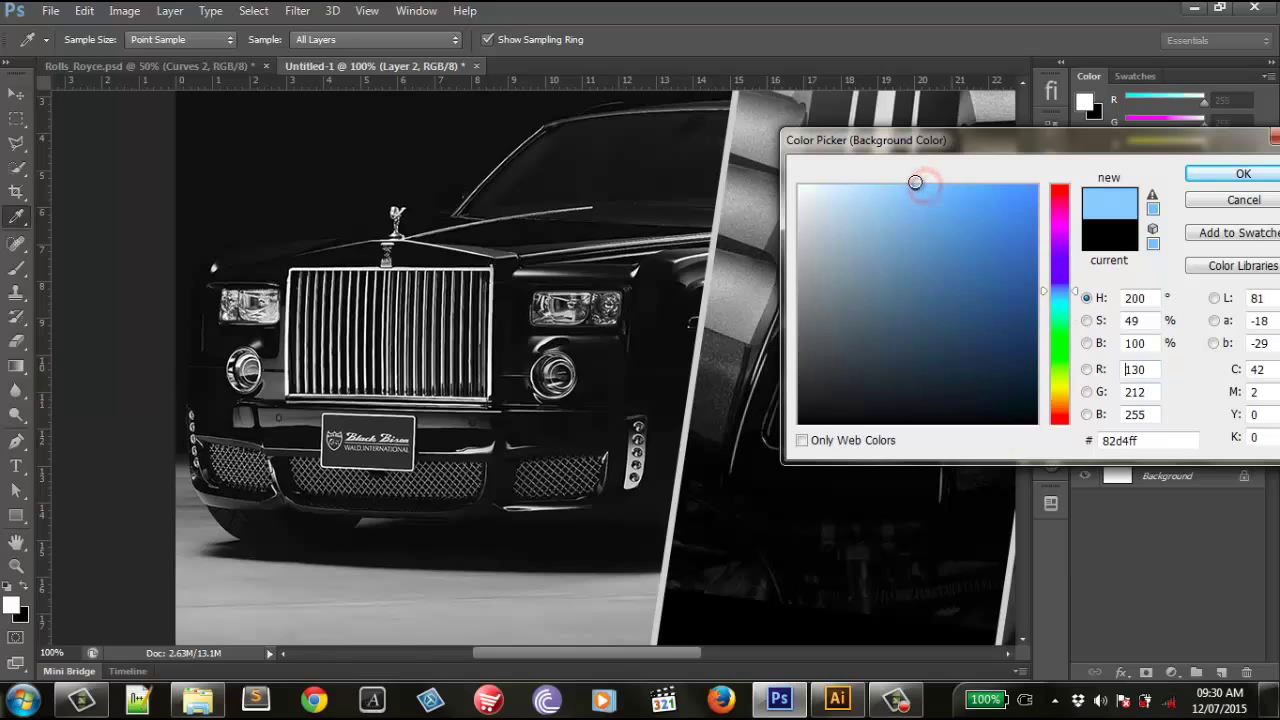
{"action": "left_click", "coordinate": [1243, 174]}
{"action": "key", "text": "b"}
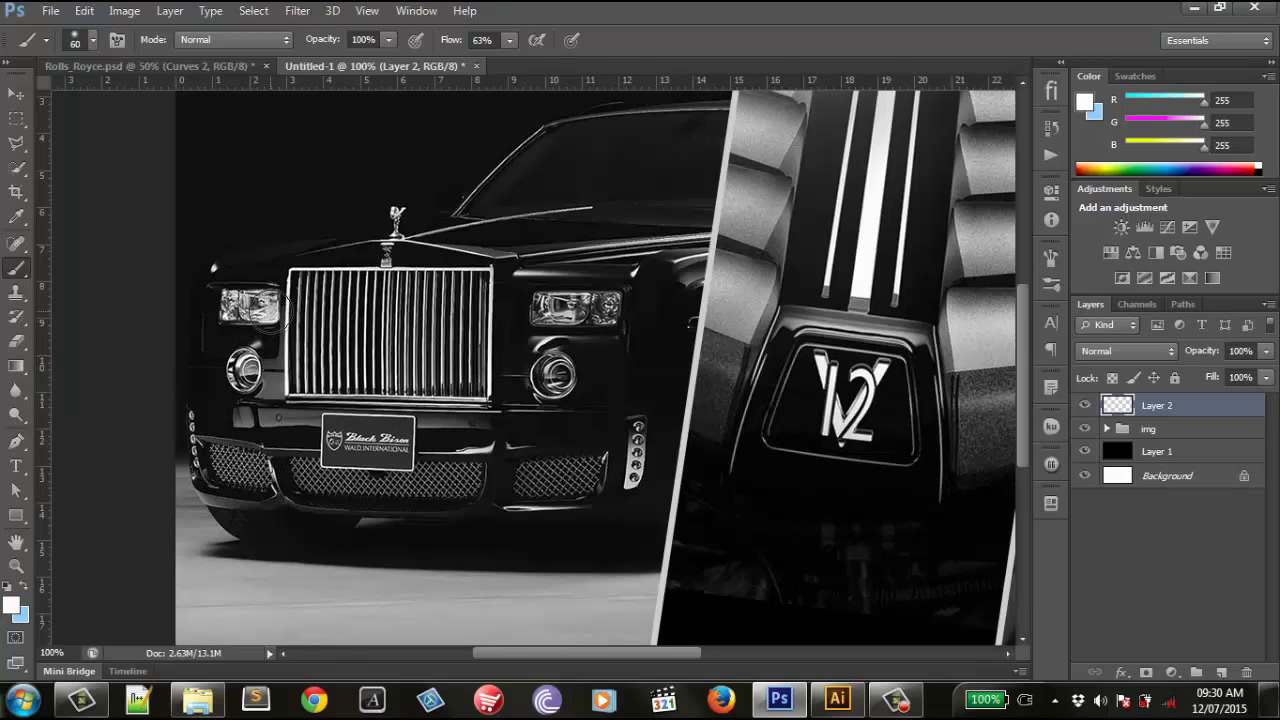
Step: Dab white on both headlights with a 60 px brush, undoing a stray grille stroke
{"action": "key", "text": "bracketleft"}
{"action": "key", "text": "bracketleft"}
{"action": "key", "text": "bracketleft"}
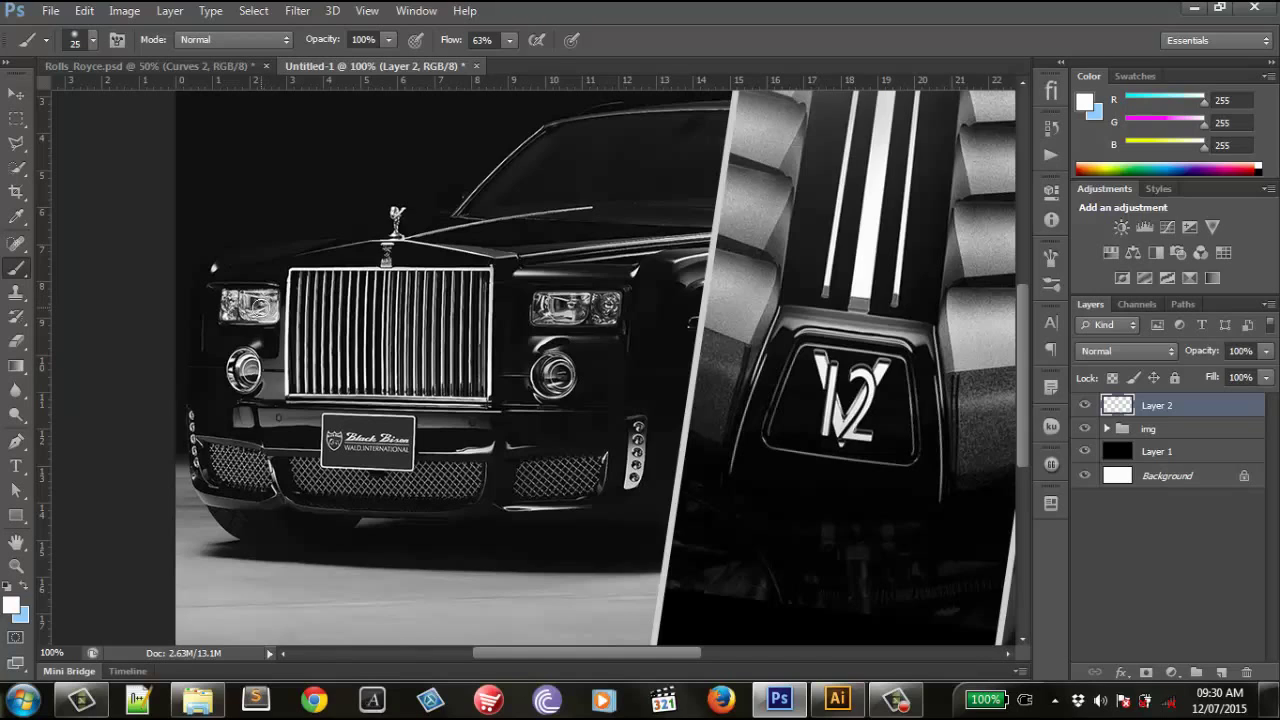
{"action": "key", "text": "bracketright"}
{"action": "key", "text": "bracketright"}
{"action": "key", "text": "bracketright"}
{"action": "left_click", "coordinate": [251, 306]}
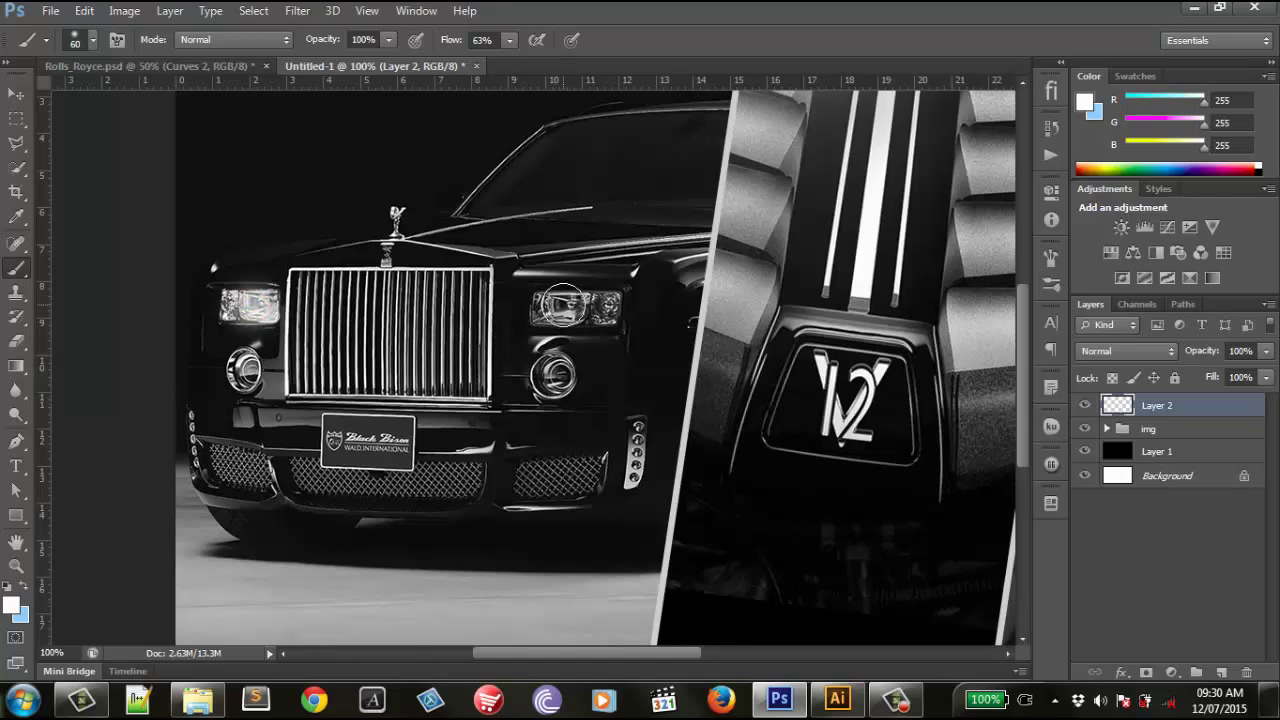
{"action": "left_click", "coordinate": [565, 308]}
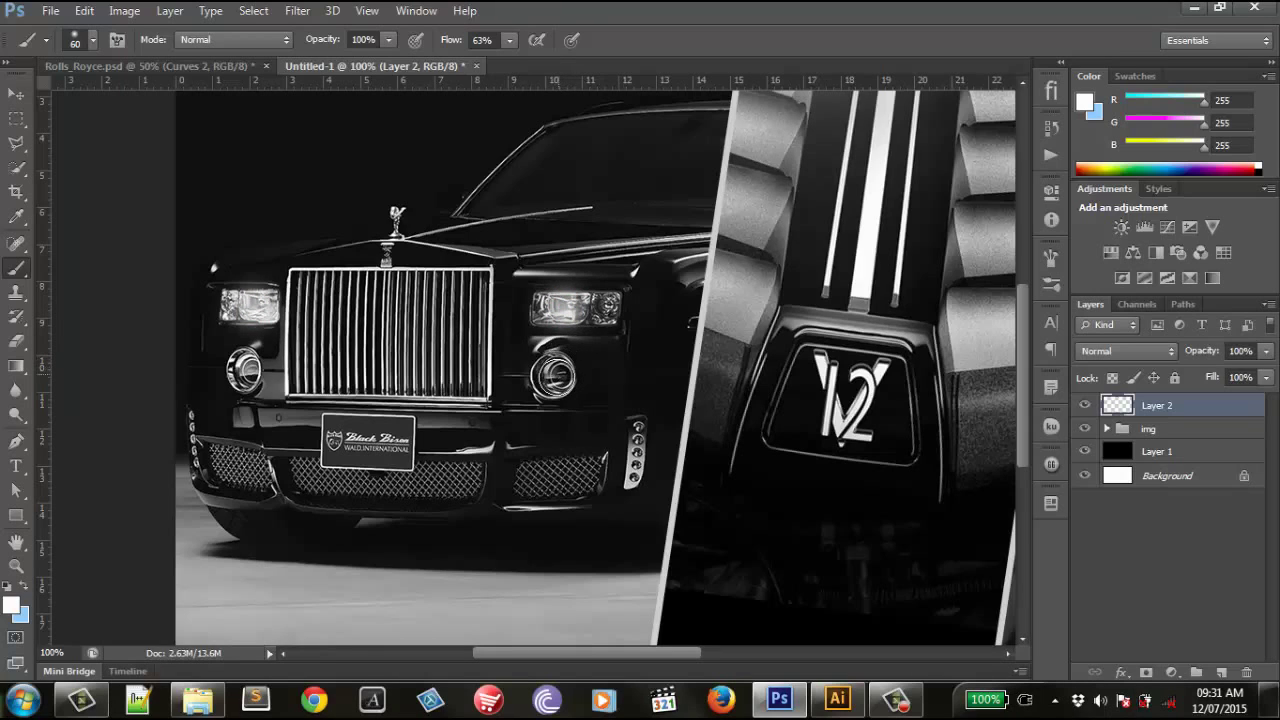
{"action": "key", "text": "bracketleft"}
{"action": "key", "text": "bracketleft"}
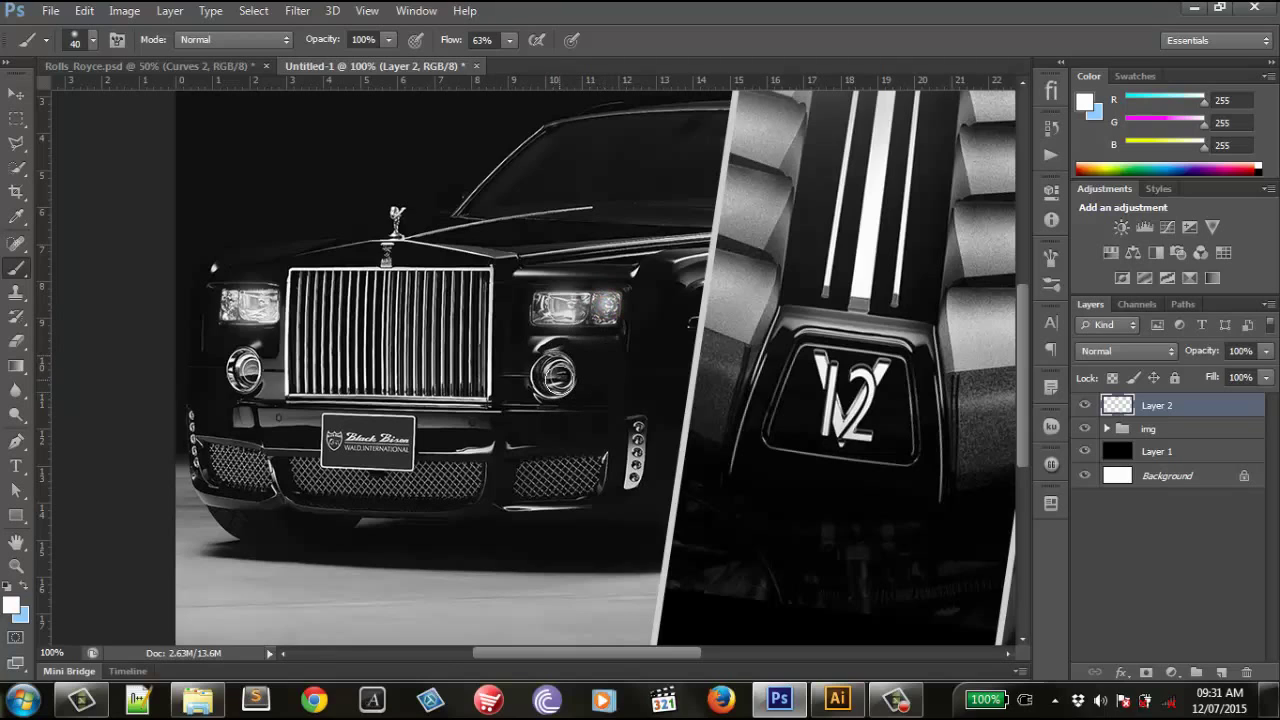
{"action": "key", "text": "bracketleft"}
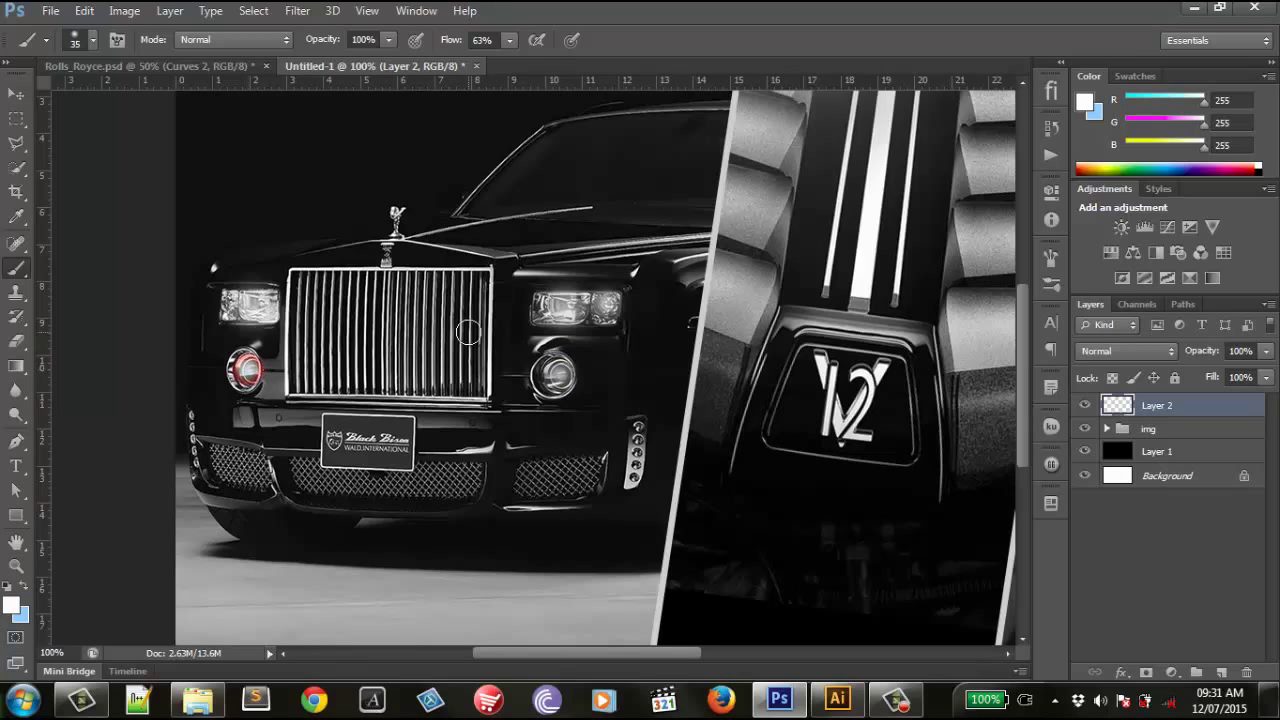
{"action": "left_click_drag", "start_coordinate": [240, 355], "coordinate": [437, 355]}
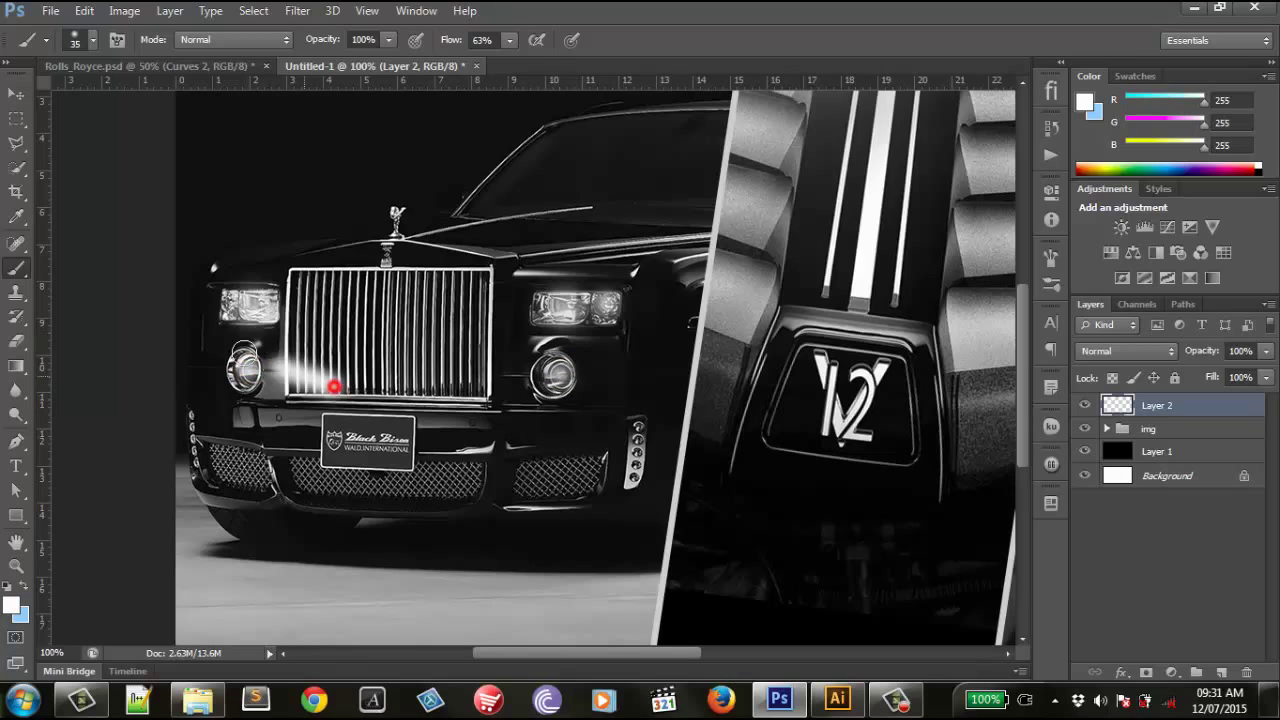
{"action": "key", "text": "ctrl+z"}
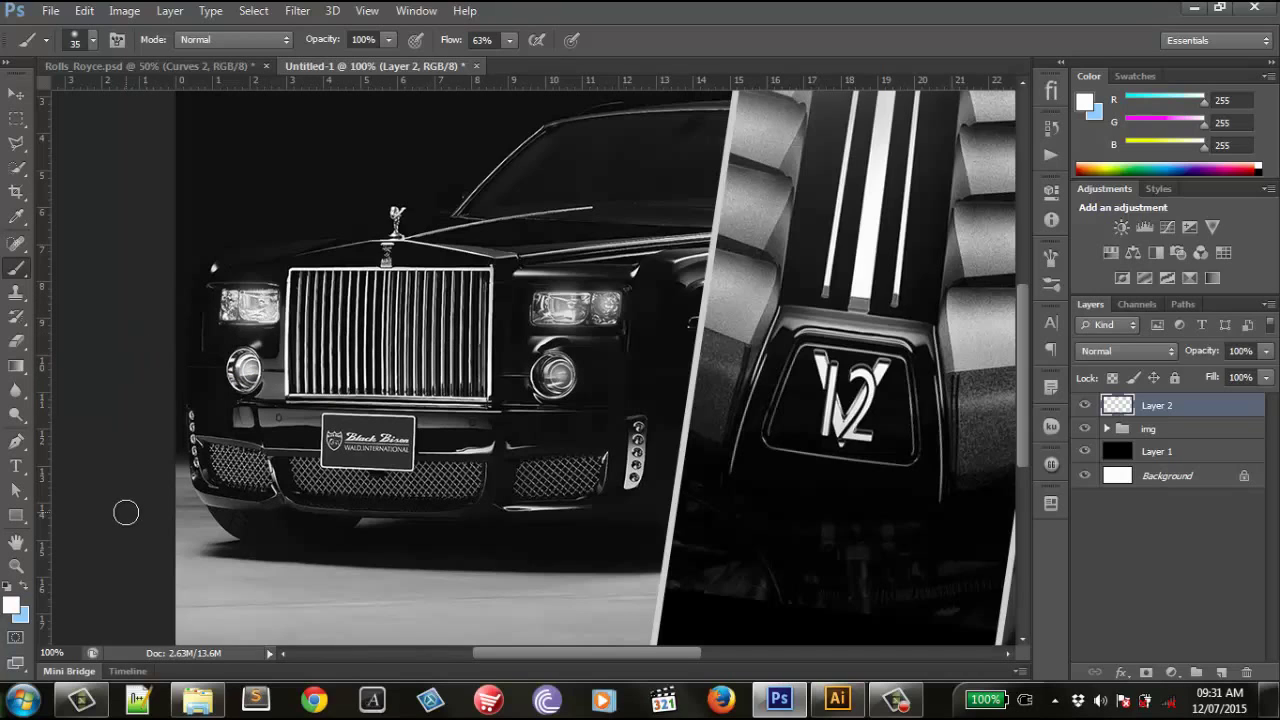
Step: Tint both headlights and both fog lamps light blue with a smaller brush
{"action": "key", "text": "x"}
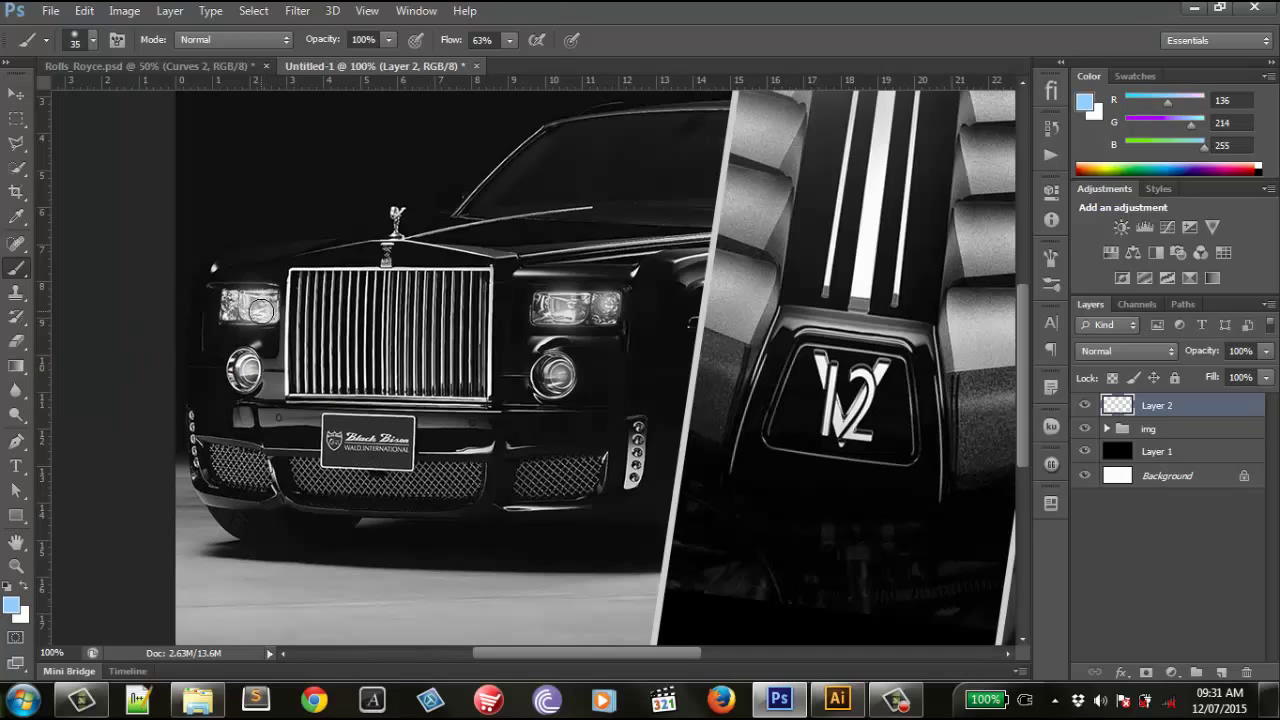
{"action": "key", "text": "bracketleft"}
{"action": "left_click_drag", "start_coordinate": [253, 307], "coordinate": [258, 305]}
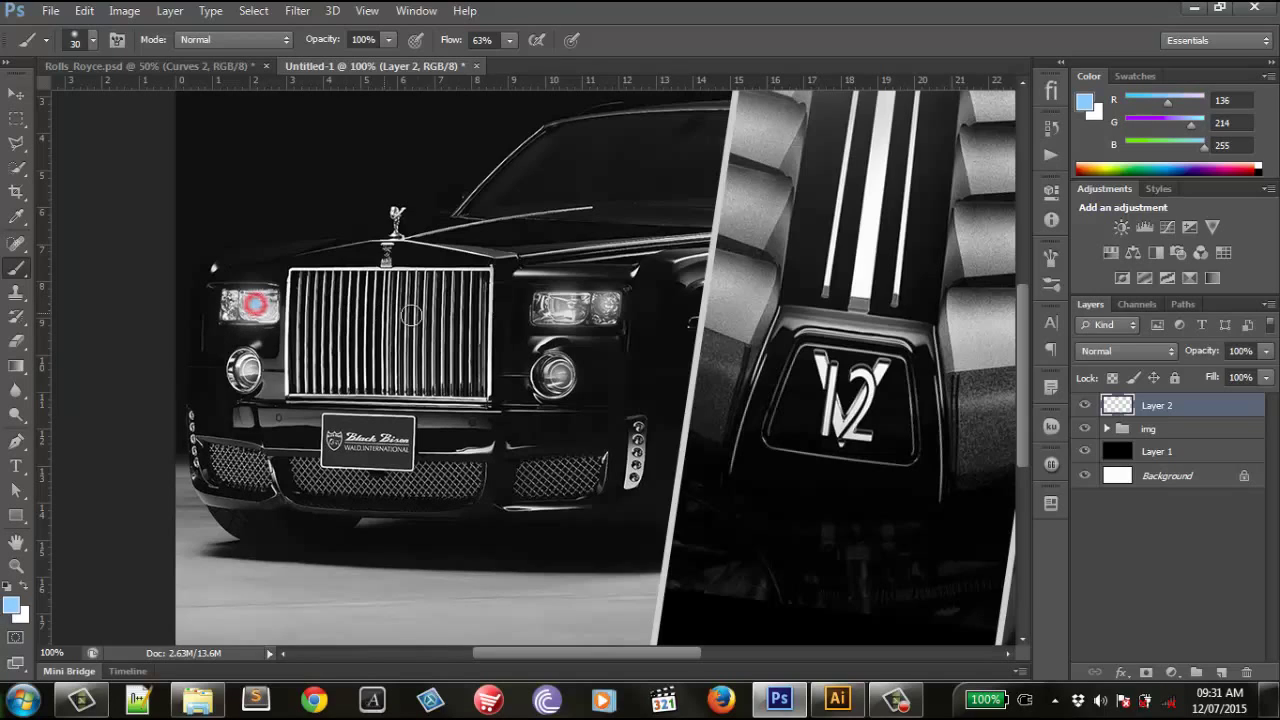
{"action": "key", "text": "bracketleft"}
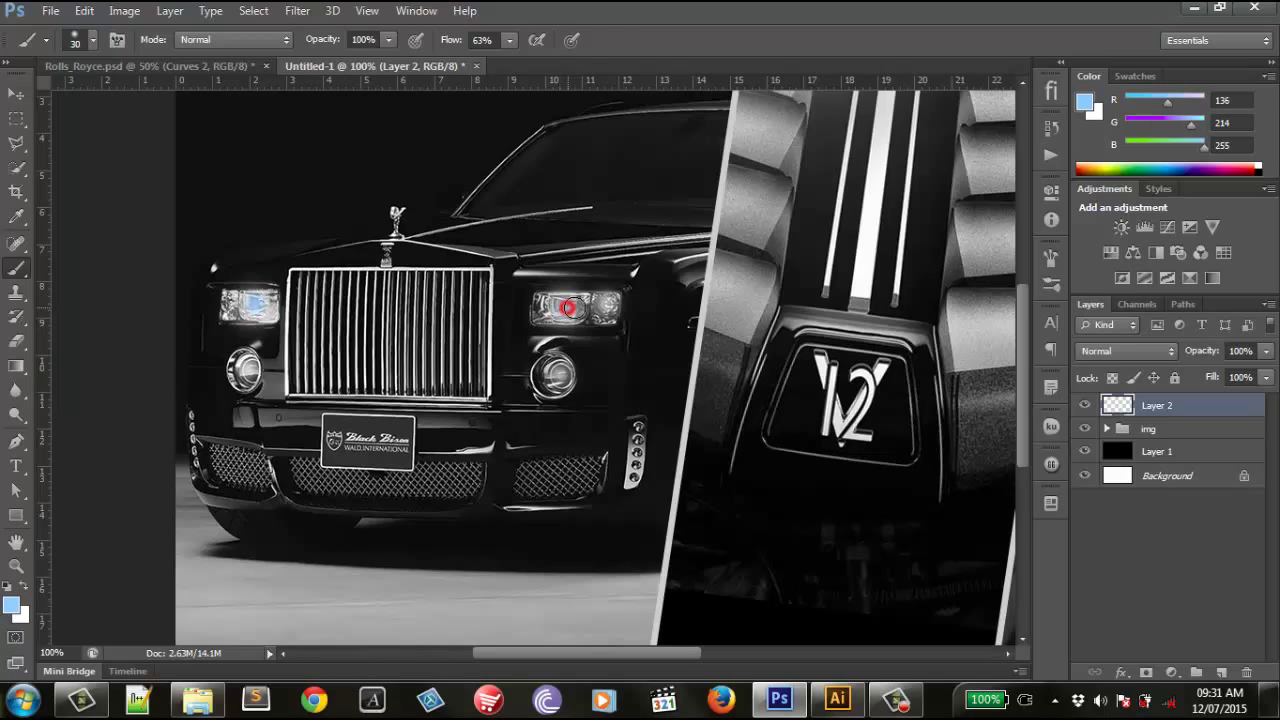
{"action": "left_click_drag", "start_coordinate": [555, 308], "coordinate": [605, 308]}
{"action": "left_click", "coordinate": [561, 374]}
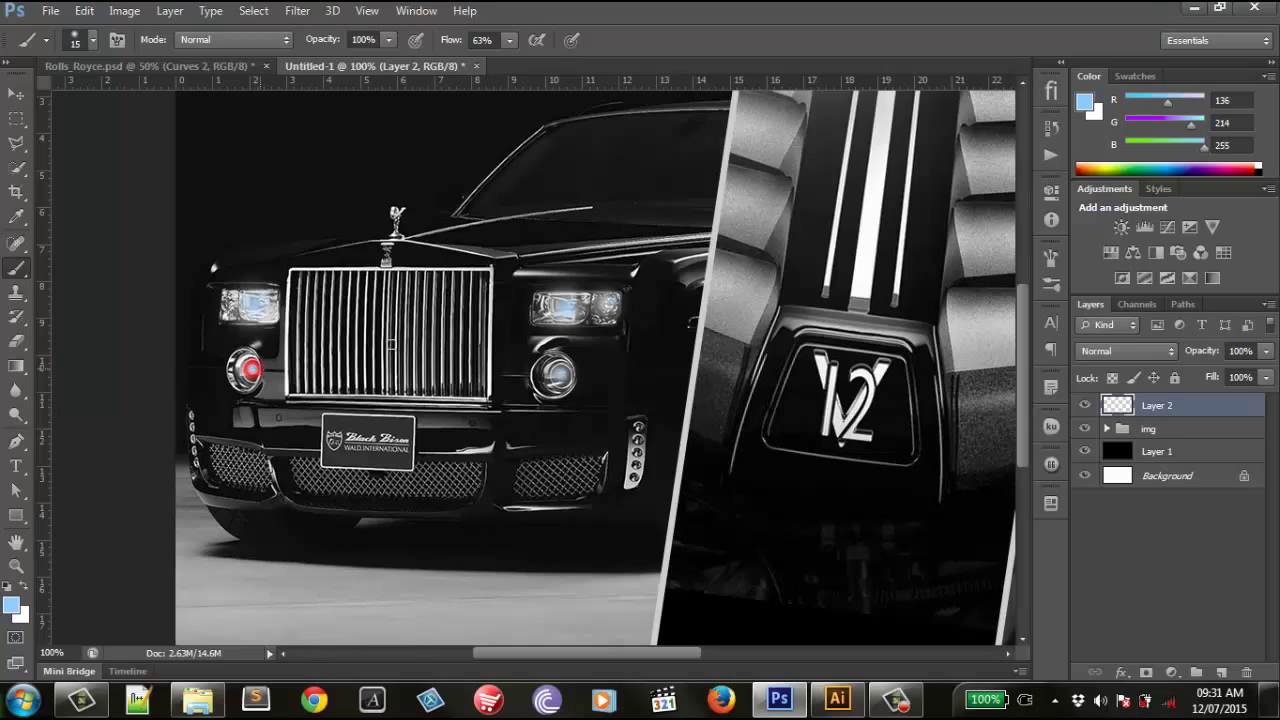
{"action": "left_click", "coordinate": [250, 369]}
Step: Set Layer 2 to Screen blend mode, enlarge the brush and switch back to white
{"action": "left_click", "coordinate": [1136, 350]}
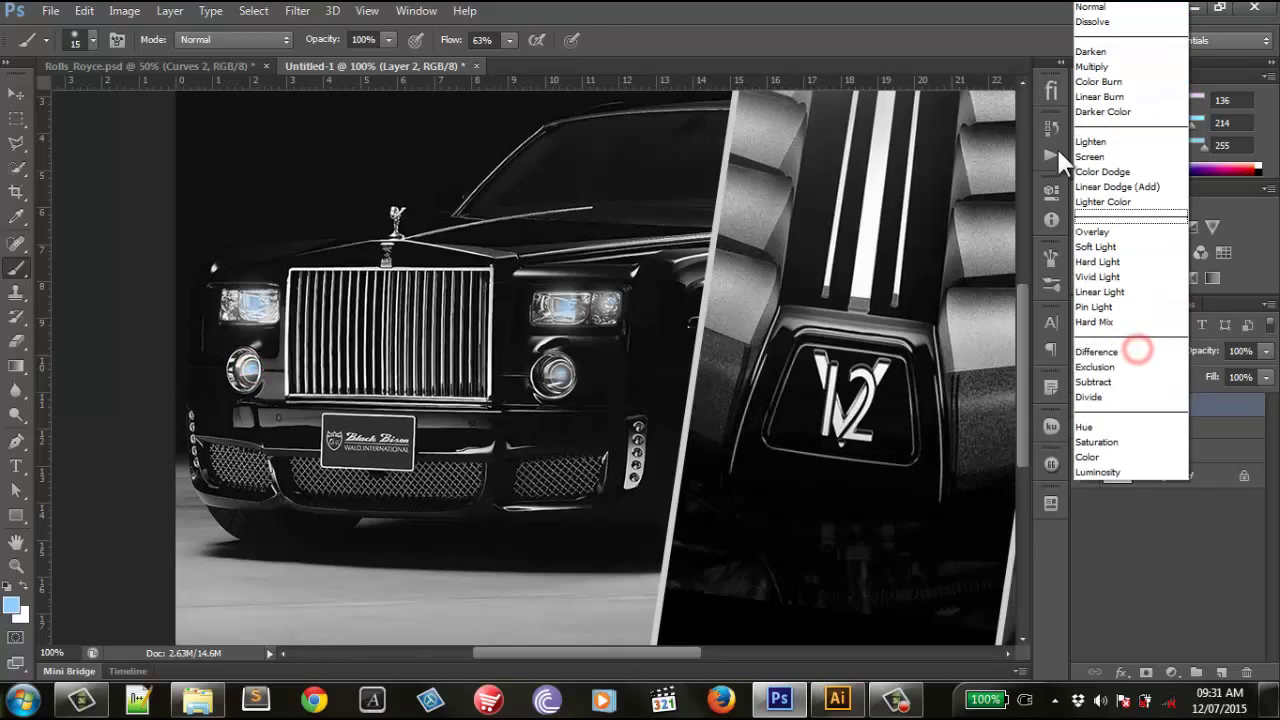
{"action": "left_click", "coordinate": [1083, 157]}
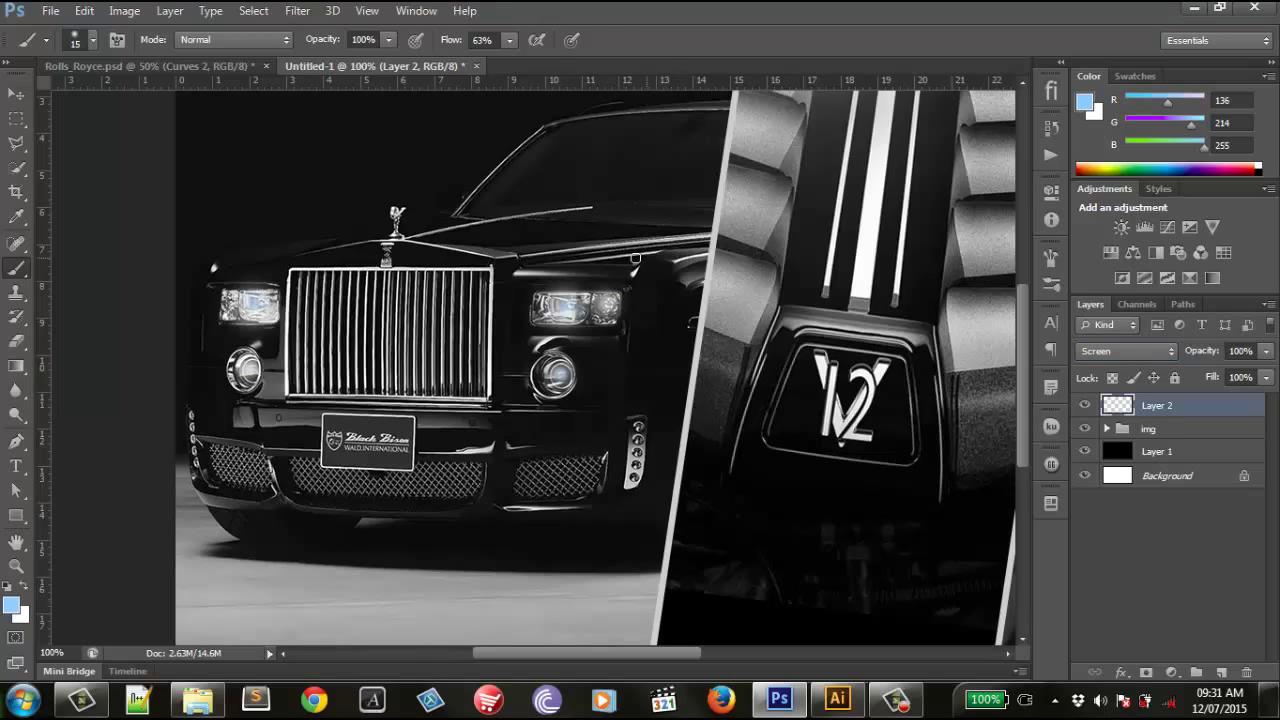
{"action": "key", "text": "bracketright"}
{"action": "key", "text": "bracketright"}
{"action": "key", "text": "bracketright"}
{"action": "left_click", "coordinate": [25, 586]}
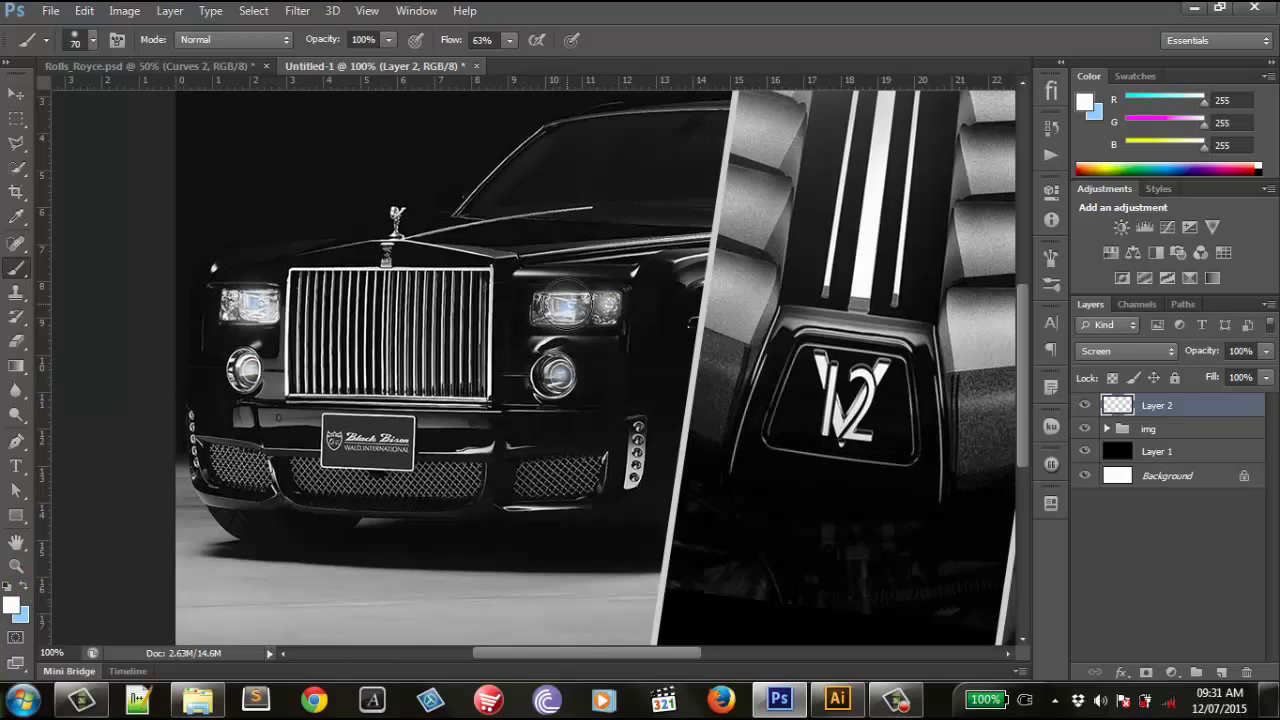
Step: Add soft white glows over both headlights and both fog lamps, then zoom out
{"action": "key", "text": "bracketright"}
{"action": "key", "text": "bracketright"}
{"action": "key", "text": "bracketright"}
{"action": "key", "text": "bracketright"}
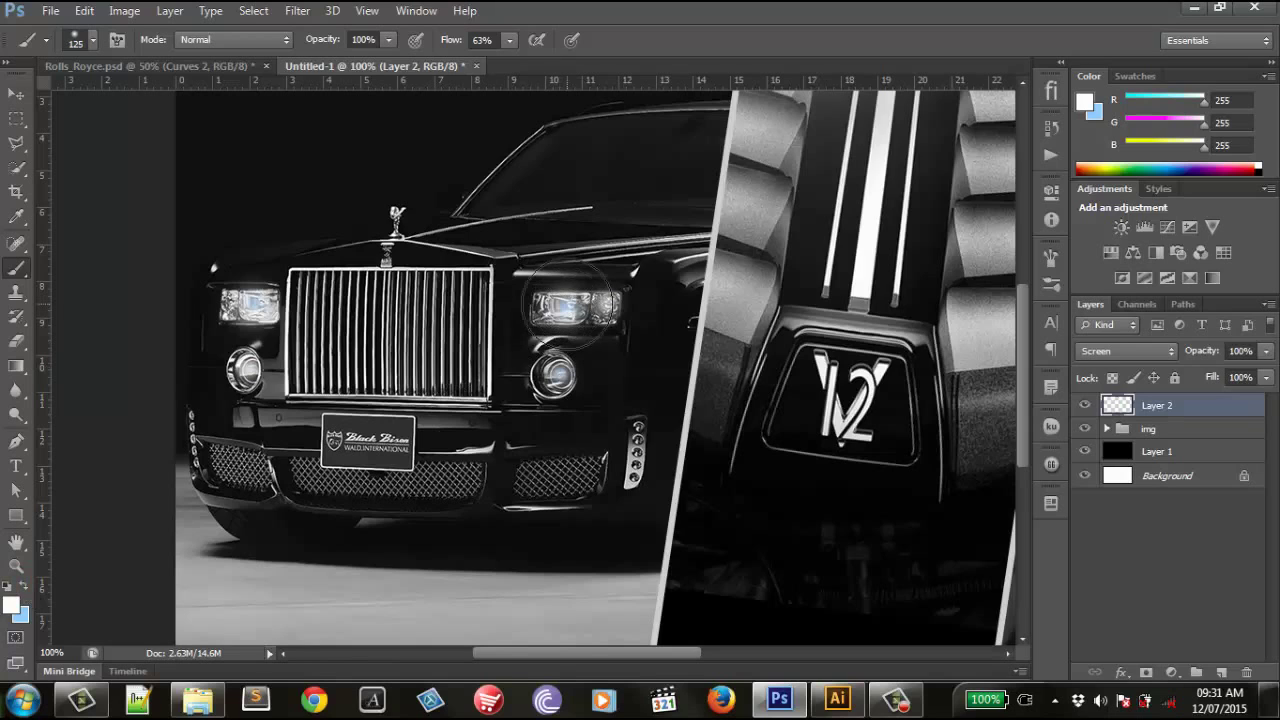
{"action": "left_click", "coordinate": [566, 305]}
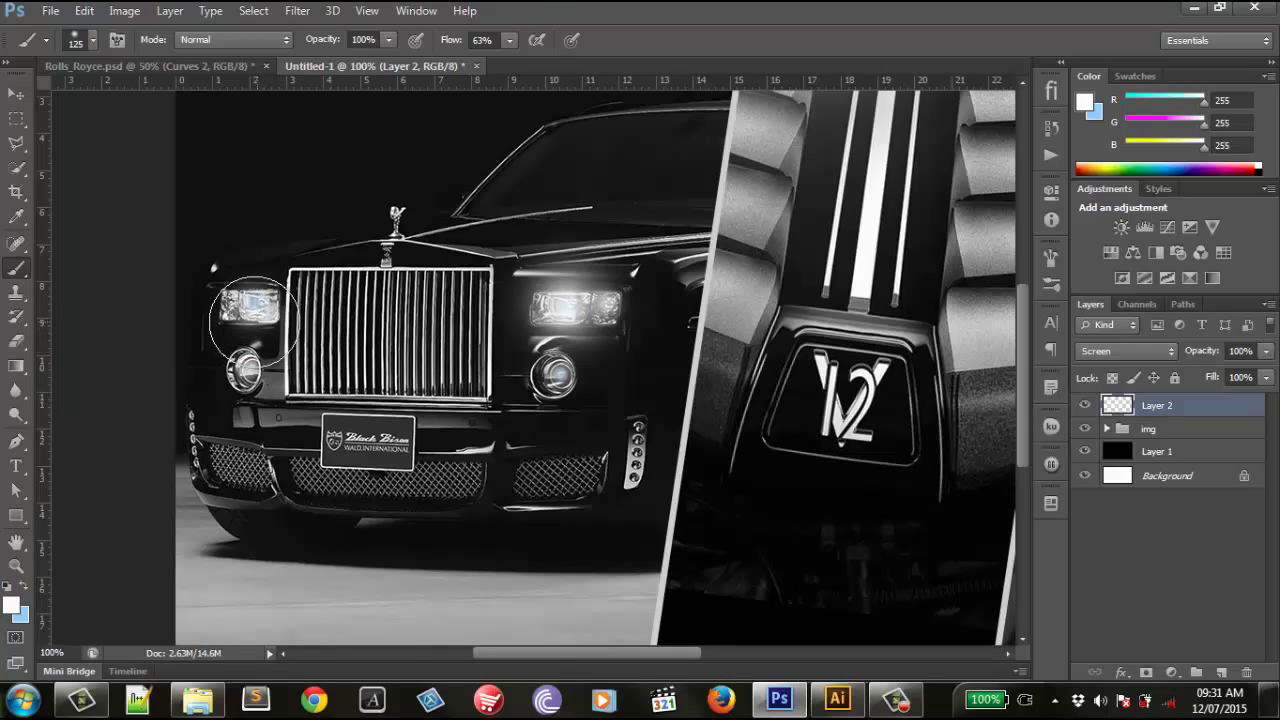
{"action": "key", "text": "bracketleft"}
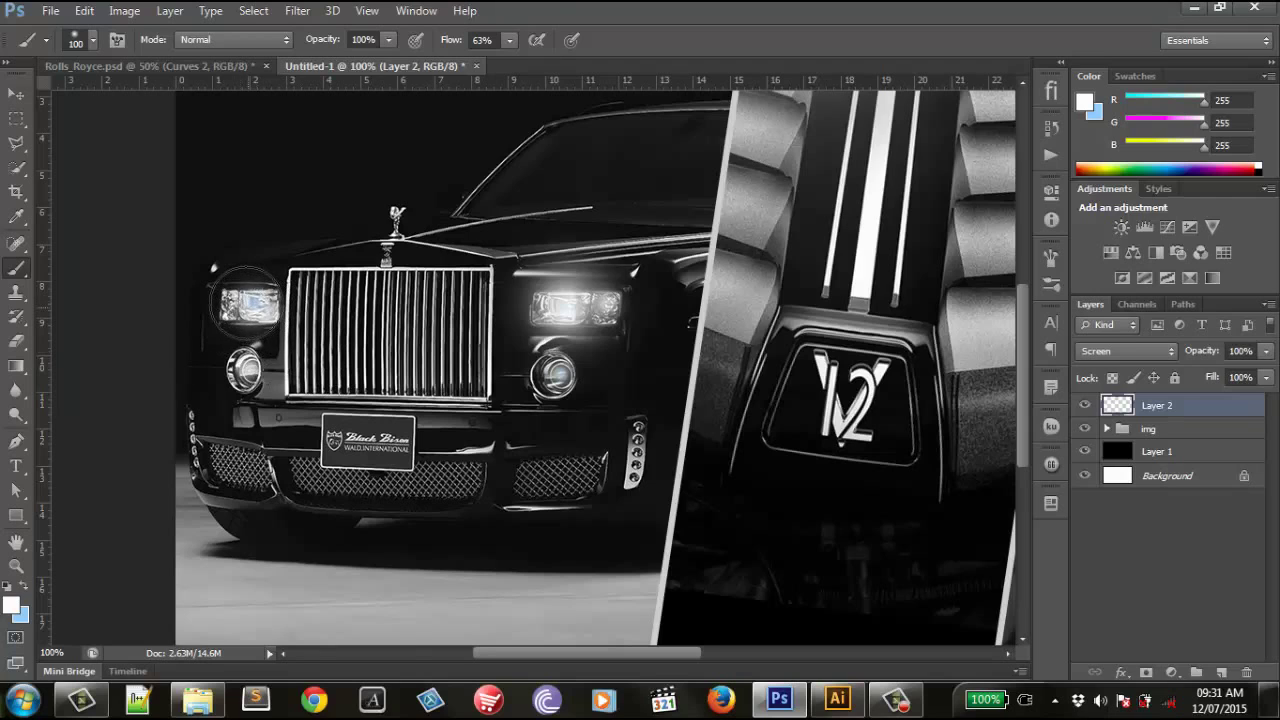
{"action": "left_click", "coordinate": [248, 302]}
{"action": "key", "text": "bracketleft"}
{"action": "key", "text": "bracketleft"}
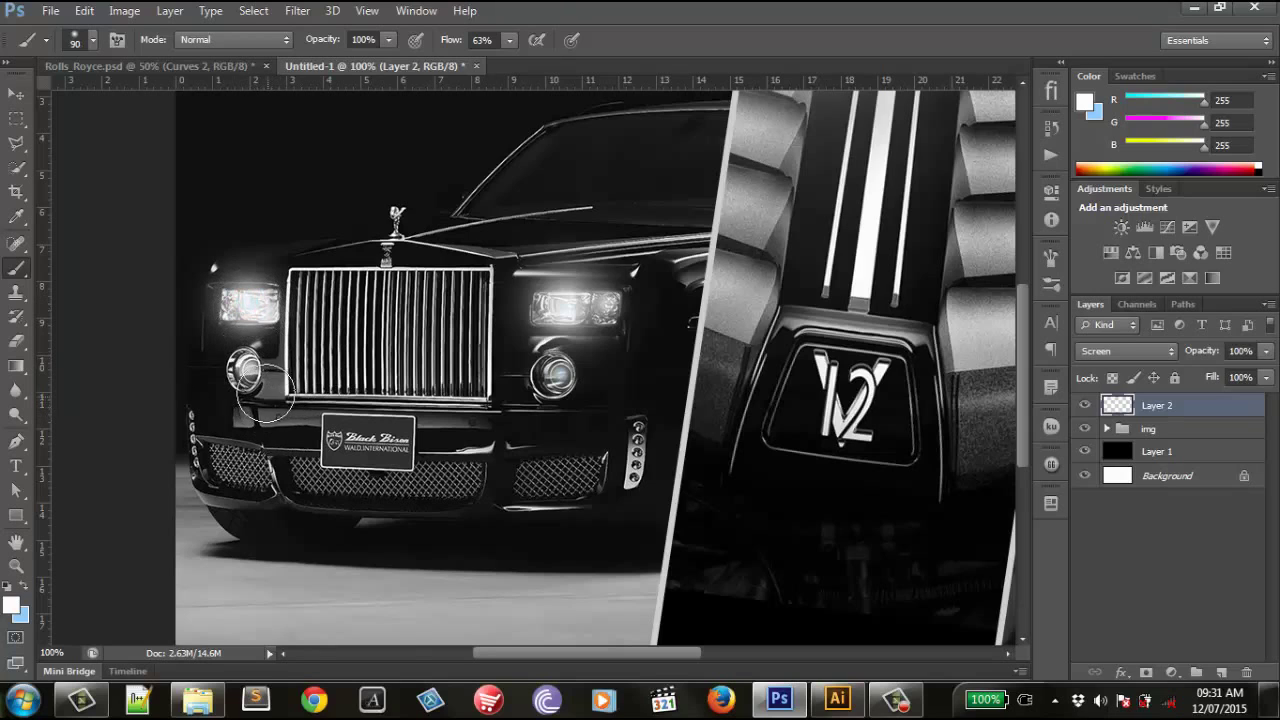
{"action": "key", "text": "bracketleft"}
{"action": "key", "text": "bracketleft"}
{"action": "left_click", "coordinate": [241, 370]}
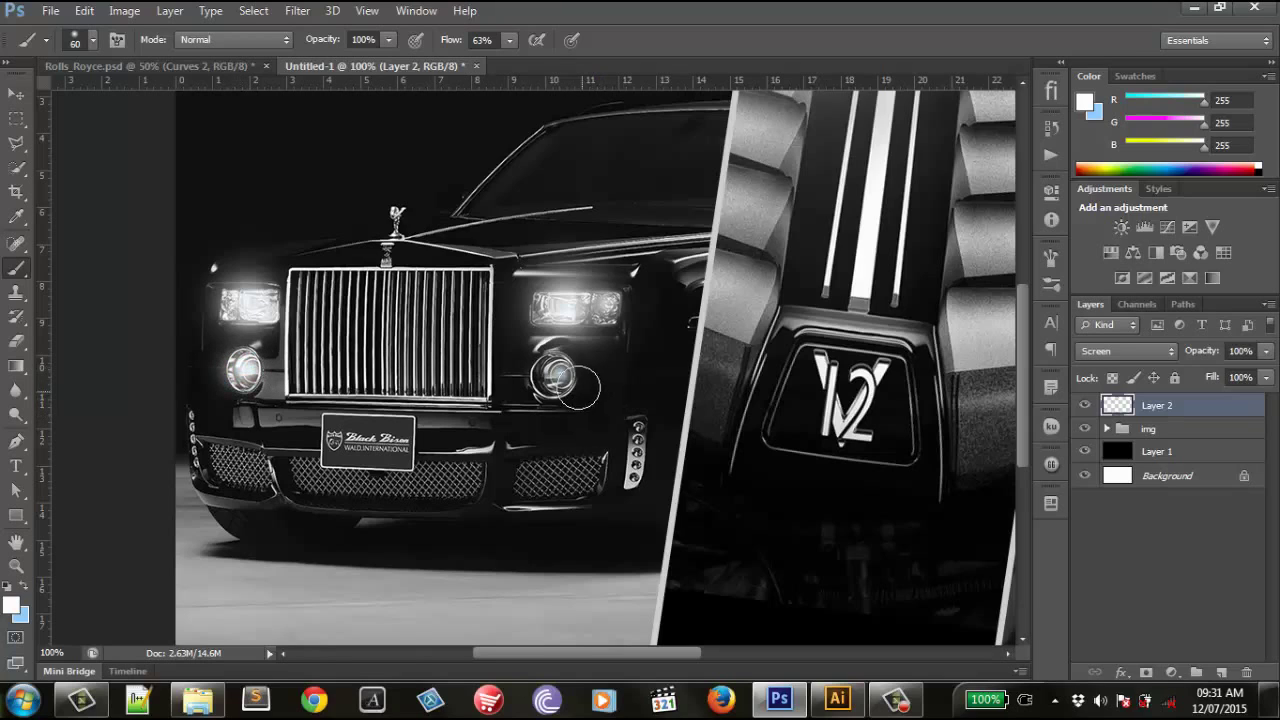
{"action": "left_click", "coordinate": [555, 373]}
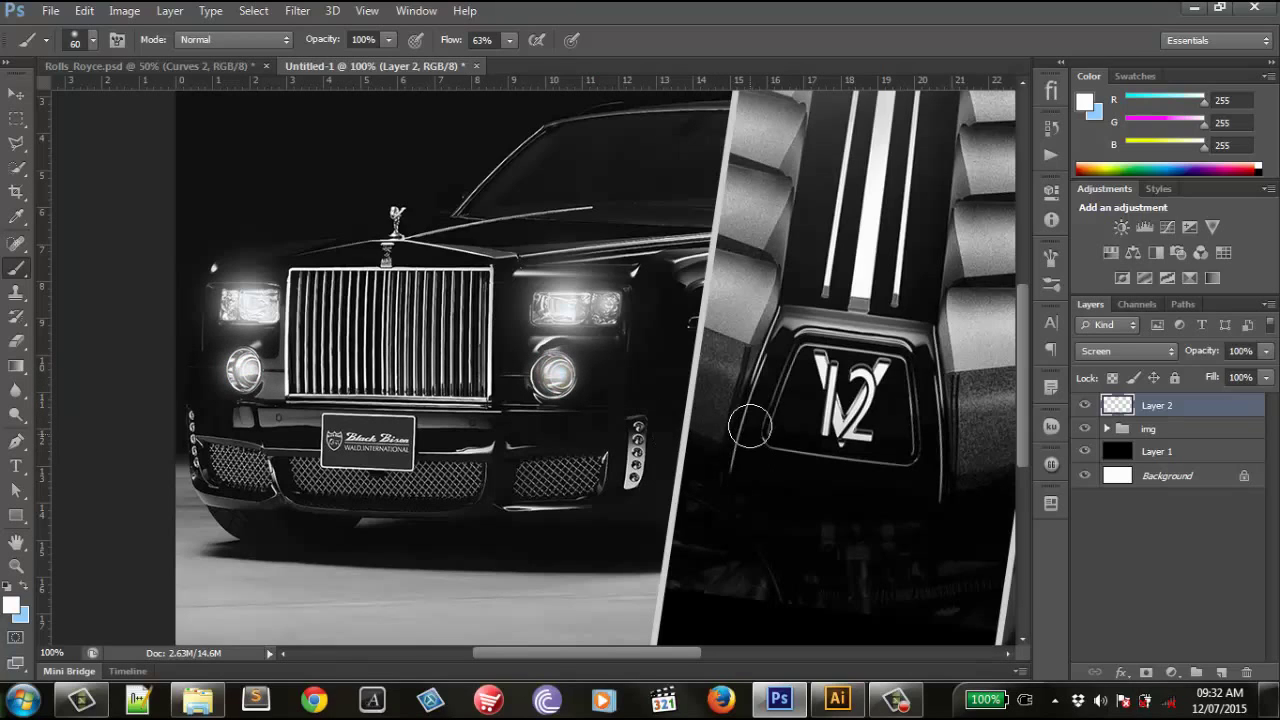
{"action": "key", "text": "bracketleft"}
{"action": "key", "text": "bracketleft"}
{"action": "key", "text": "bracketleft"}
{"action": "key", "text": "ctrl+minus"}
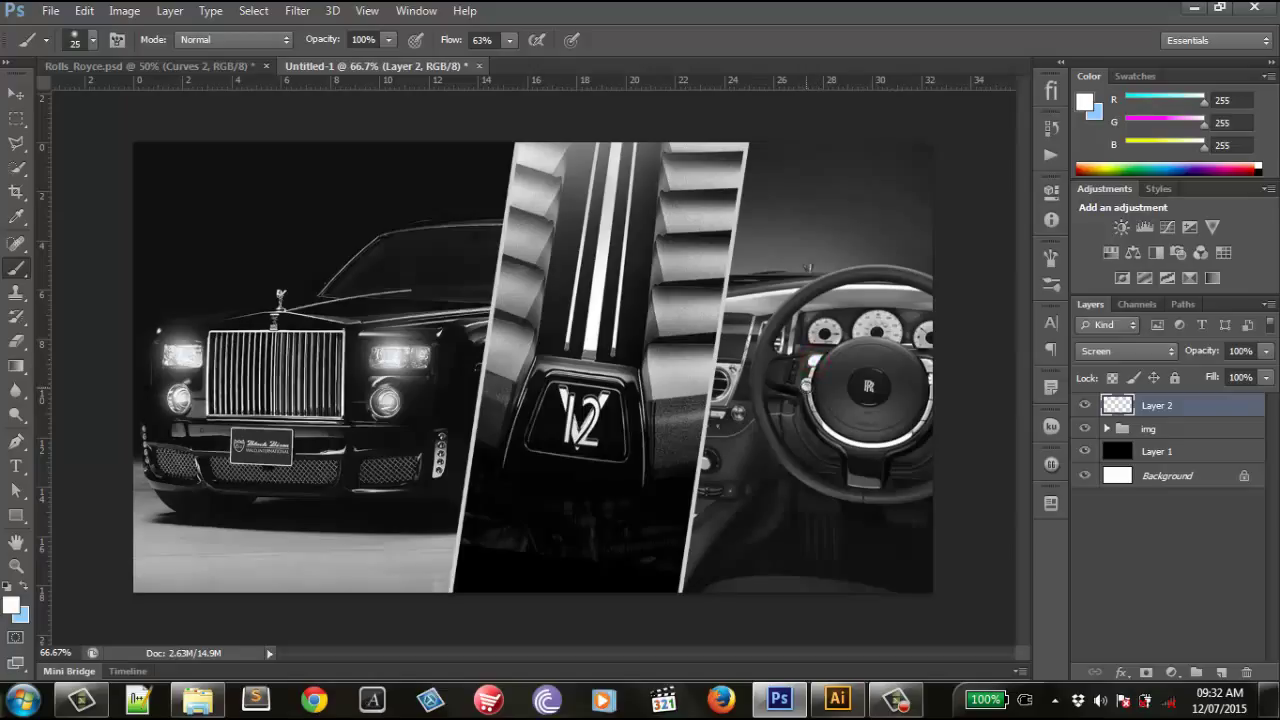
Step: Paint white highlights on the steering wheel rim and 12 badge, undoing the excess
{"action": "left_click", "coordinate": [806, 384]}
{"action": "left_click_drag", "start_coordinate": [932, 393], "coordinate": [912, 433]}
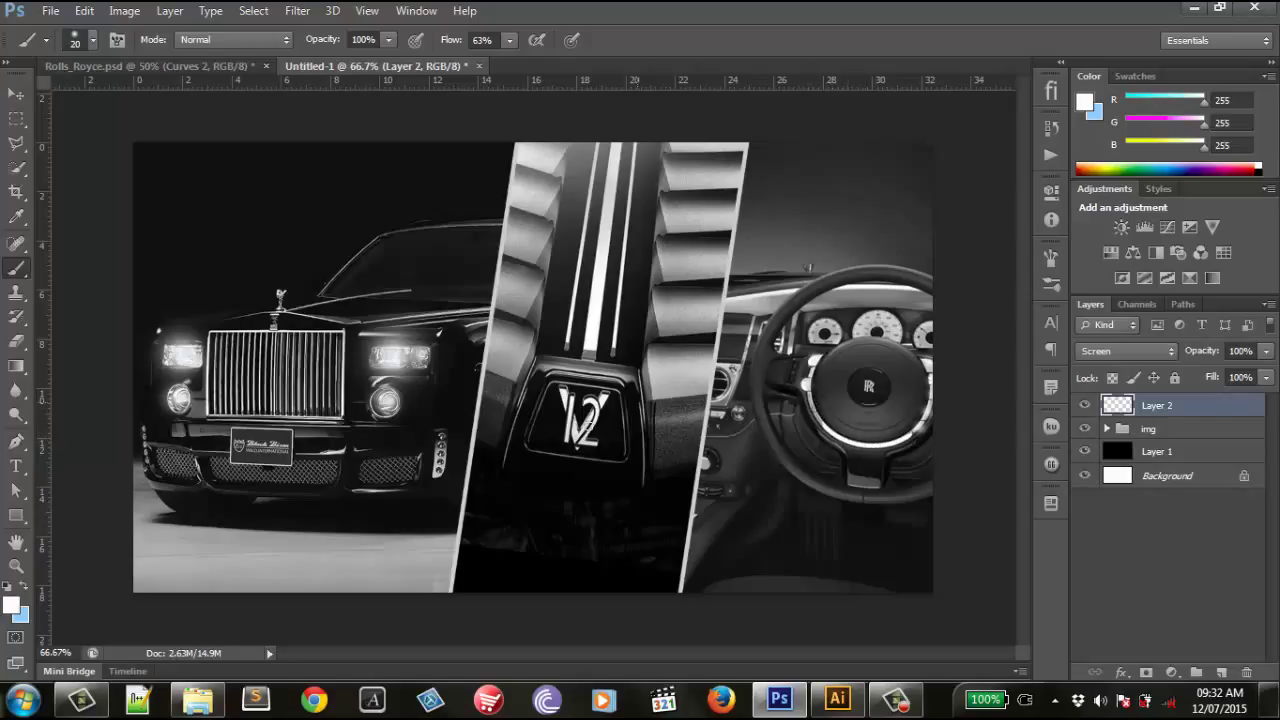
{"action": "mouse_move", "coordinate": [561, 389]}
{"action": "left_mouse_down"}
{"action": "mouse_move", "coordinate": [573, 428]}
{"action": "mouse_move", "coordinate": [590, 406]}
{"action": "mouse_move", "coordinate": [603, 447]}
{"action": "left_mouse_up"}
{"action": "key", "text": "ctrl+z"}
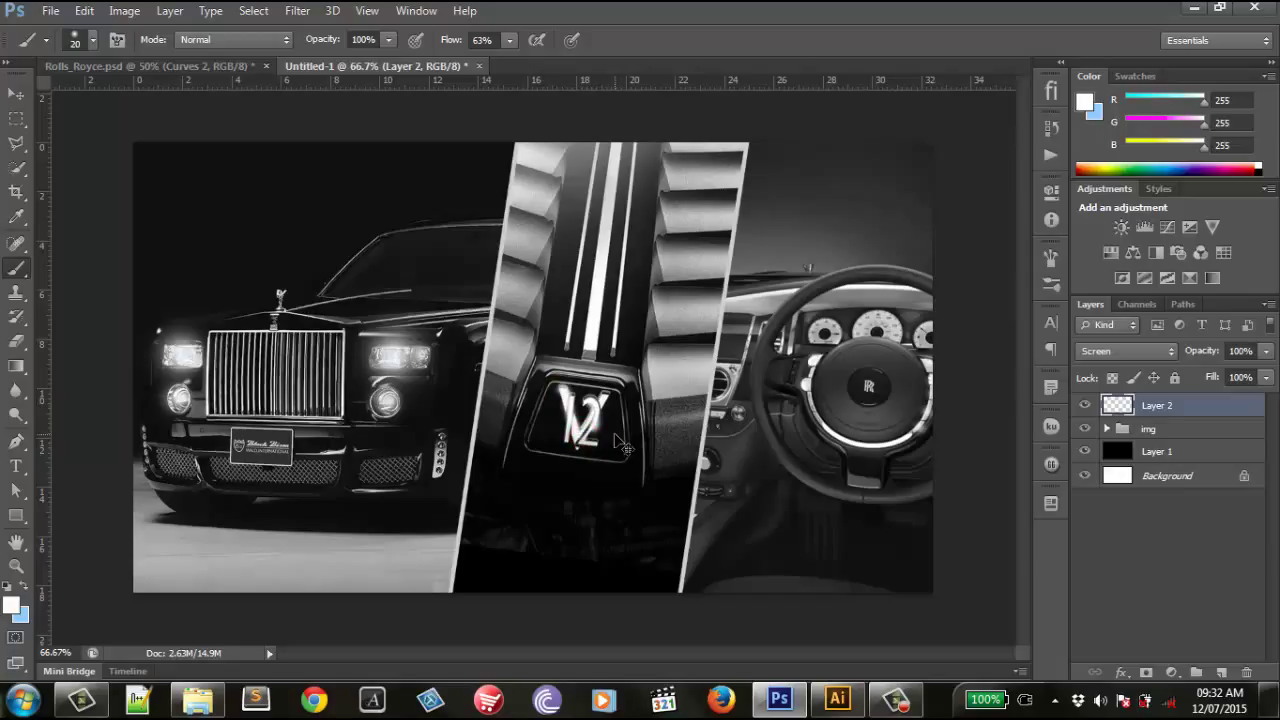
{"action": "key", "text": "ctrl+alt+z"}
{"action": "key", "text": "ctrl+alt+z"}
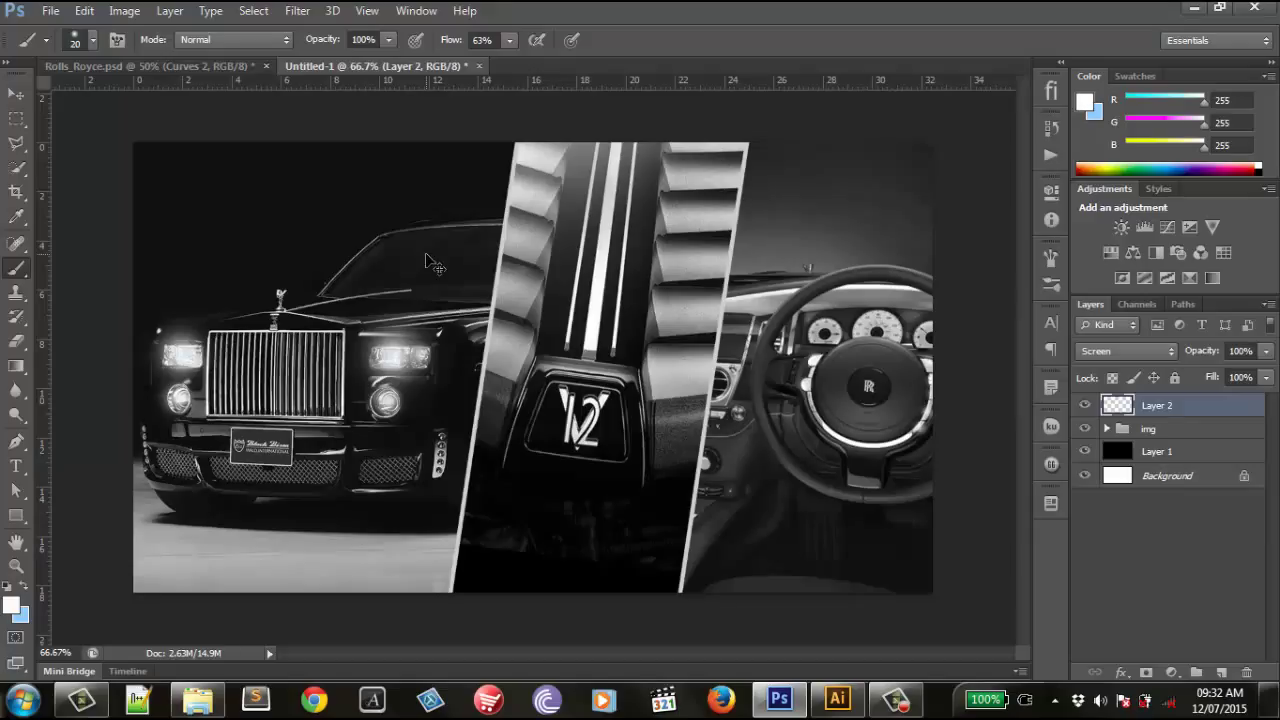
{"action": "key", "text": "ctrl+minus"}
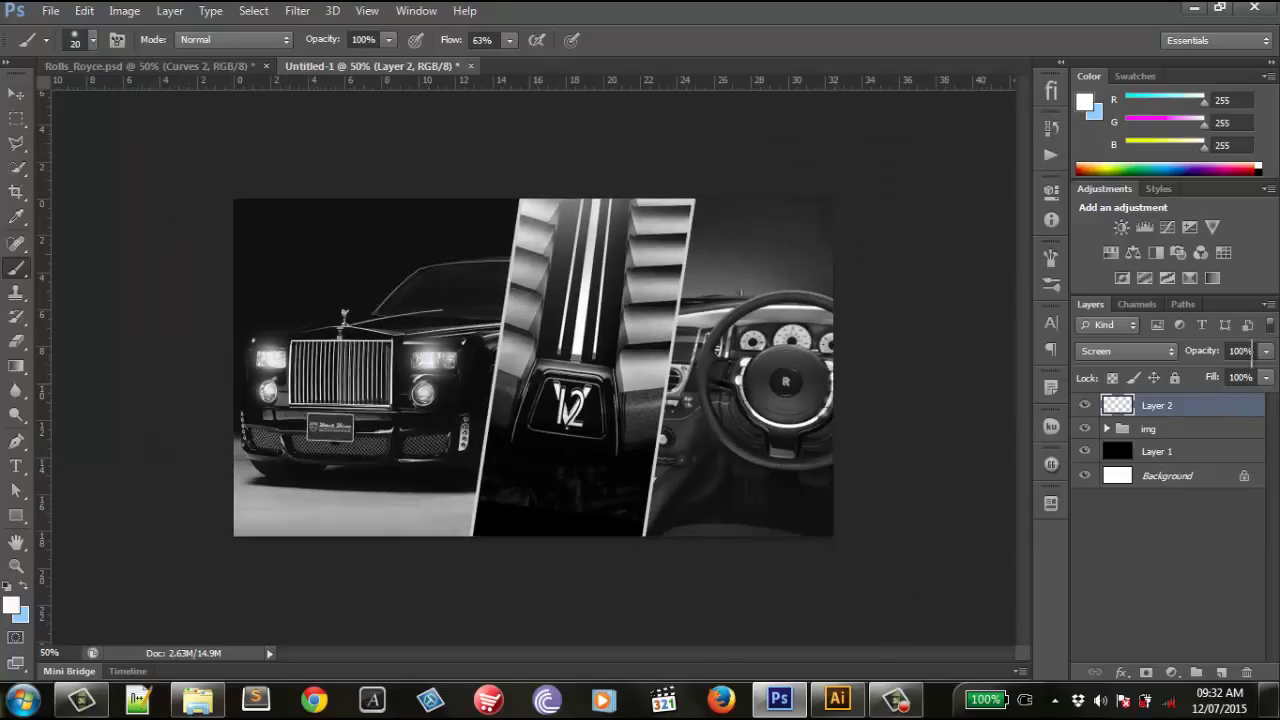
Step: Set Layer 2's opacity to 80%
{"action": "left_click", "coordinate": [1252, 351]}
{"action": "type", "text": "80"}
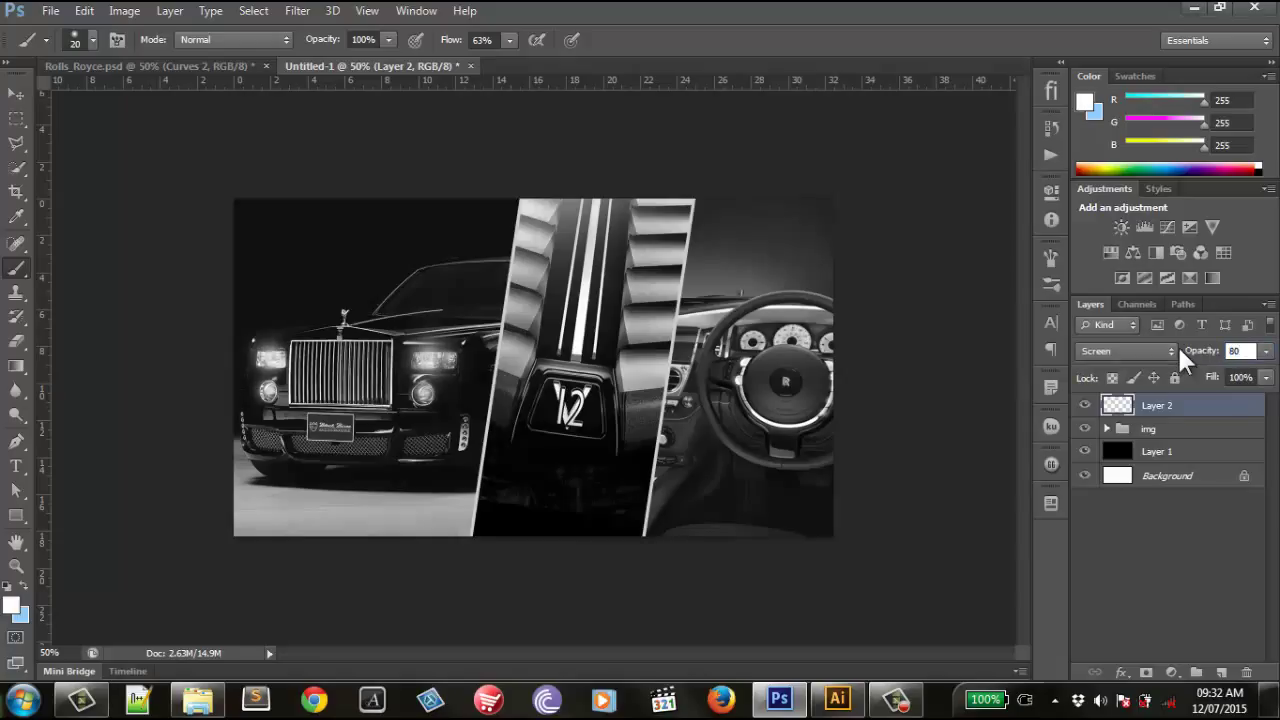
{"action": "key", "text": "Return"}
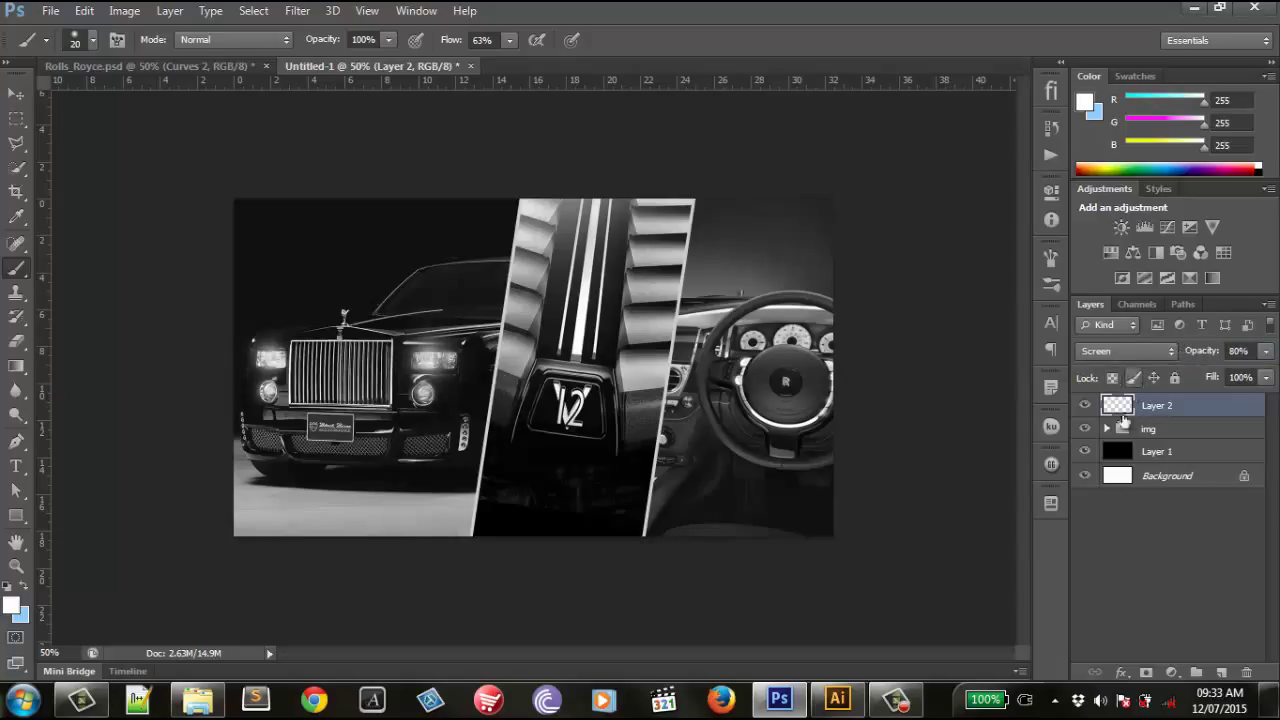
Step: On a new Layer 3, paint a 5-pixel white border around the collage edge
{"action": "left_click", "coordinate": [1222, 671]}
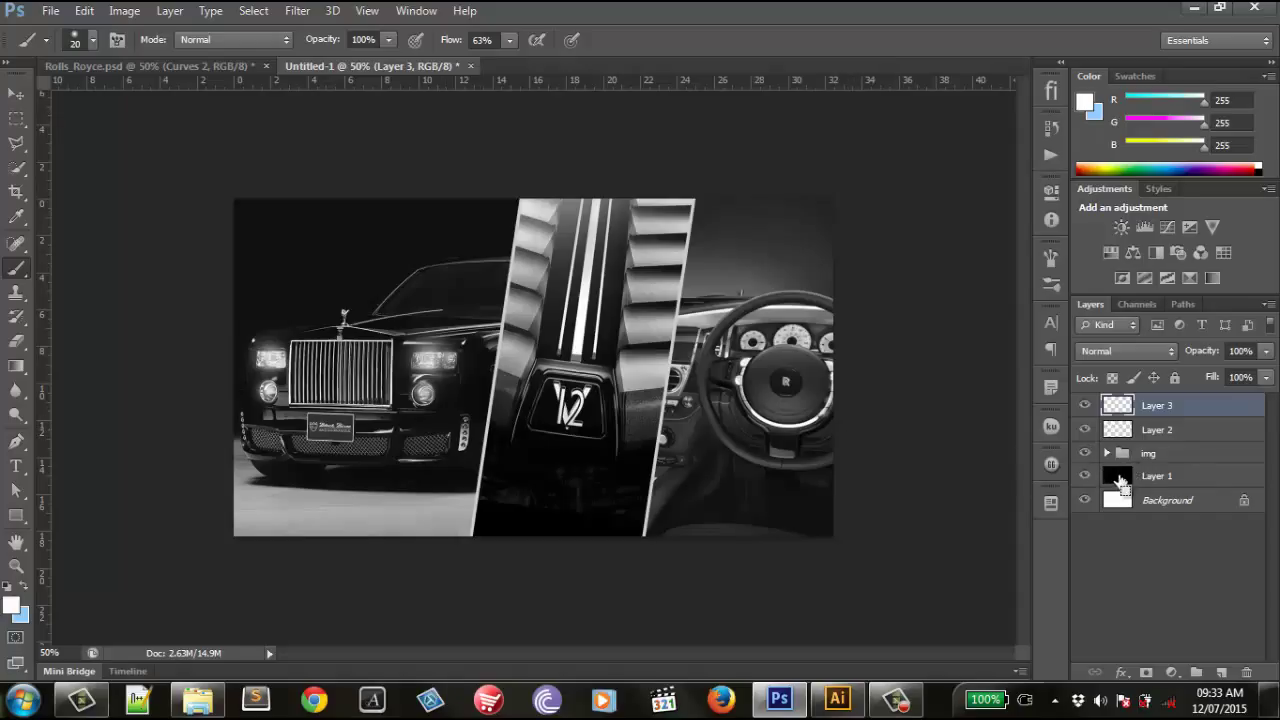
{"action": "left_click", "coordinate": [1119, 478], "text": "ctrl"}
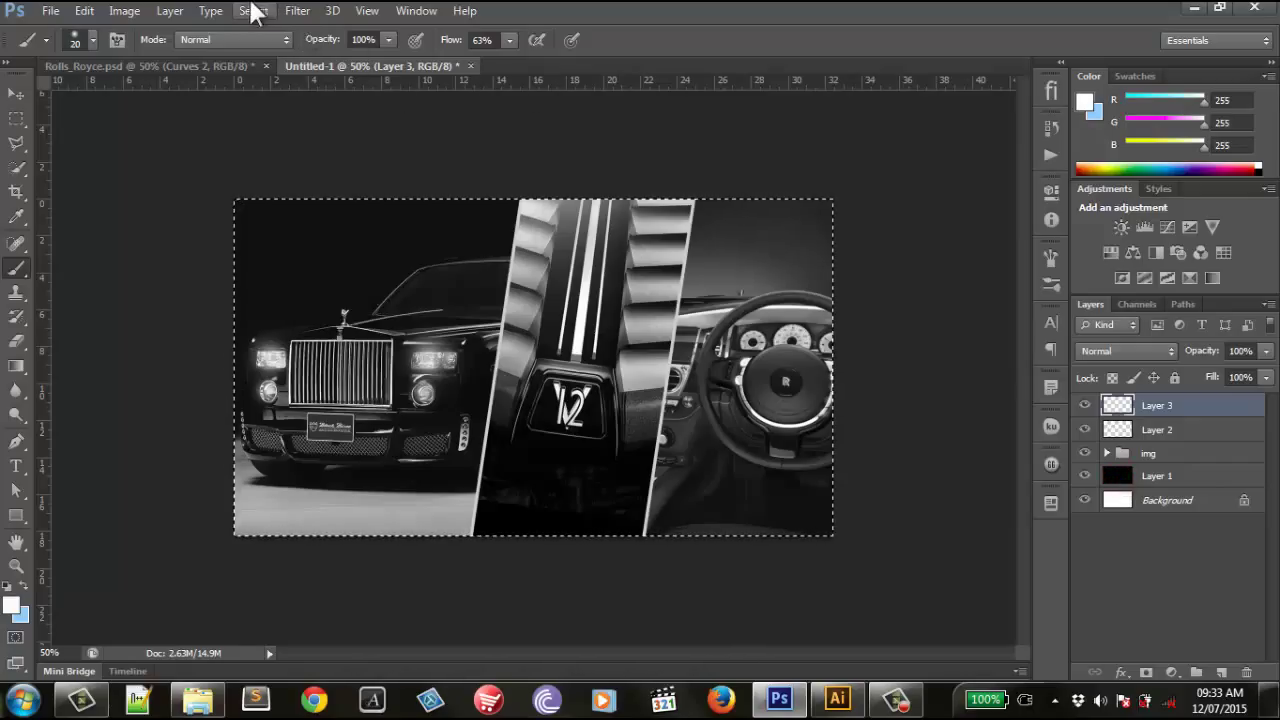
{"action": "left_click", "coordinate": [266, 10]}
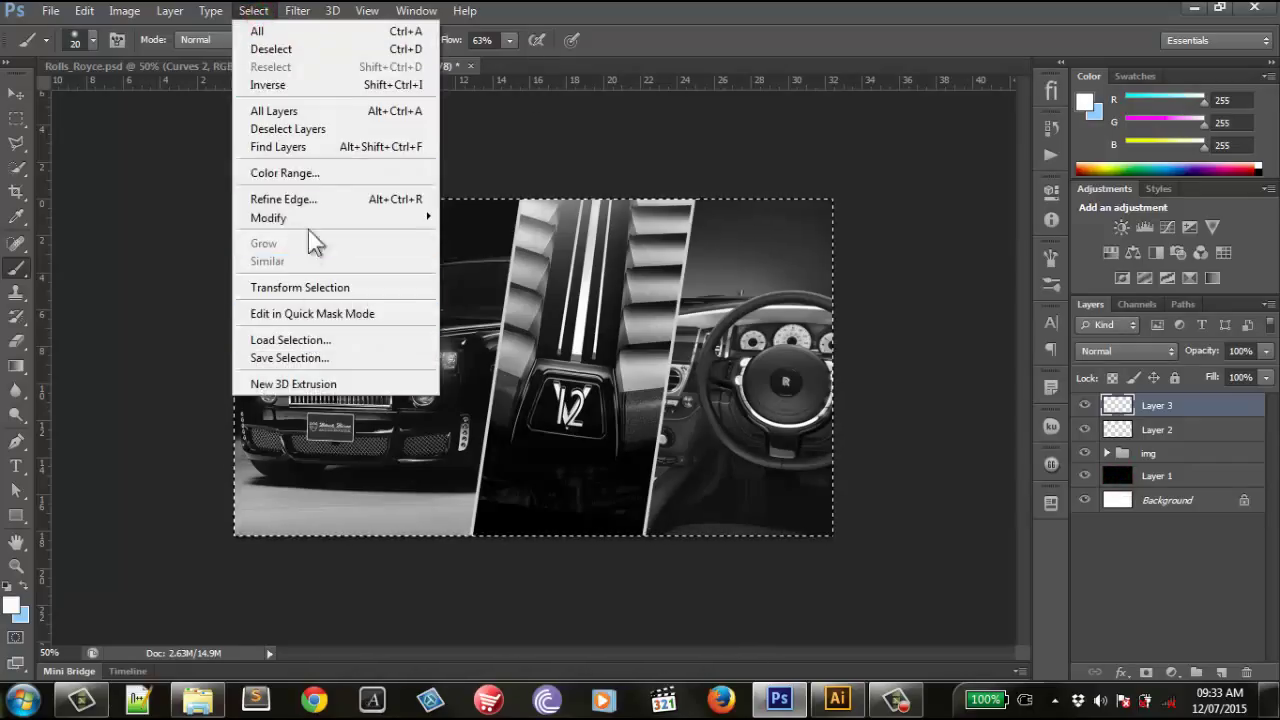
{"action": "mouse_move", "coordinate": [268, 218]}
{"action": "left_click", "coordinate": [197, 222]}
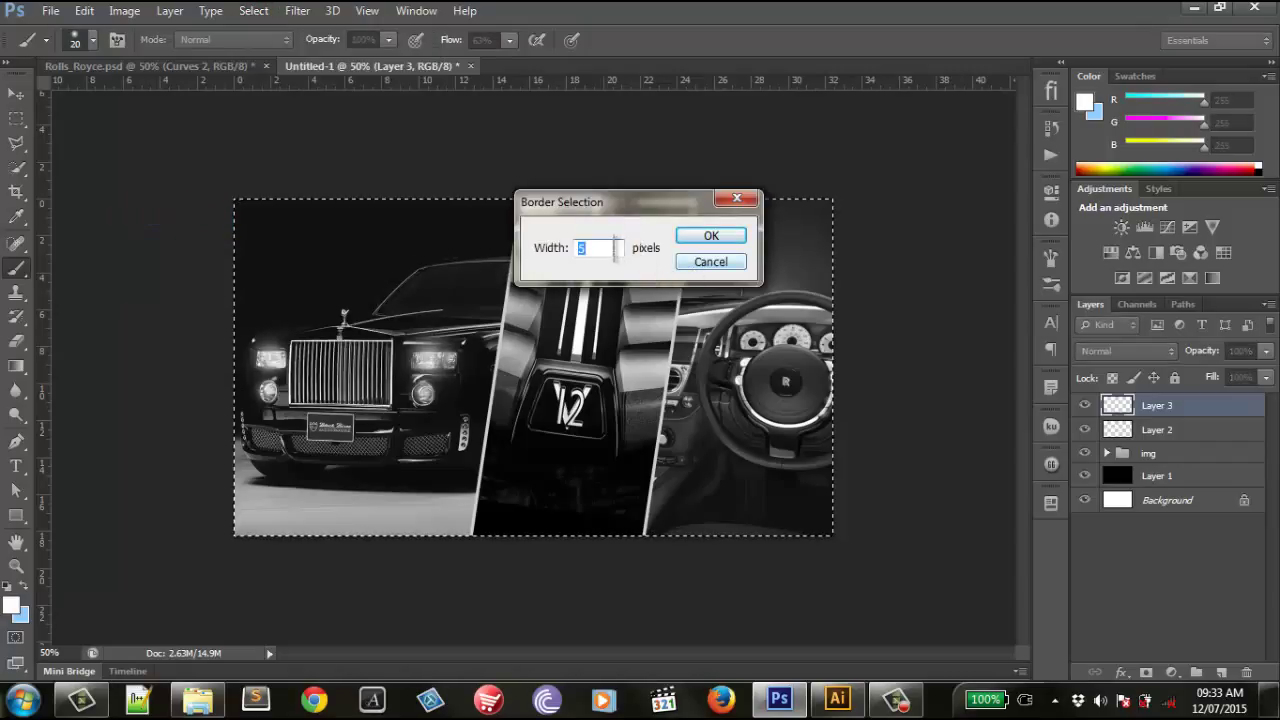
{"action": "left_click", "coordinate": [600, 248]}
{"action": "left_click", "coordinate": [711, 237]}
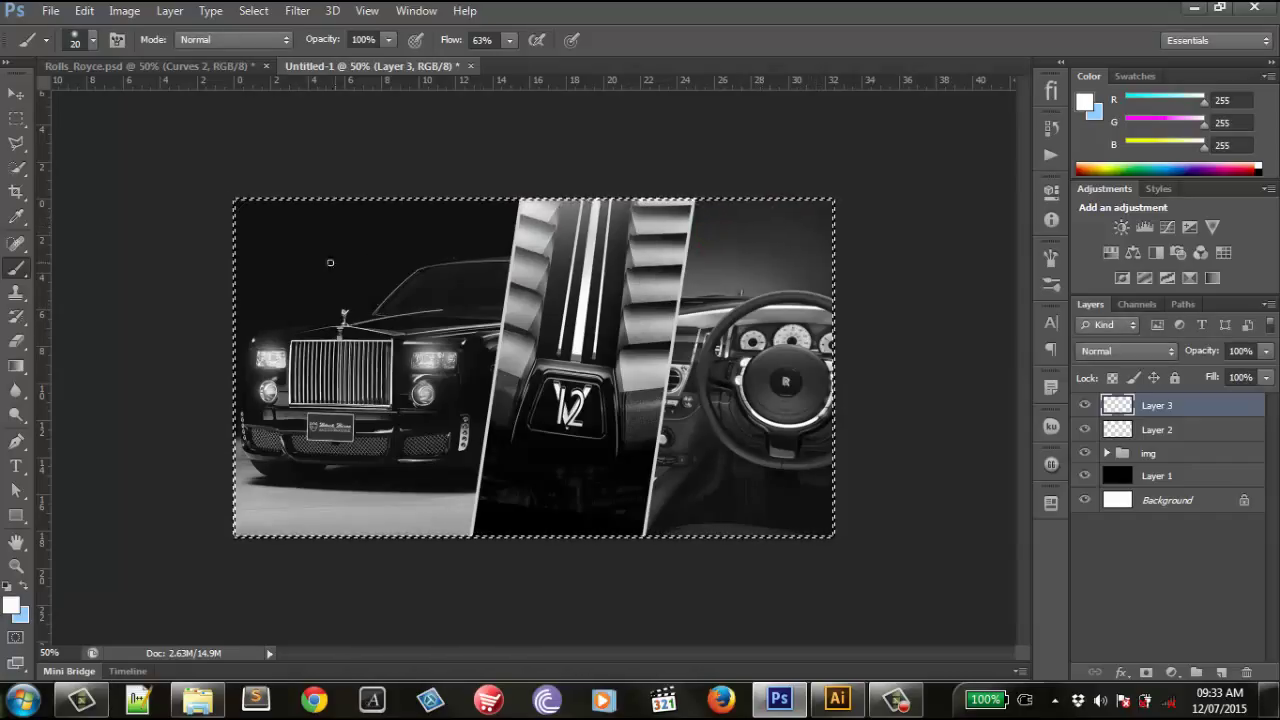
{"action": "left_click", "coordinate": [284, 522], "text": "shift"}
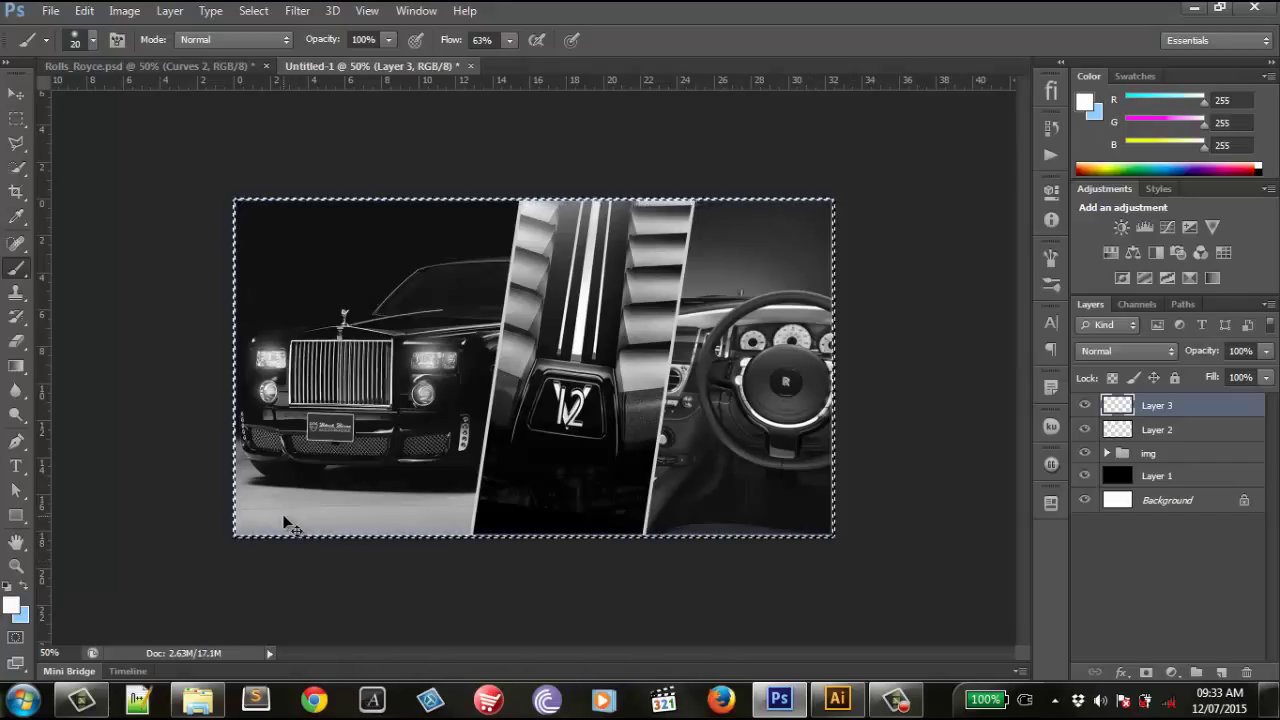
{"action": "key", "text": "ctrl+d"}
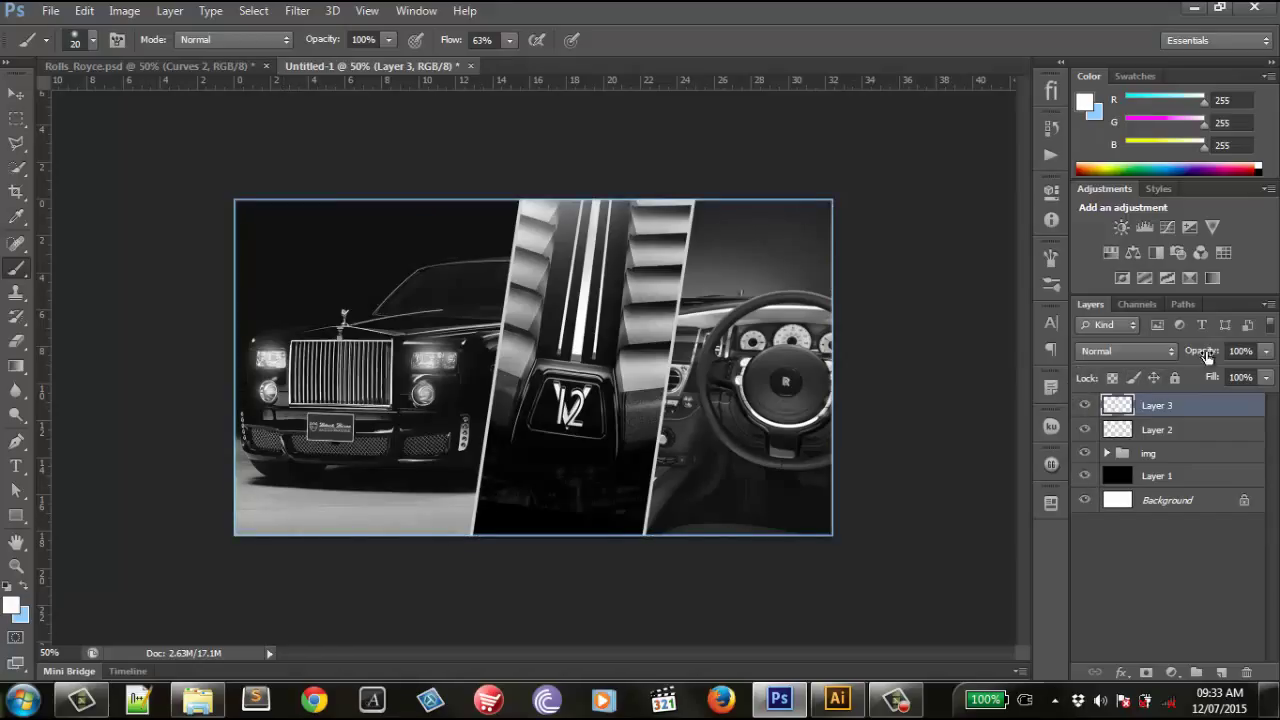
Step: Blend Layer 3 in Overlay mode and set the Eraser size to 175
{"action": "left_click", "coordinate": [1168, 351]}
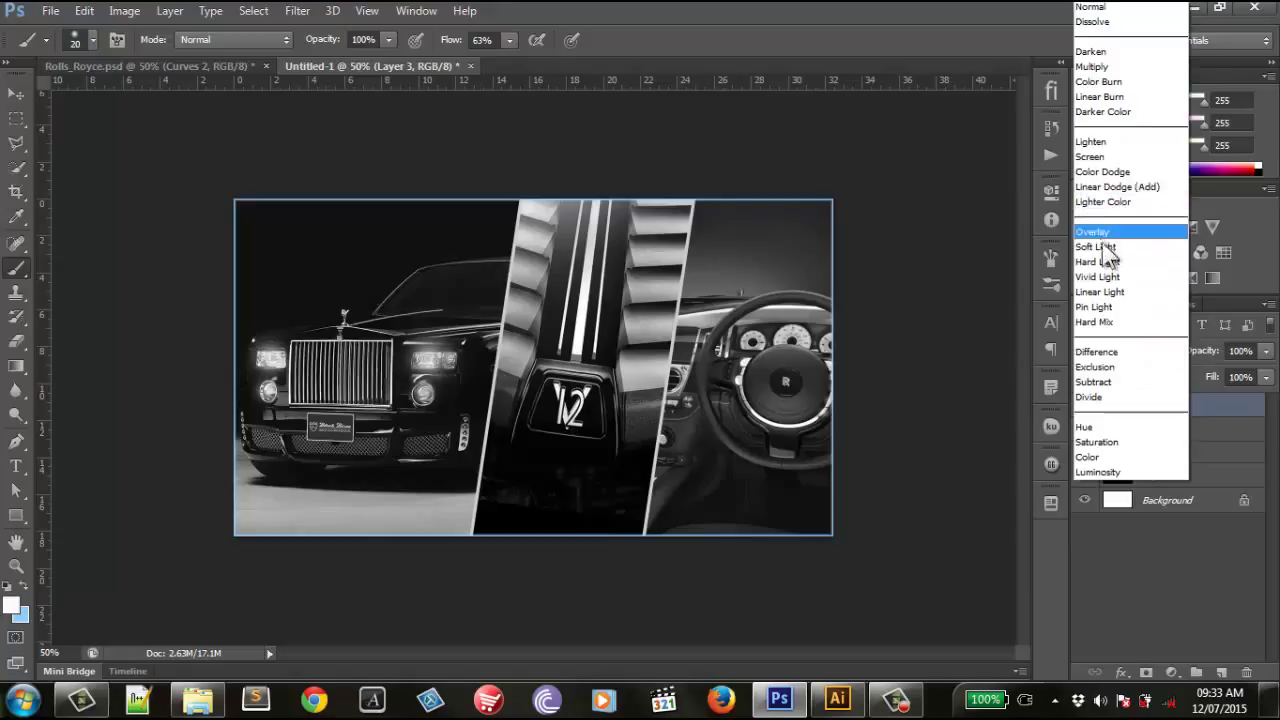
{"action": "left_click", "coordinate": [1100, 246]}
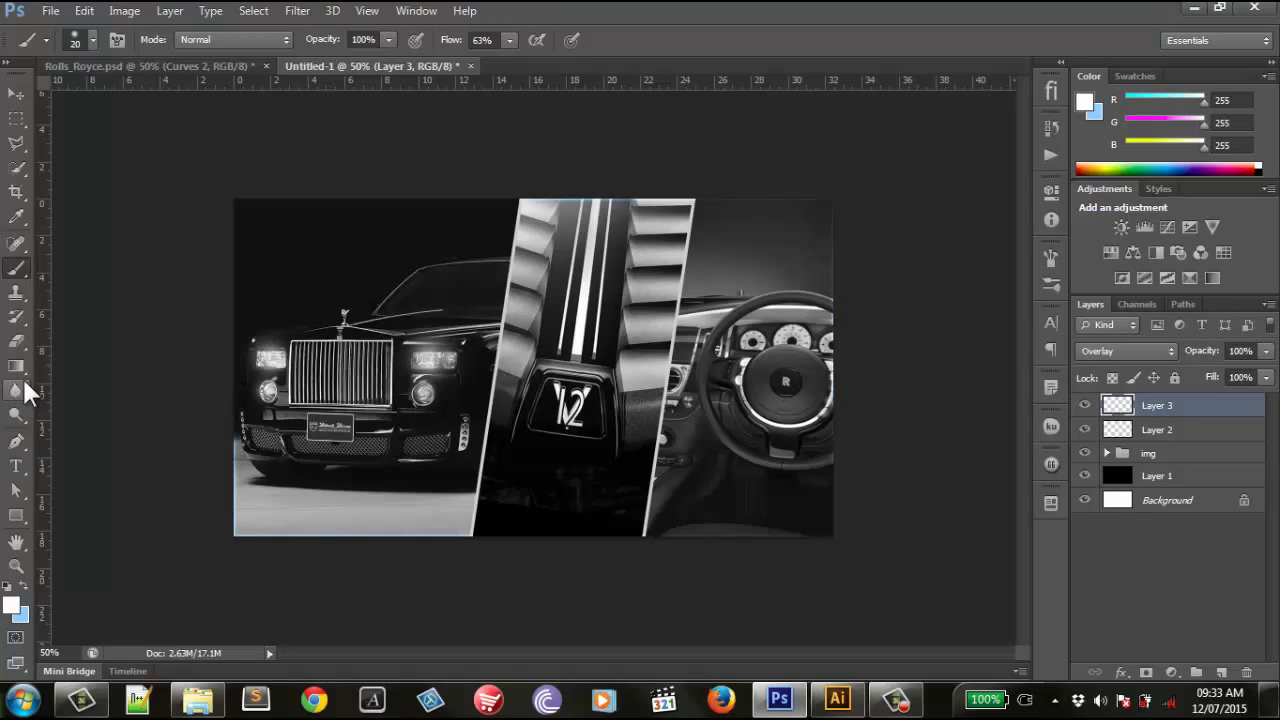
{"action": "left_click", "coordinate": [14, 343]}
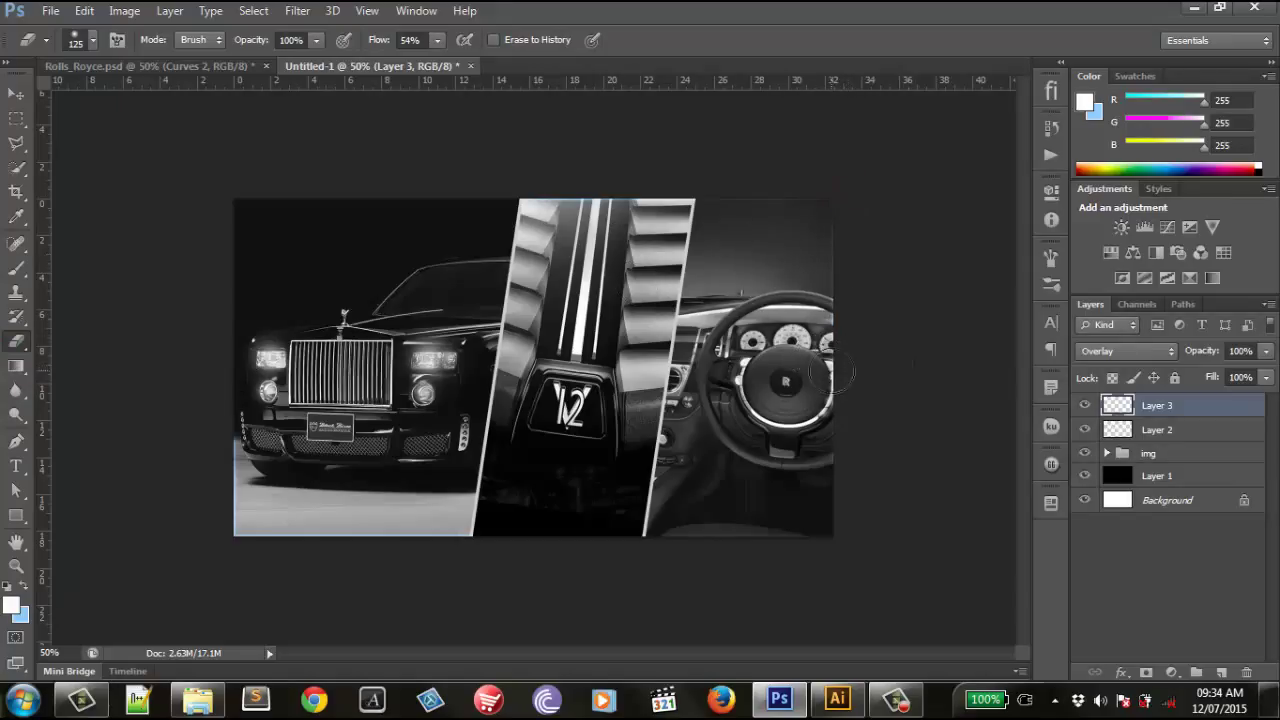
{"action": "key", "text": "bracketright"}
{"action": "key", "text": "bracketright"}
{"action": "left_click", "coordinate": [755, 193]}
Step: Erase stray glow around the car's lower left, then add an empty Layer 4
{"action": "left_click", "coordinate": [837, 315]}
{"action": "left_click", "coordinate": [757, 521]}
{"action": "left_click", "coordinate": [377, 532]}
{"action": "left_click", "coordinate": [200, 403]}
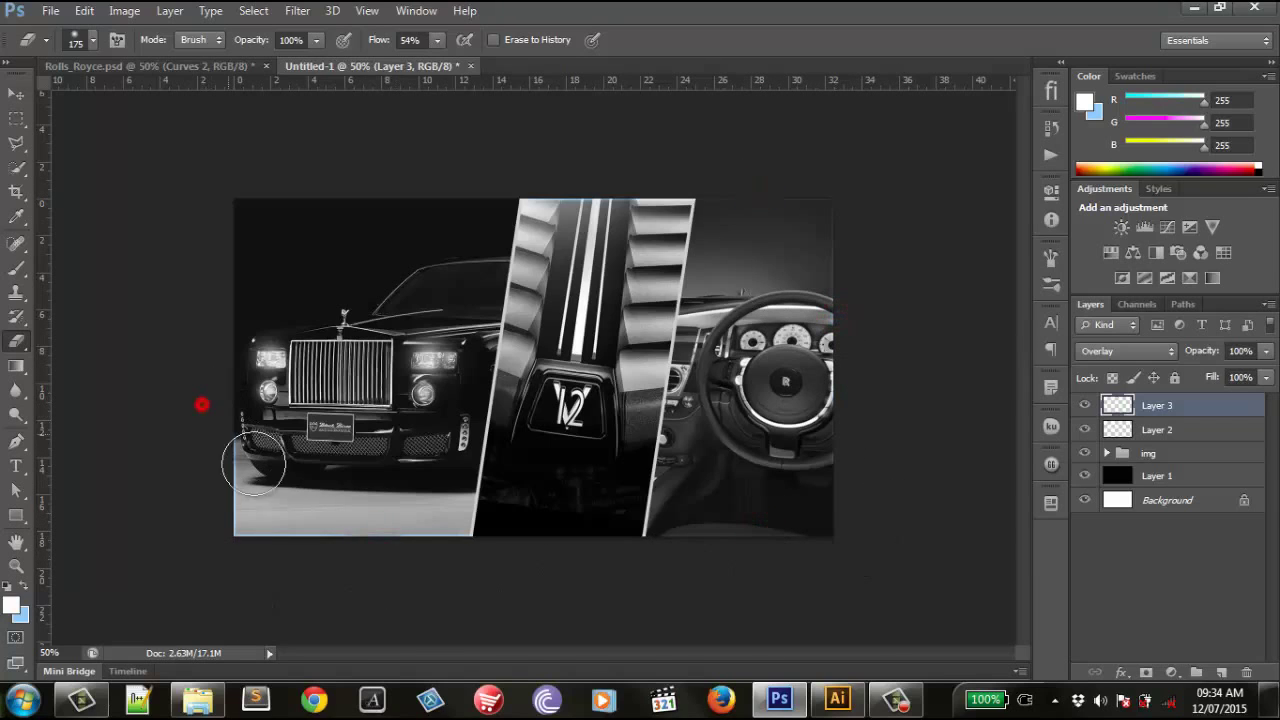
{"action": "left_click", "coordinate": [190, 441]}
{"action": "left_click", "coordinate": [1222, 671]}
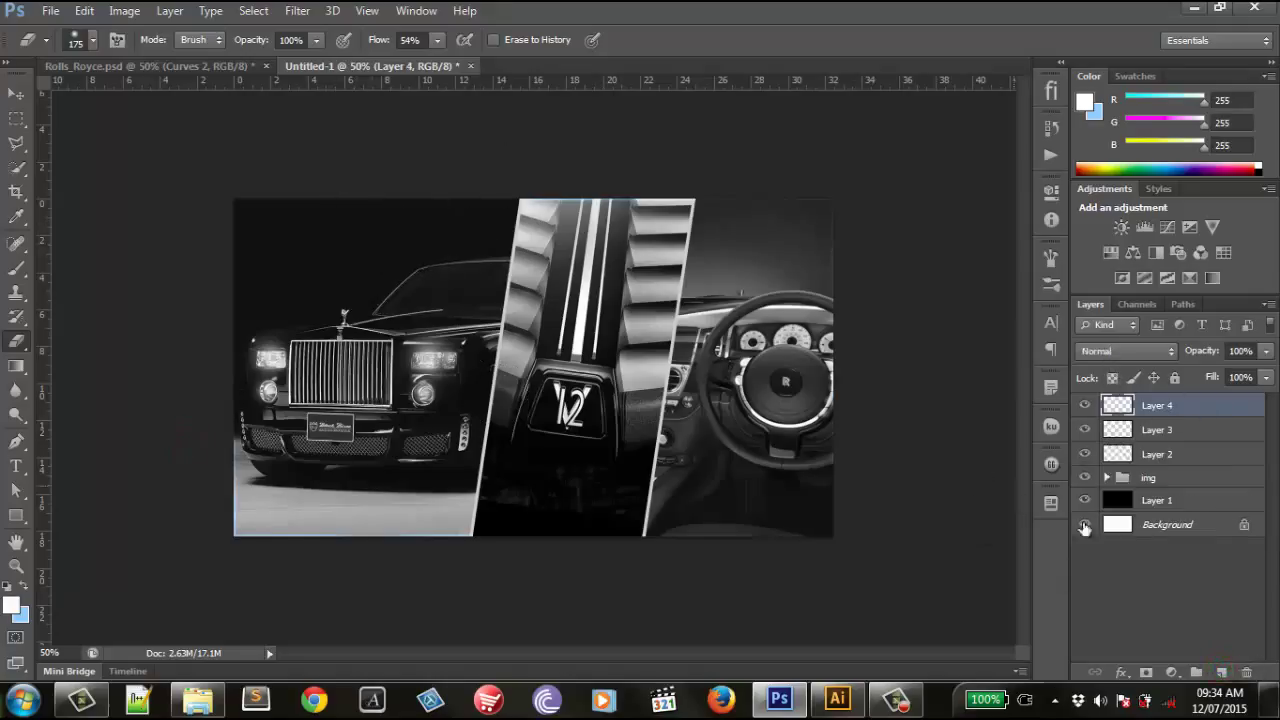
Step: Turn Layer 1's outline into a 3-pixel border selection on Layer 4, then deselect
{"action": "left_click", "coordinate": [1121, 500], "text": "ctrl"}
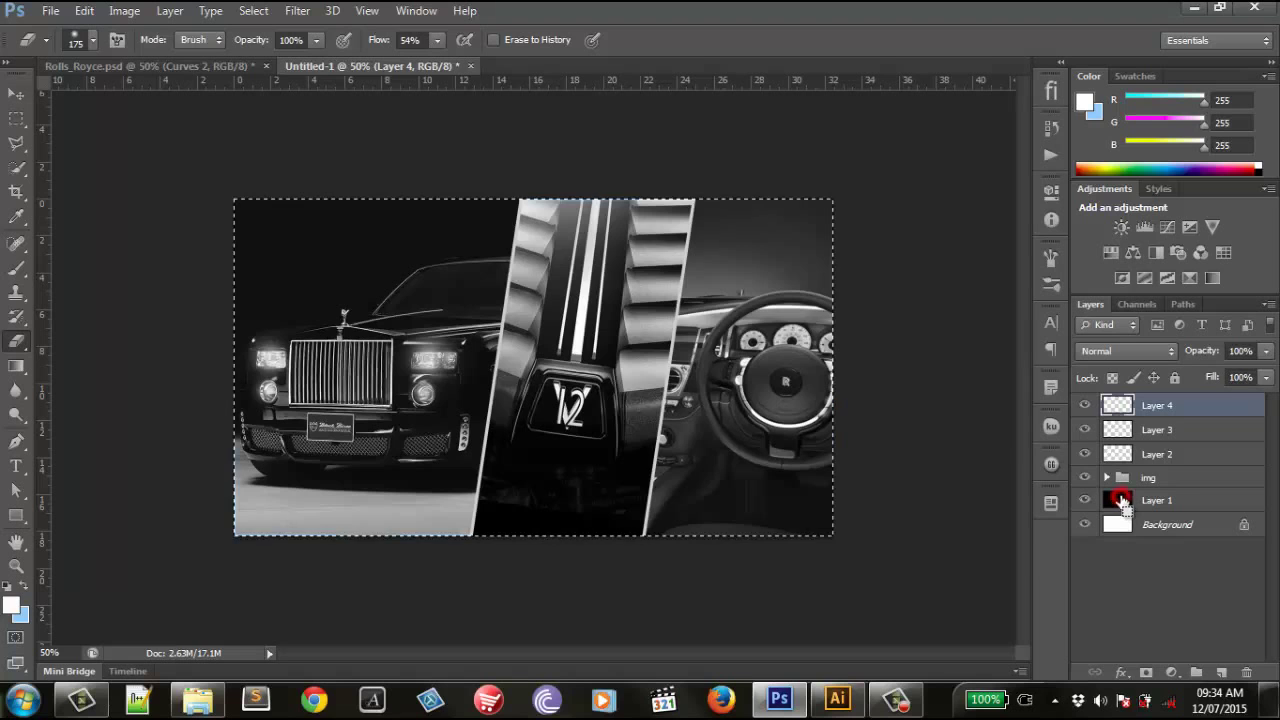
{"action": "left_click", "coordinate": [297, 12]}
{"action": "mouse_move", "coordinate": [268, 218]}
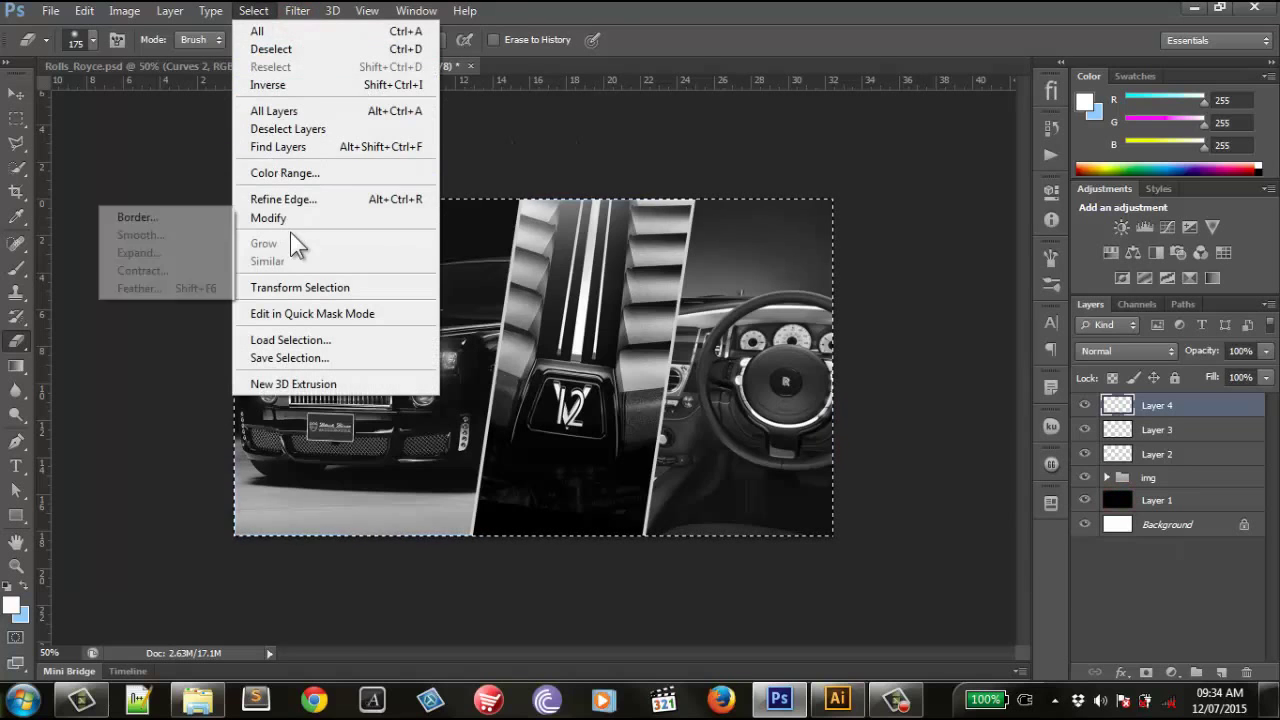
{"action": "left_click", "coordinate": [212, 222]}
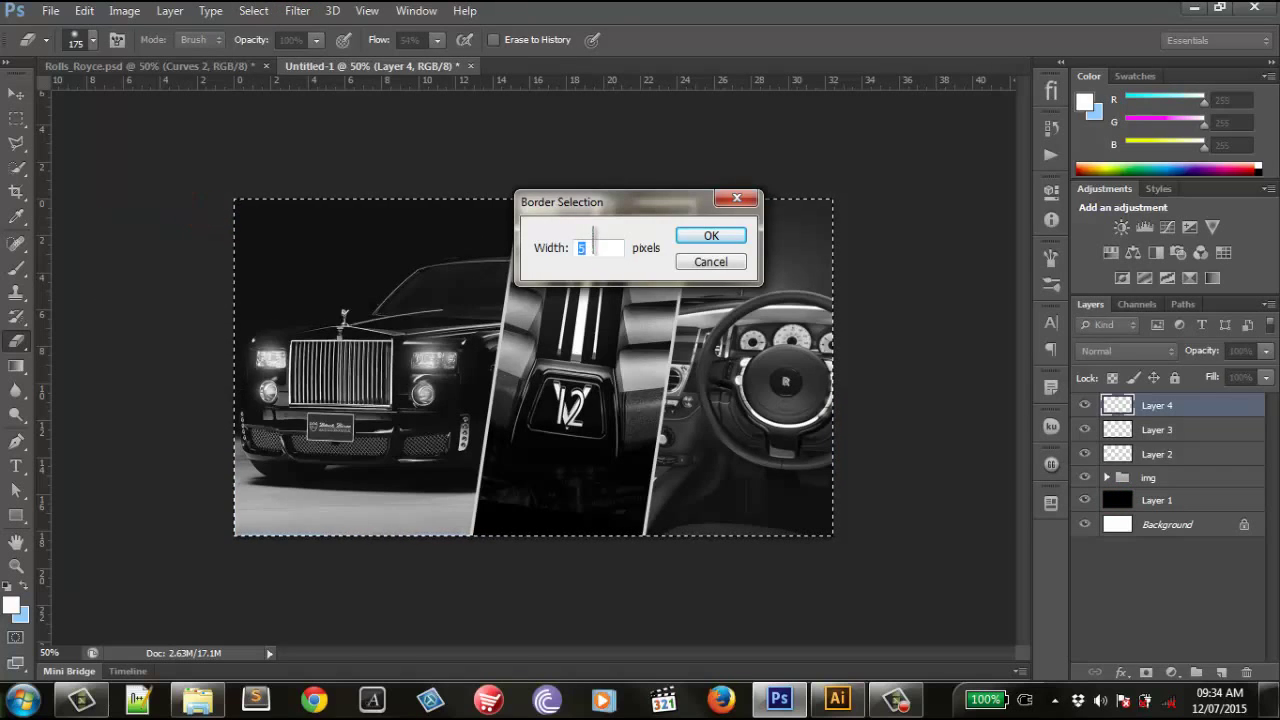
{"action": "left_click_drag", "start_coordinate": [593, 247], "coordinate": [540, 250]}
{"action": "type", "text": "3"}
{"action": "key", "text": "Return"}
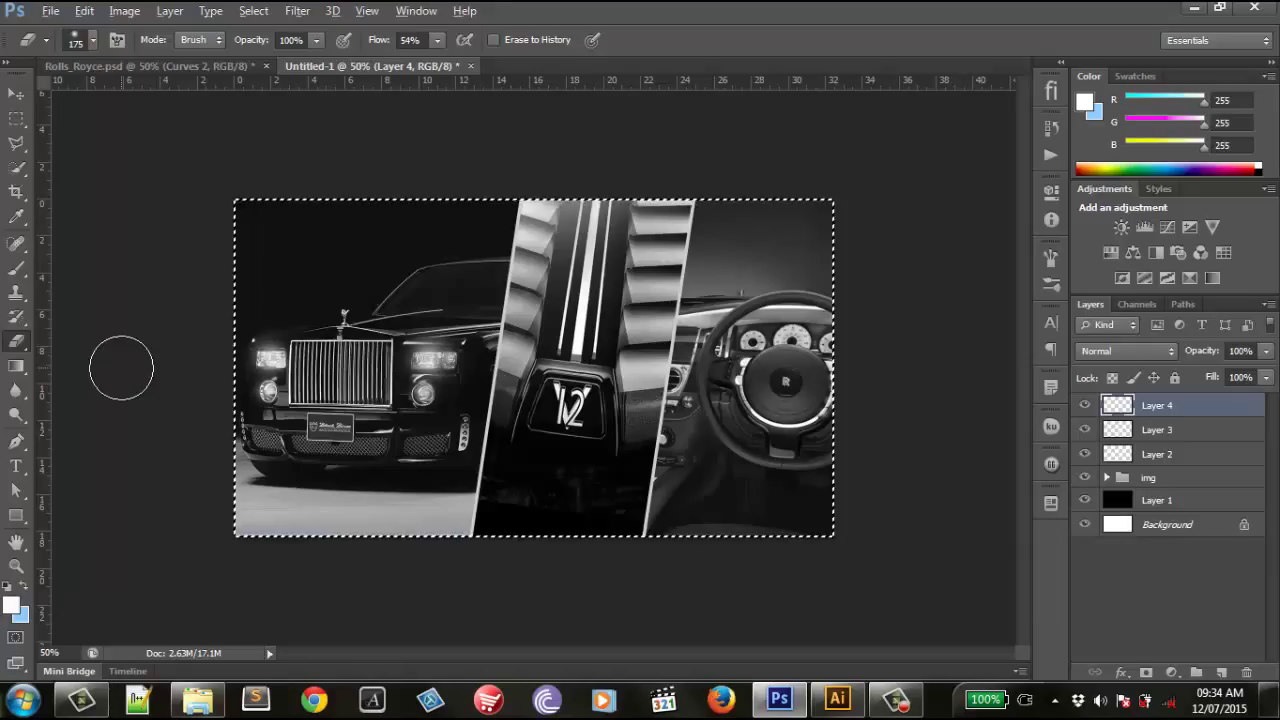
{"action": "key", "text": "ctrl+d"}
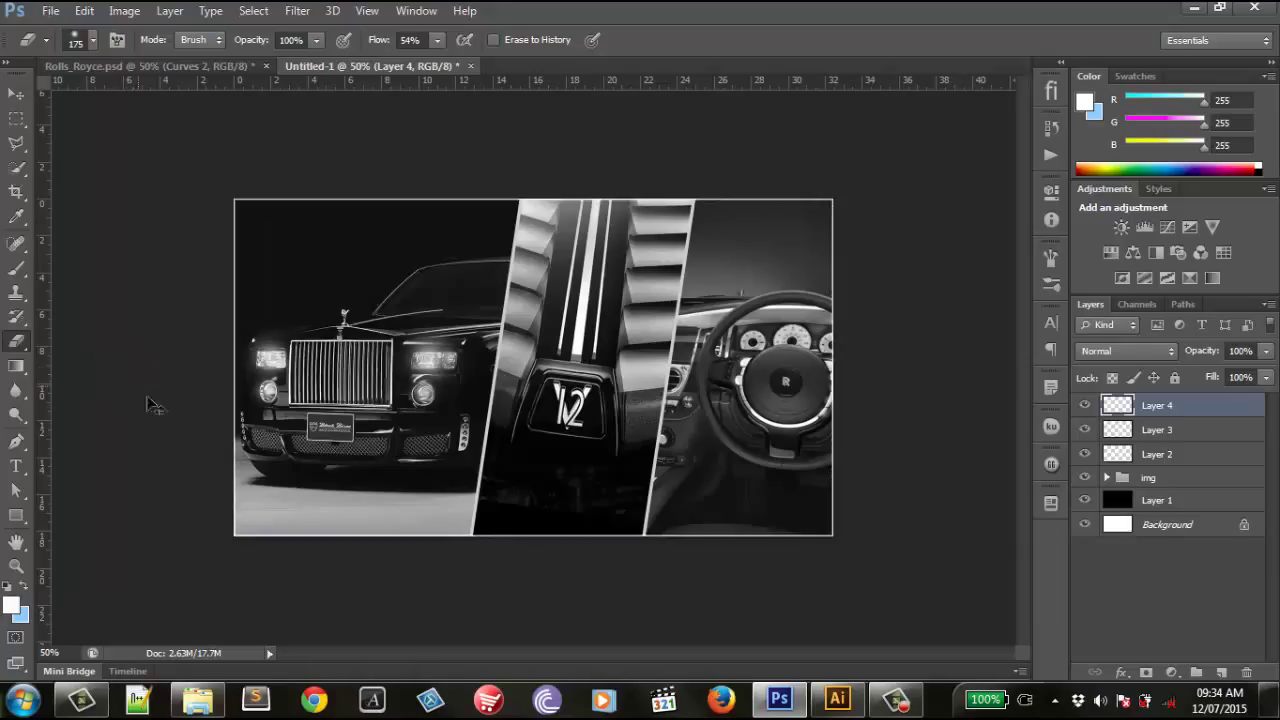
Step: Blend the border layer in Overlay mode at 80% opacity, after trying Screen
{"action": "left_click", "coordinate": [1085, 405]}
{"action": "left_click", "coordinate": [1085, 405]}
{"action": "left_click", "coordinate": [1150, 351]}
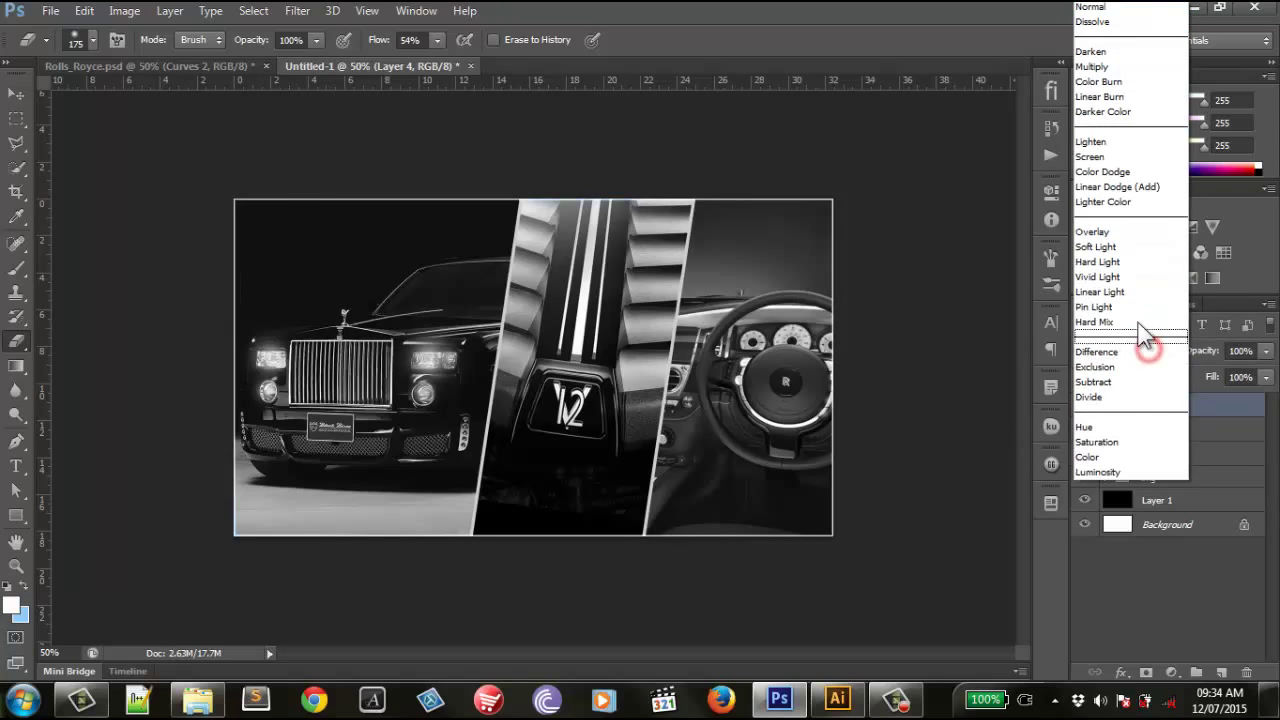
{"action": "left_click", "coordinate": [1113, 156]}
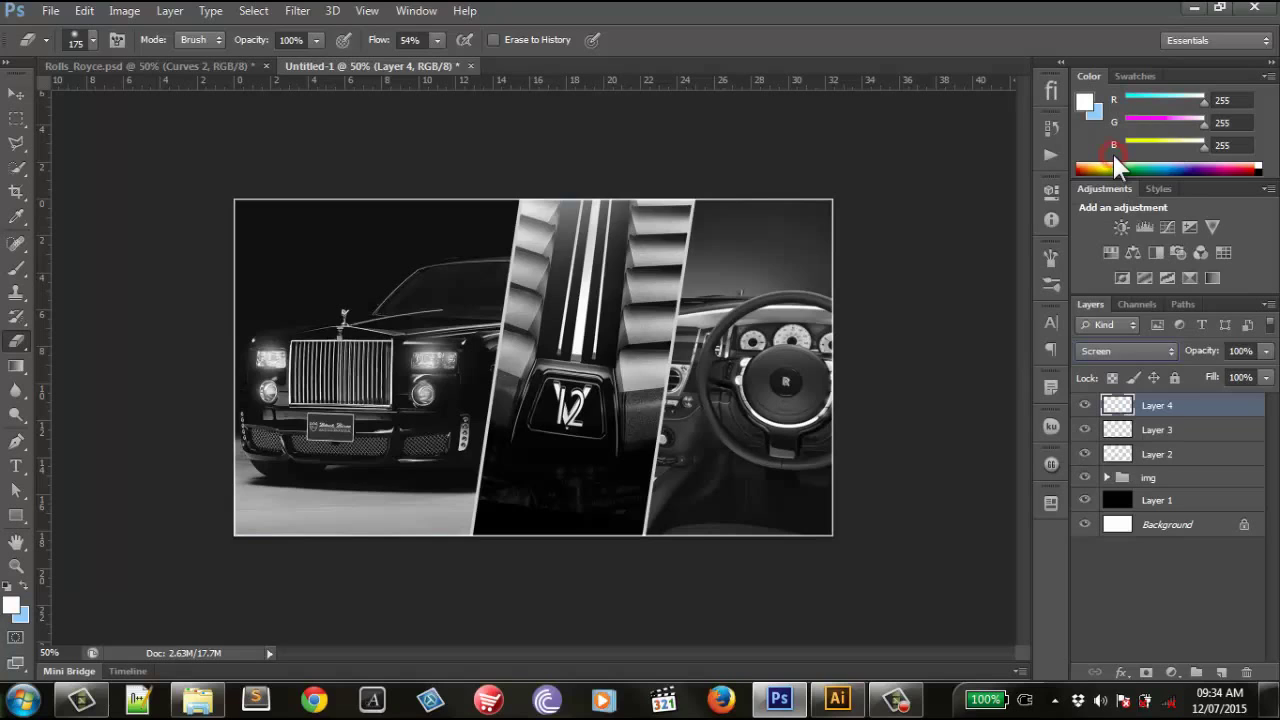
{"action": "left_click", "coordinate": [1120, 350]}
{"action": "left_click", "coordinate": [1107, 245]}
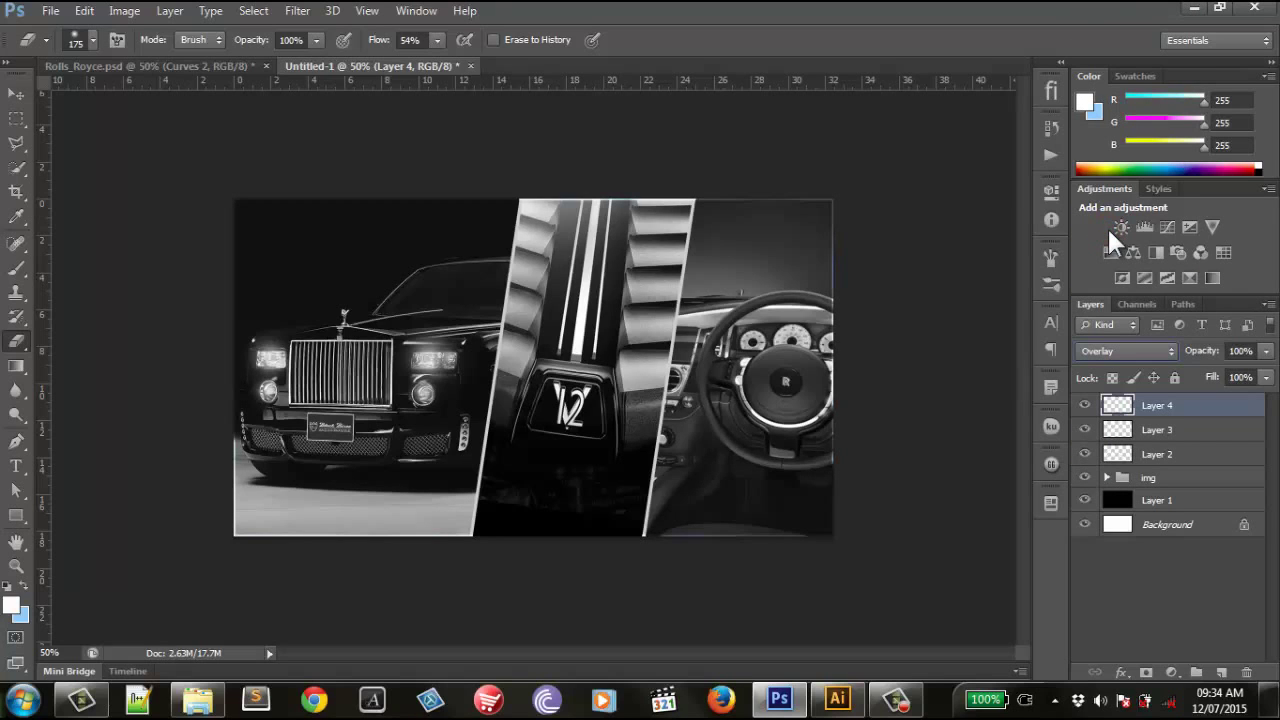
{"action": "left_click", "coordinate": [1085, 405]}
{"action": "left_click", "coordinate": [1085, 405]}
{"action": "mouse_move", "coordinate": [1216, 354]}
{"action": "left_mouse_down"}
{"action": "mouse_move", "coordinate": [1189, 353]}
{"action": "mouse_move", "coordinate": [1225, 355]}
{"action": "left_mouse_up"}
Step: Erase the border at the middle panel's top, along the right edge and the bottom
{"action": "left_click", "coordinate": [612, 202]}
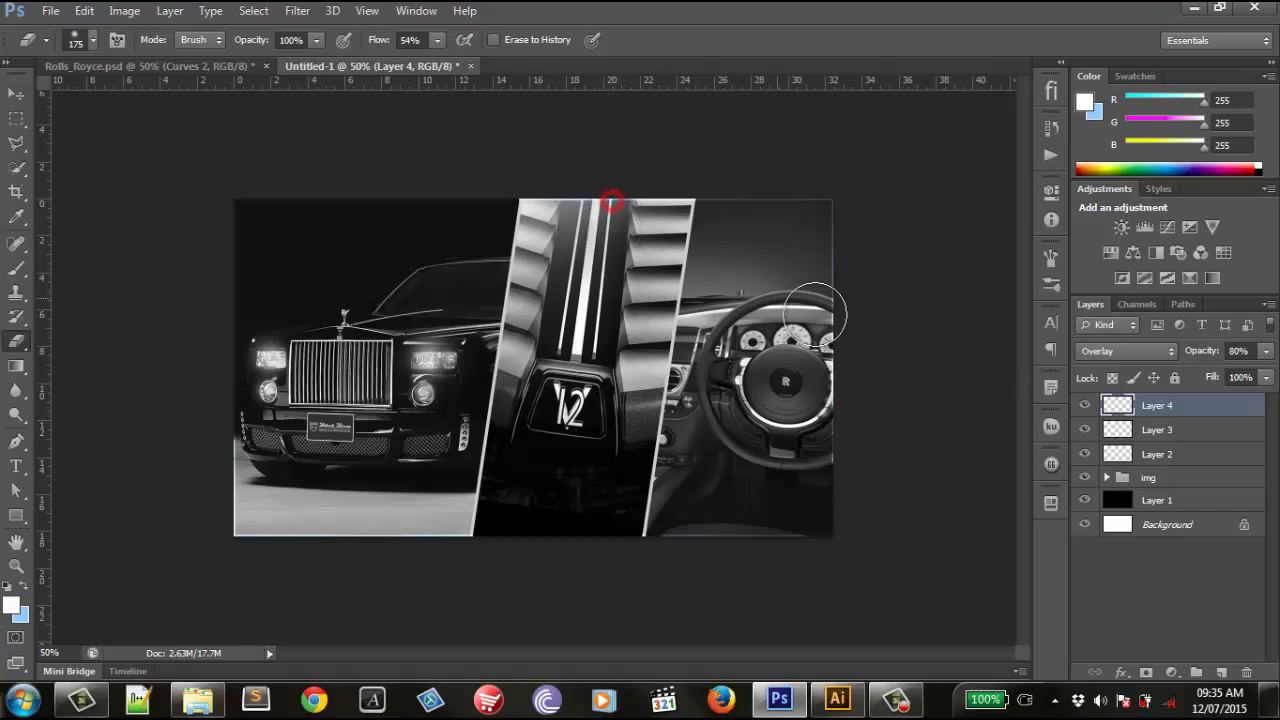
{"action": "left_click", "coordinate": [803, 195]}
{"action": "left_click", "coordinate": [834, 265]}
{"action": "left_click", "coordinate": [851, 405]}
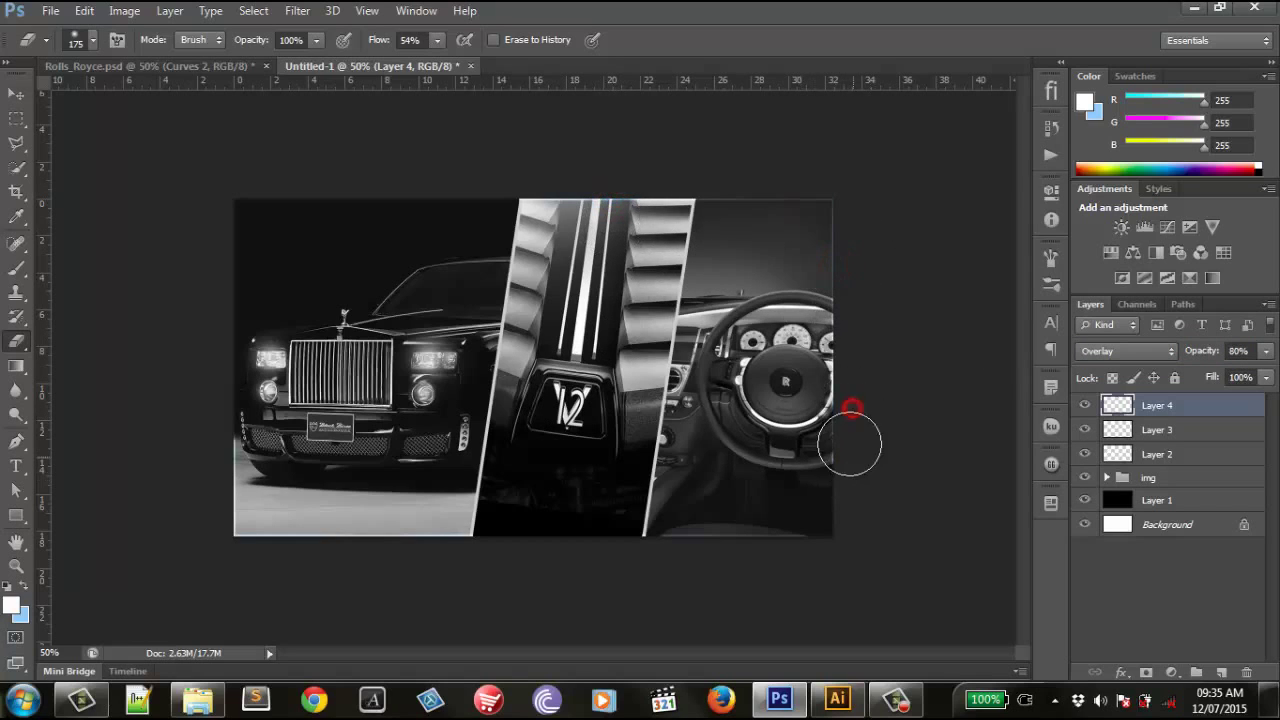
{"action": "left_click", "coordinate": [719, 535]}
{"action": "left_click", "coordinate": [384, 546]}
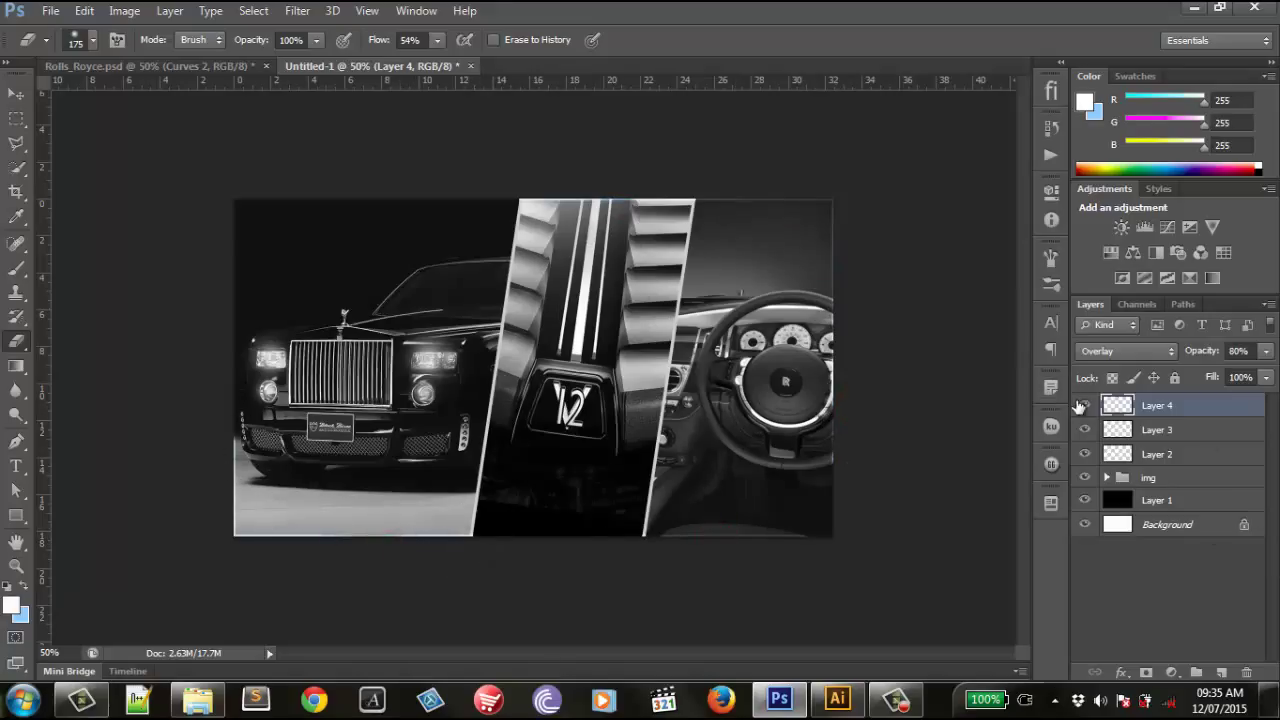
Step: Compare the image with and without the border, then select the Move tool
{"action": "left_click", "coordinate": [1079, 404]}
{"action": "left_click", "coordinate": [1079, 404]}
{"action": "left_click", "coordinate": [1079, 404]}
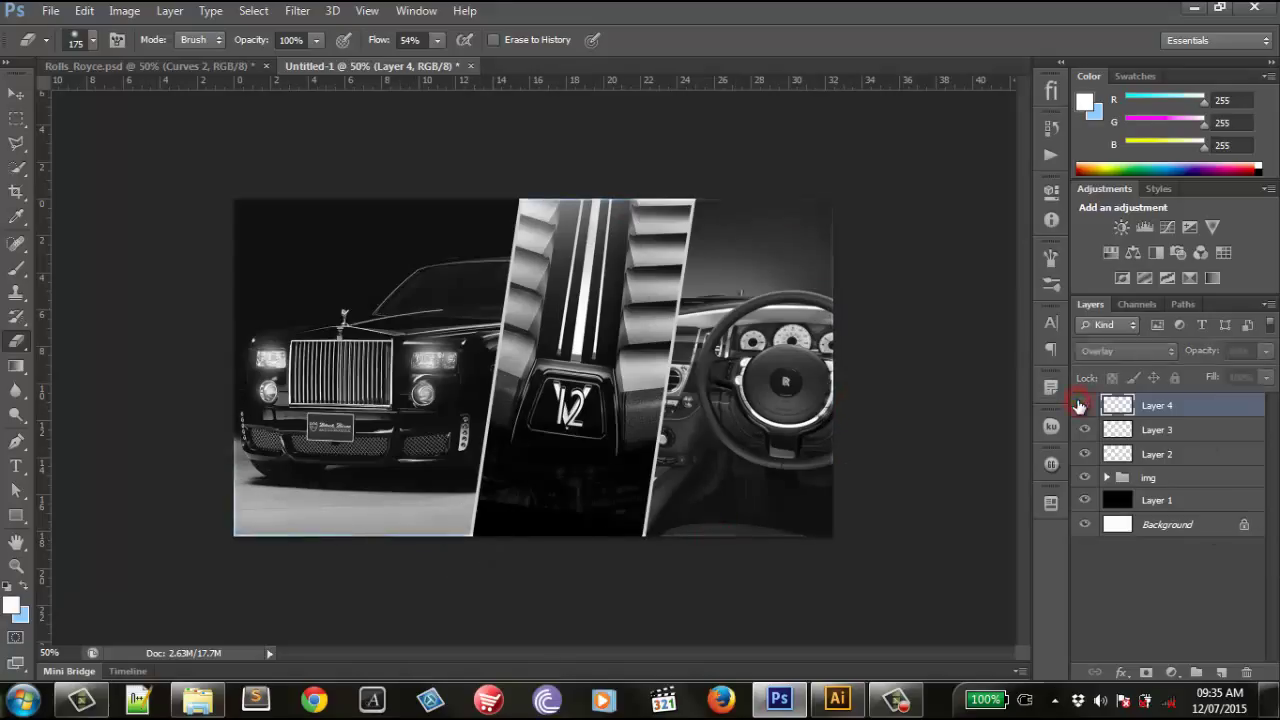
{"action": "left_click", "coordinate": [1079, 404]}
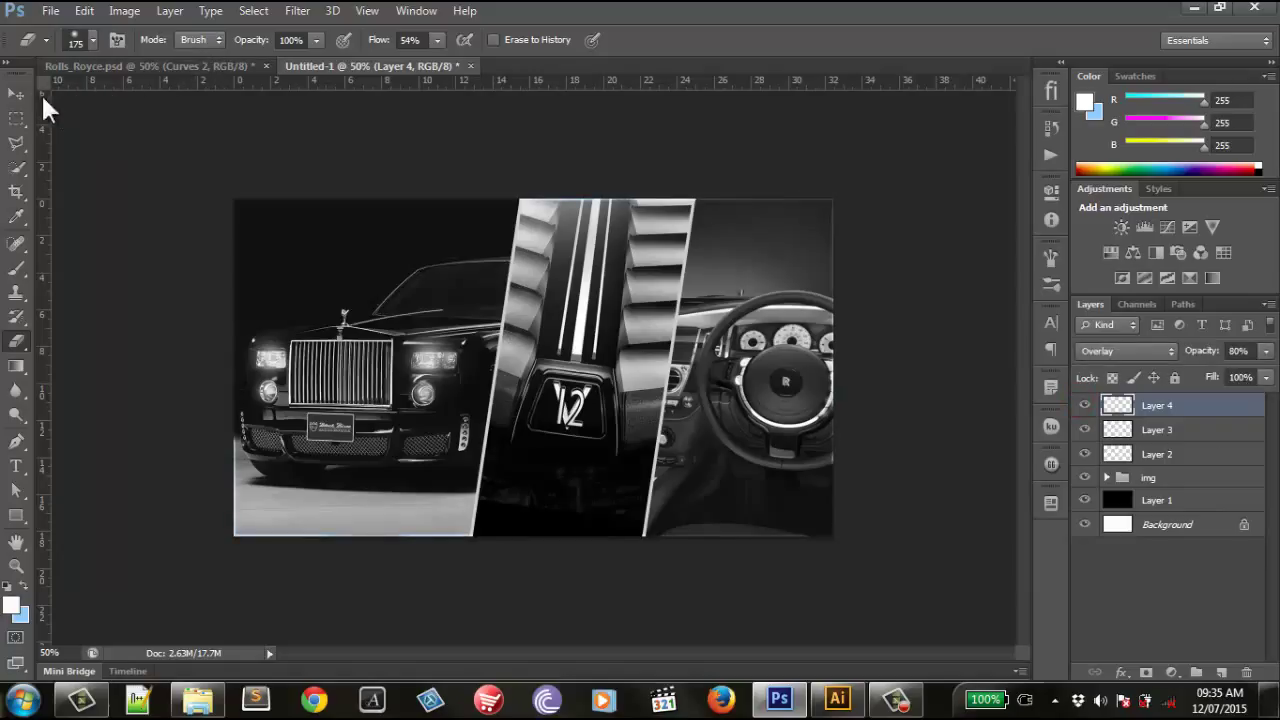
{"action": "left_click", "coordinate": [18, 93]}
{"action": "left_click", "coordinate": [105, 221]}
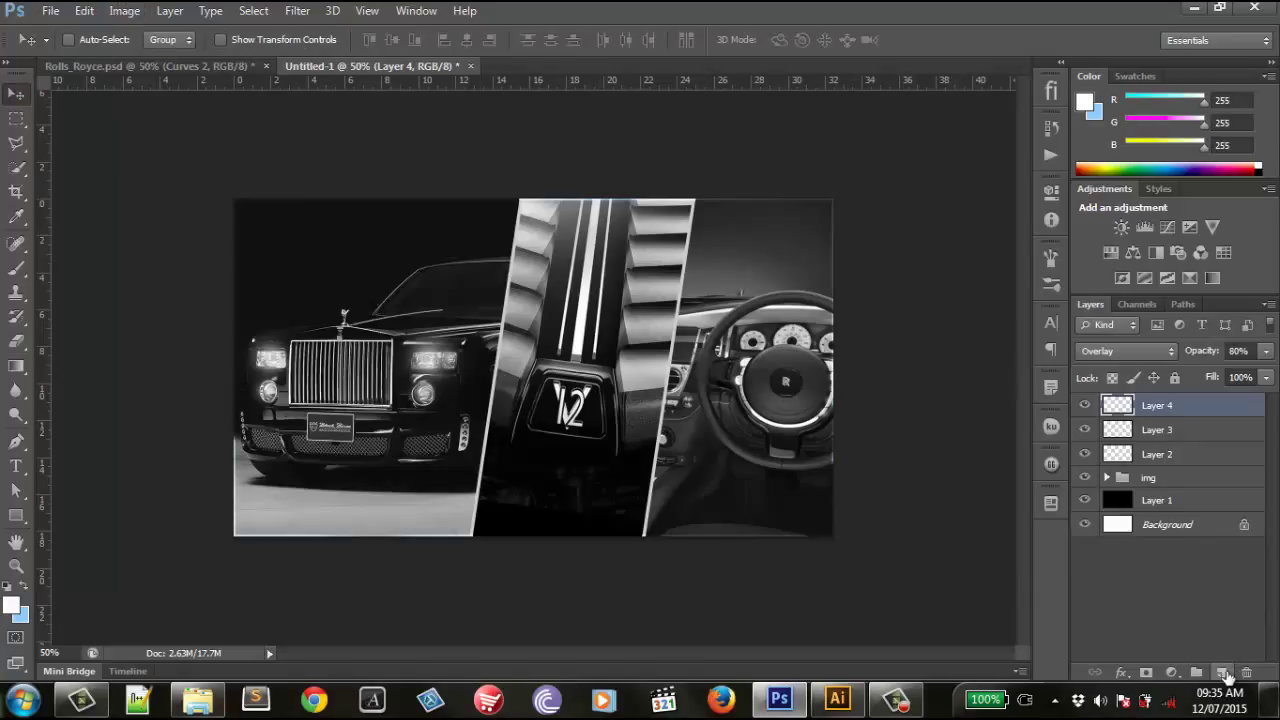
Step: Rename Layer 4 to WB, Layer 3 to BB and Layer 2 to Shines
{"action": "left_click", "coordinate": [1085, 405]}
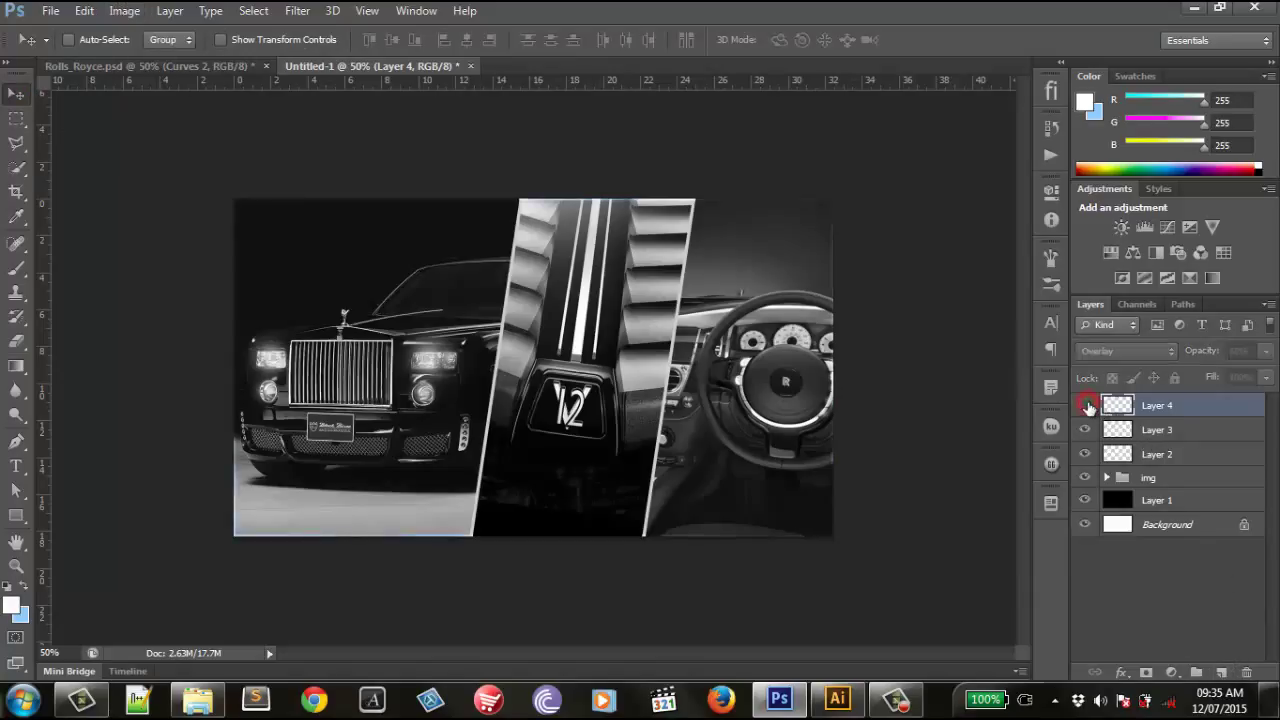
{"action": "left_click", "coordinate": [1086, 406]}
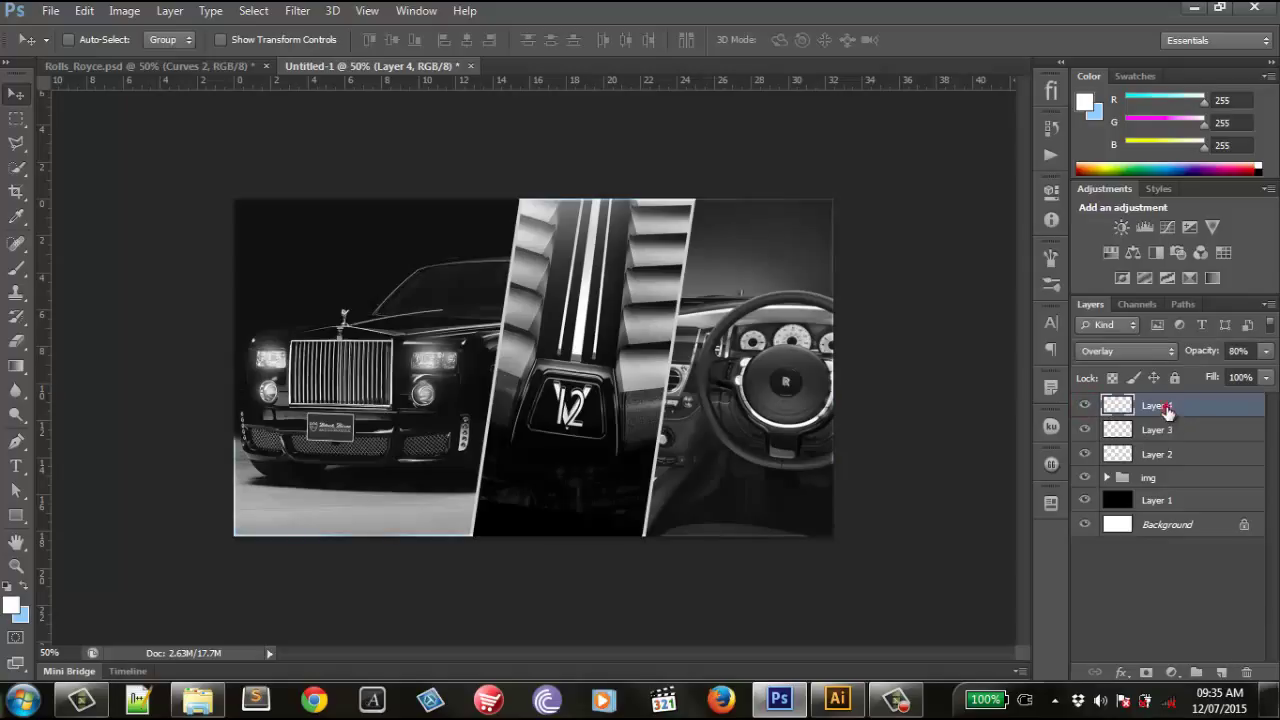
{"action": "double_click", "coordinate": [1165, 407]}
{"action": "type", "text": "WB"}
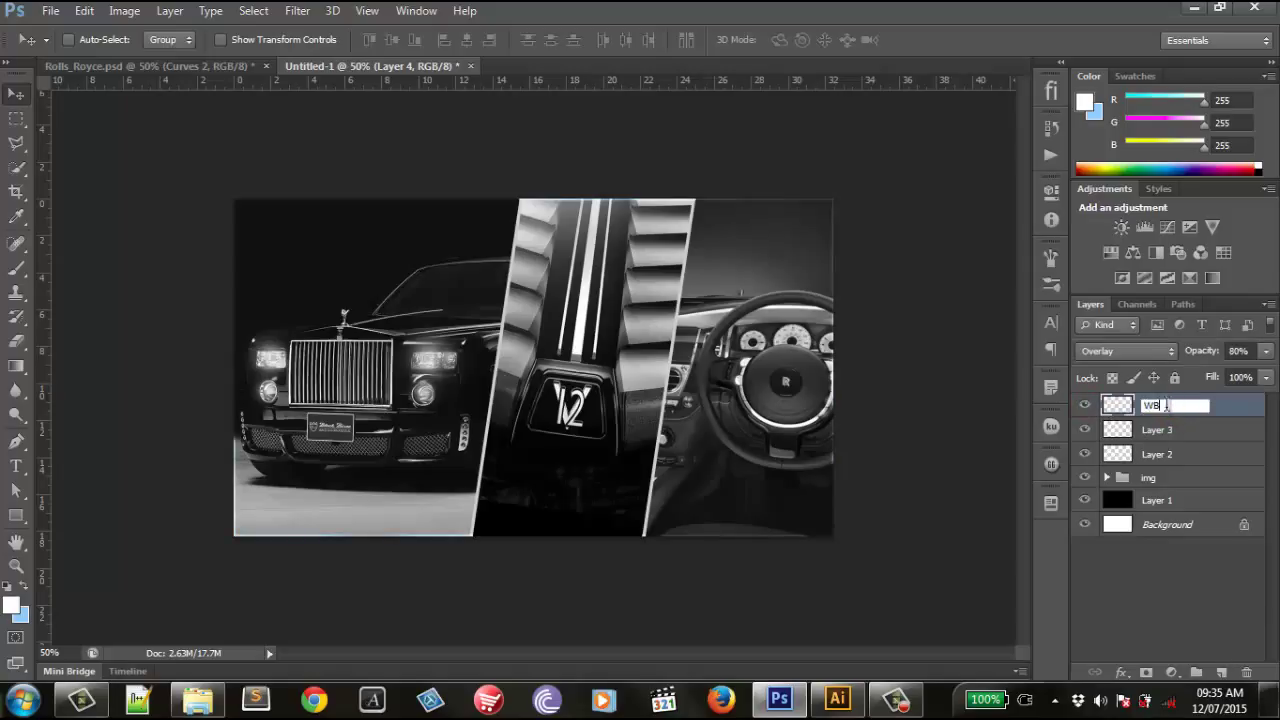
{"action": "key", "text": "Return"}
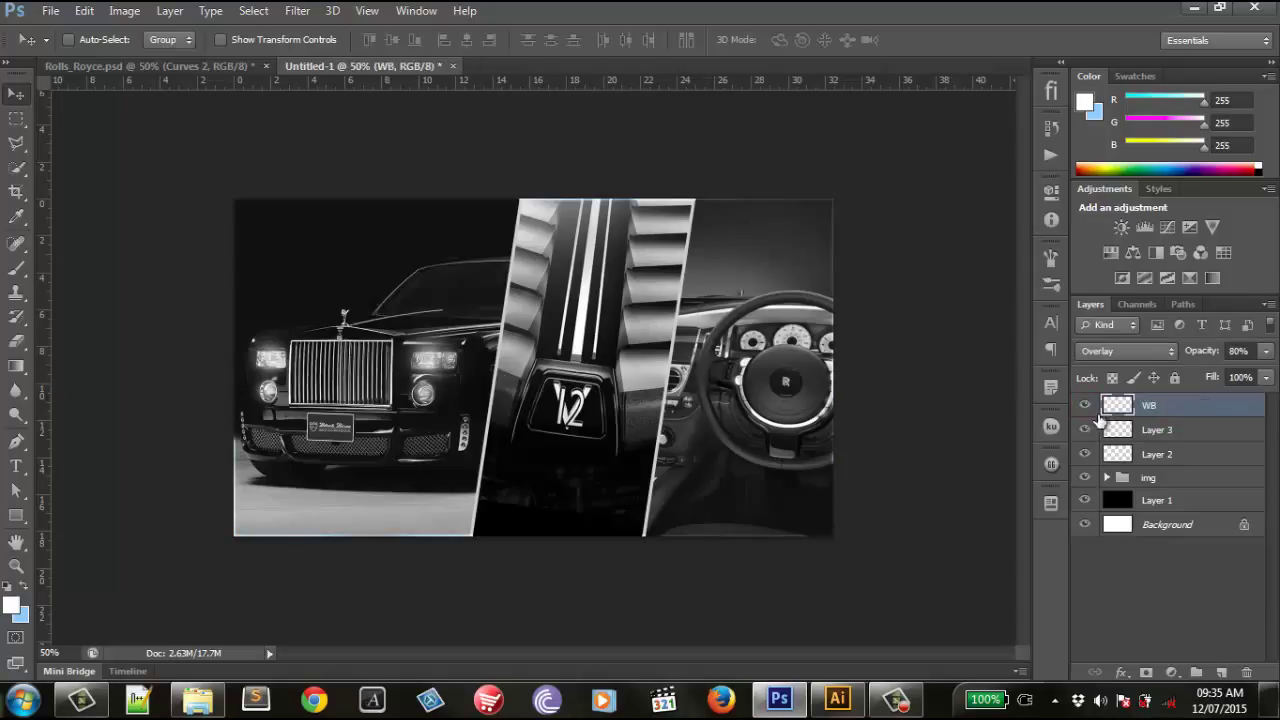
{"action": "double_click", "coordinate": [1155, 429]}
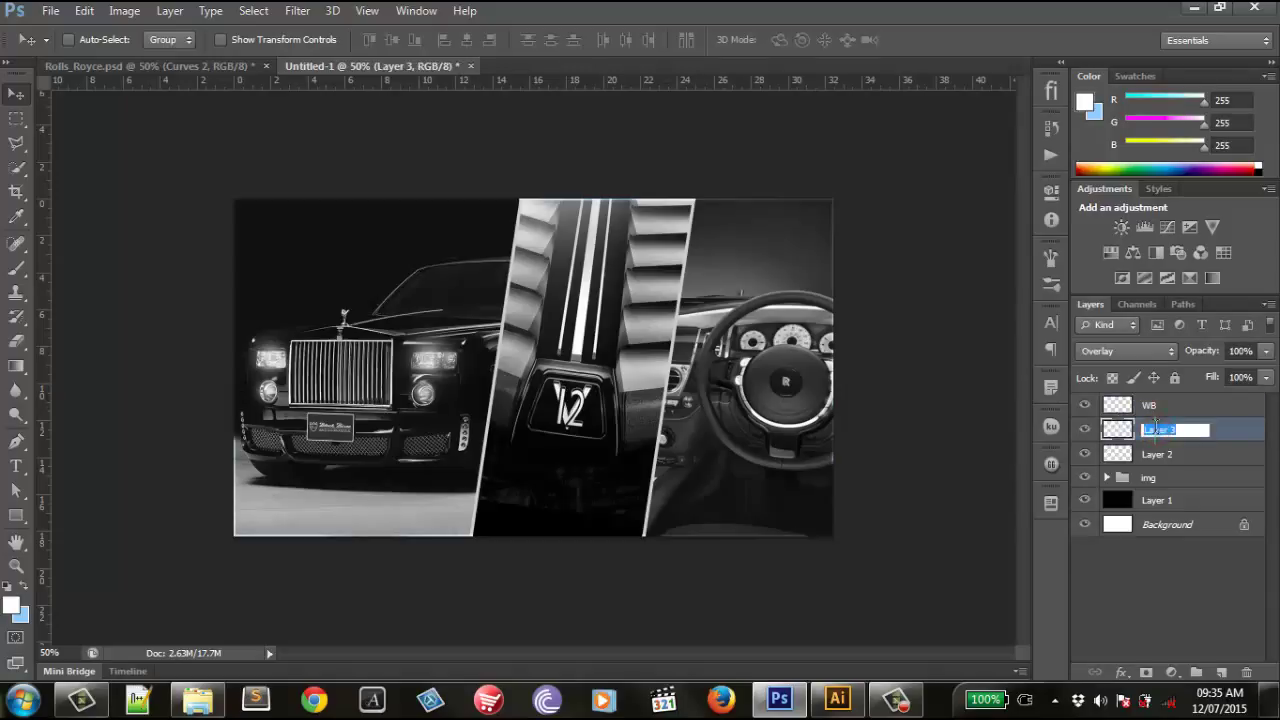
{"action": "type", "text": "BB"}
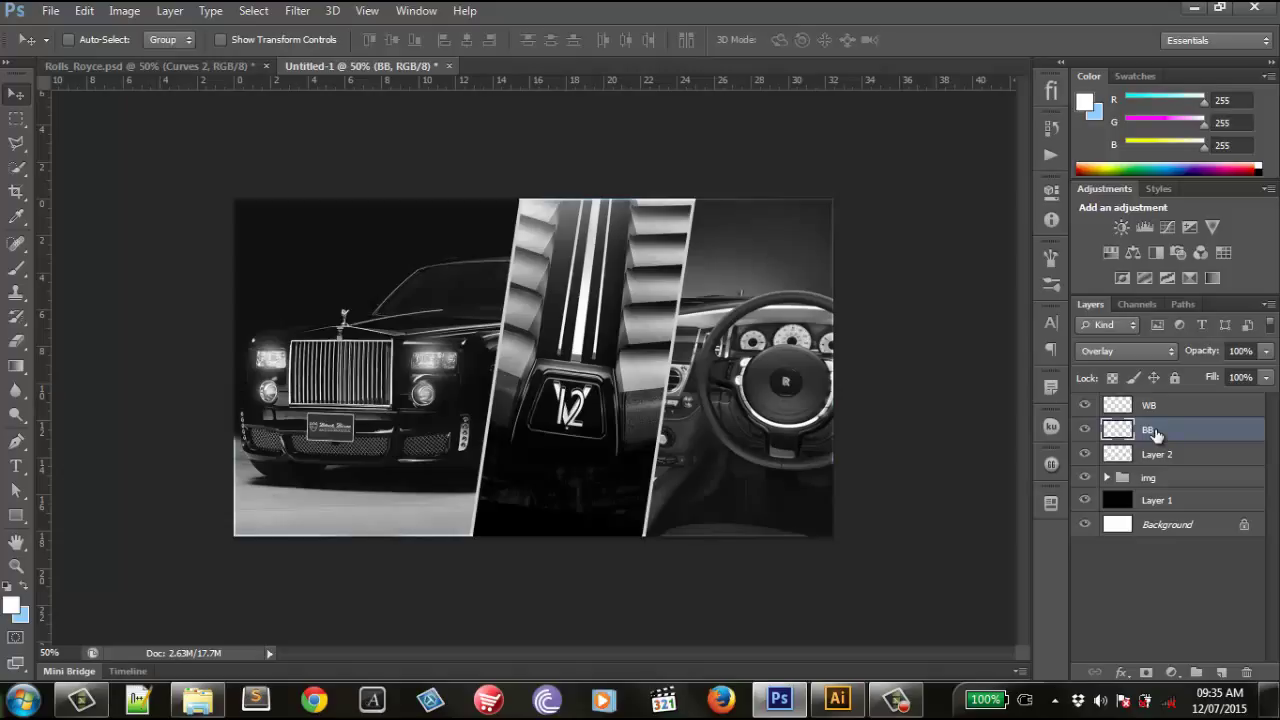
{"action": "double_click", "coordinate": [1157, 454]}
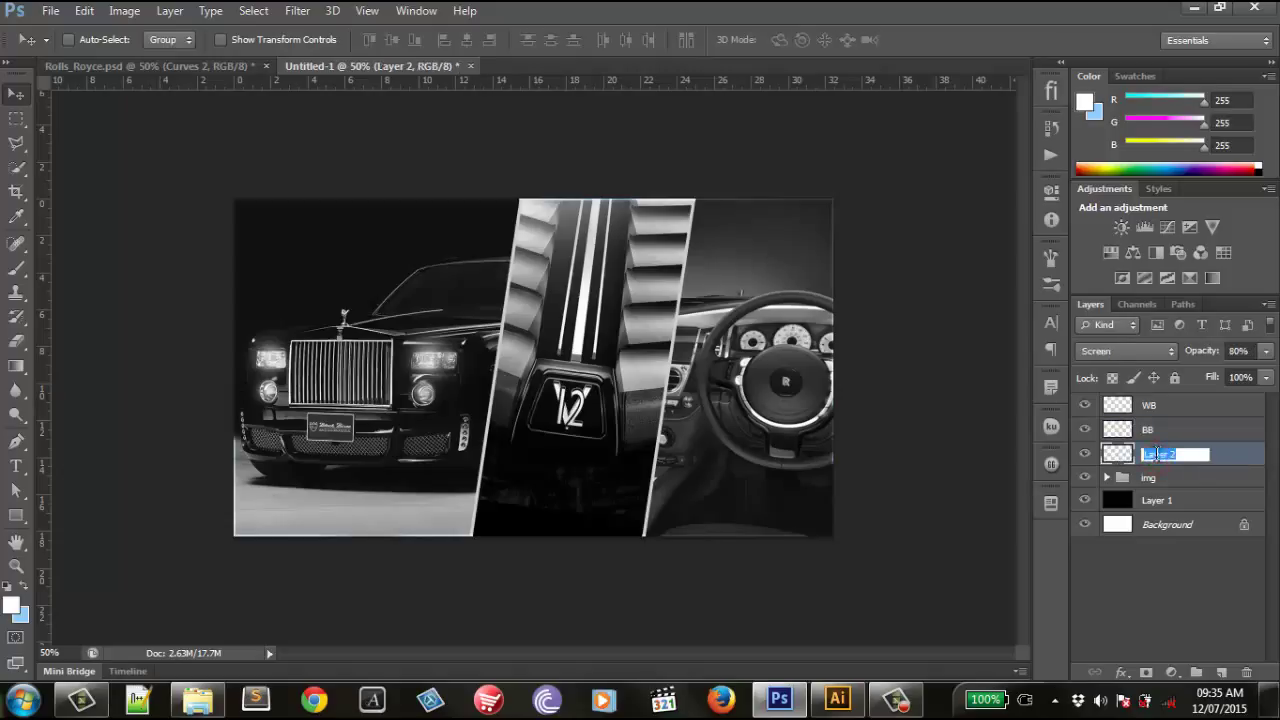
{"action": "type", "text": "Shines"}
{"action": "key", "text": "Return"}
{"action": "left_click", "coordinate": [1180, 411]}
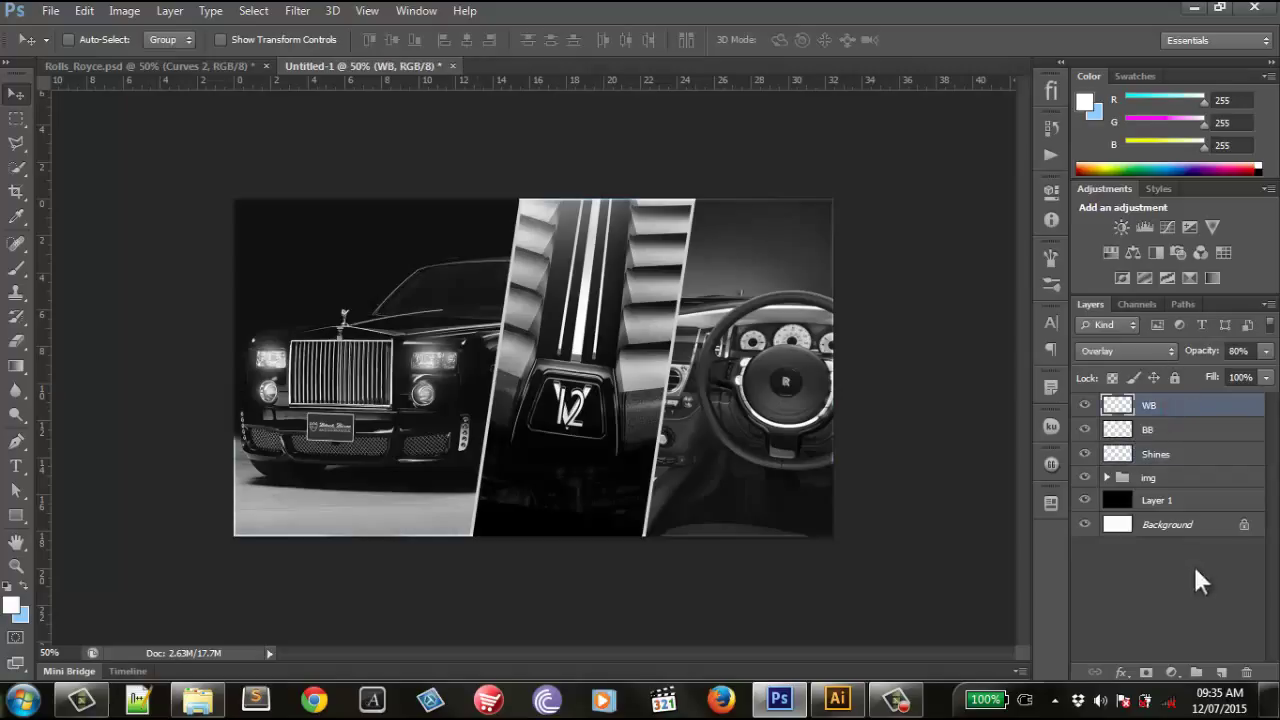
Step: Add a new layer and fill it with a white-to-black gradient rising from the bottom
{"action": "left_click", "coordinate": [1222, 673]}
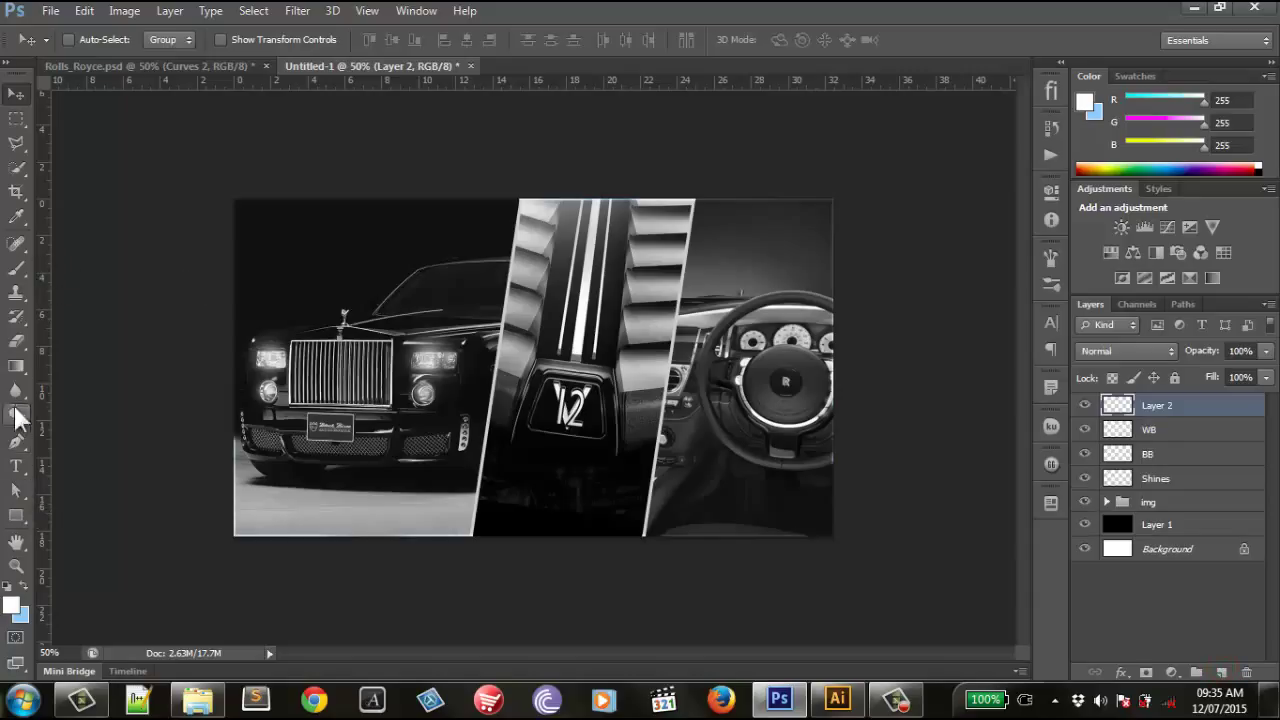
{"action": "left_click", "coordinate": [16, 366]}
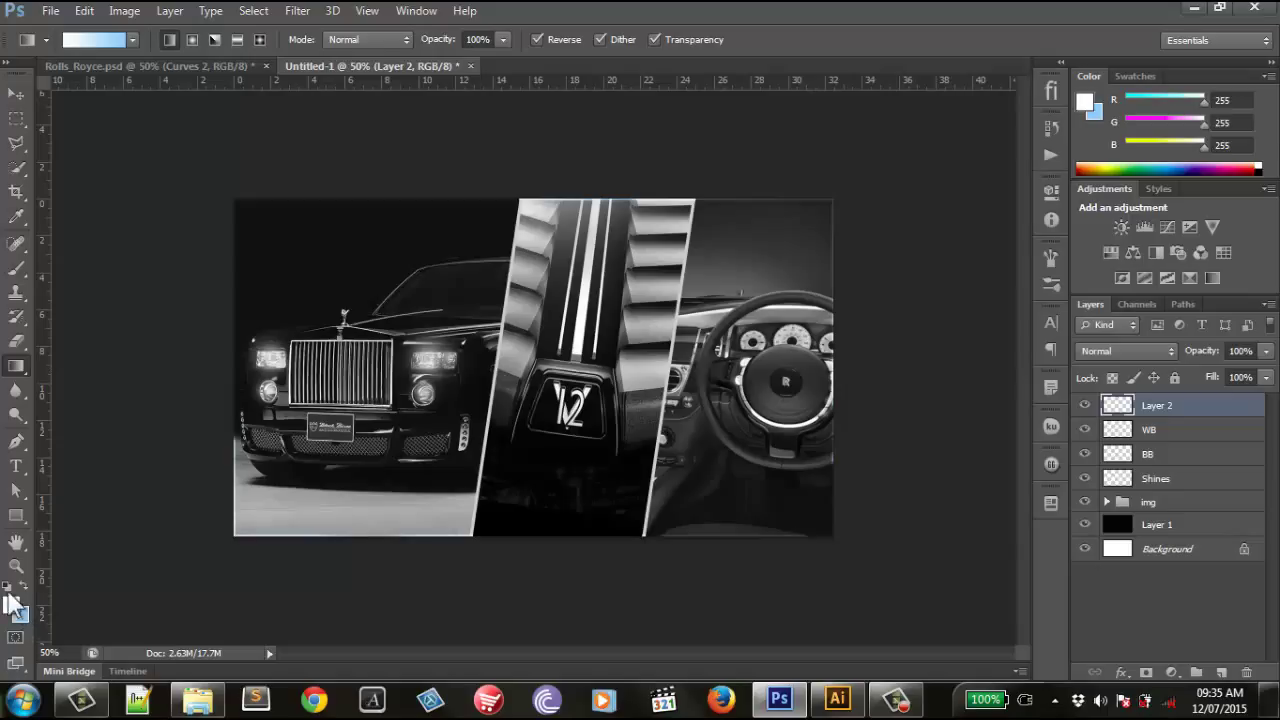
{"action": "left_click", "coordinate": [7, 589]}
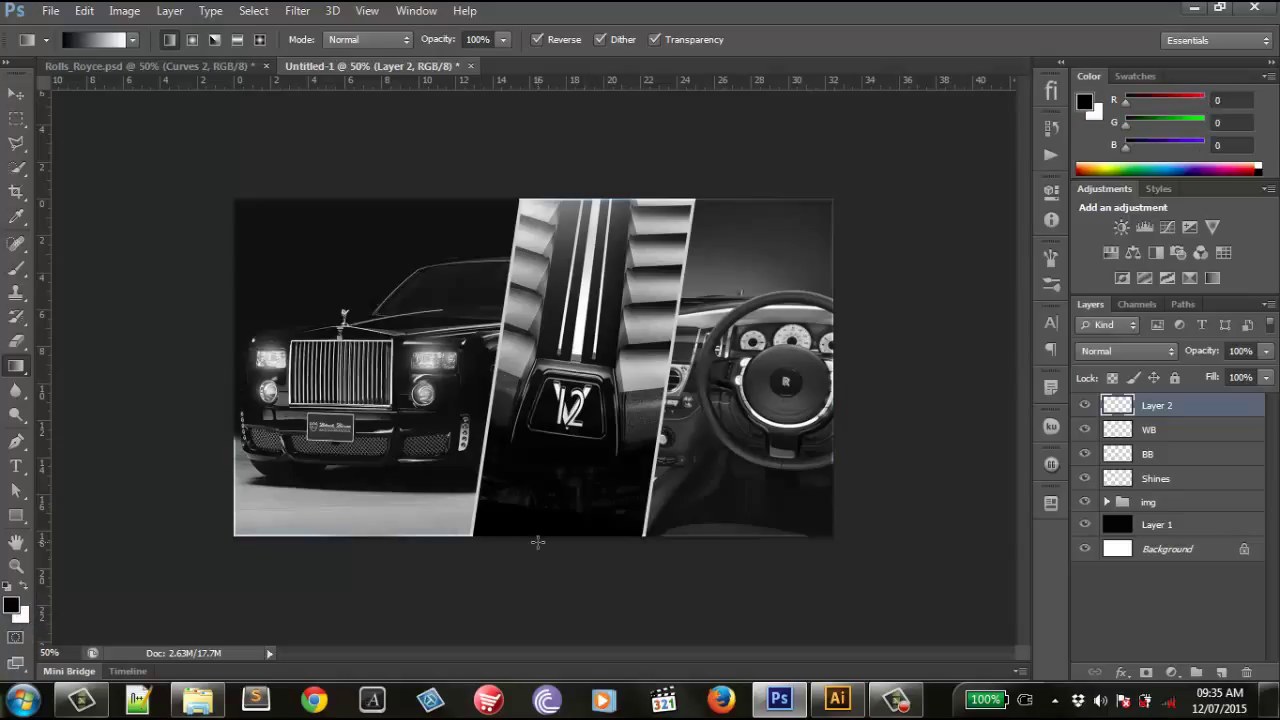
{"action": "left_click_drag", "start_coordinate": [538, 542], "coordinate": [536, 429]}
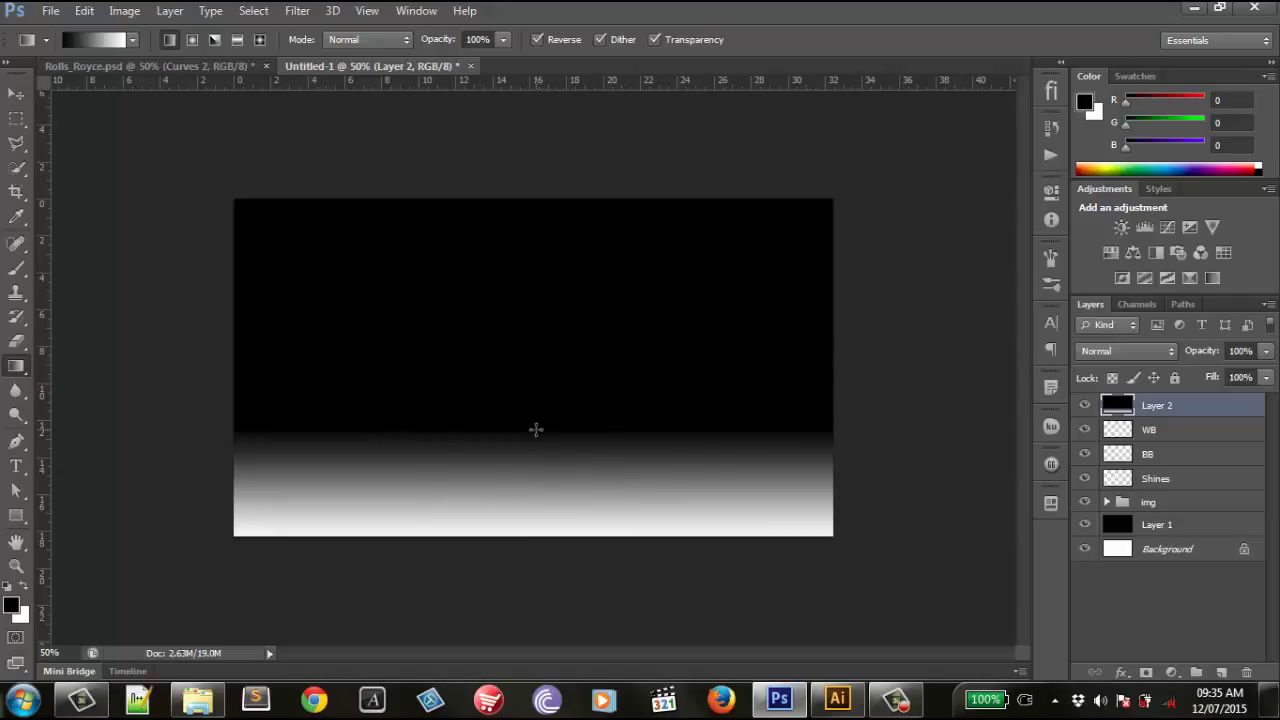
{"action": "key", "text": "ctrl+z"}
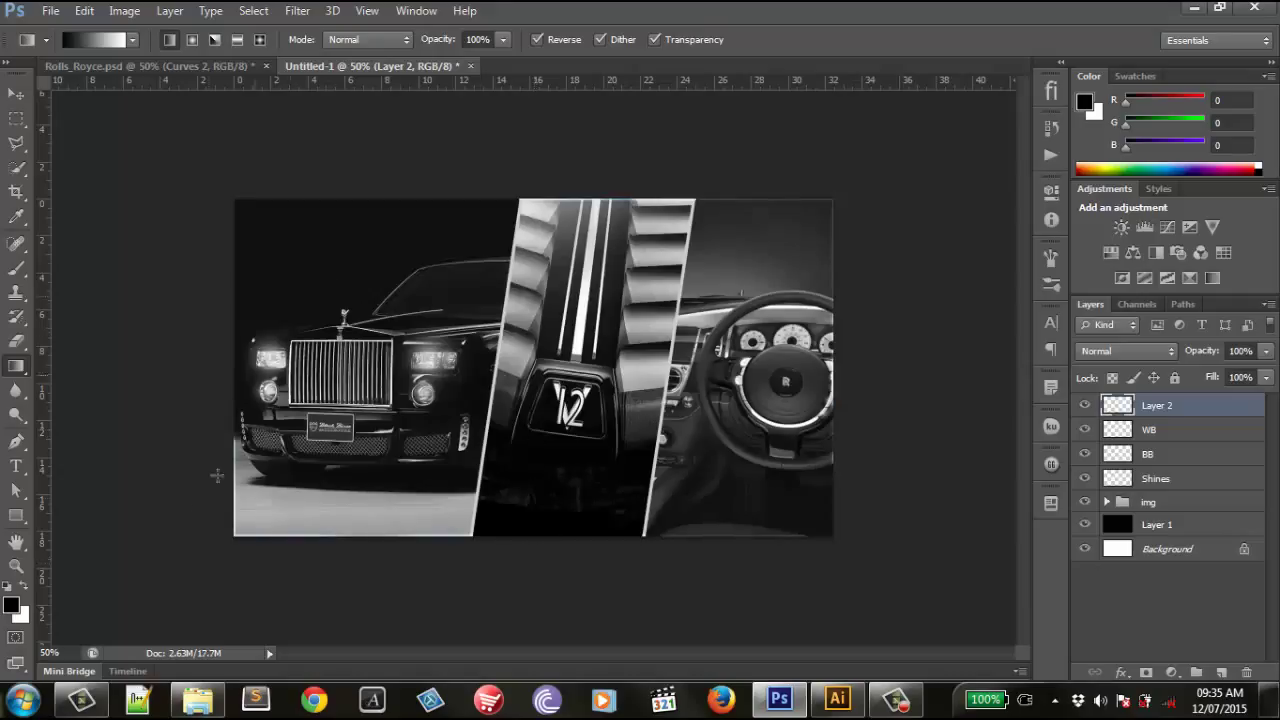
{"action": "key", "text": "x"}
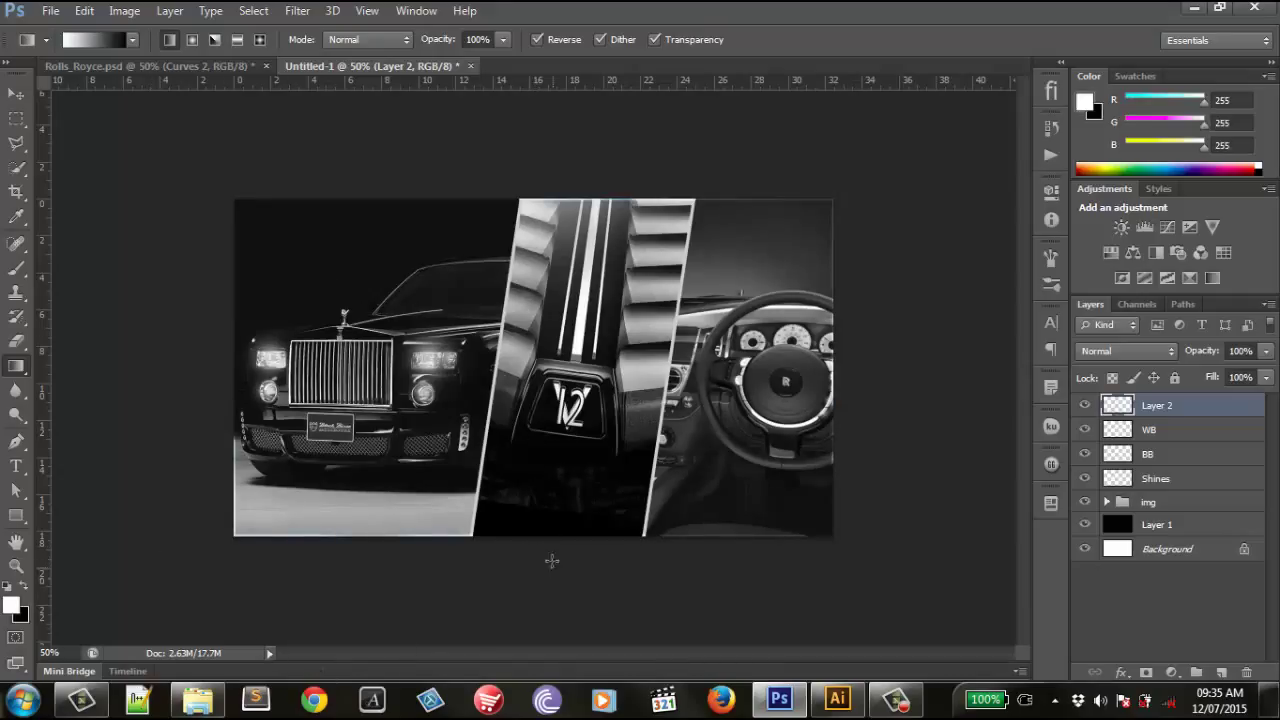
{"action": "left_click_drag", "start_coordinate": [549, 545], "coordinate": [548, 455]}
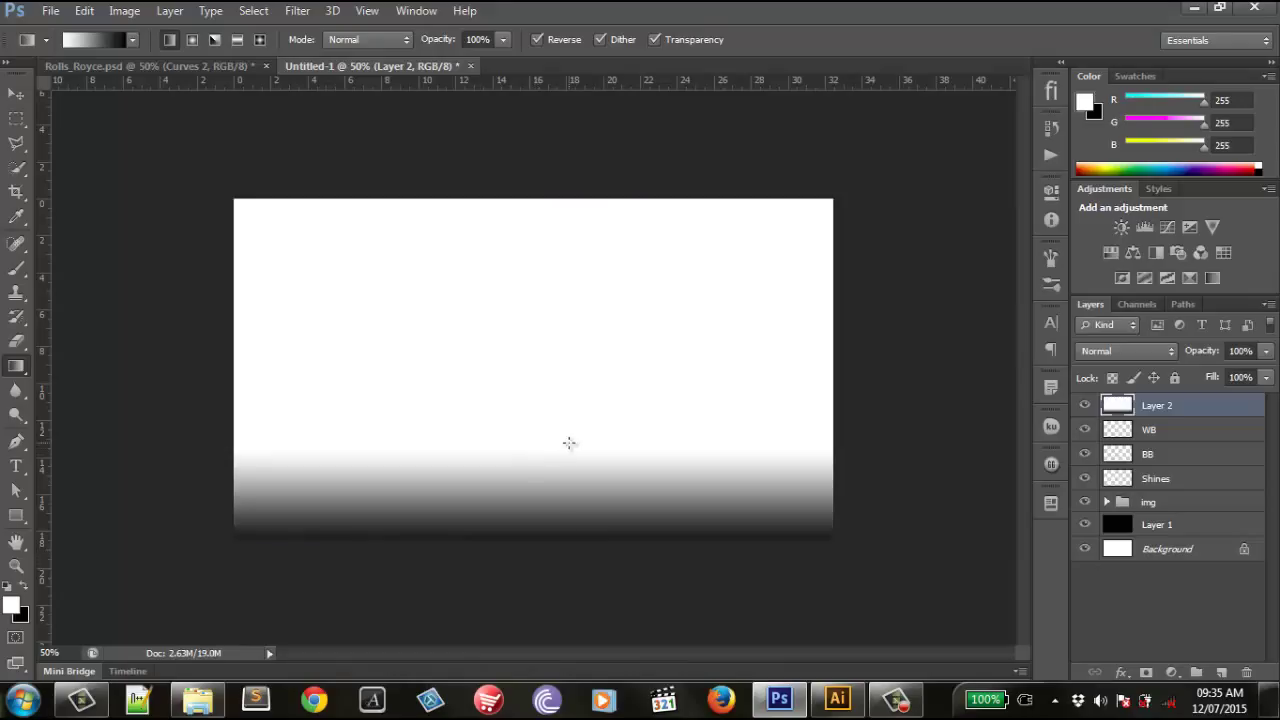
Step: Set Layer 2 to Multiply and redraw the gradient from below the collage, reaching higher
{"action": "left_click", "coordinate": [1151, 347]}
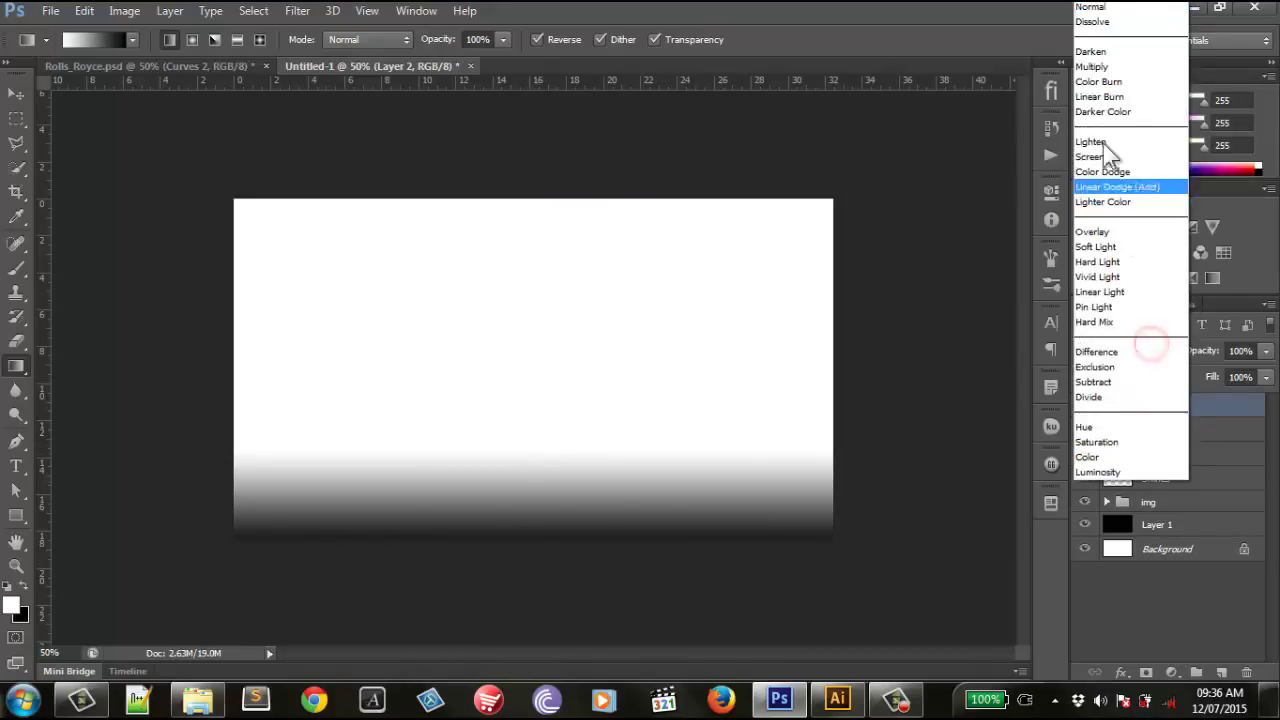
{"action": "left_click", "coordinate": [1106, 67]}
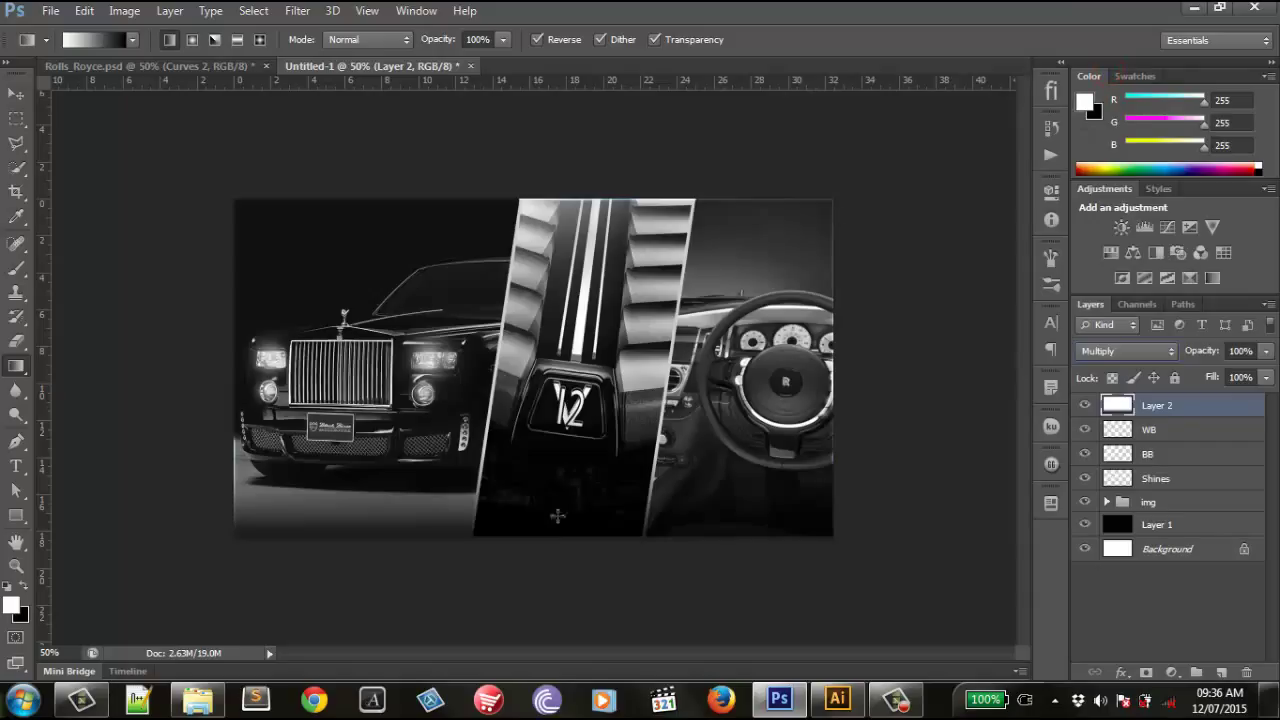
{"action": "left_click_drag", "start_coordinate": [460, 552], "coordinate": [460, 452]}
{"action": "left_click_drag", "start_coordinate": [463, 572], "coordinate": [467, 402]}
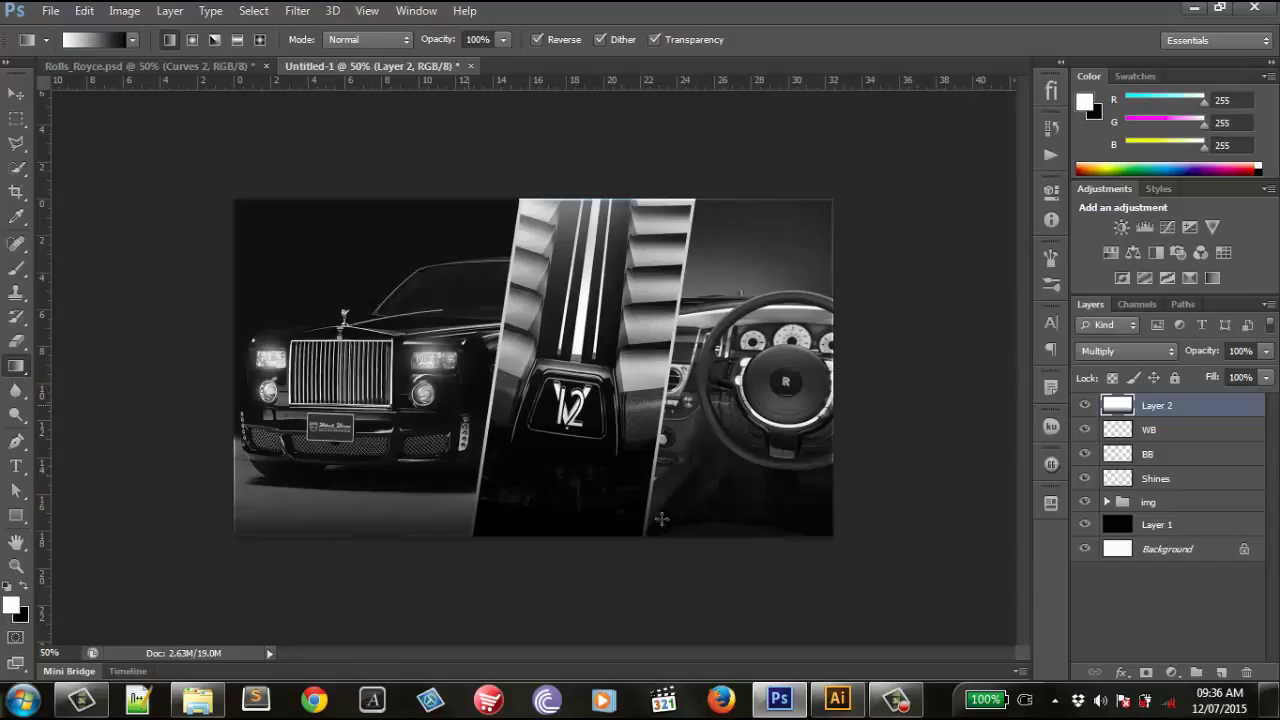
{"action": "left_click_drag", "start_coordinate": [503, 569], "coordinate": [489, 411]}
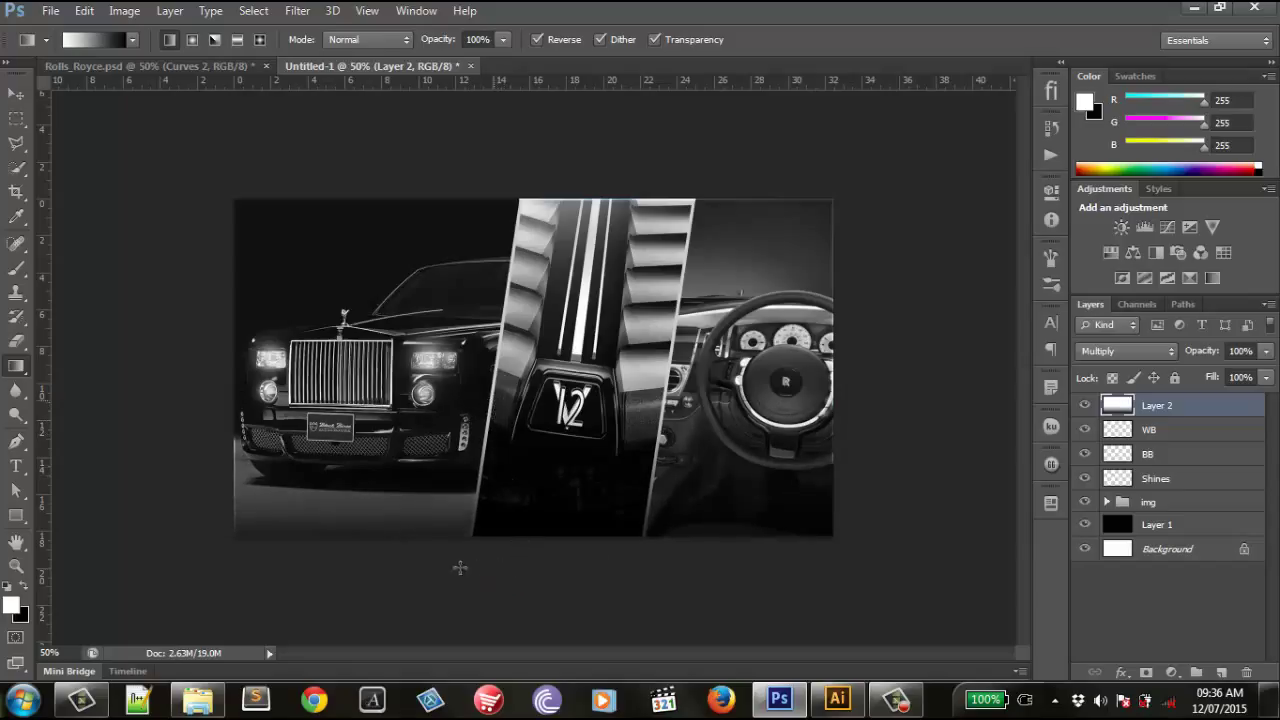
{"action": "left_click_drag", "start_coordinate": [453, 567], "coordinate": [453, 405]}
{"action": "left_click_drag", "start_coordinate": [383, 592], "coordinate": [379, 412]}
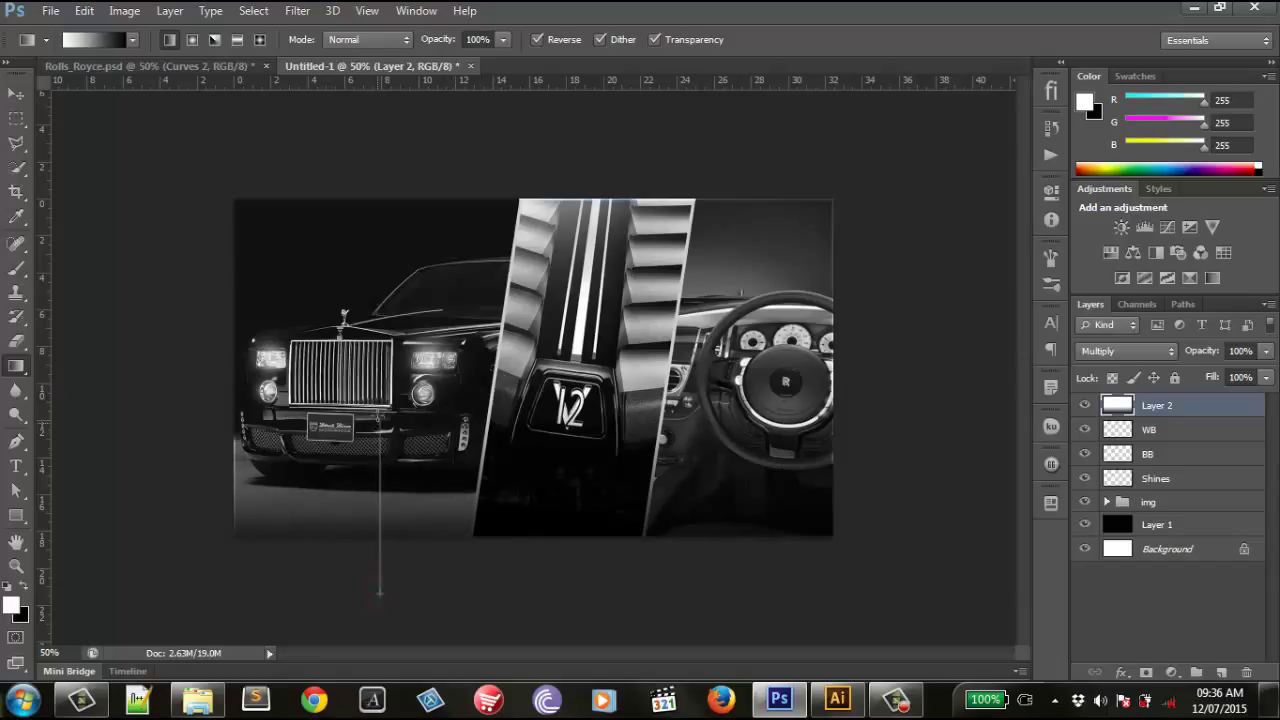
{"action": "left_click_drag", "start_coordinate": [482, 580], "coordinate": [466, 331]}
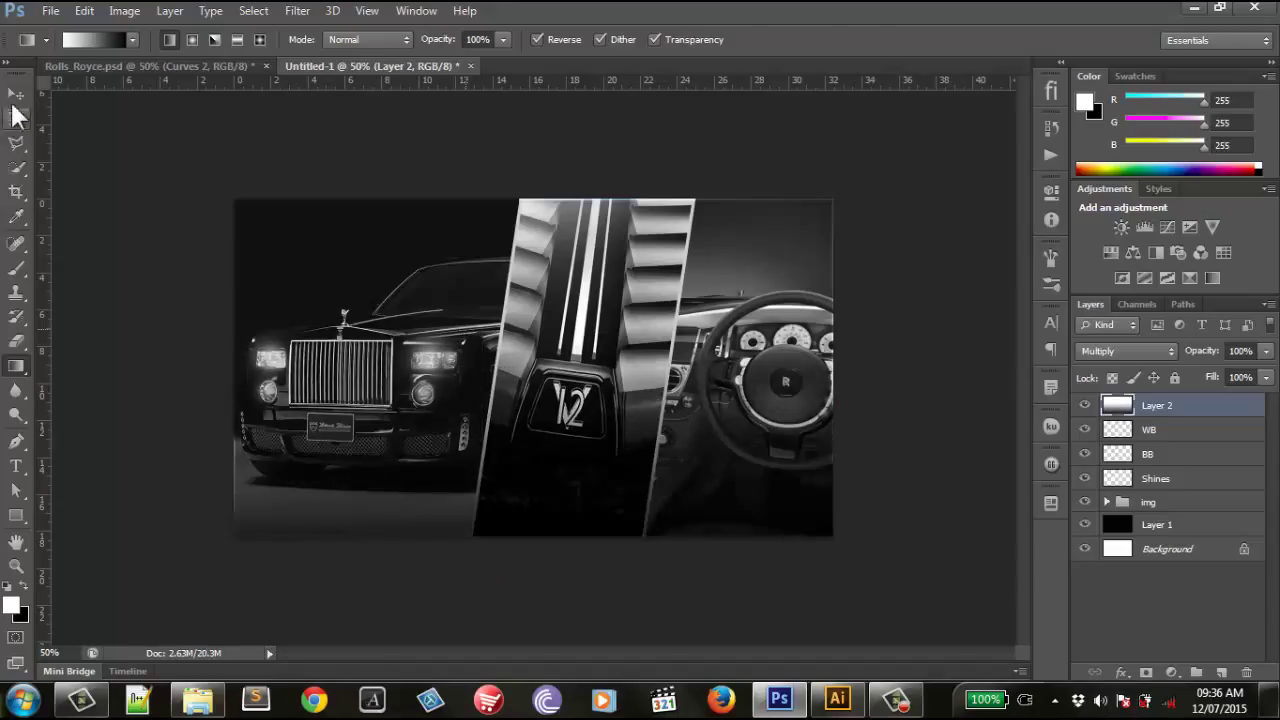
{"action": "left_click", "coordinate": [16, 93]}
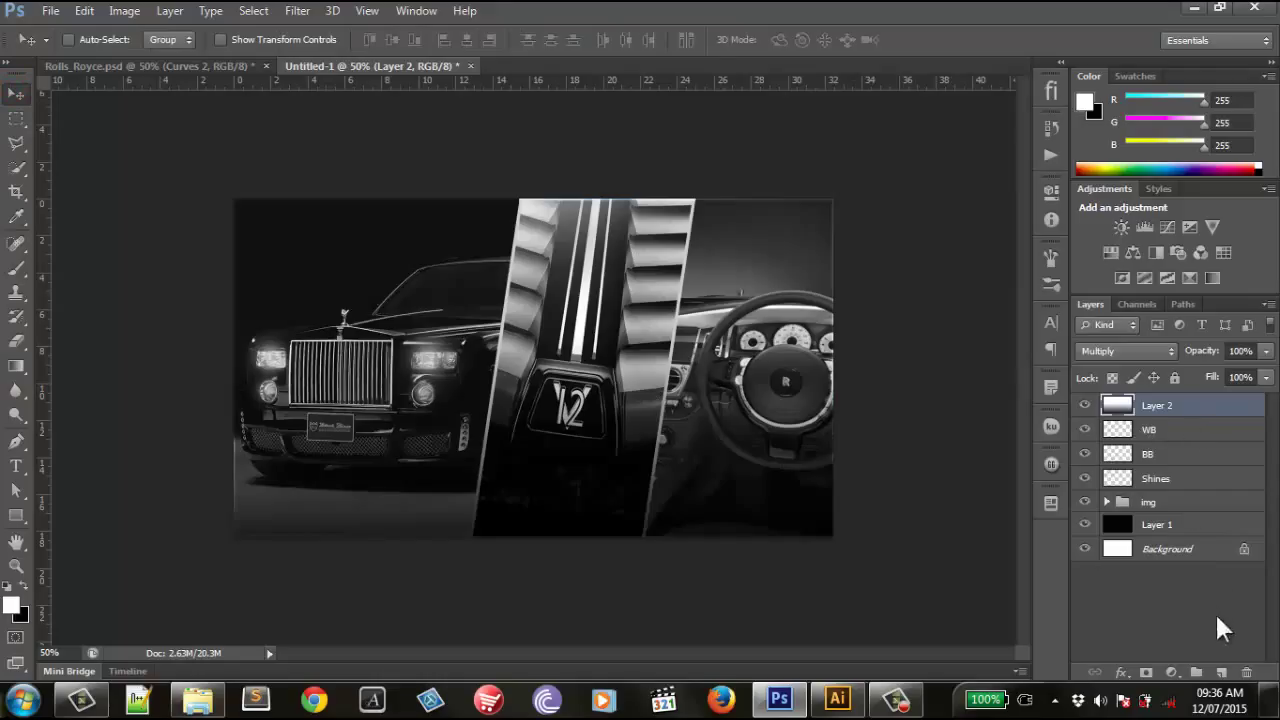
Step: Add a Curves adjustment, raising the upper point and lowering the lower point into an S-curve
{"action": "left_click", "coordinate": [1164, 227]}
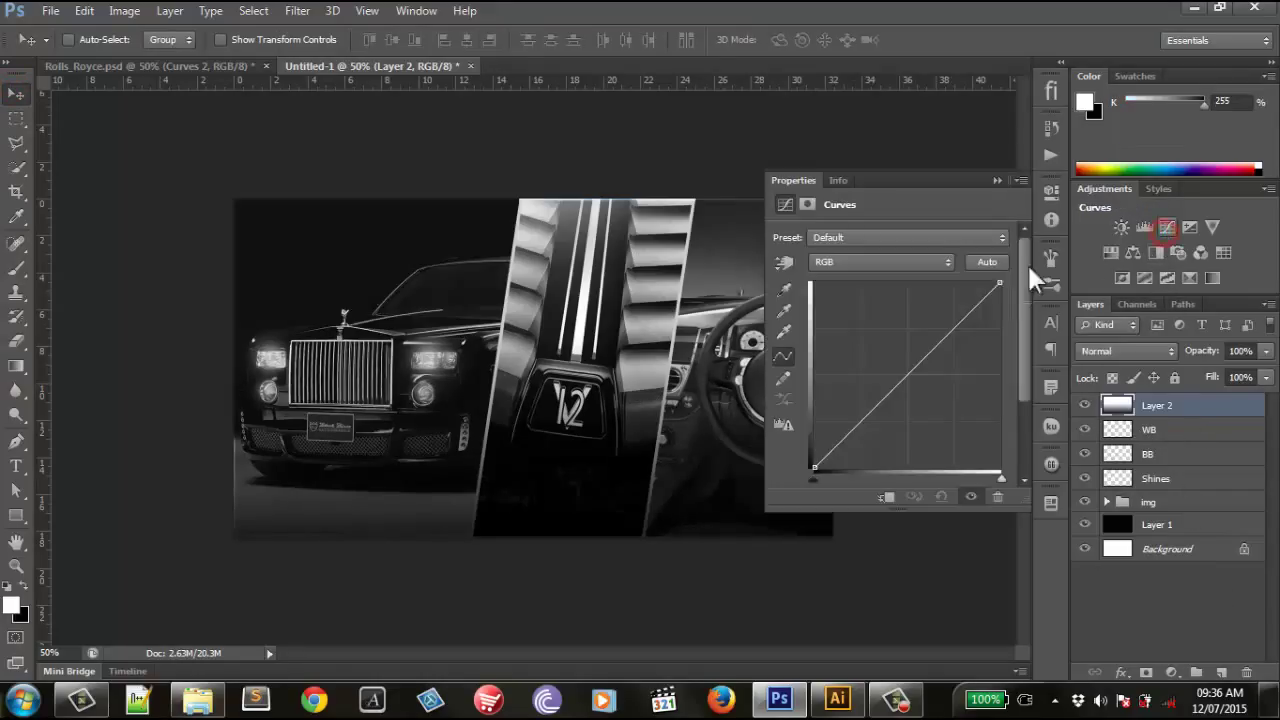
{"action": "left_click_drag", "start_coordinate": [988, 292], "coordinate": [981, 291]}
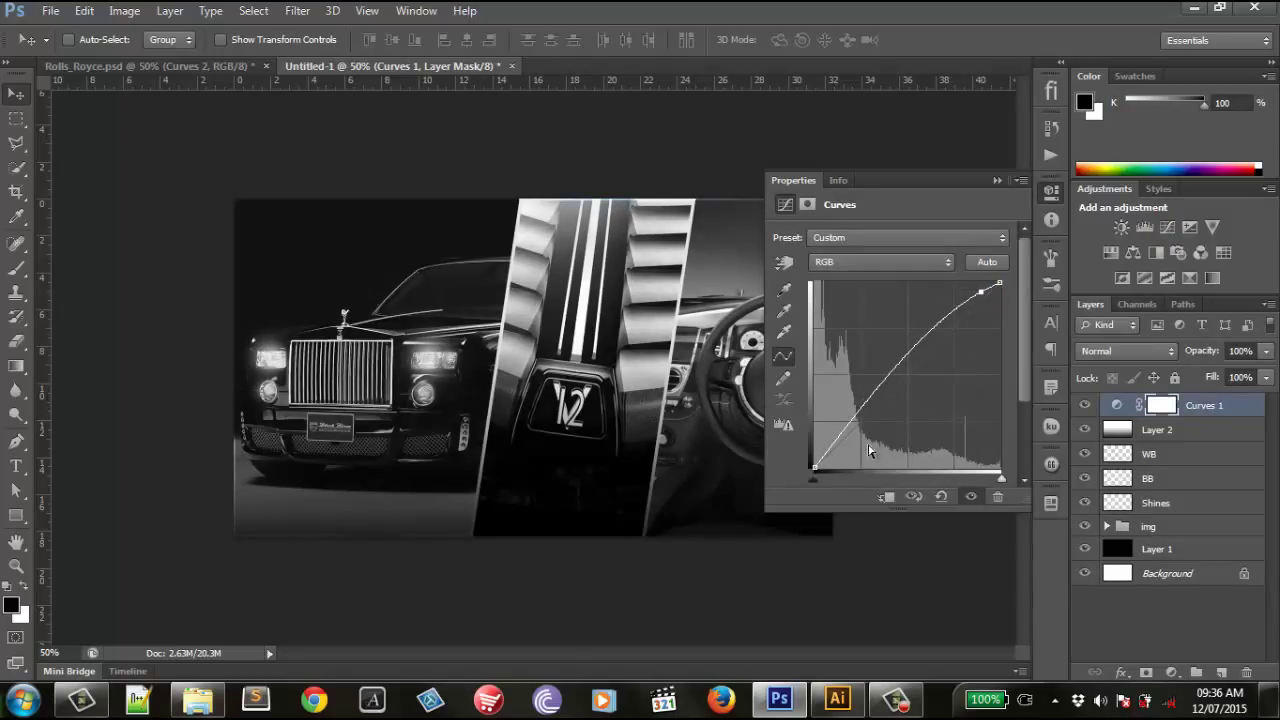
{"action": "left_click_drag", "start_coordinate": [836, 437], "coordinate": [841, 452]}
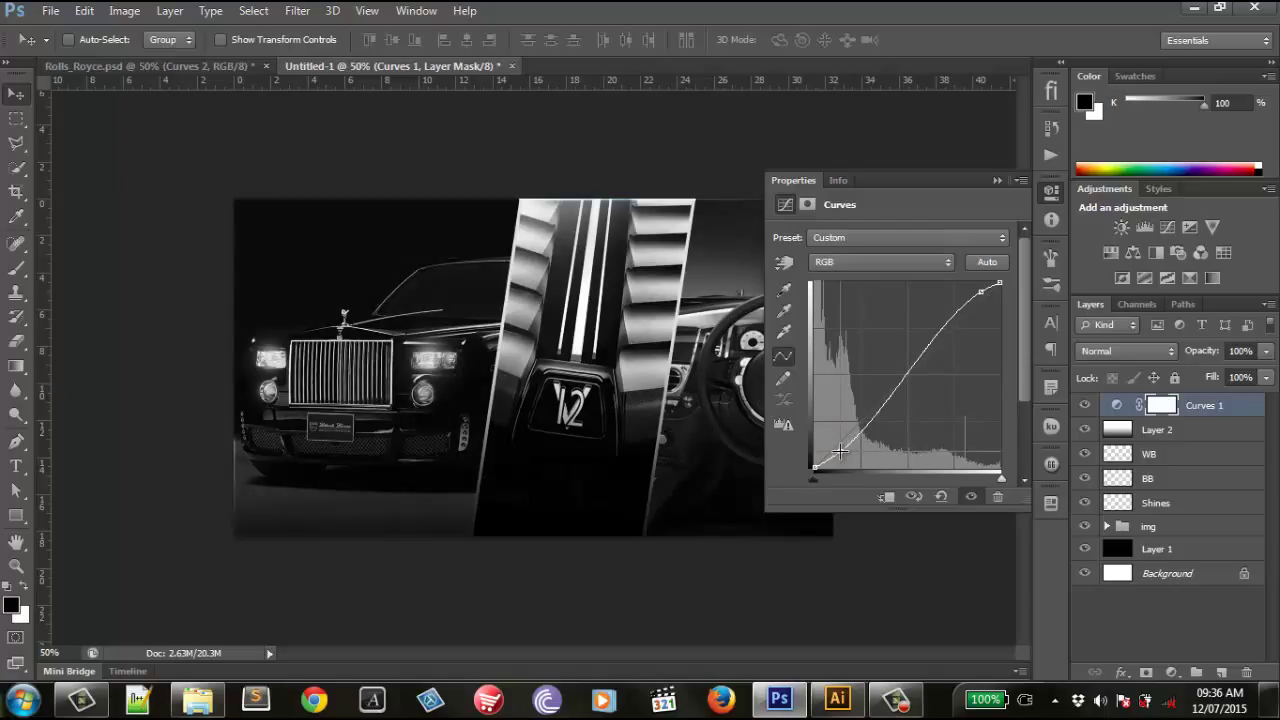
{"action": "left_click_drag", "start_coordinate": [840, 452], "coordinate": [842, 449]}
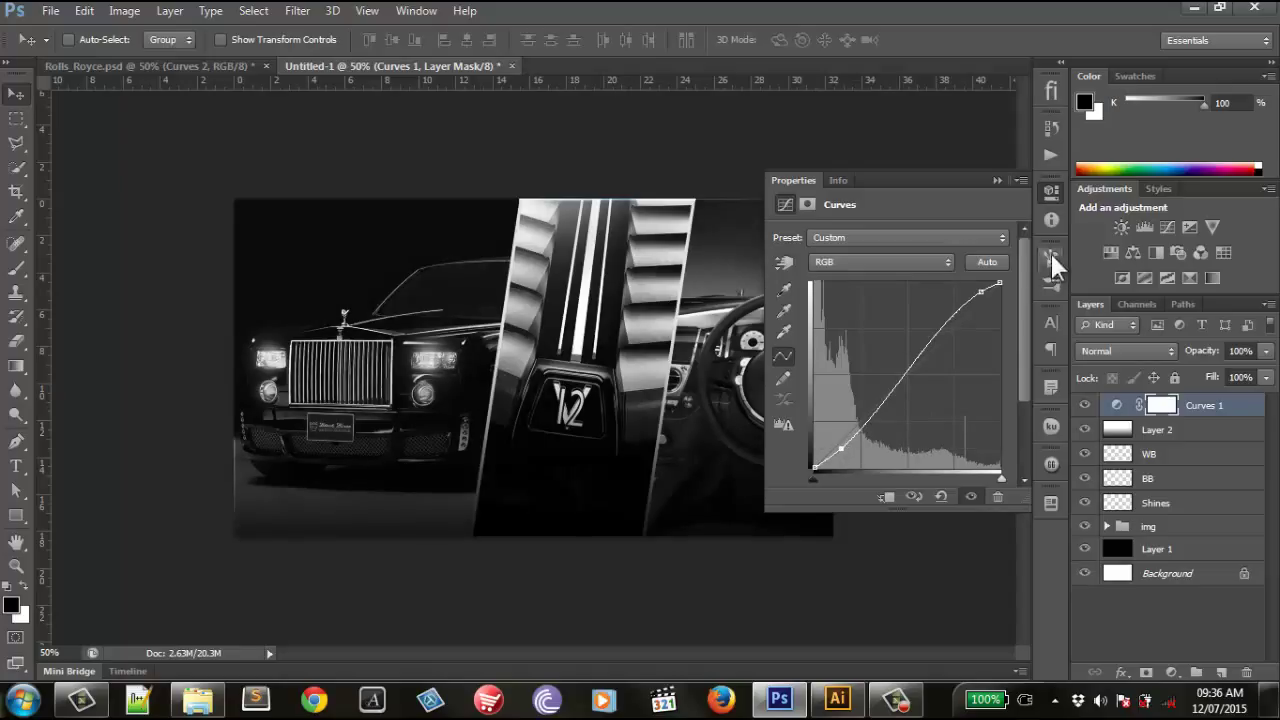
{"action": "left_click", "coordinate": [1050, 192]}
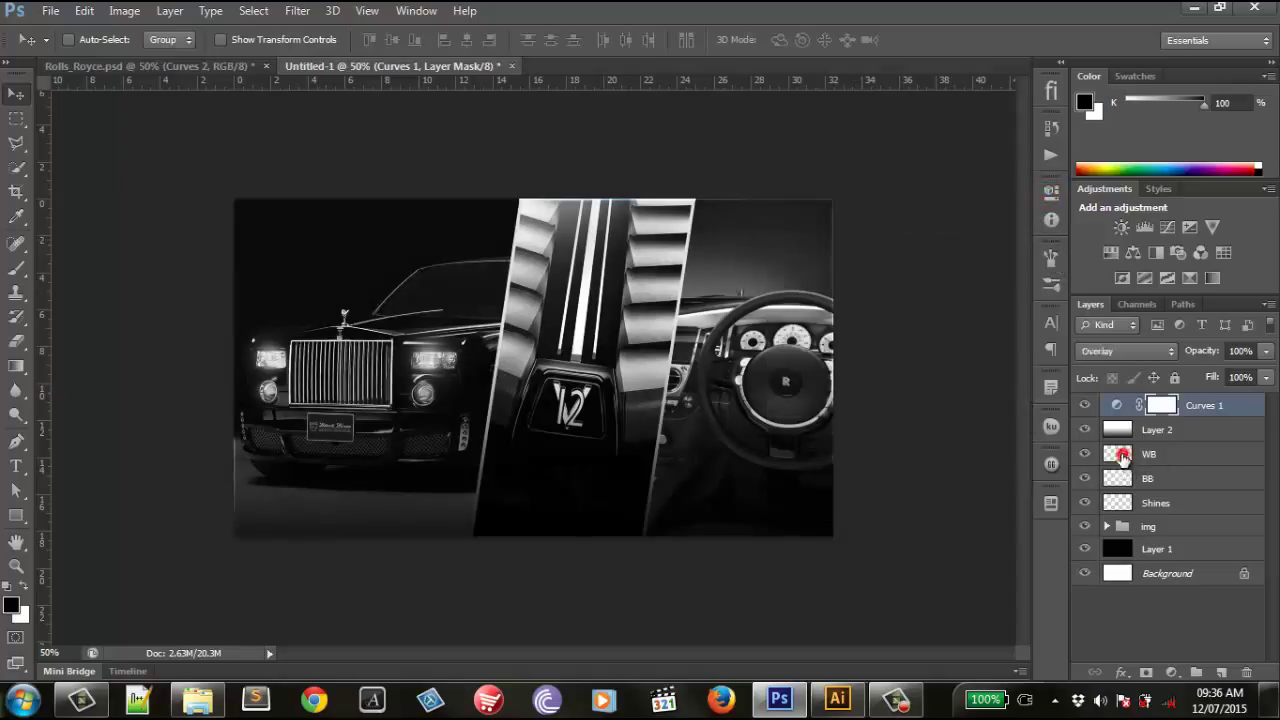
Step: Compare the WB and Shines layers, then raise Shines opacity from 80% to 100%
{"action": "left_click", "coordinate": [1125, 456]}
{"action": "left_click", "coordinate": [1085, 454]}
{"action": "left_click", "coordinate": [1085, 454]}
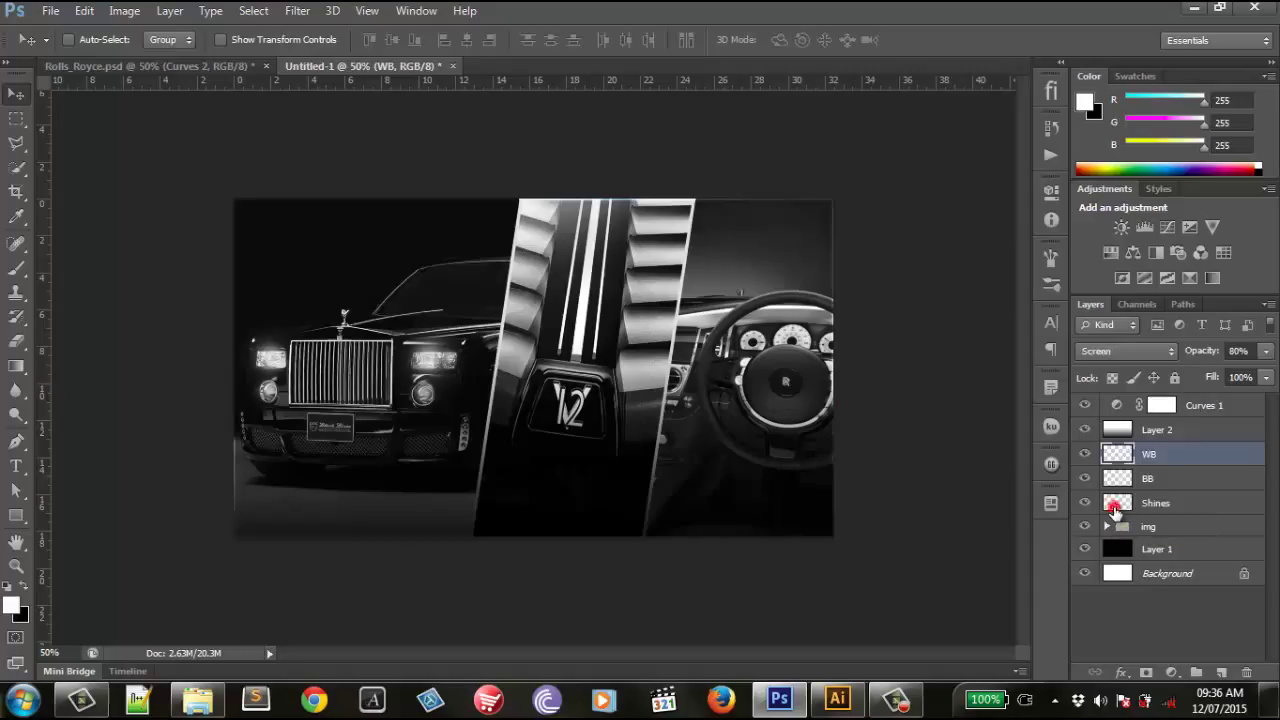
{"action": "left_click", "coordinate": [1118, 505]}
{"action": "left_click", "coordinate": [1085, 503]}
{"action": "left_click", "coordinate": [1086, 504]}
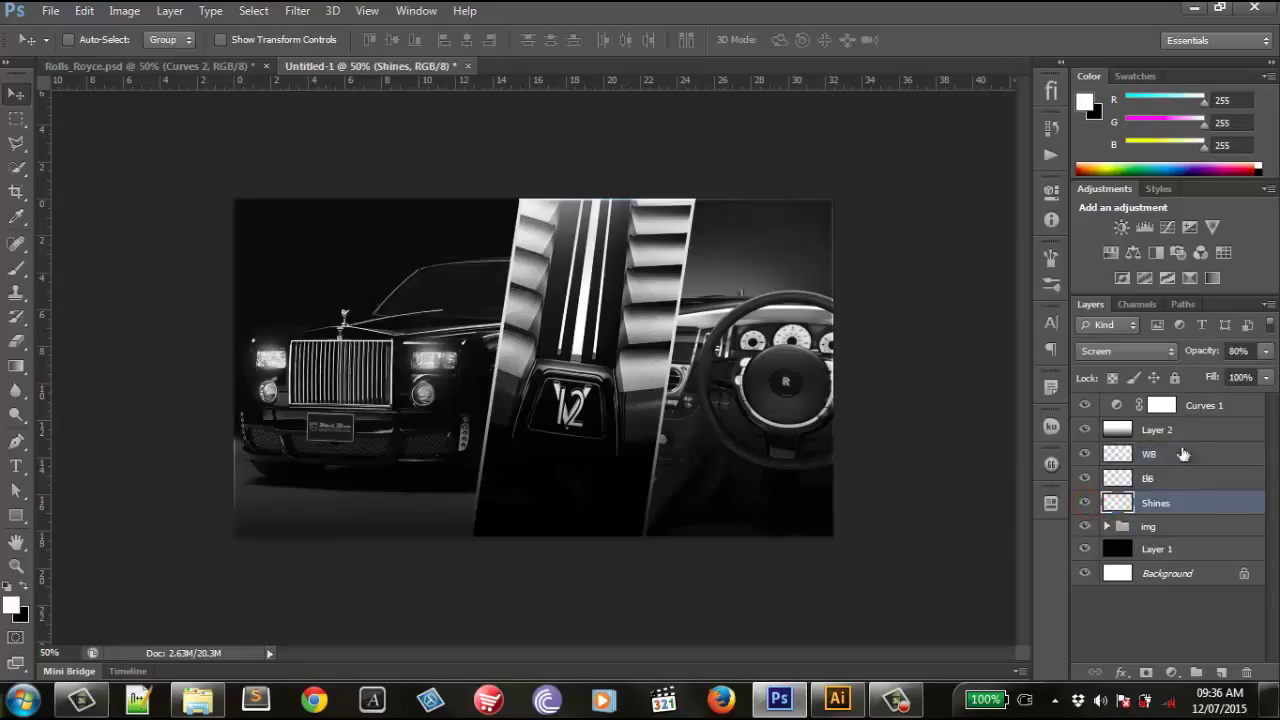
{"action": "left_click_drag", "start_coordinate": [1197, 355], "coordinate": [1266, 377]}
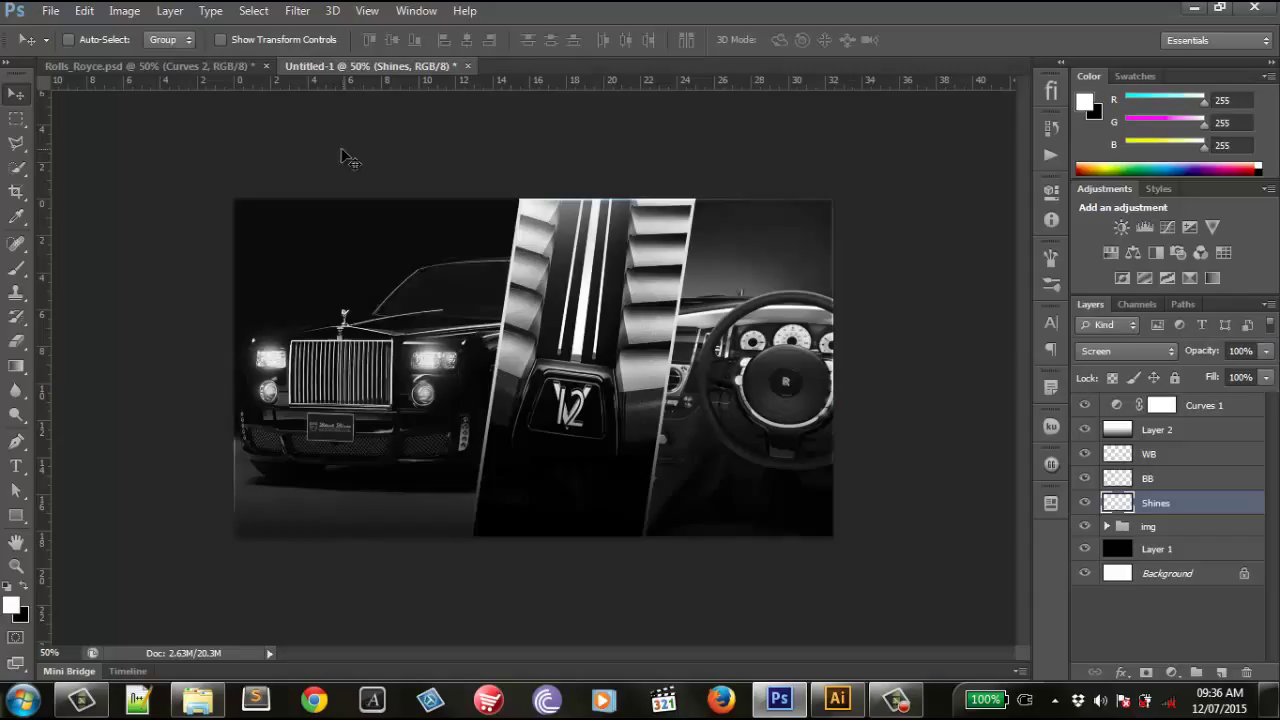
{"action": "left_click", "coordinate": [16, 94]}
{"action": "left_click", "coordinate": [123, 209]}
{"action": "left_click", "coordinate": [1126, 409]}
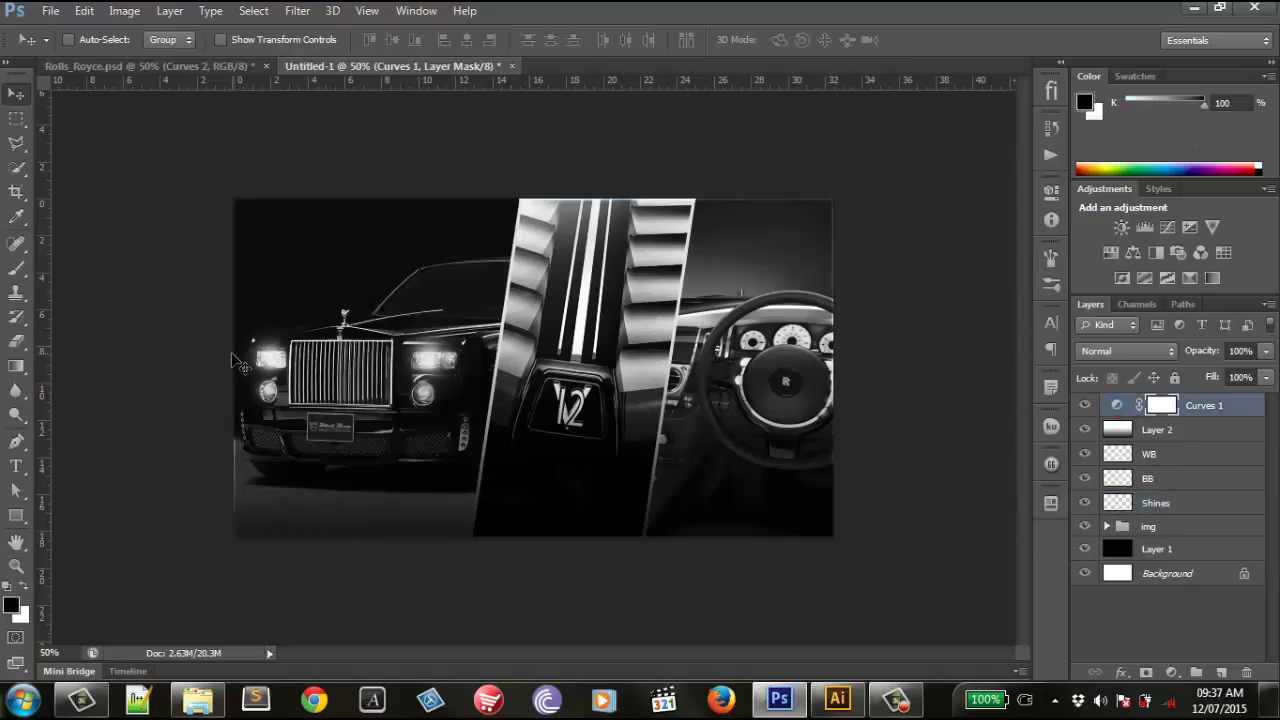
Step: Drag the RR logo group from Illustrator into the Photoshop collage
{"action": "left_click", "coordinate": [838, 697]}
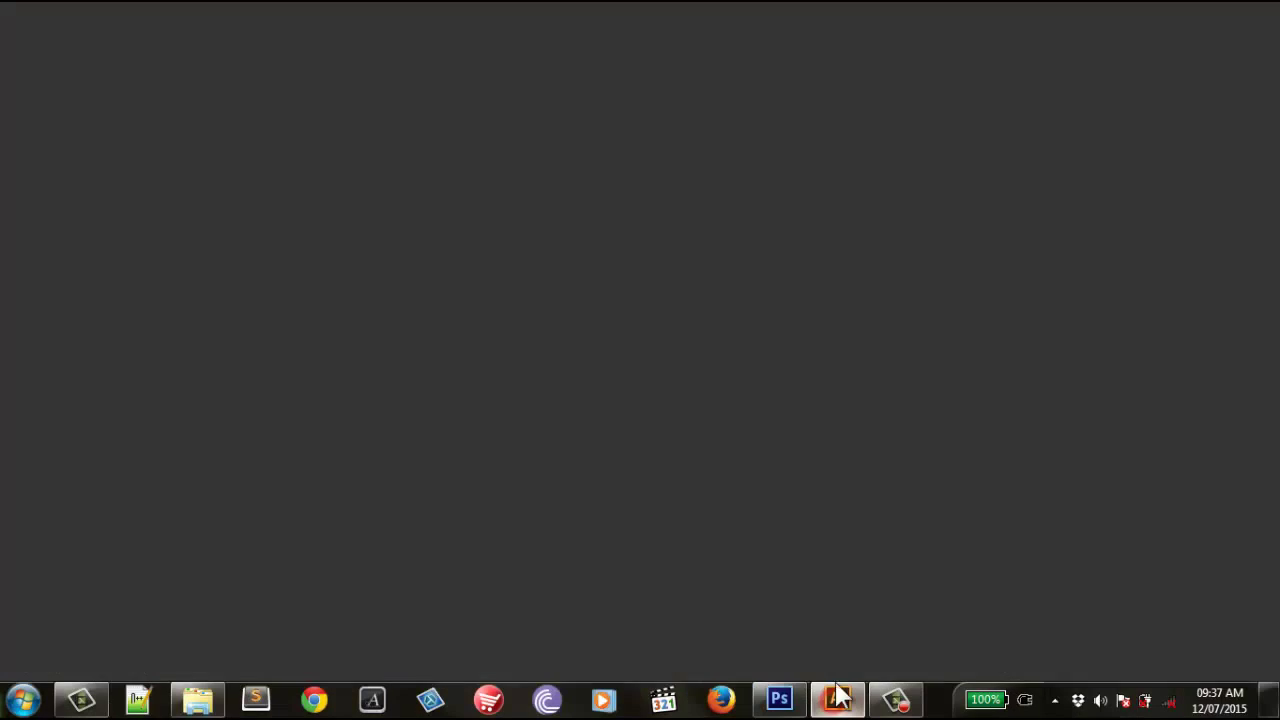
{"action": "left_click", "coordinate": [468, 412]}
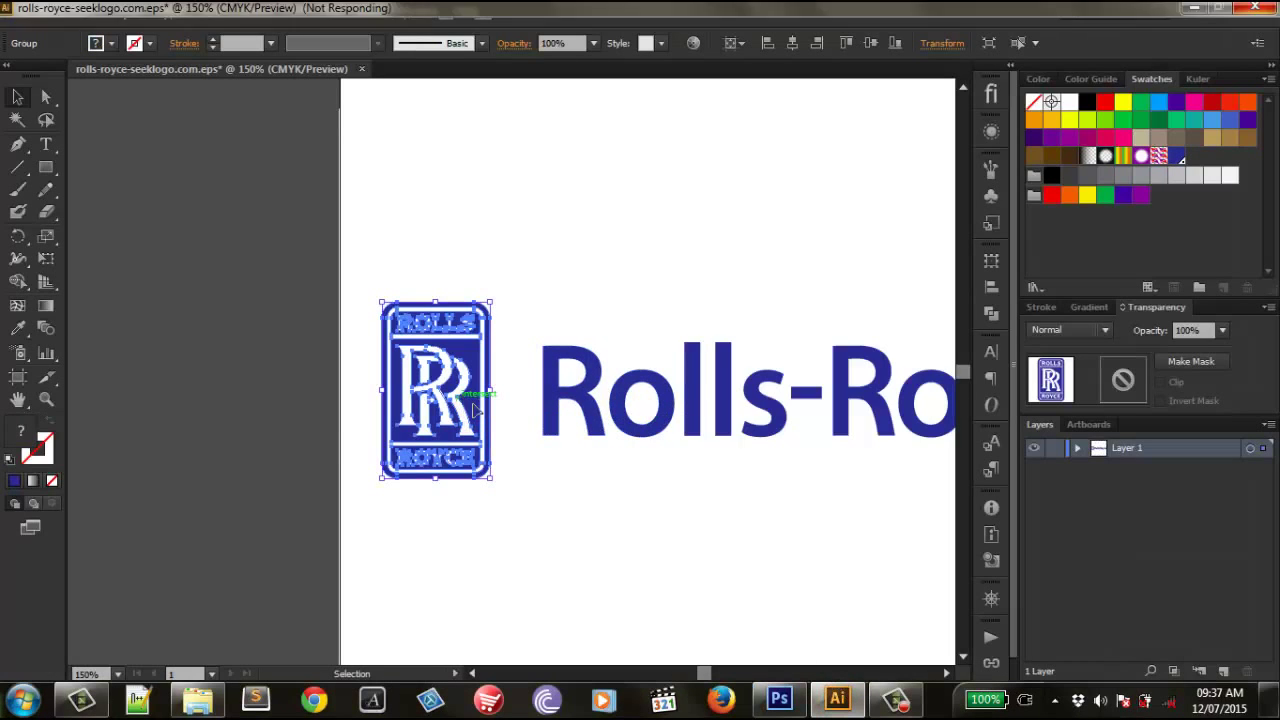
{"action": "mouse_move", "coordinate": [472, 404]}
{"action": "left_mouse_down"}
{"action": "mouse_move", "coordinate": [782, 697]}
{"action": "mouse_move", "coordinate": [505, 342]}
{"action": "left_mouse_up"}
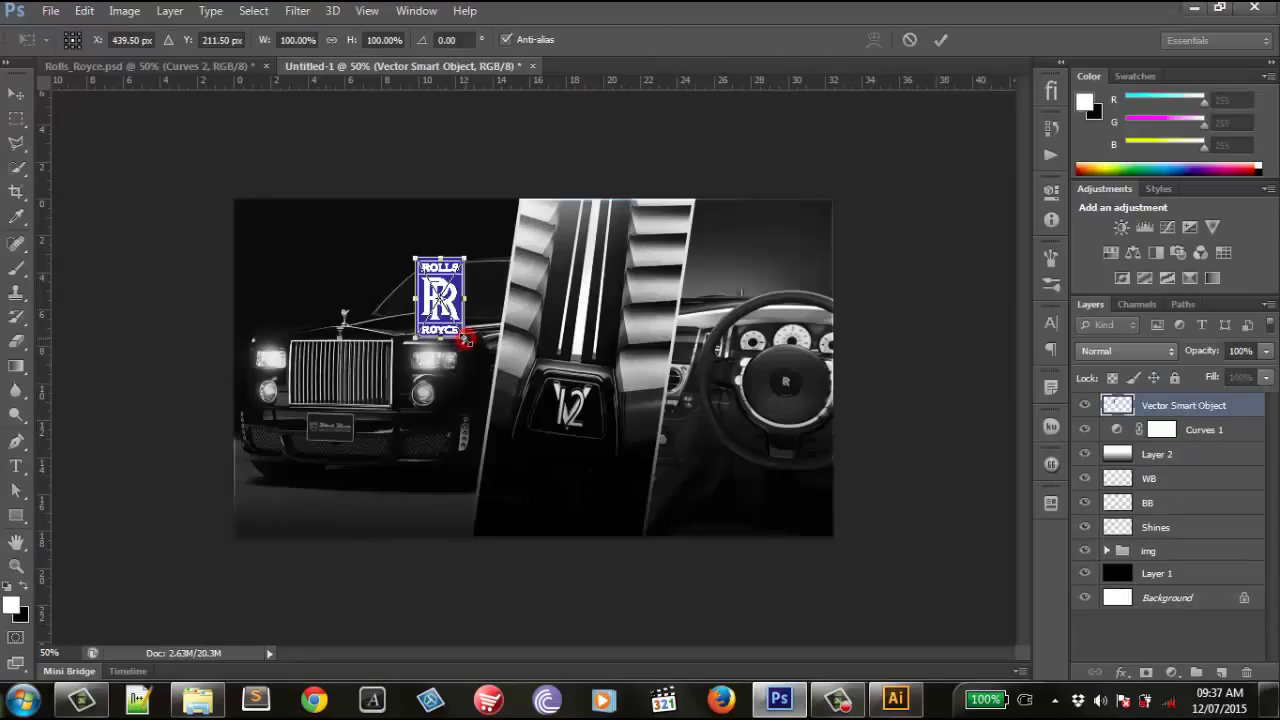
Step: Scale the RR logo to about 49% in the top-left corner and blend it as Luminosity
{"action": "mouse_move", "coordinate": [467, 343]}
{"action": "left_mouse_down"}
{"action": "mouse_move", "coordinate": [456, 322]}
{"action": "mouse_move", "coordinate": [272, 251]}
{"action": "left_mouse_up"}
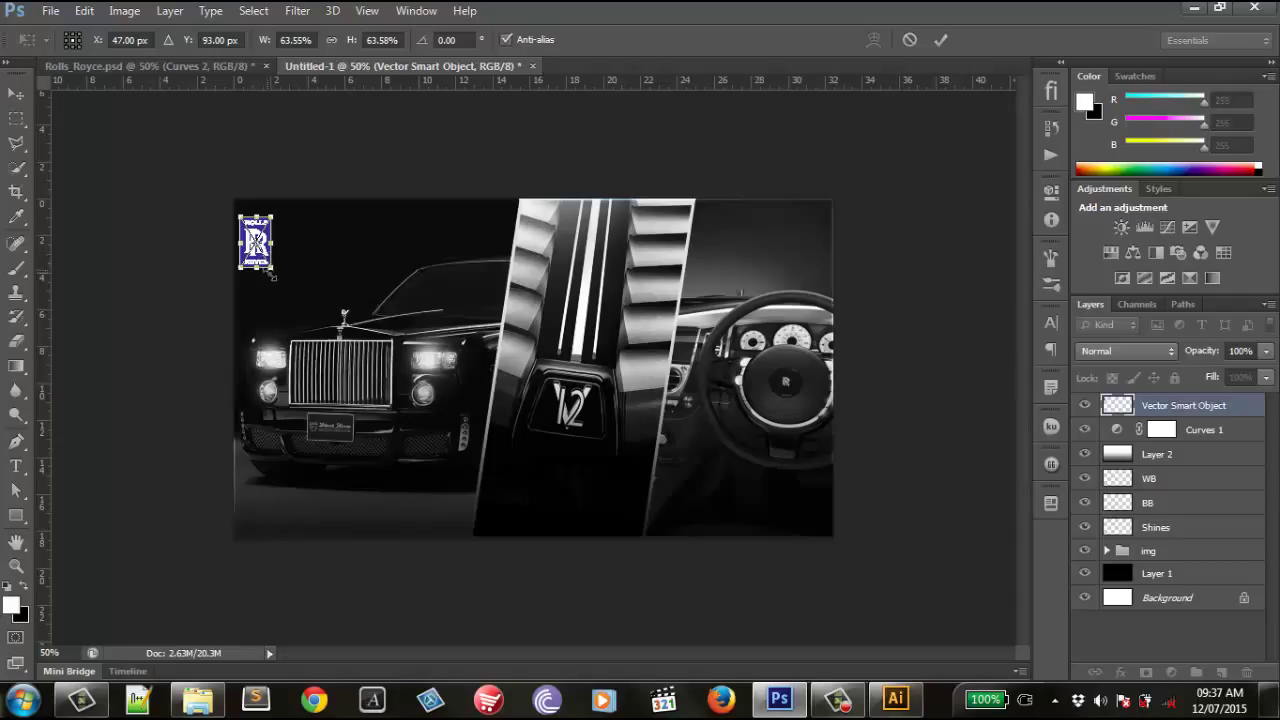
{"action": "left_click_drag", "start_coordinate": [276, 270], "coordinate": [281, 266]}
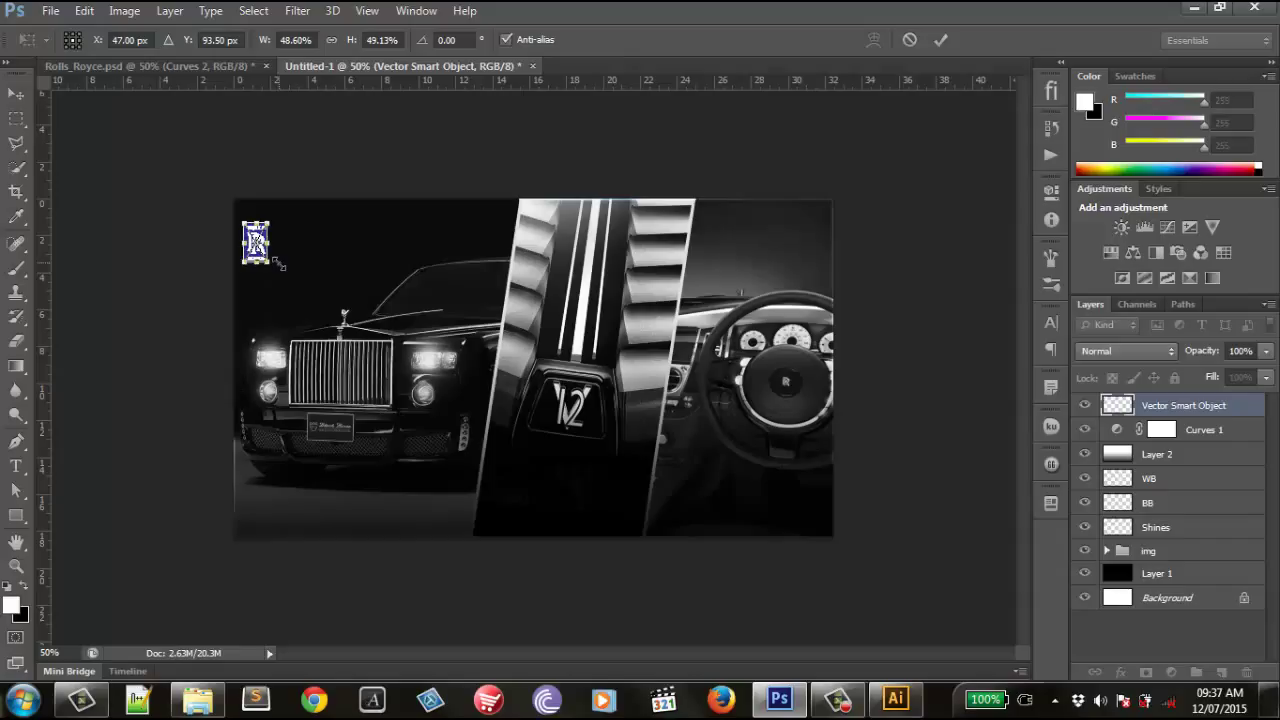
{"action": "left_click", "coordinate": [940, 41]}
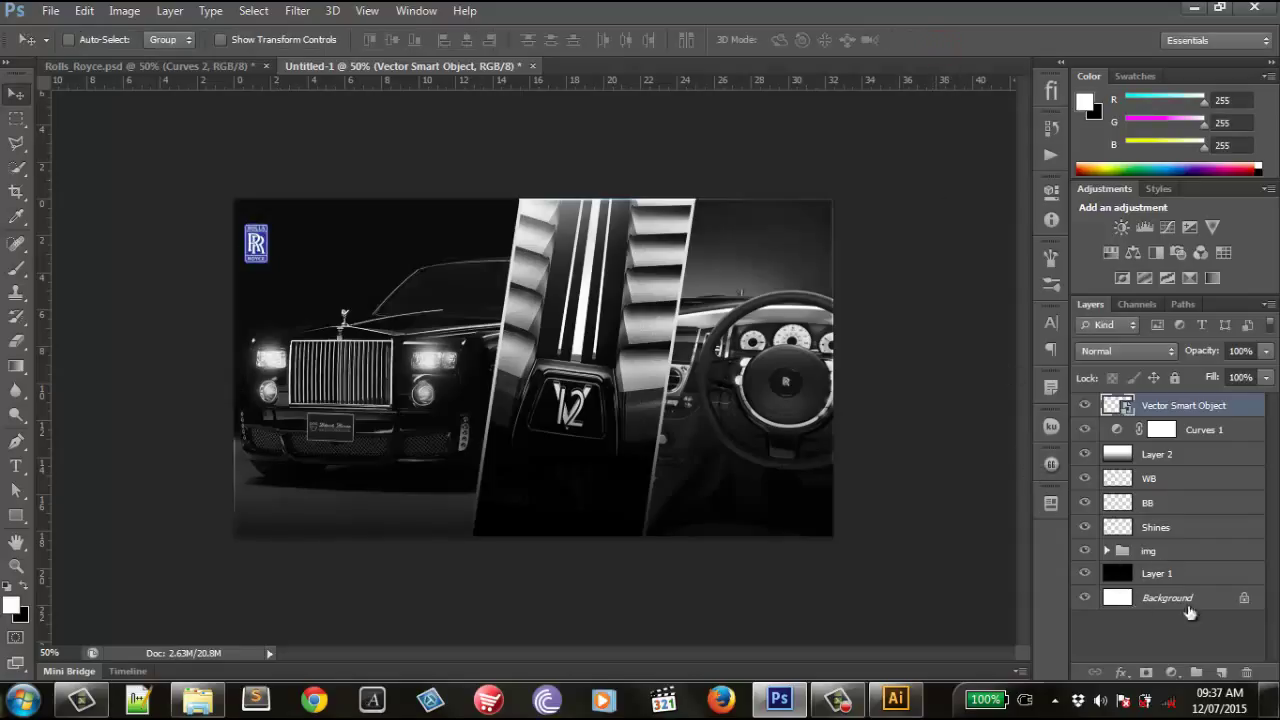
{"action": "left_click", "coordinate": [1129, 350]}
{"action": "left_click", "coordinate": [1120, 474]}
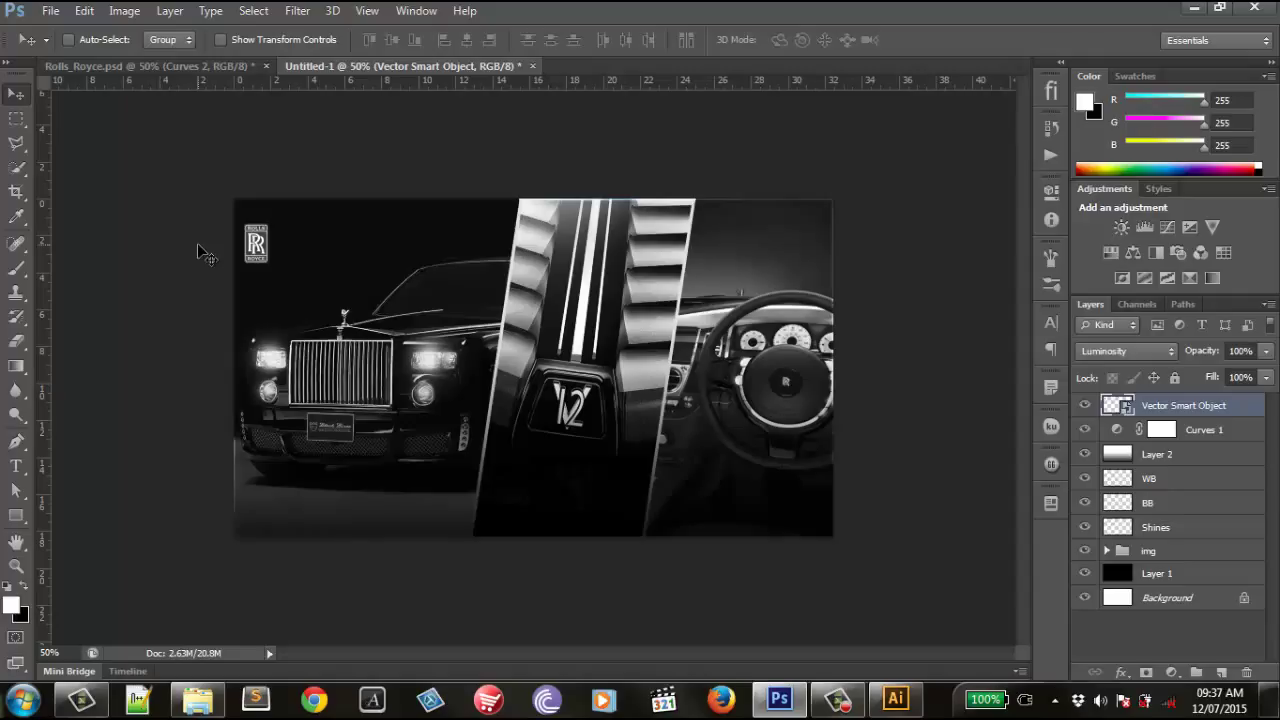
Step: Nudge the Rolls-Royce logo two steps up and one step left with the arrow keys
{"action": "key", "text": "Up"}
{"action": "key", "text": "Up"}
{"action": "key", "text": "Up"}
{"action": "key", "text": "Up"}
{"action": "key", "text": "Up"}
{"action": "key", "text": "Up"}
{"action": "key", "text": "Up"}
{"action": "key", "text": "Up"}
{"action": "key", "text": "Up"}
{"action": "key", "text": "Up"}
{"action": "key", "text": "Up"}
{"action": "key", "text": "Up"}
{"action": "key", "text": "Up"}
{"action": "key", "text": "Up"}
{"action": "key", "text": "Up"}
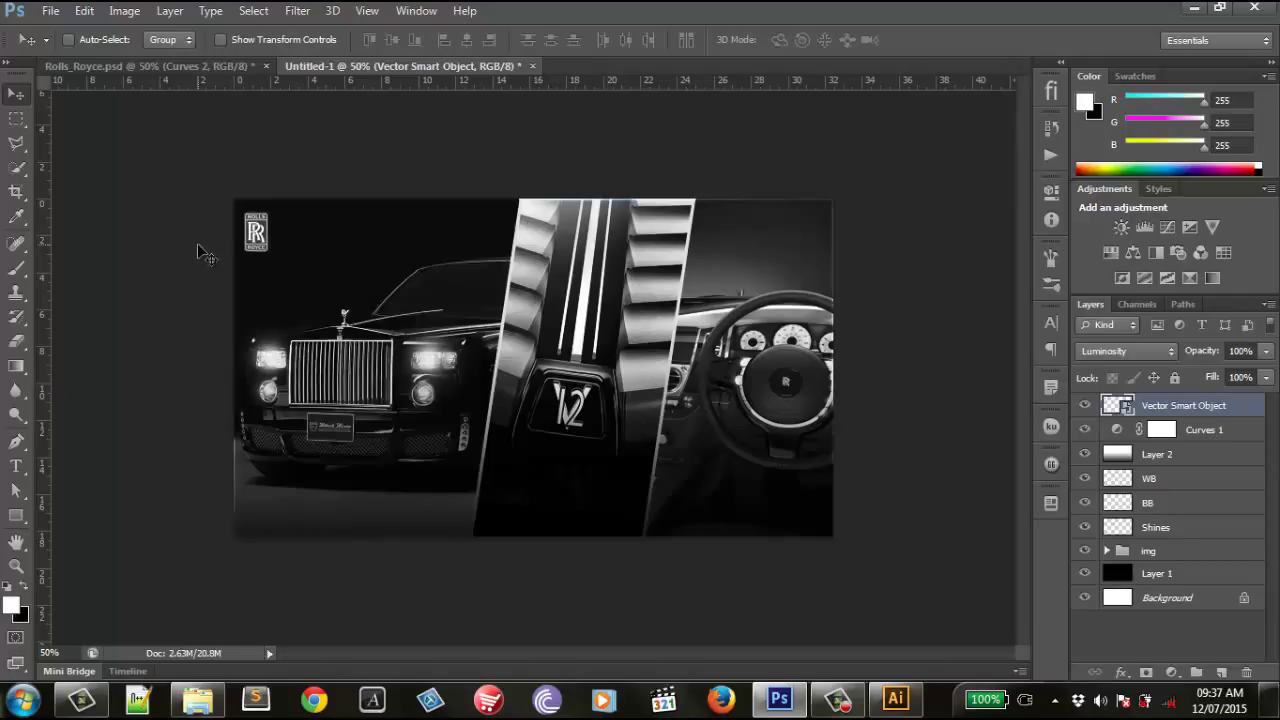
{"action": "key", "text": "Up"}
{"action": "key", "text": "Up"}
{"action": "key", "text": "Up"}
{"action": "key", "text": "Up"}
{"action": "key", "text": "Up"}
{"action": "key", "text": "Up"}
{"action": "key", "text": "Up"}
{"action": "key", "text": "Up"}
{"action": "key", "text": "Up"}
{"action": "key", "text": "Left"}
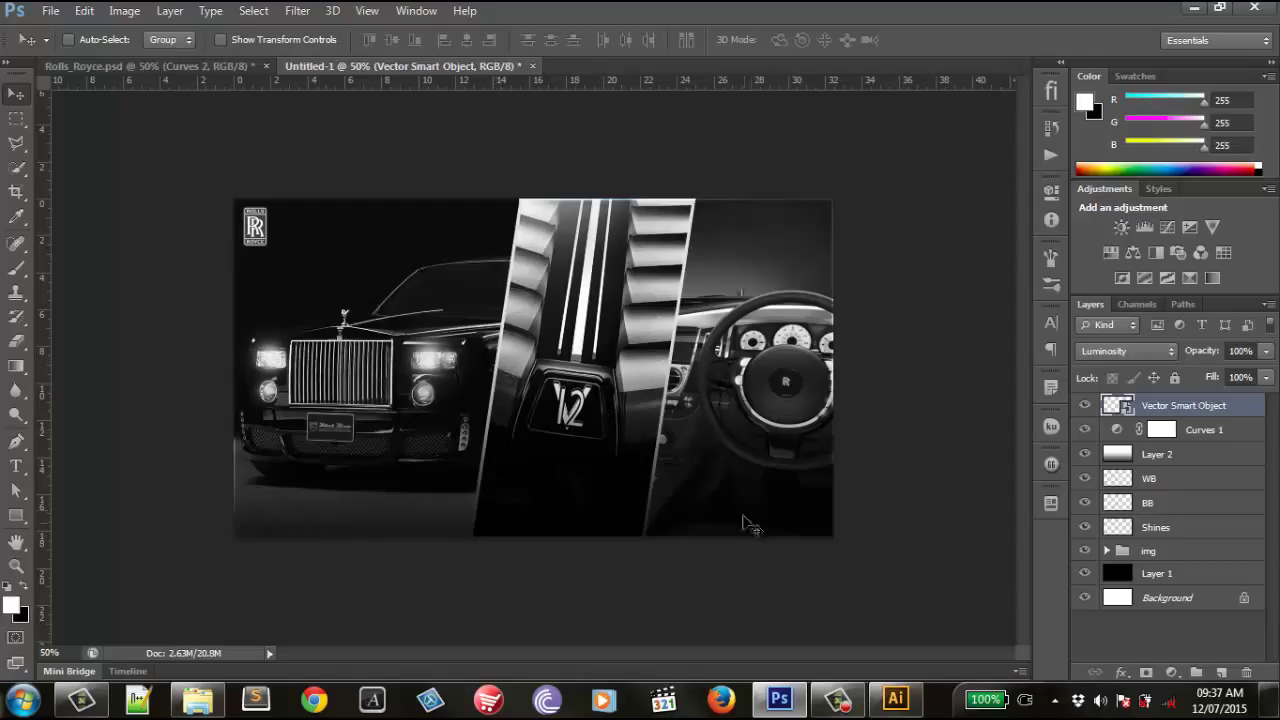
Step: Add a new layer above Layer 2 and paint a 1700 px soft white glow over the poster's top
{"action": "left_click", "coordinate": [1115, 452]}
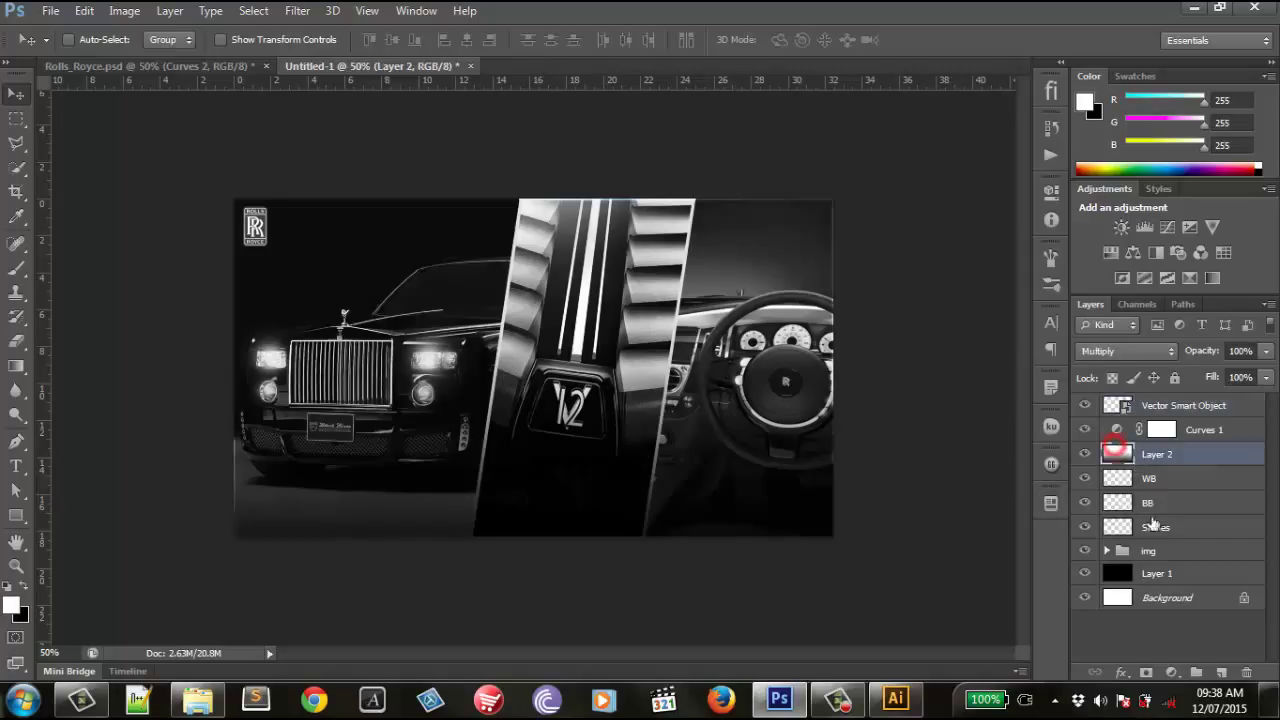
{"action": "left_click", "coordinate": [1222, 672]}
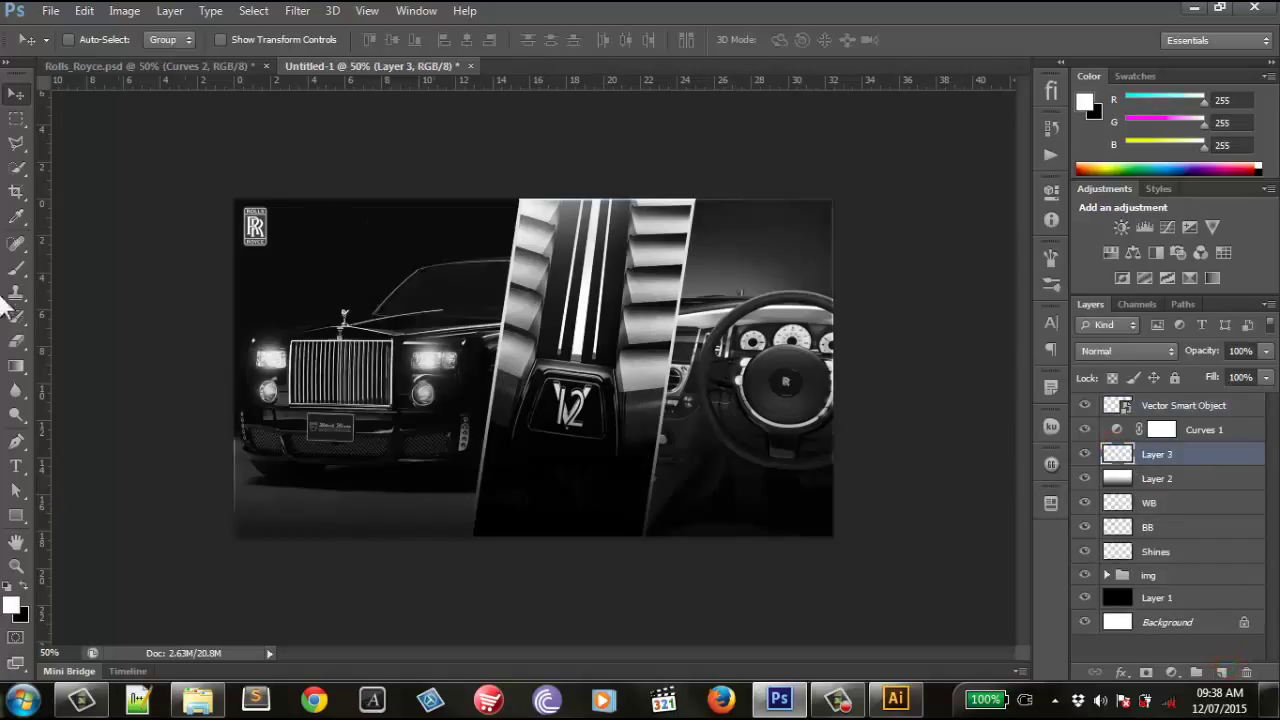
{"action": "left_click", "coordinate": [17, 267]}
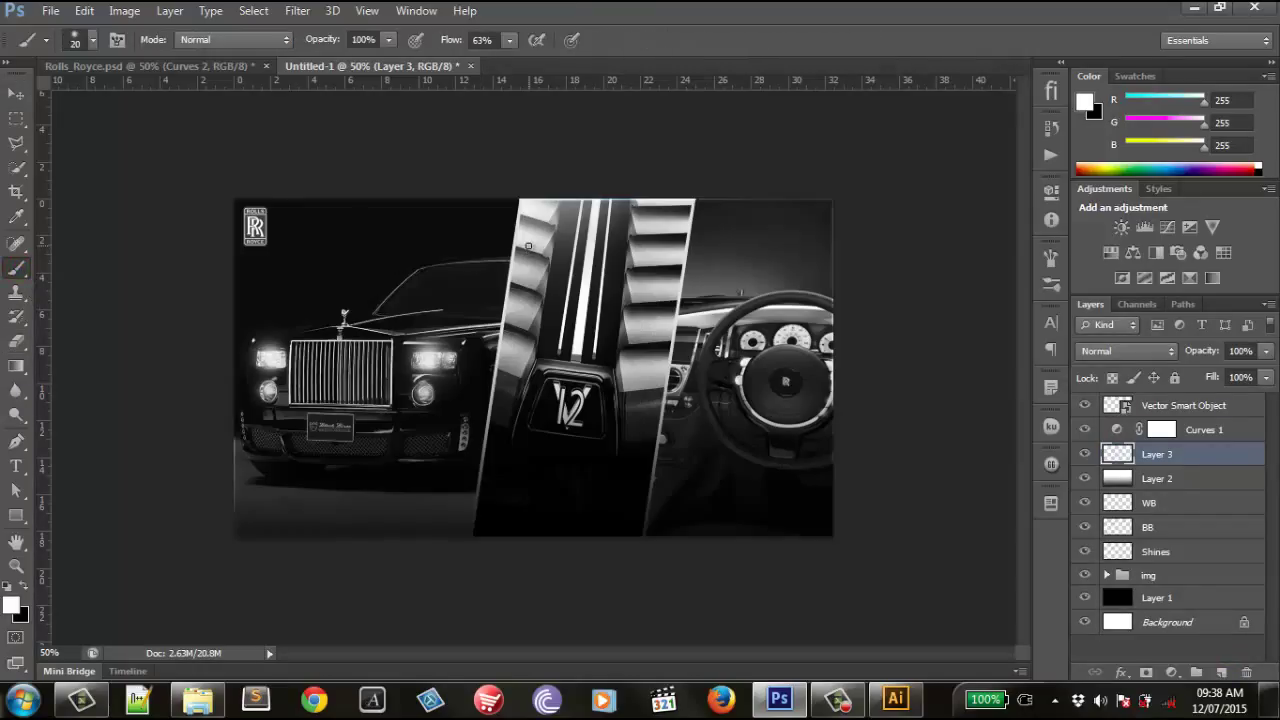
{"action": "key", "text": "bracketright"}
{"action": "key", "text": "bracketright"}
{"action": "key", "text": "bracketright"}
{"action": "key", "text": "bracketright"}
{"action": "key", "text": "bracketright"}
{"action": "key", "text": "bracketright"}
{"action": "key", "text": "bracketright"}
{"action": "key", "text": "bracketright"}
{"action": "key", "text": "bracketright"}
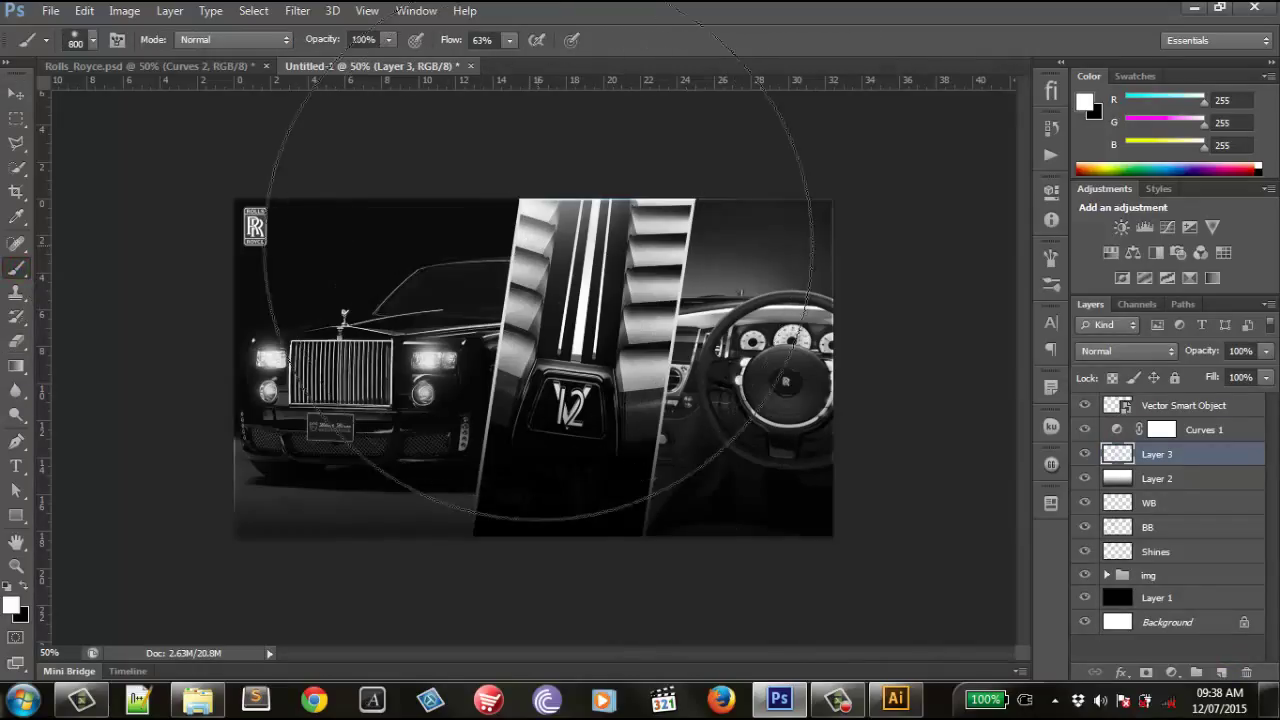
{"action": "key", "text": "ctrl+minus"}
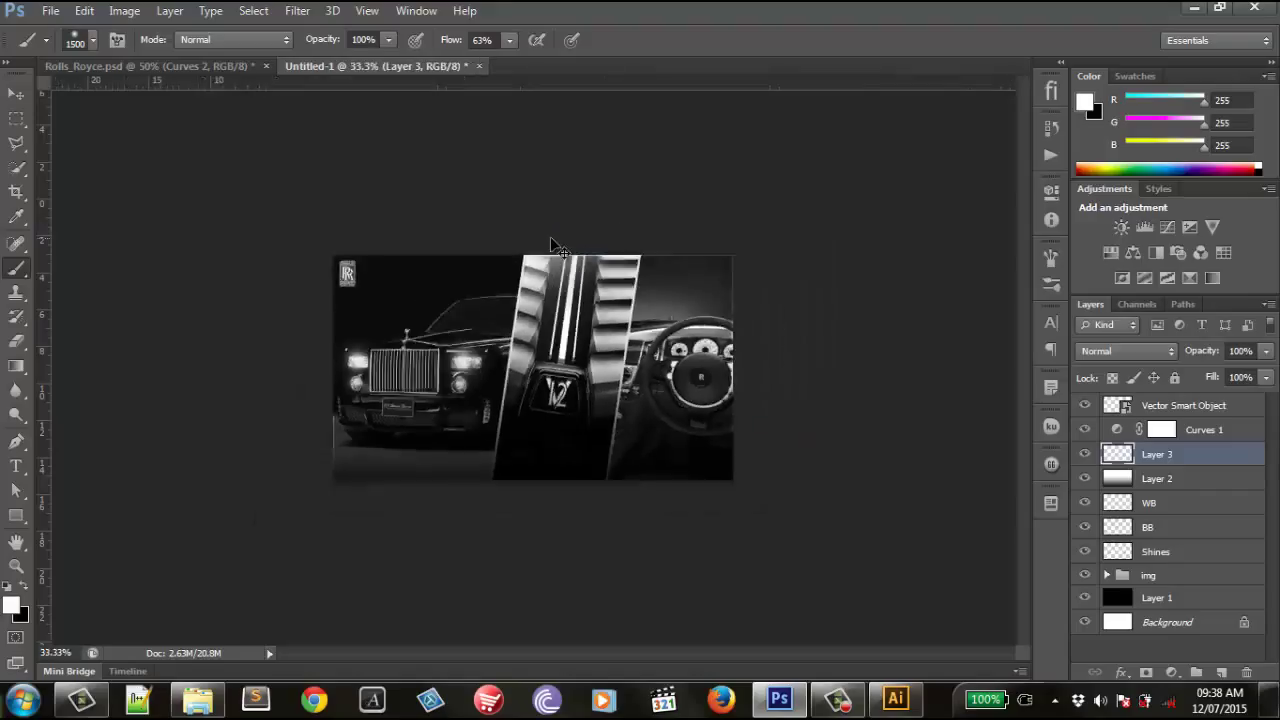
{"action": "key", "text": "ctrl+minus"}
{"action": "key", "text": "ctrl+minus"}
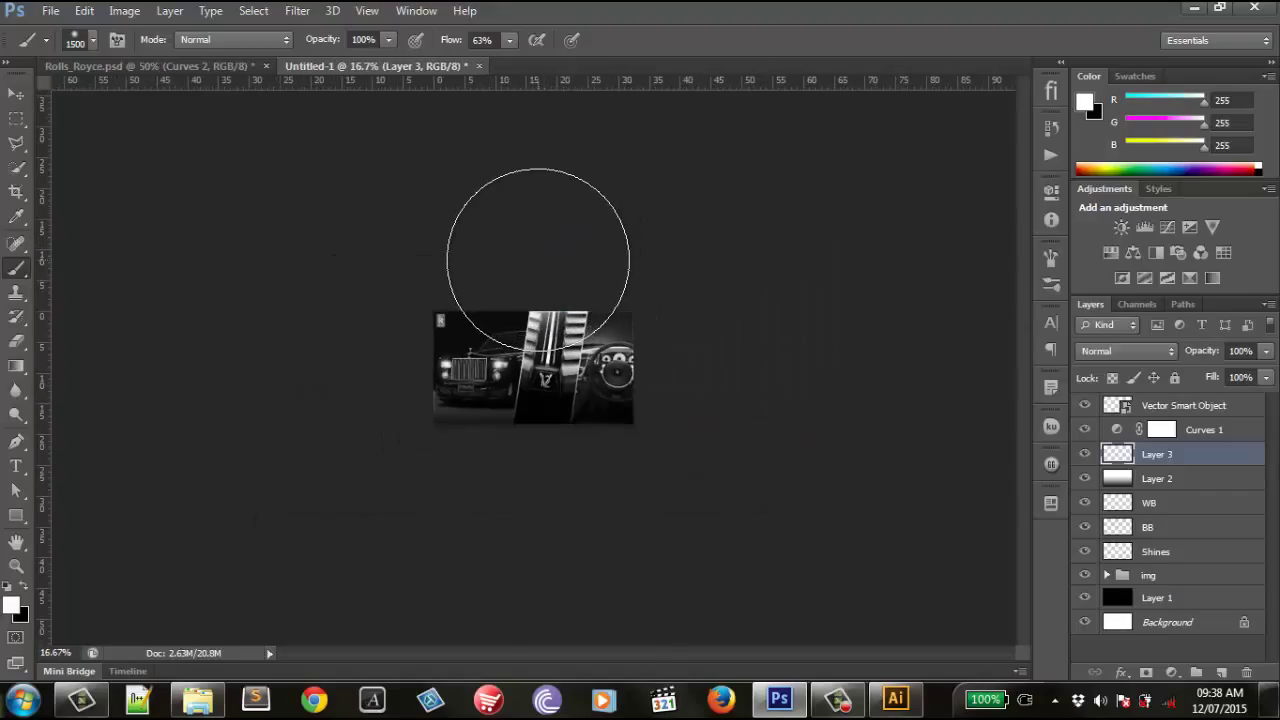
{"action": "key", "text": "bracketright"}
{"action": "key", "text": "bracketright"}
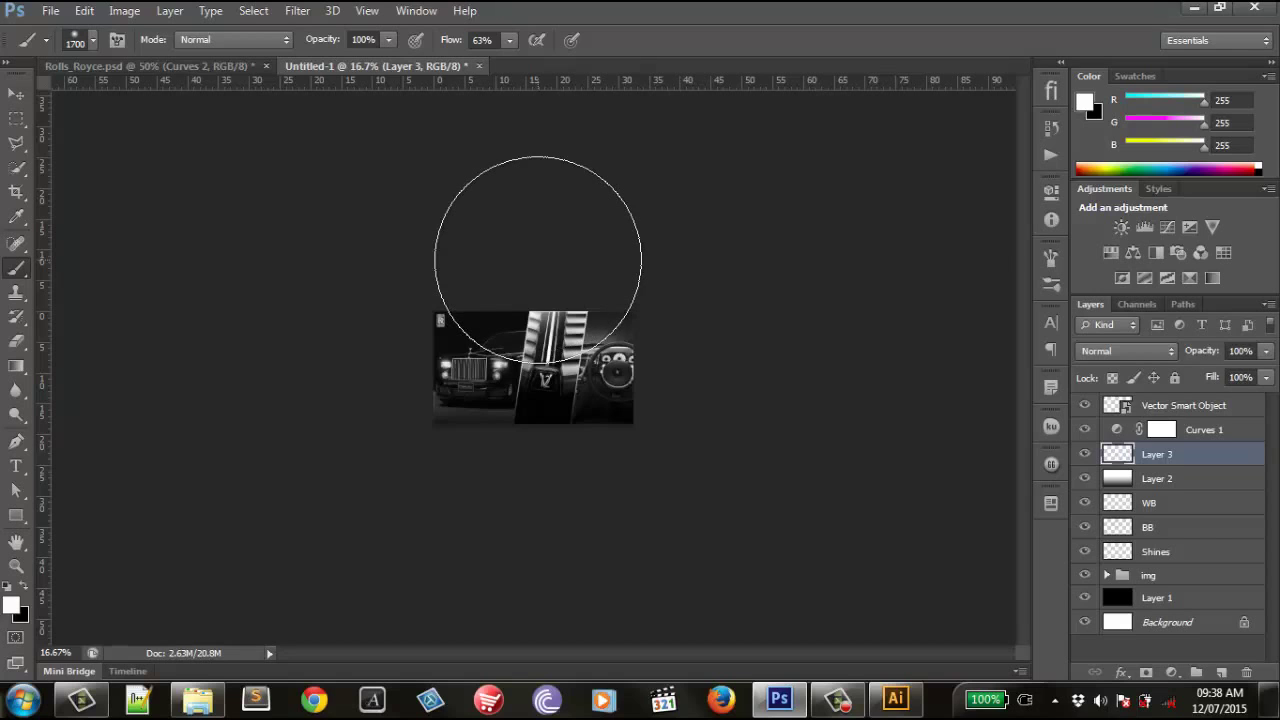
{"action": "left_click", "coordinate": [538, 259]}
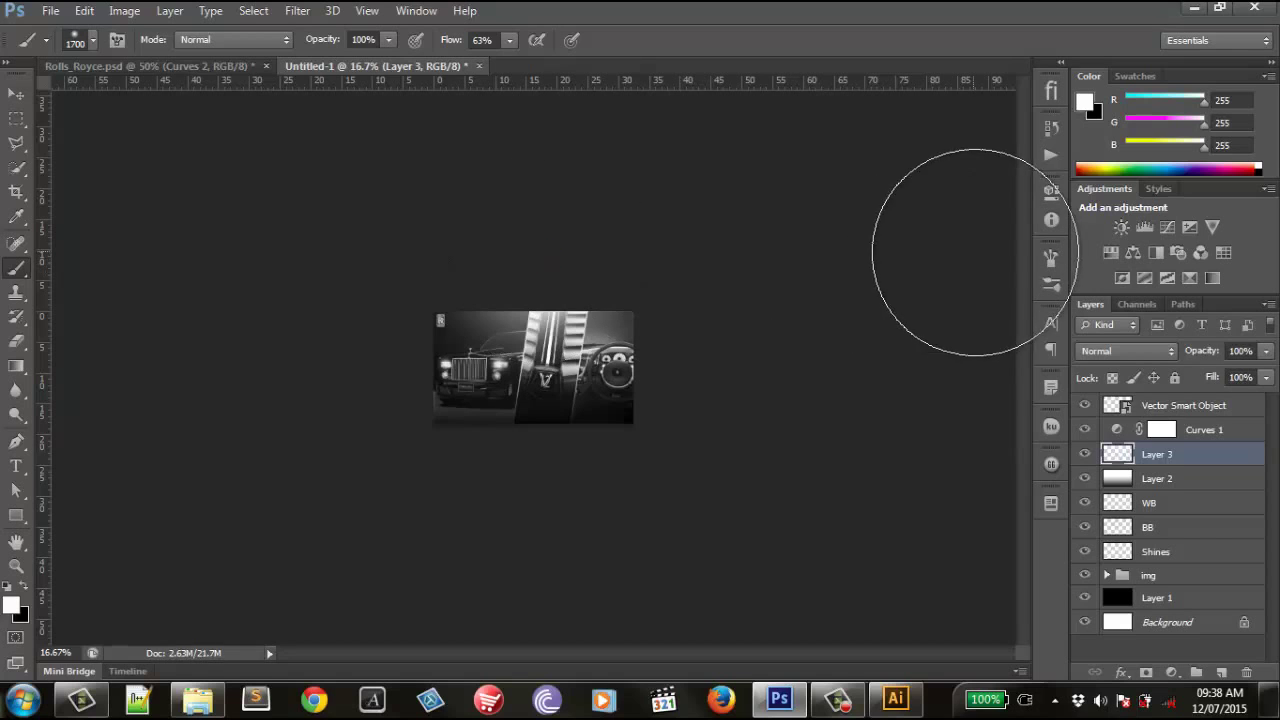
Step: Set Layer 3 to Screen blend mode at 80% opacity
{"action": "left_click", "coordinate": [18, 95]}
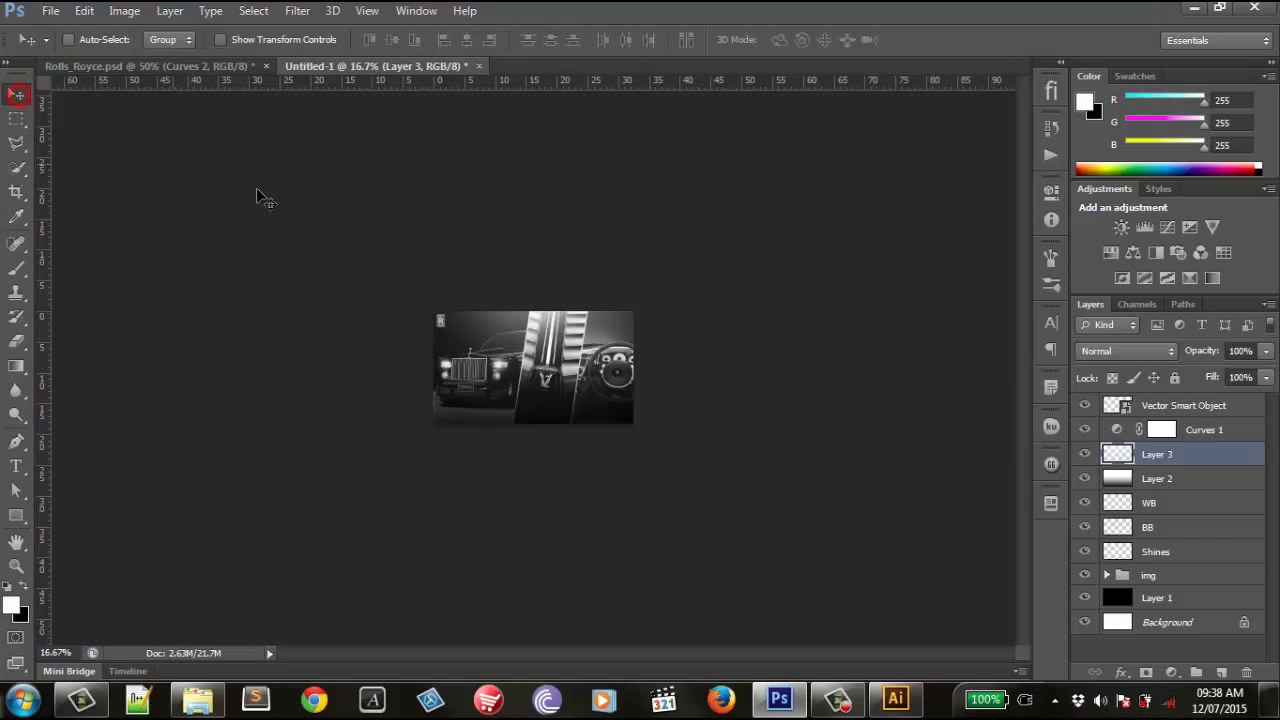
{"action": "key", "text": "ctrl+plus"}
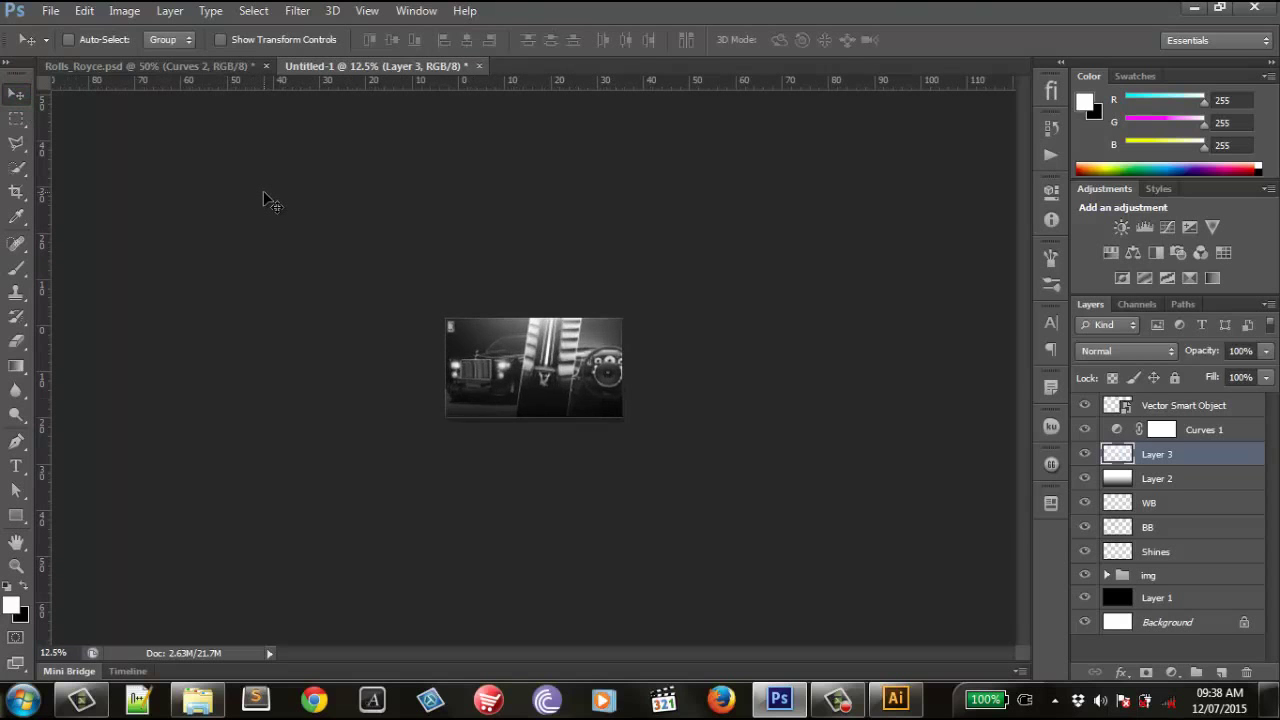
{"action": "key", "text": "ctrl+plus"}
{"action": "key", "text": "ctrl+plus"}
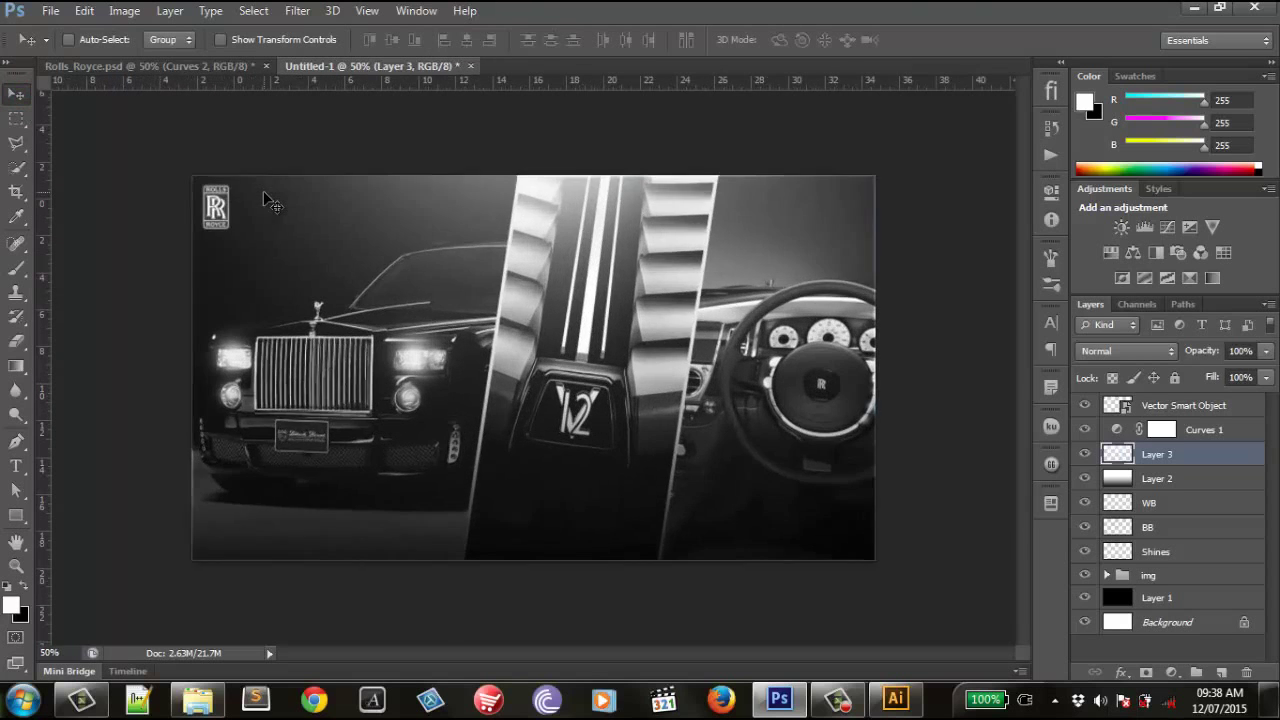
{"action": "key", "text": "ctrl+plus"}
{"action": "left_click", "coordinate": [1146, 350]}
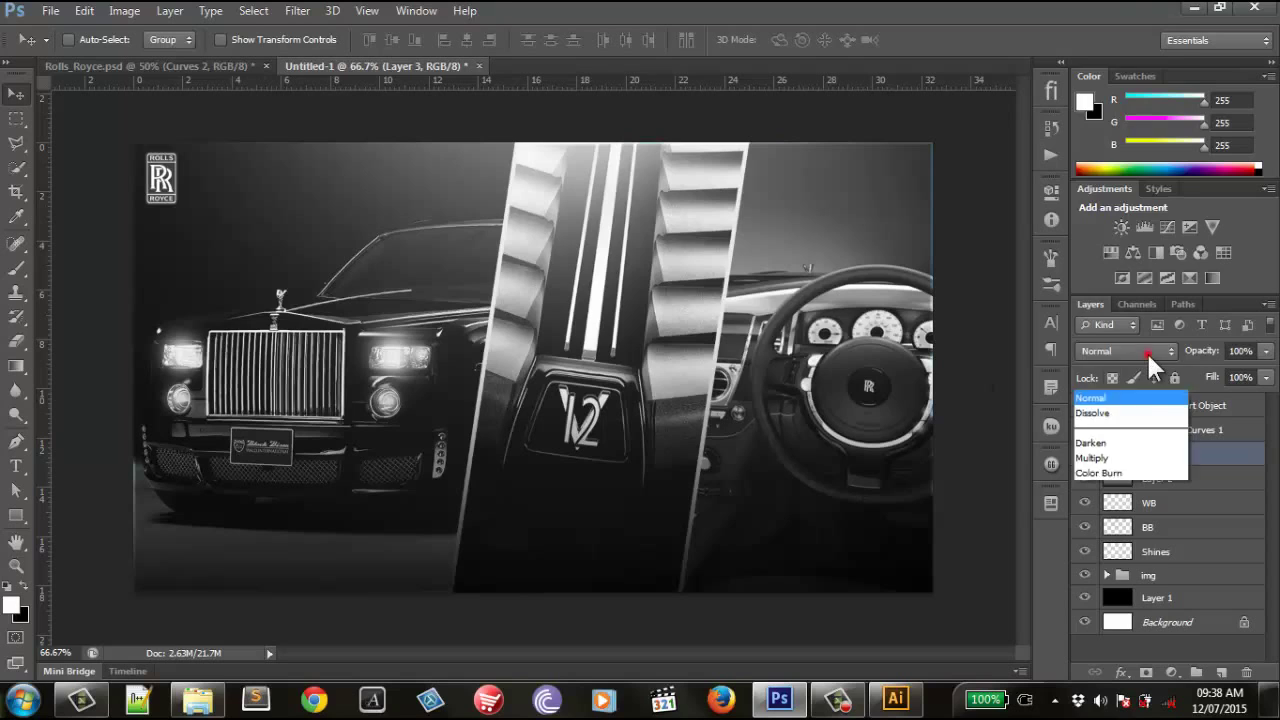
{"action": "left_click", "coordinate": [1118, 156]}
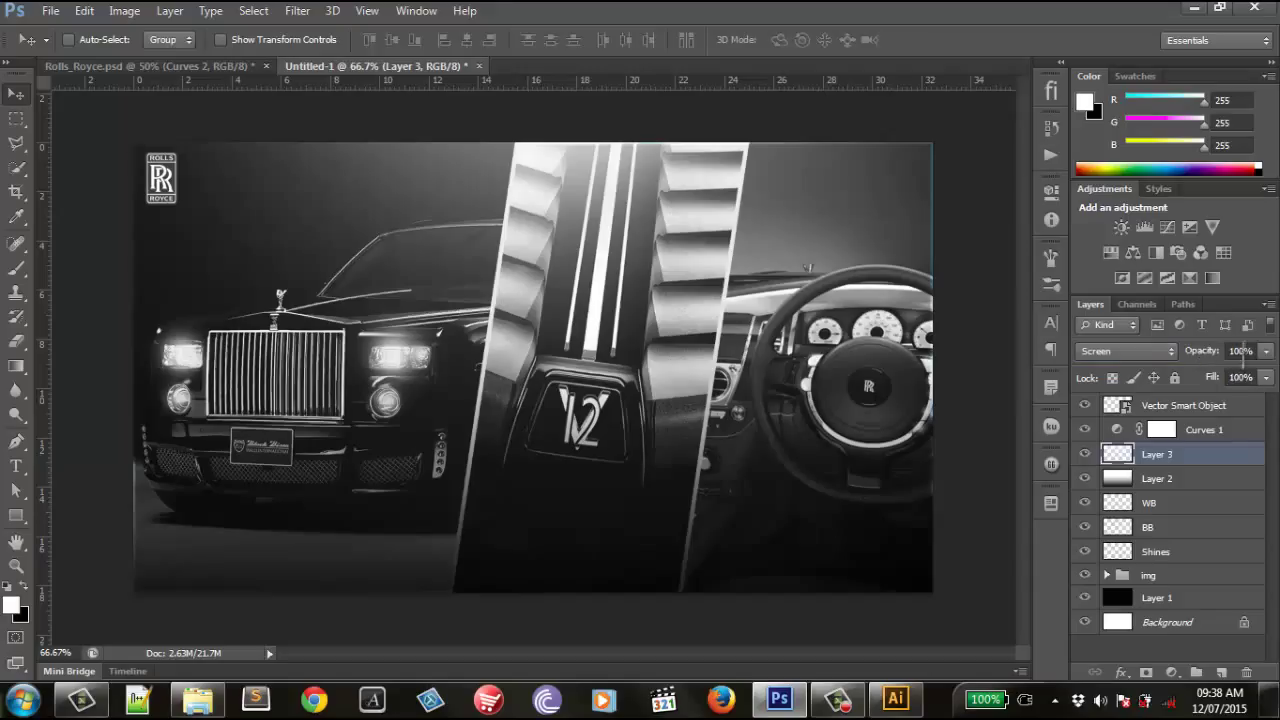
{"action": "left_click", "coordinate": [1196, 355]}
{"action": "type", "text": "80"}
{"action": "key", "text": "Return"}
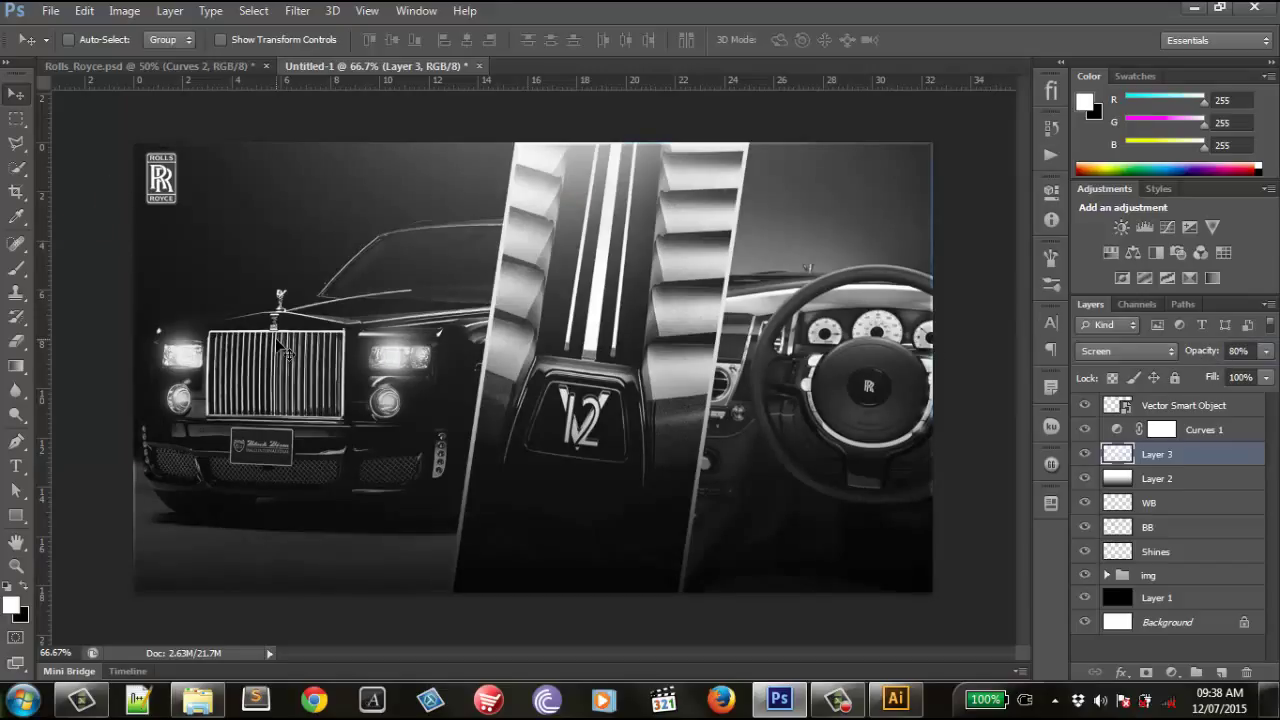
{"action": "key", "text": "ctrl+minus"}
{"action": "key", "text": "ctrl+minus"}
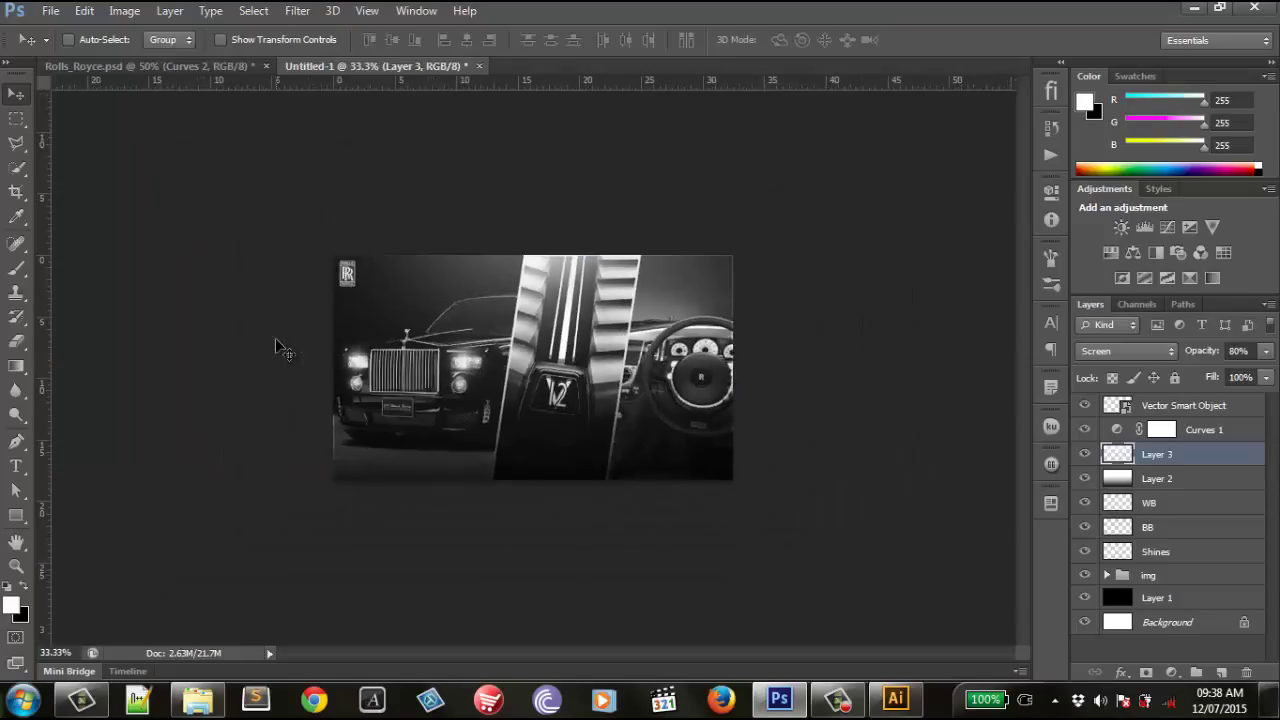
{"action": "key", "text": "ctrl+plus"}
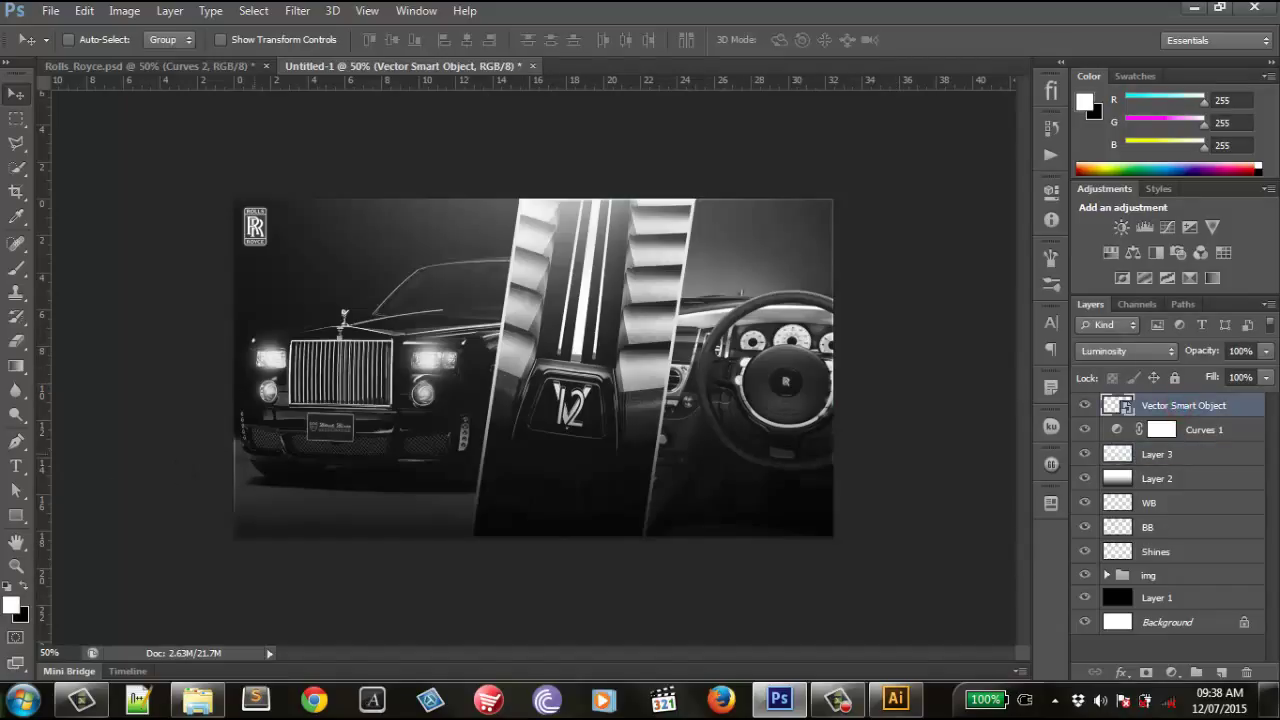
Step: Start a 35 pt Nexa Light text line below the V12 badge for BLACKBISON
{"action": "left_click", "coordinate": [16, 466]}
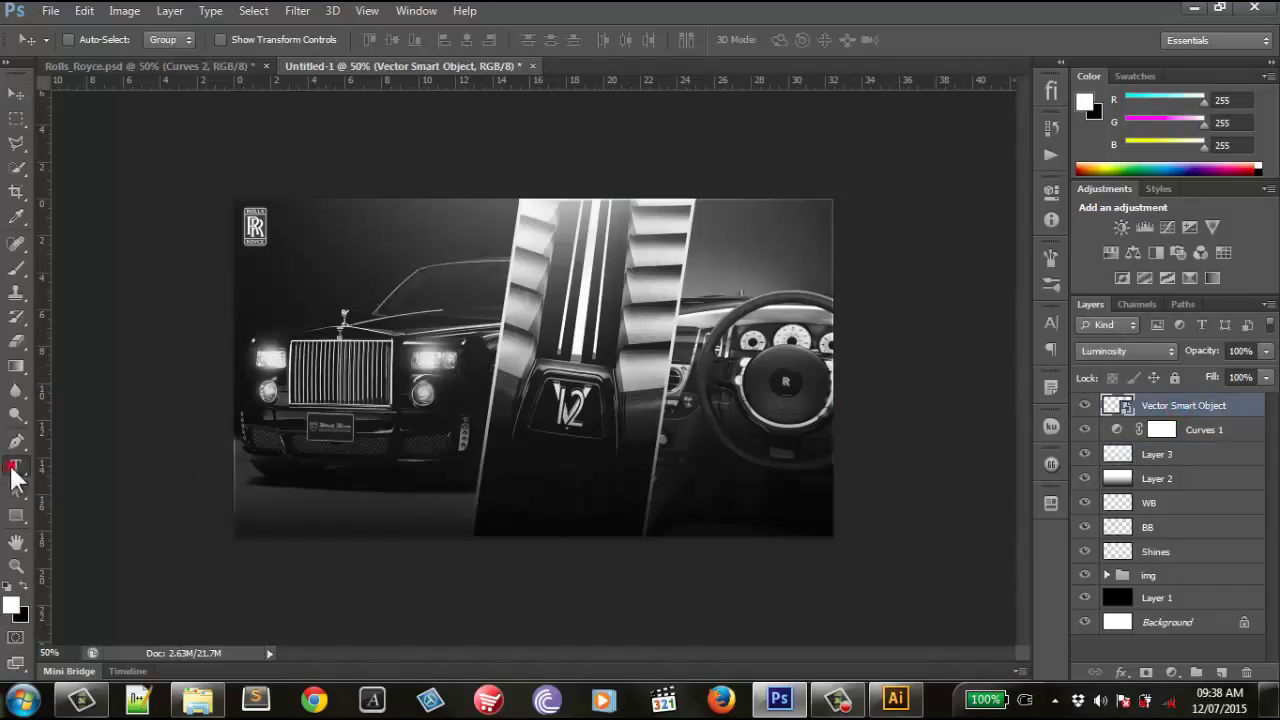
{"action": "left_click", "coordinate": [521, 477]}
{"action": "type", "text": "BLACKBISON"}
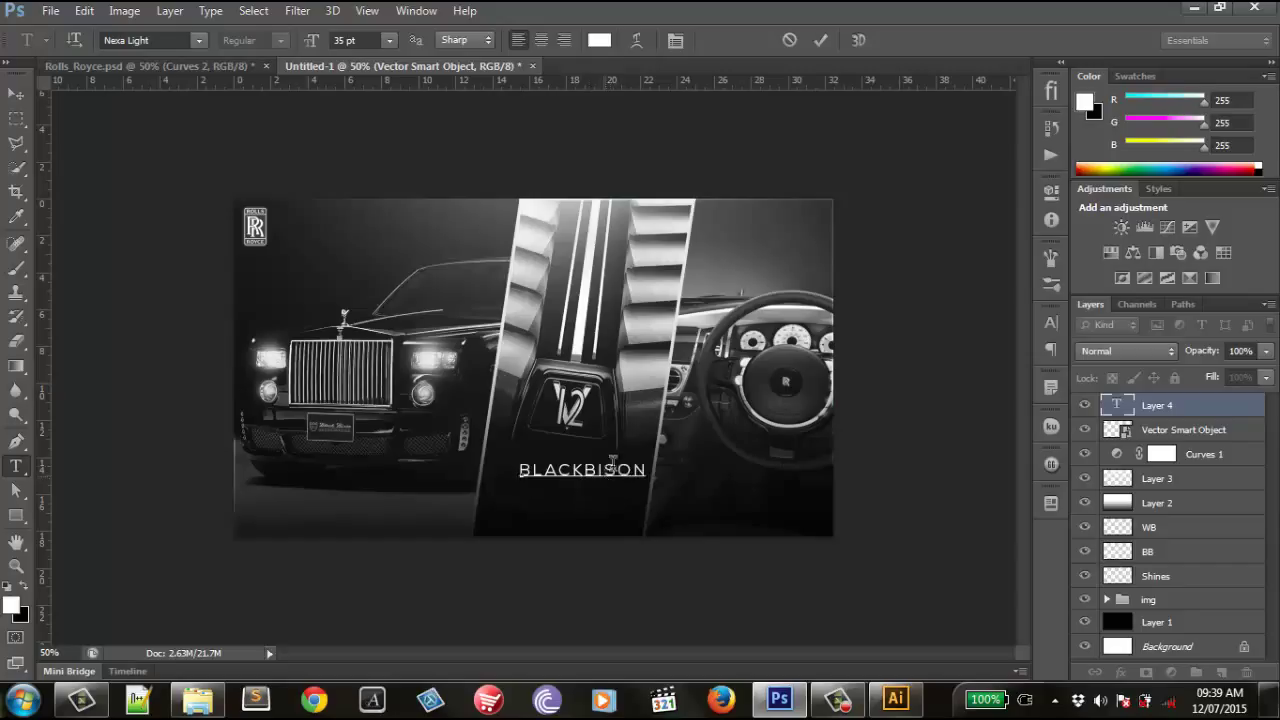
Step: Set the word BLACK in the Nexa Bold font
{"action": "double_click", "coordinate": [582, 470]}
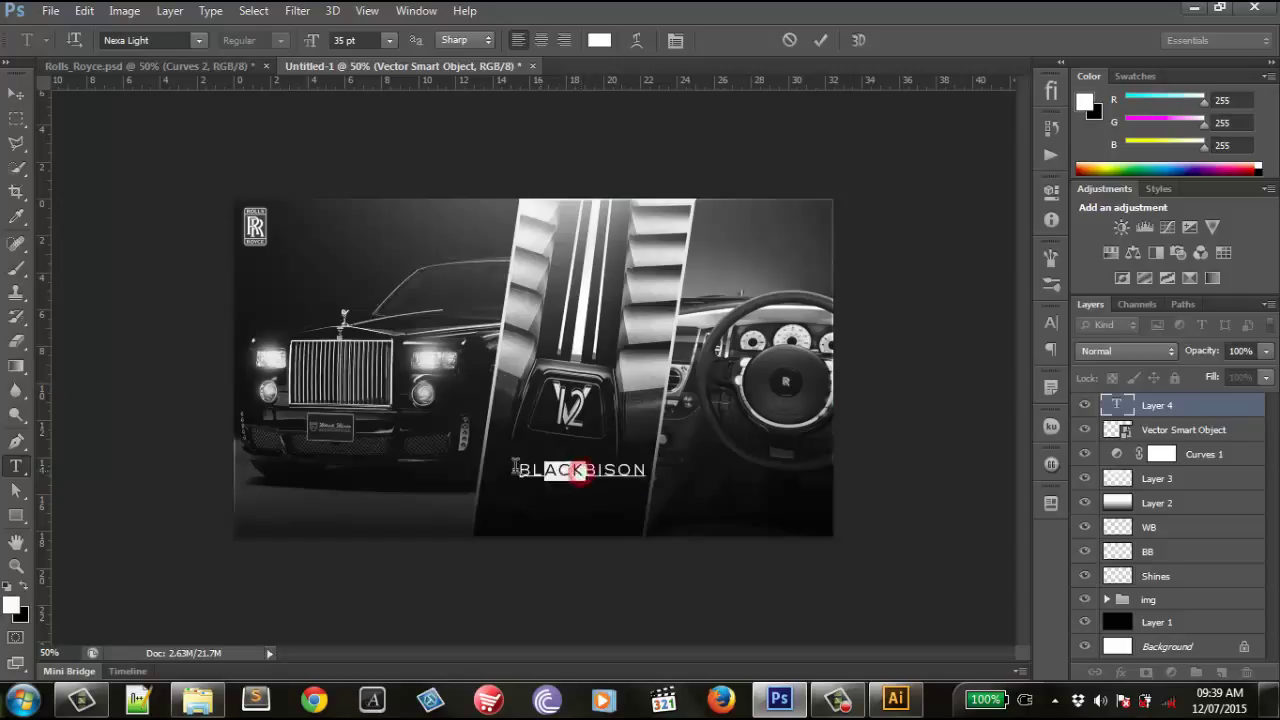
{"action": "double_click", "coordinate": [524, 472]}
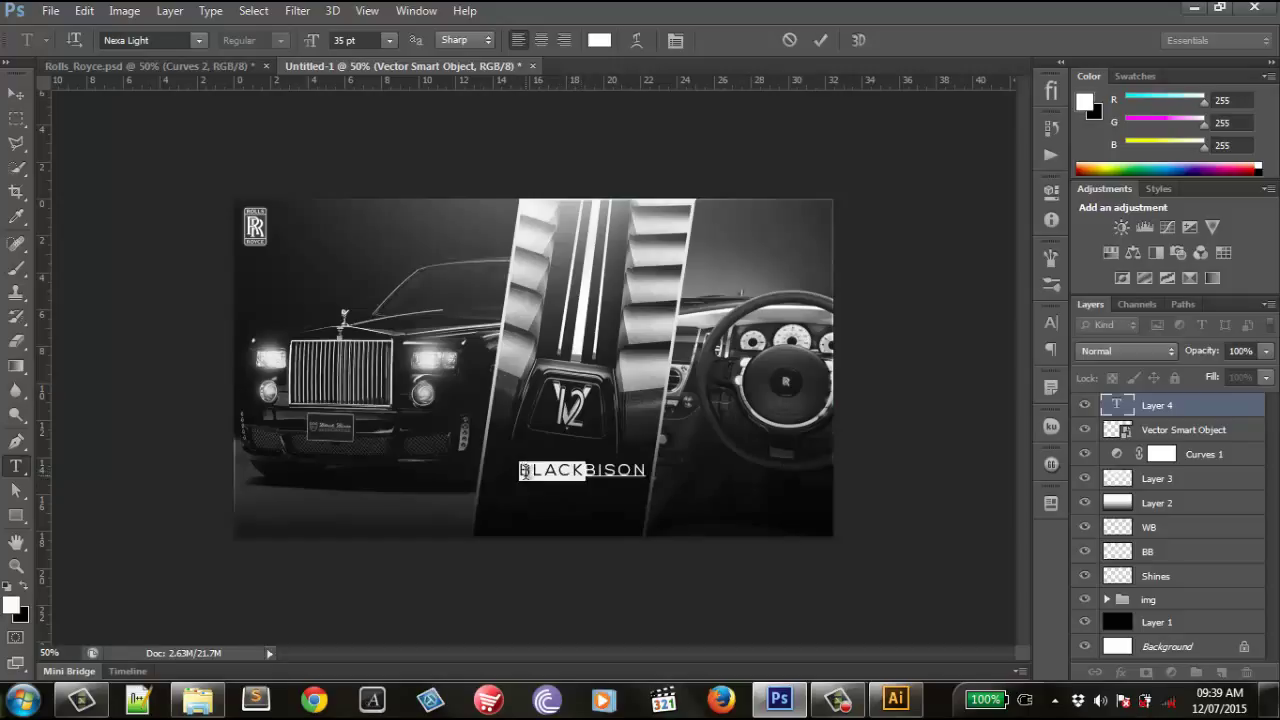
{"action": "left_click", "coordinate": [198, 40]}
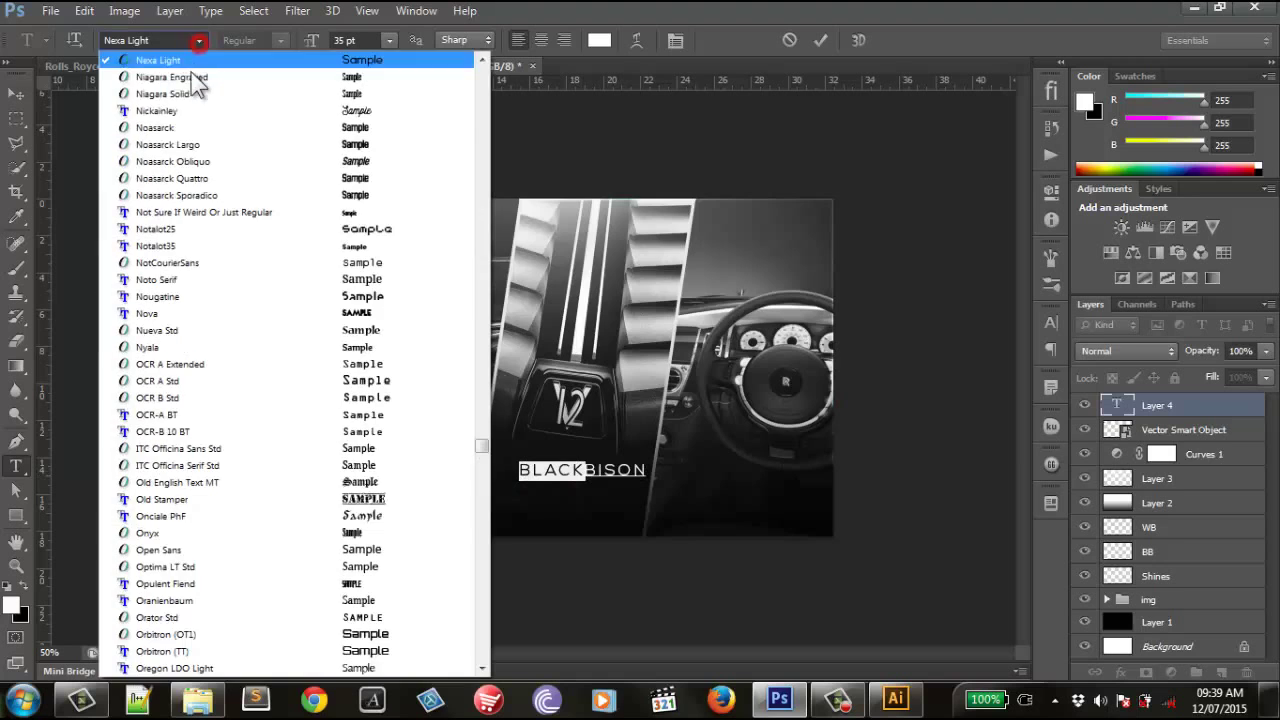
{"action": "scroll", "coordinate": [178, 103], "scroll_direction": "up", "scroll_amount": 2}
{"action": "left_click", "coordinate": [165, 143]}
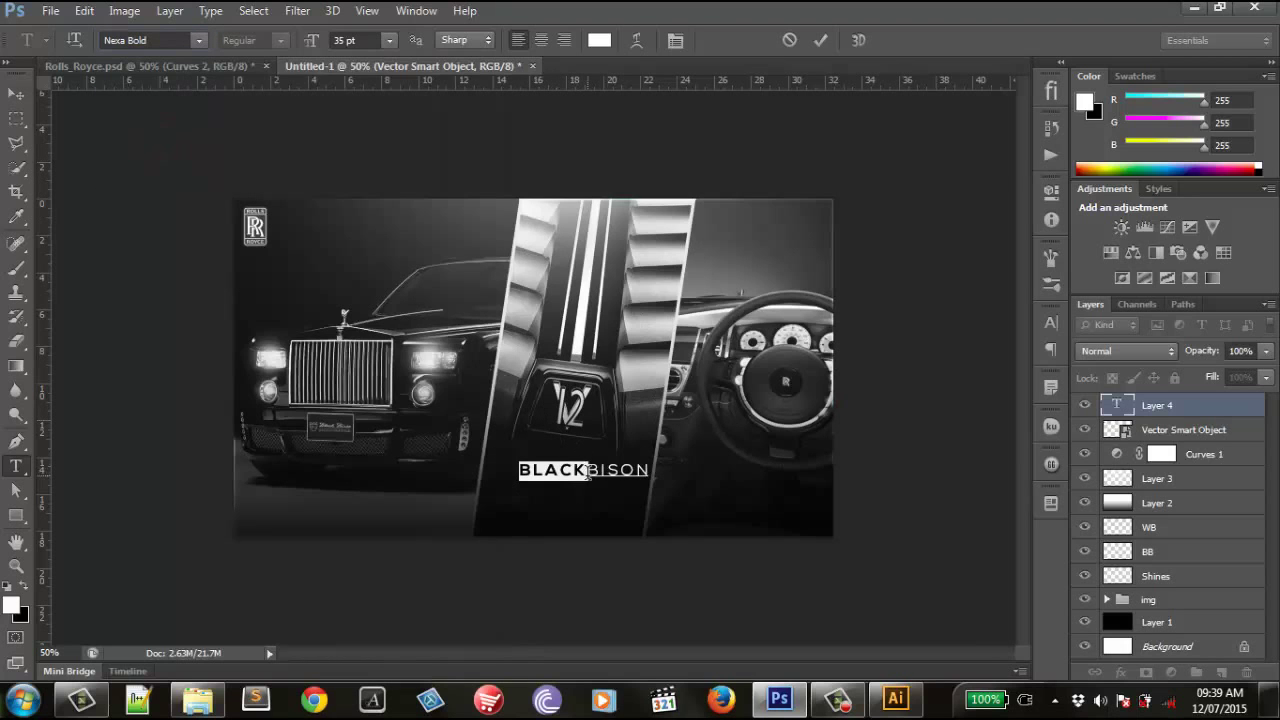
Step: Colour BISON light blue #88ceff and commit the text layer
{"action": "left_click_drag", "start_coordinate": [588, 473], "coordinate": [657, 481]}
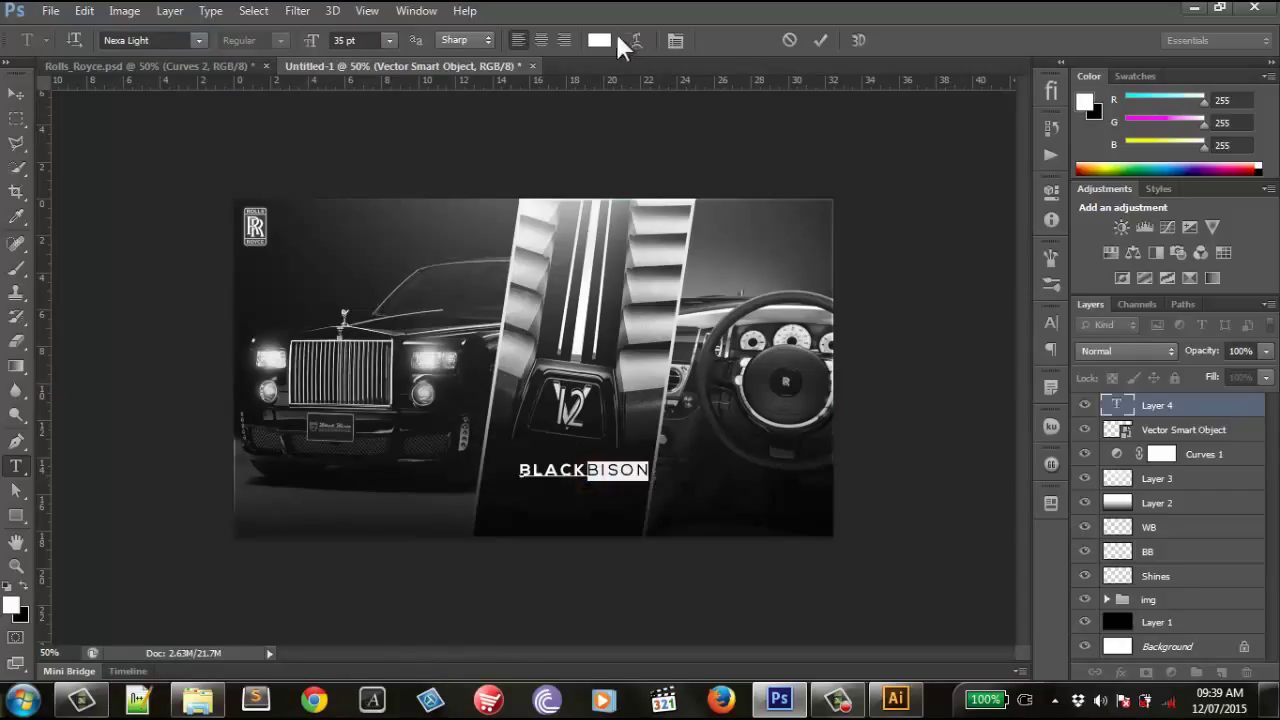
{"action": "left_click", "coordinate": [599, 40]}
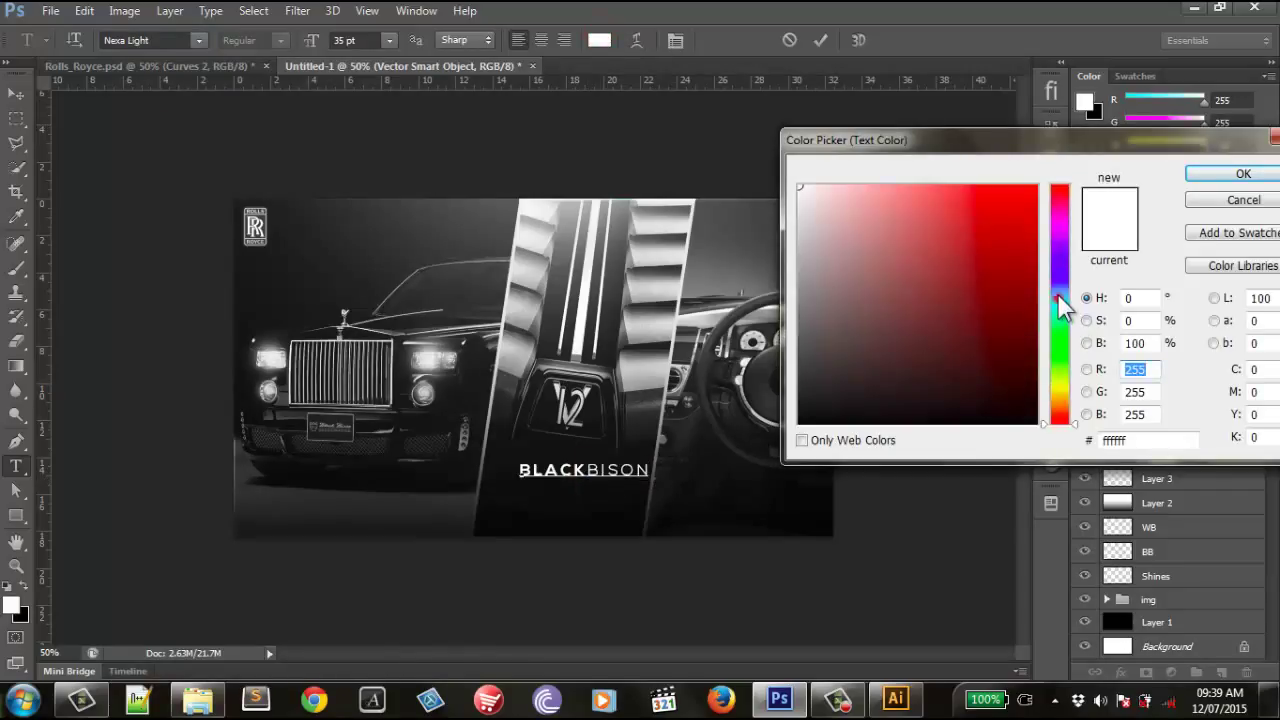
{"action": "left_click_drag", "start_coordinate": [1058, 291], "coordinate": [1058, 287]}
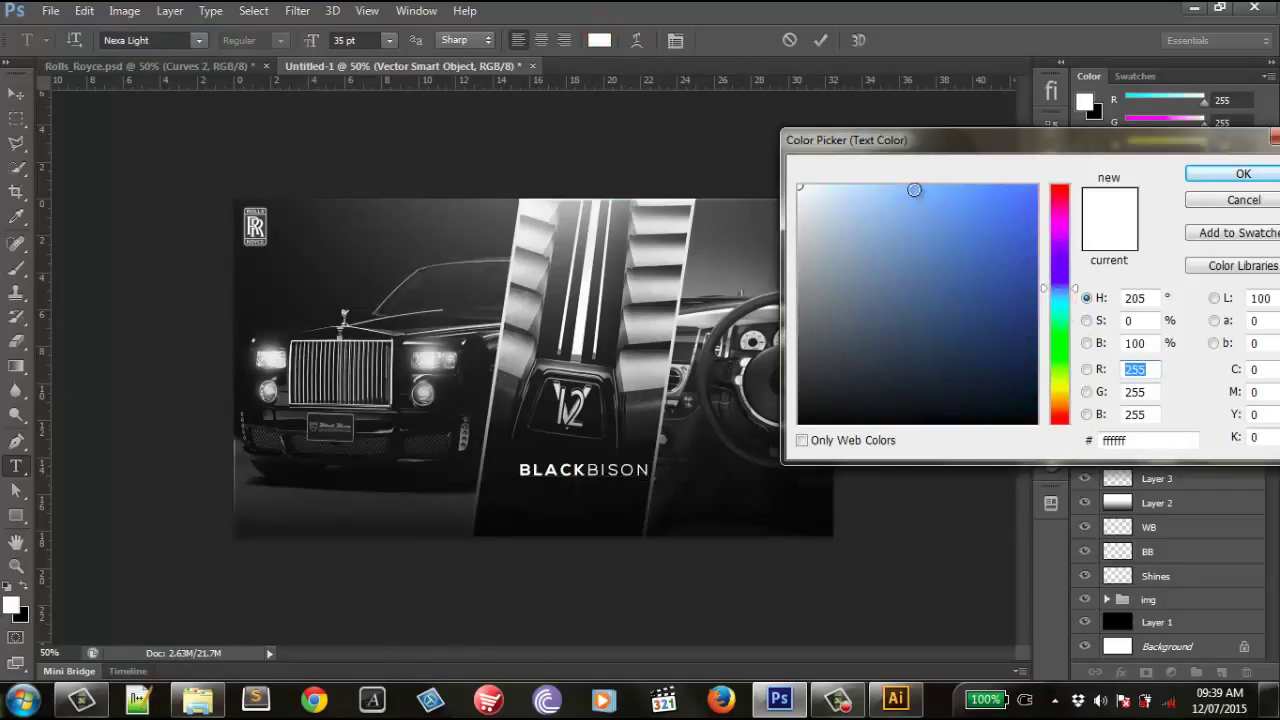
{"action": "left_click_drag", "start_coordinate": [914, 190], "coordinate": [901, 188]}
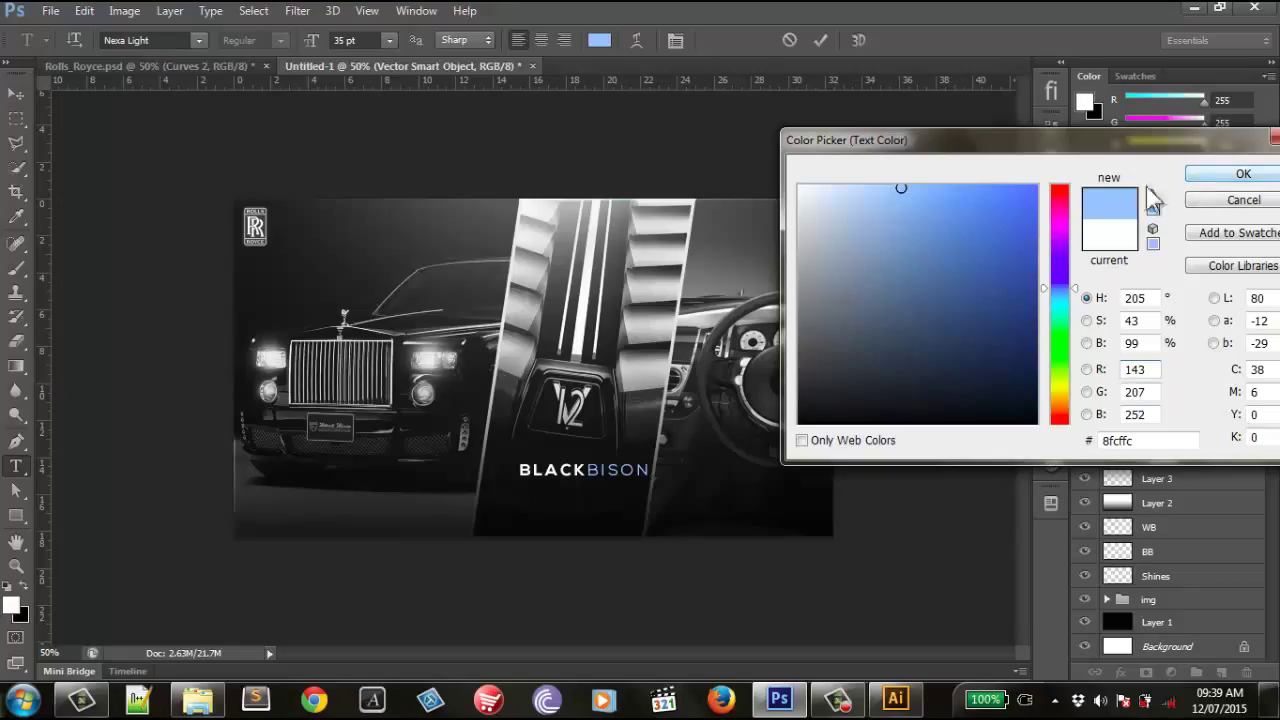
{"action": "left_click", "coordinate": [909, 185]}
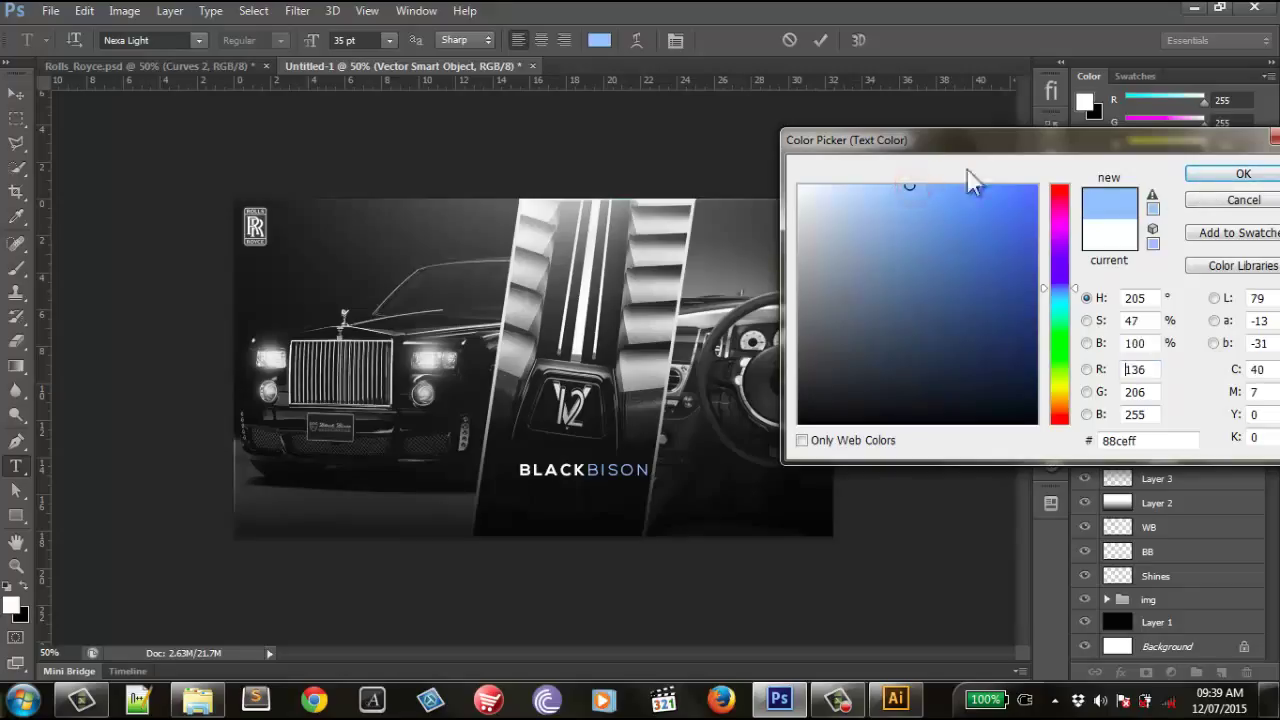
{"action": "left_click", "coordinate": [1200, 174]}
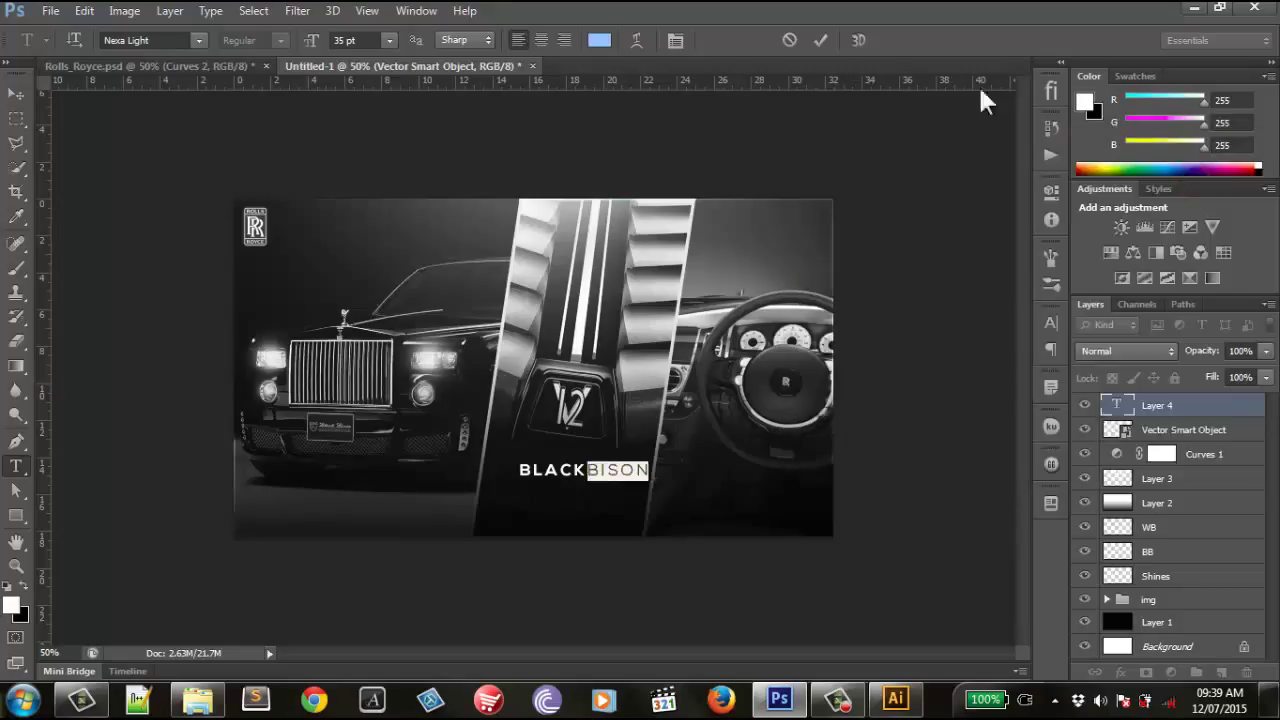
{"action": "left_click", "coordinate": [818, 40]}
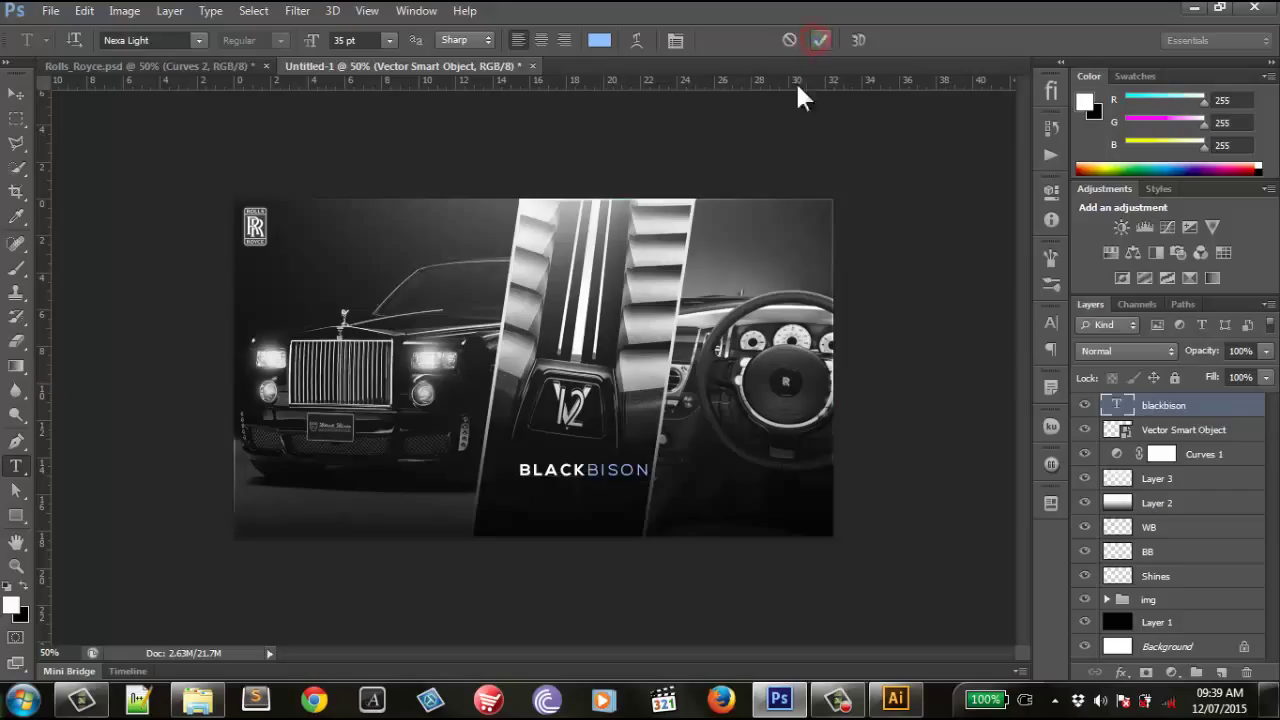
Step: Copy the Lorem Ipsum paragraph from Rolls_Royce.psd into the poster below blackbison, with the title placed above it
{"action": "left_click", "coordinate": [15, 94]}
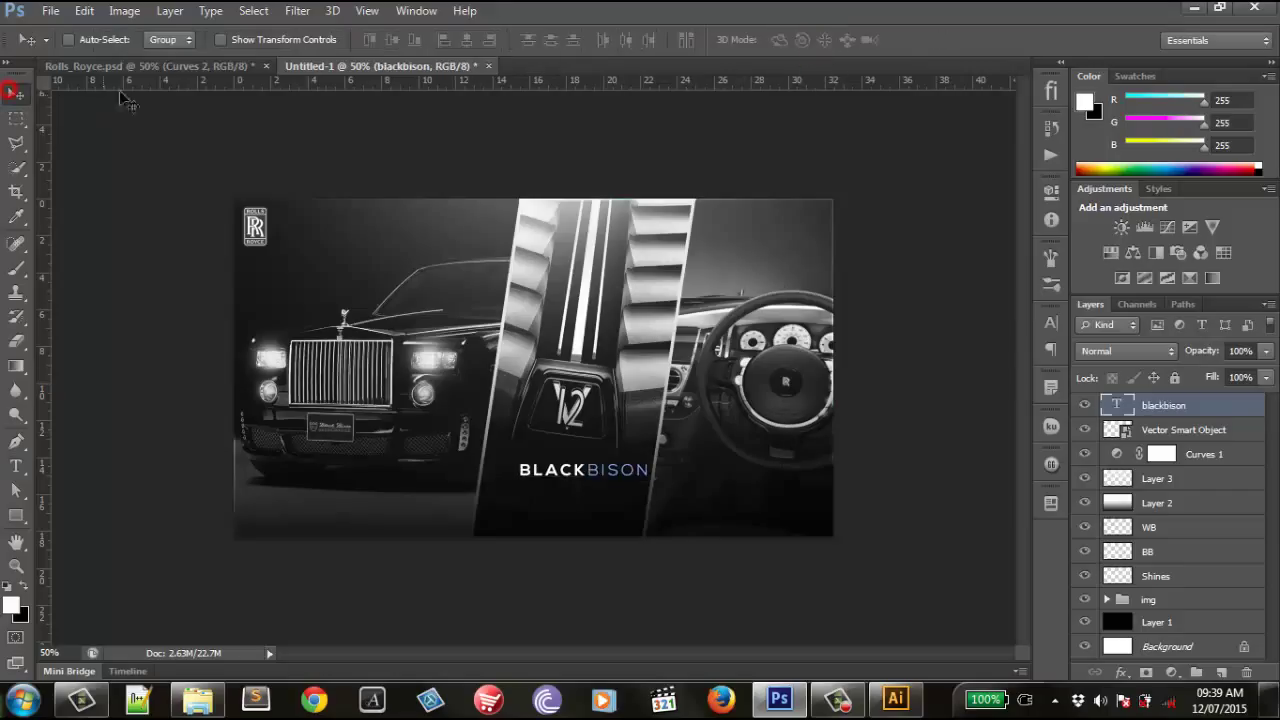
{"action": "left_click", "coordinate": [140, 66]}
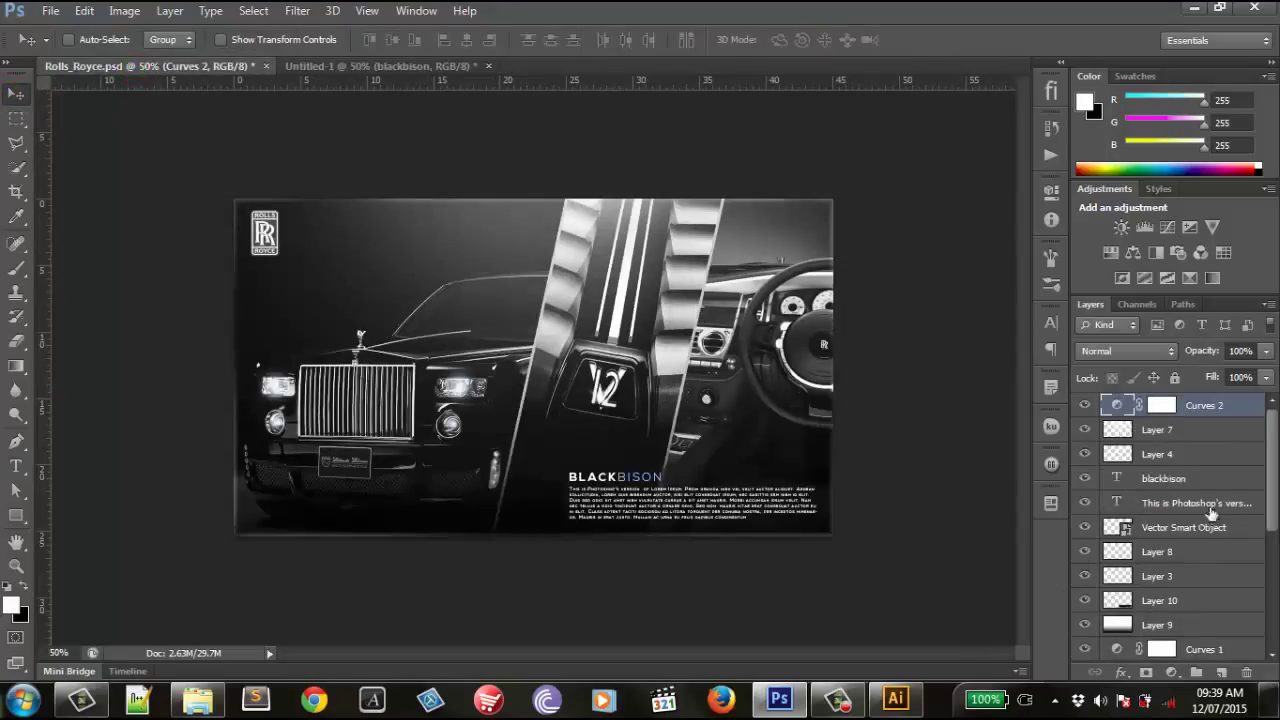
{"action": "left_click", "coordinate": [1119, 502]}
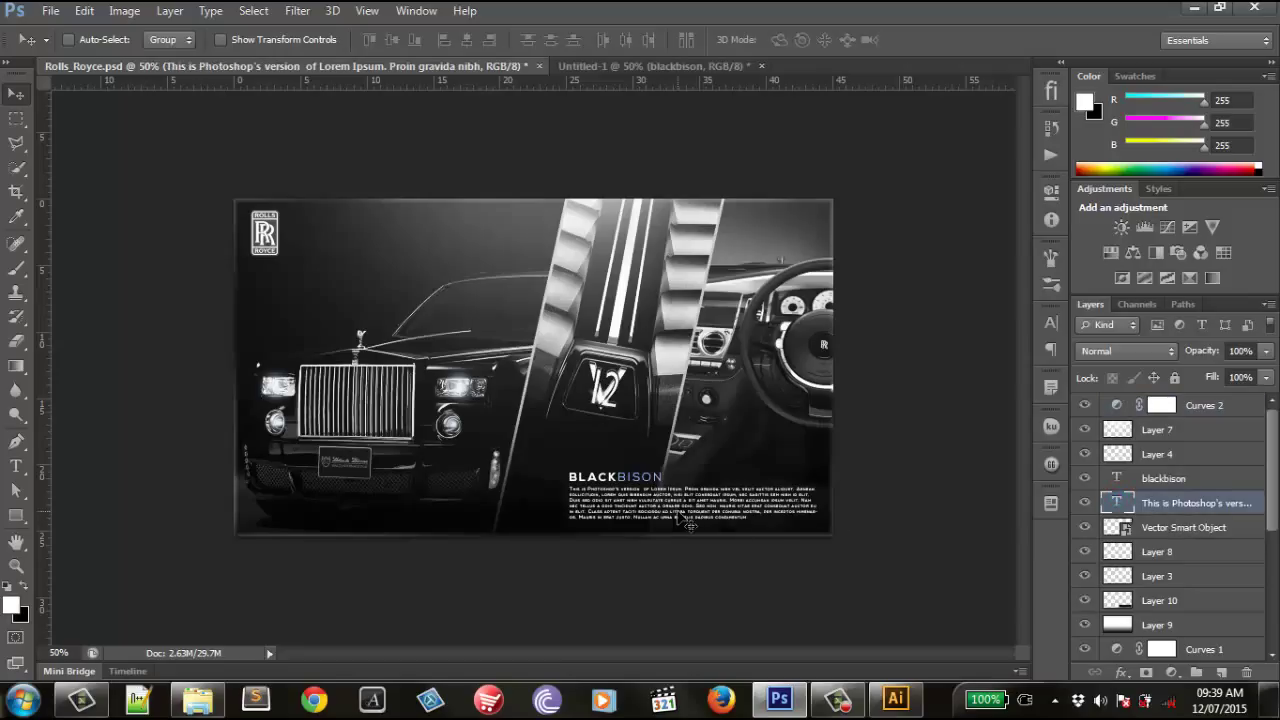
{"action": "mouse_move", "coordinate": [688, 522]}
{"action": "left_mouse_down"}
{"action": "mouse_move", "coordinate": [622, 75]}
{"action": "mouse_move", "coordinate": [652, 520]}
{"action": "mouse_move", "coordinate": [666, 519]}
{"action": "left_mouse_up"}
{"action": "left_click_drag", "start_coordinate": [1190, 405], "coordinate": [1160, 442]}
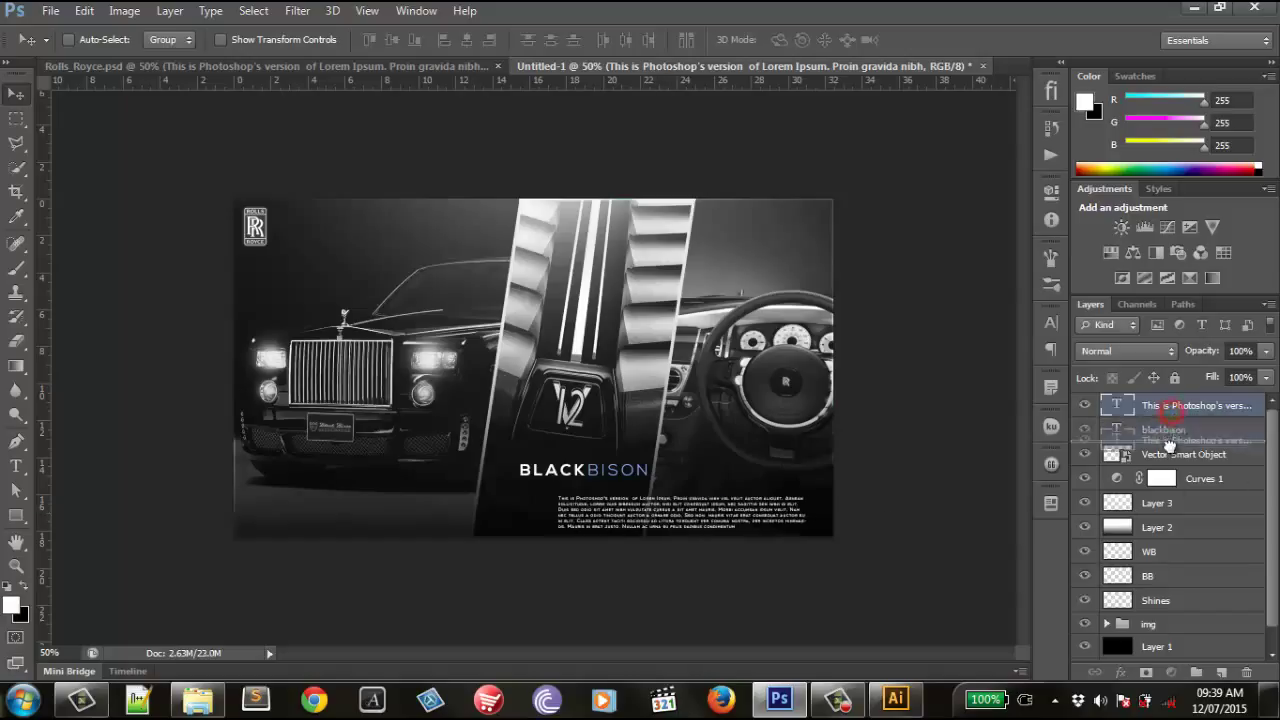
{"action": "left_click", "coordinate": [590, 475], "text": "ctrl"}
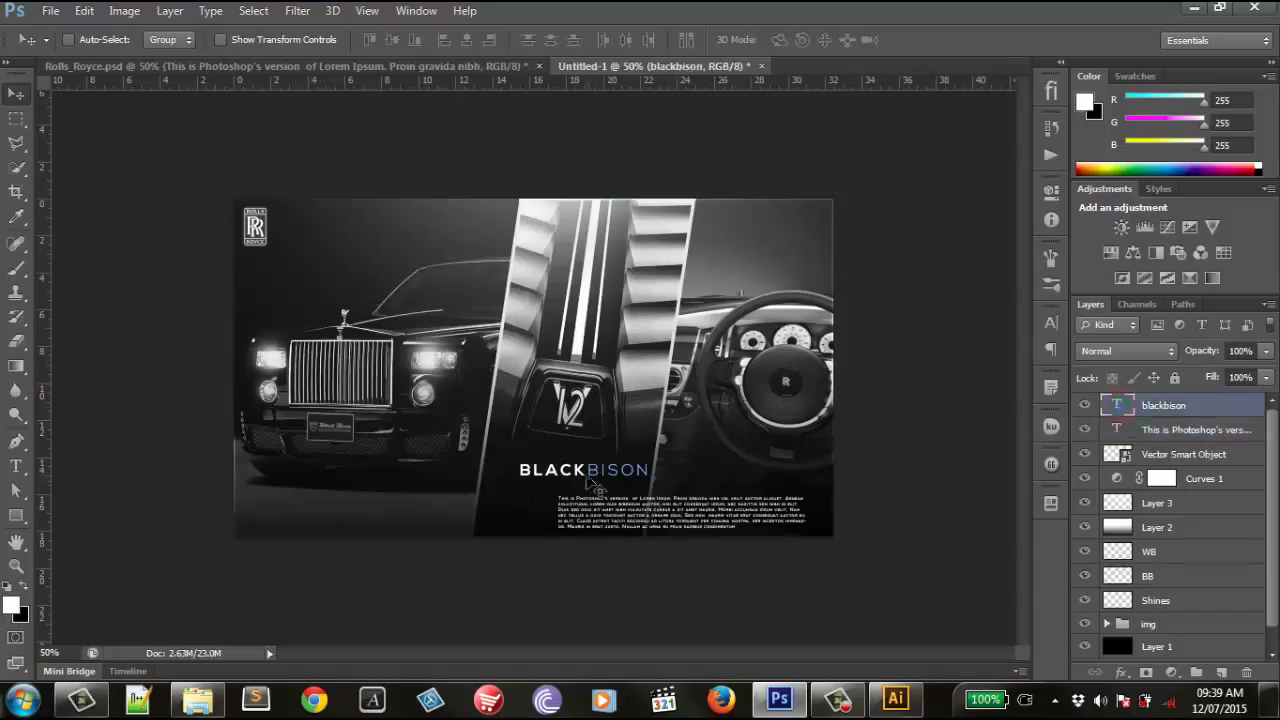
{"action": "left_click_drag", "start_coordinate": [583, 472], "coordinate": [620, 486]}
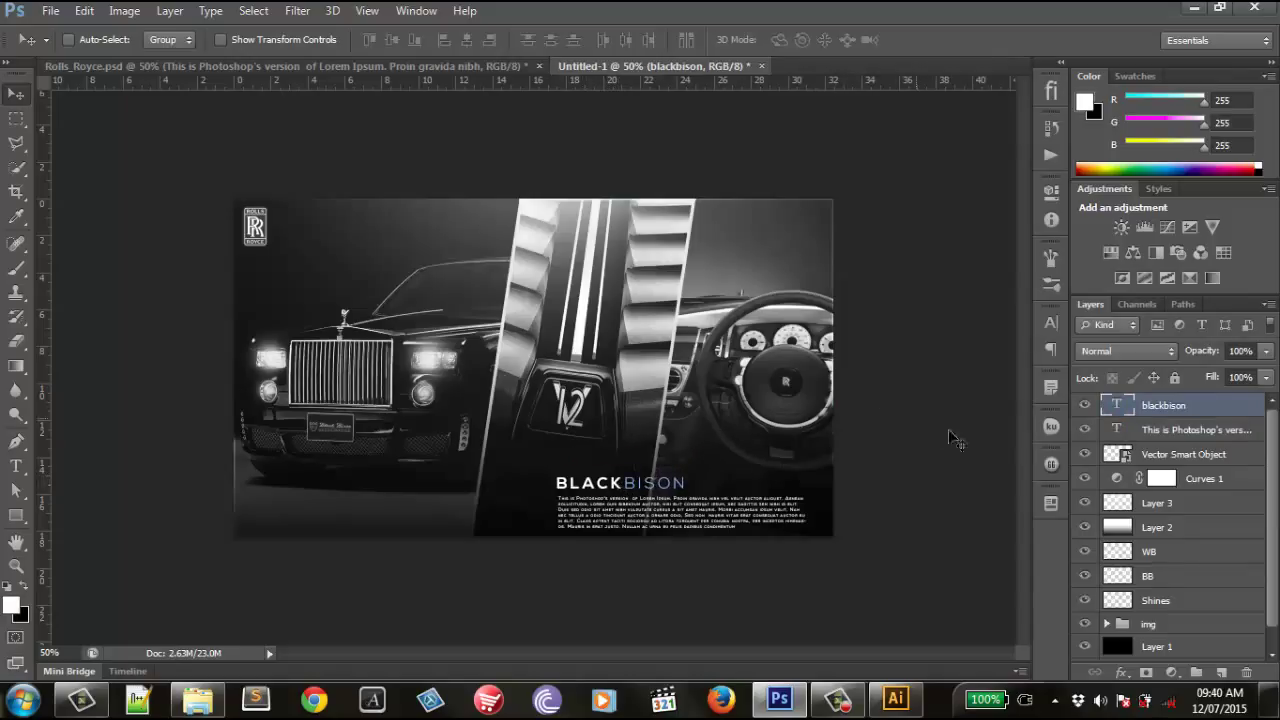
Step: Zoom in and nudge BLACKBISON right, down, then up so it clears the paragraph
{"action": "left_click", "coordinate": [937, 510]}
{"action": "key", "text": "ctrl+plus"}
{"action": "key", "text": "ctrl+plus"}
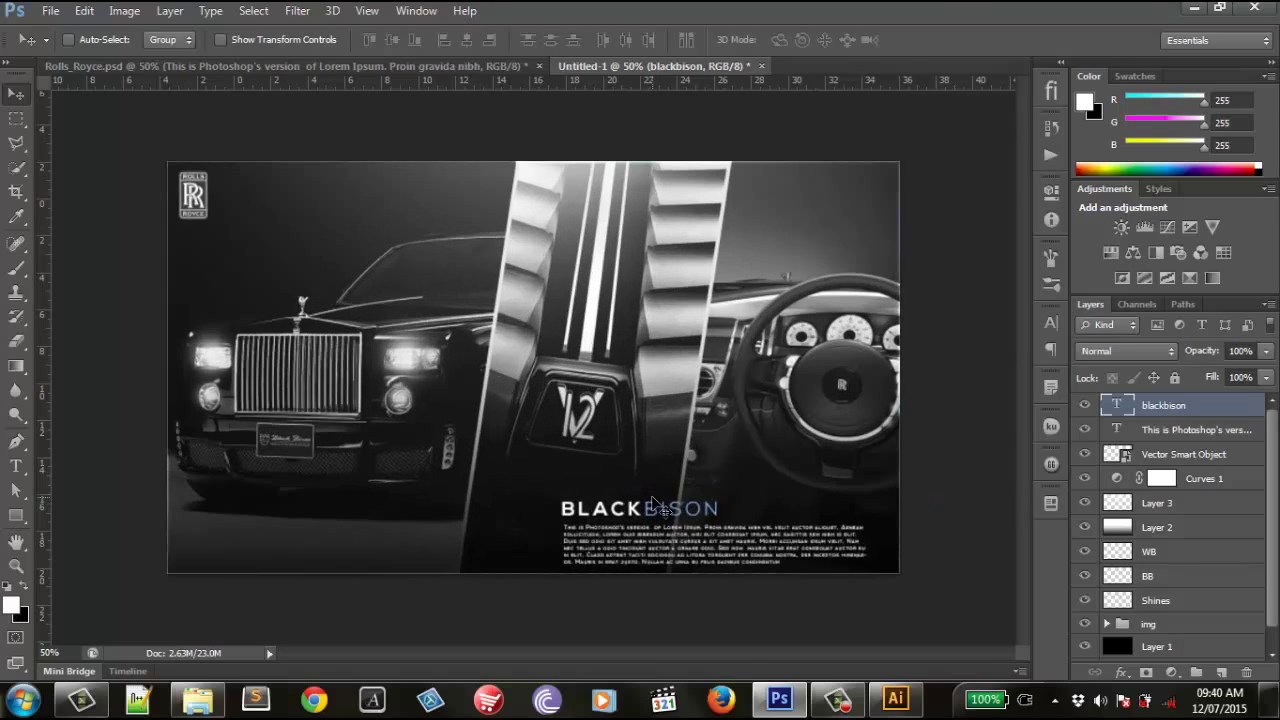
{"action": "scroll", "coordinate": [560, 415], "scroll_direction": "down", "scroll_amount": 2}
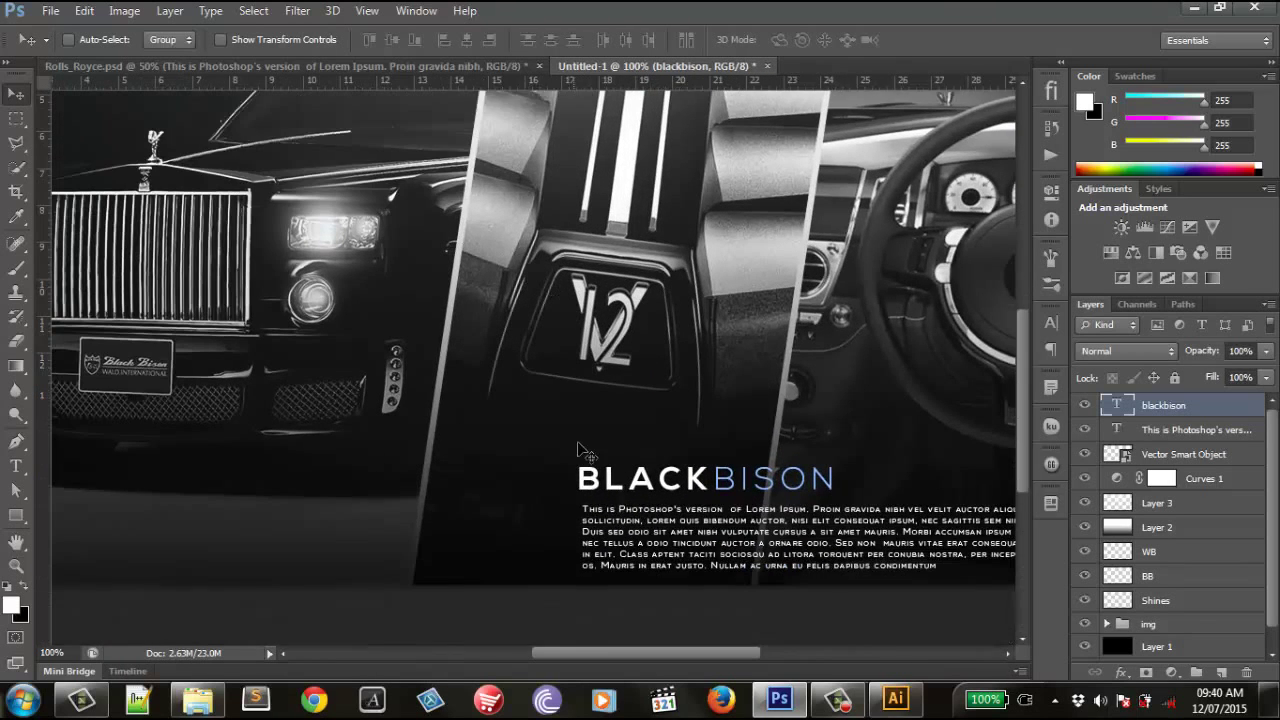
{"action": "scroll", "coordinate": [560, 415], "scroll_direction": "down", "scroll_amount": 2}
{"action": "scroll", "coordinate": [560, 415], "scroll_direction": "down", "scroll_amount": 2}
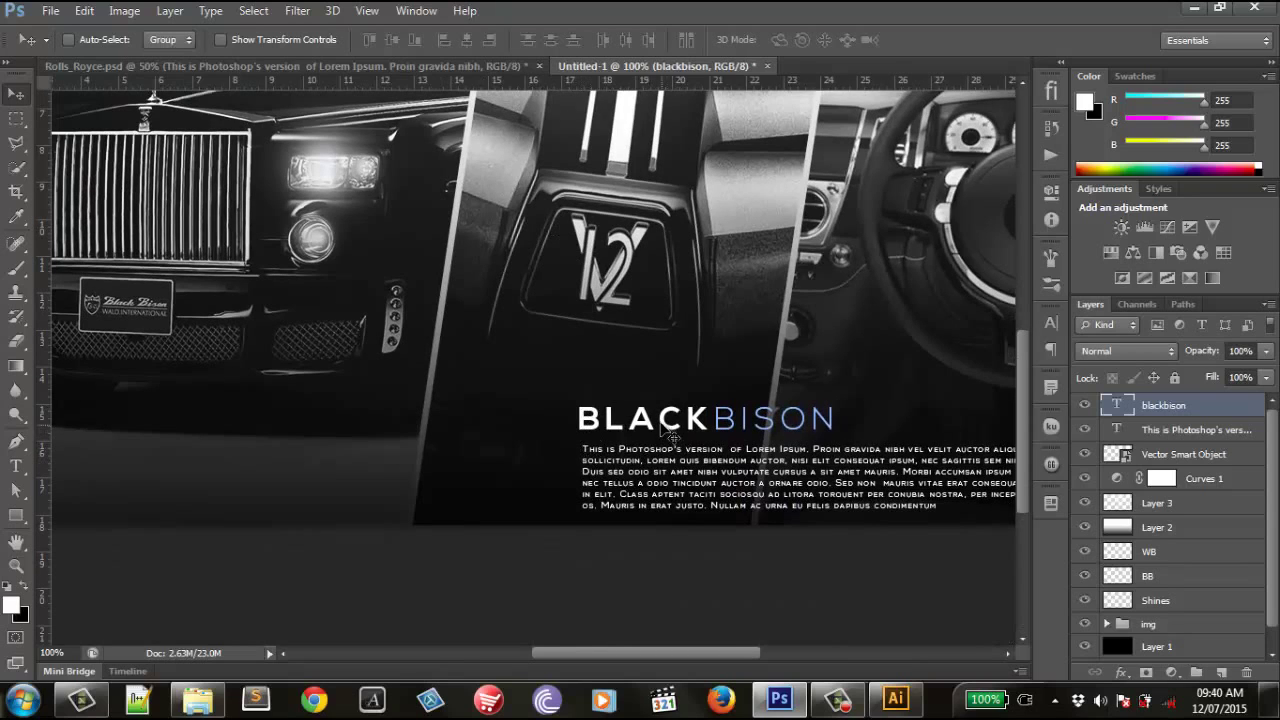
{"action": "left_click_drag", "start_coordinate": [661, 425], "coordinate": [666, 437]}
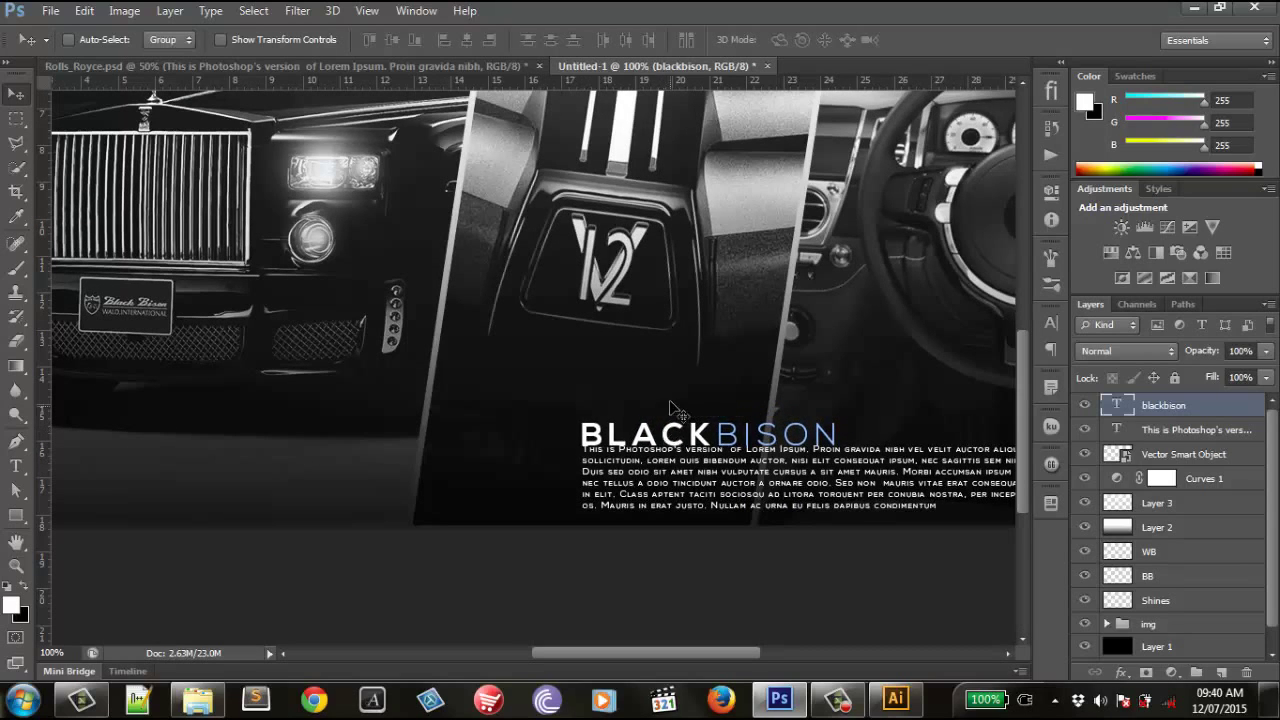
{"action": "key", "text": "shift+Up"}
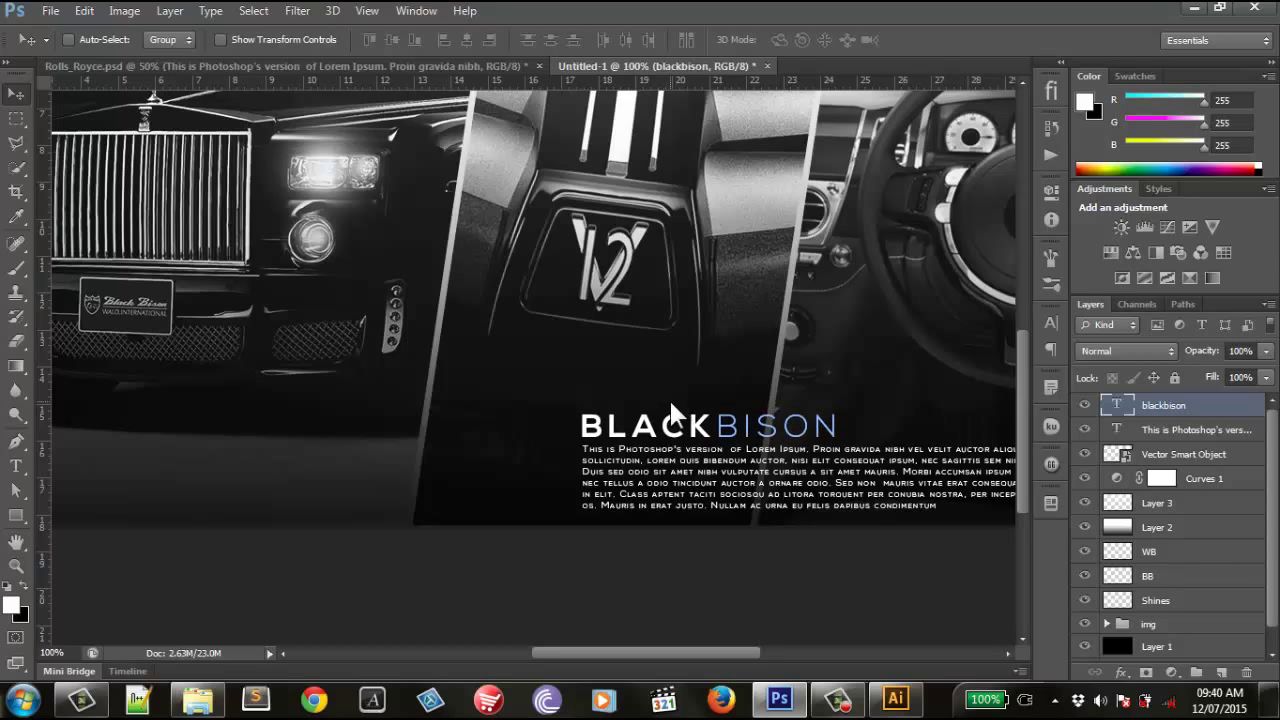
Step: Zoom out and toggle the title and paragraph layers off and on to compare the layout
{"action": "key", "text": "ctrl+minus"}
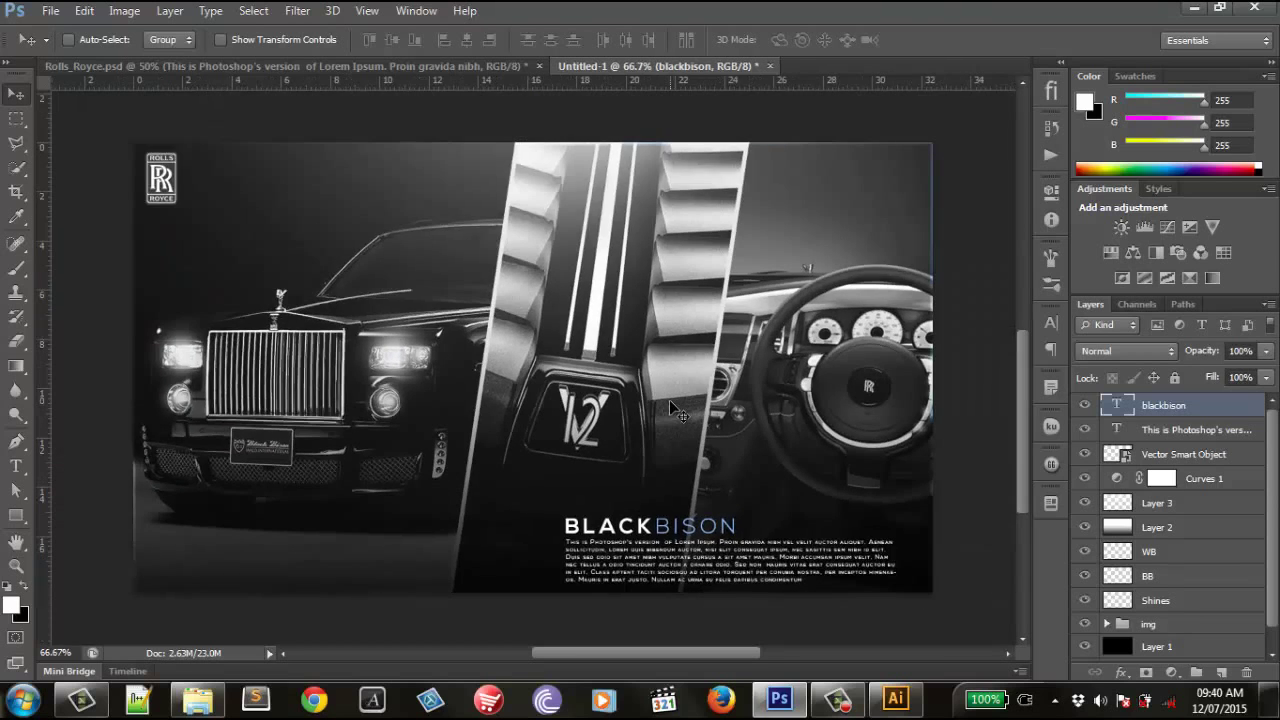
{"action": "key", "text": "ctrl+minus"}
{"action": "key", "text": "ctrl+minus"}
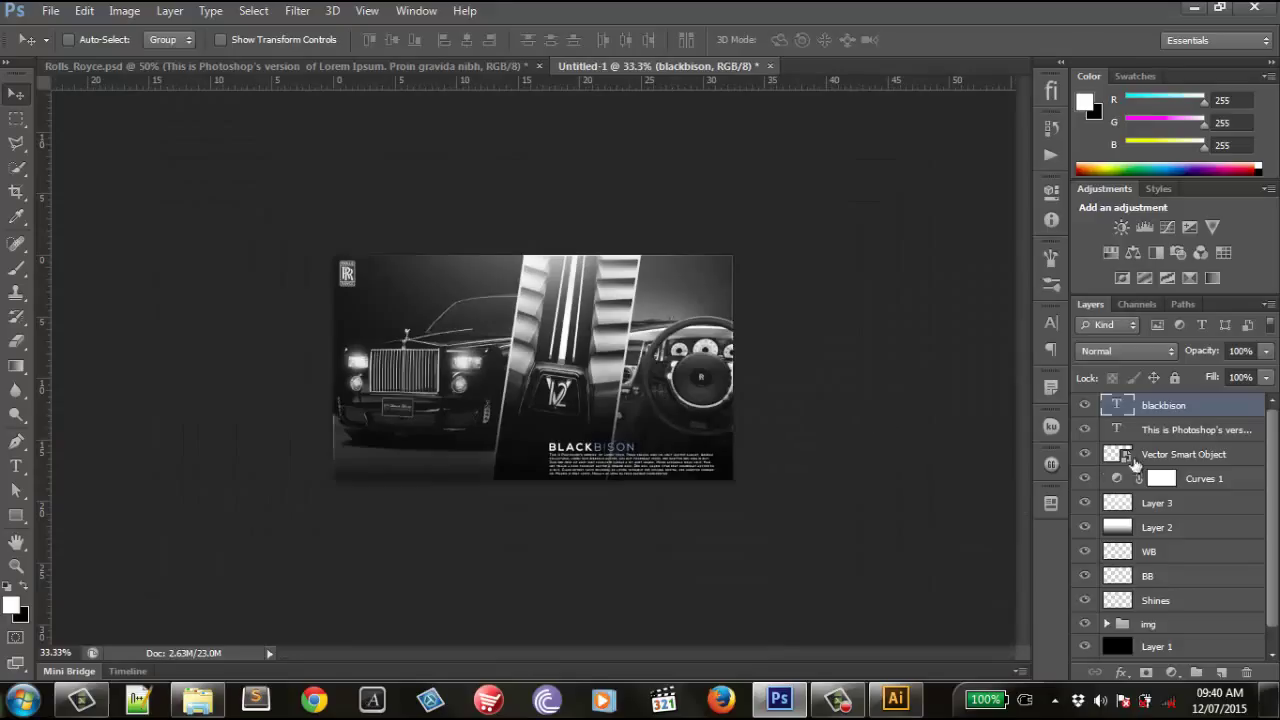
{"action": "left_click", "coordinate": [1085, 405]}
{"action": "left_click", "coordinate": [1085, 429]}
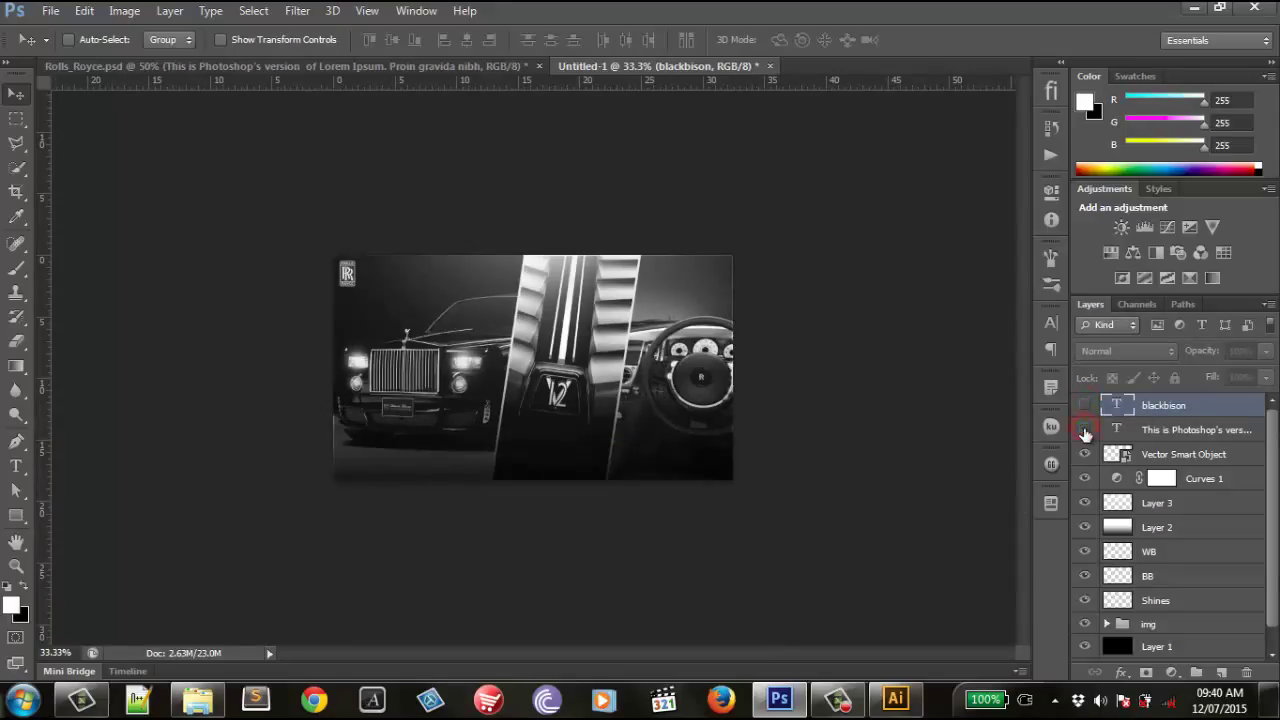
{"action": "left_click", "coordinate": [1085, 405]}
{"action": "left_click", "coordinate": [1085, 429]}
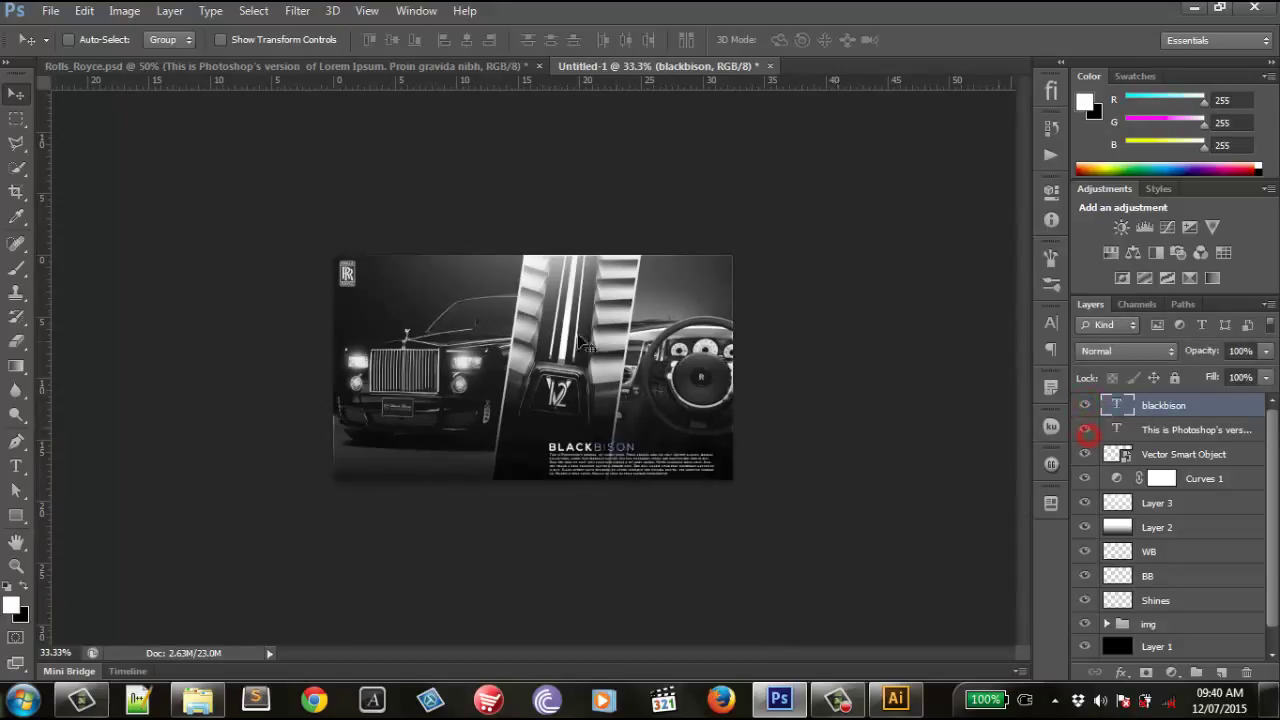
{"action": "left_click", "coordinate": [16, 118]}
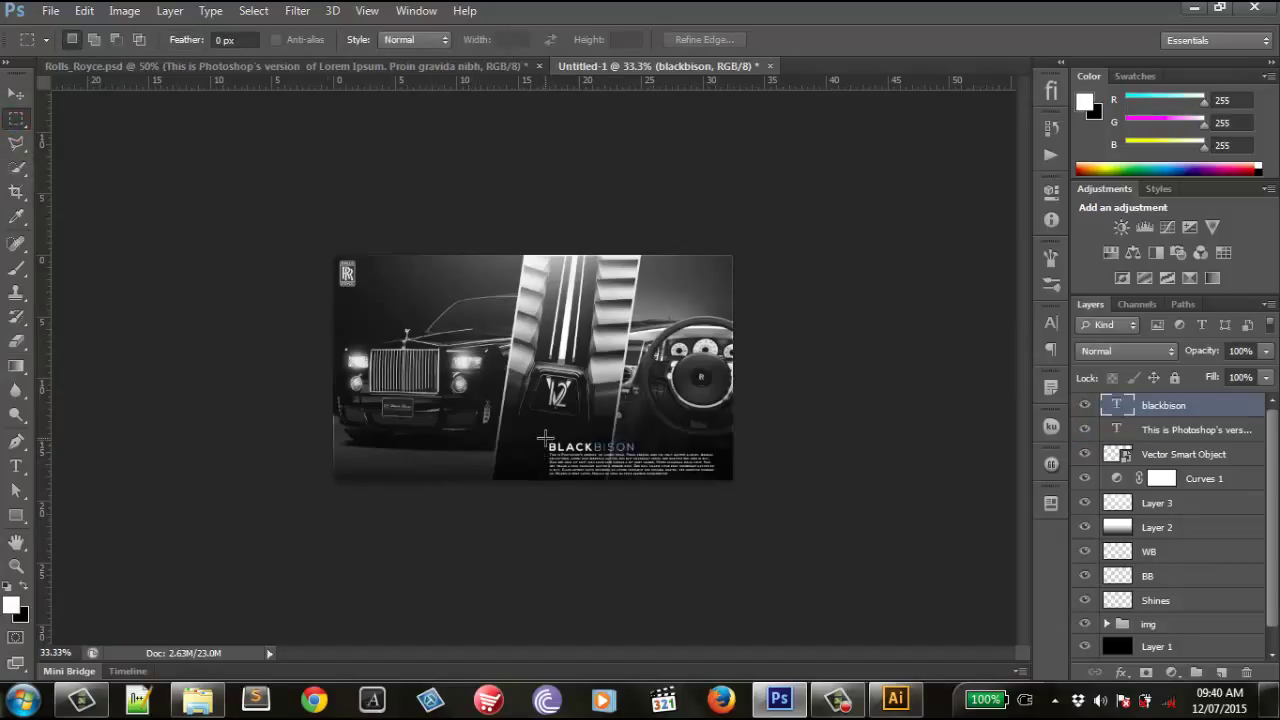
Step: Copy Merged the area behind the text block and paste it in place as a new layer
{"action": "left_click_drag", "start_coordinate": [599, 488], "coordinate": [743, 488]}
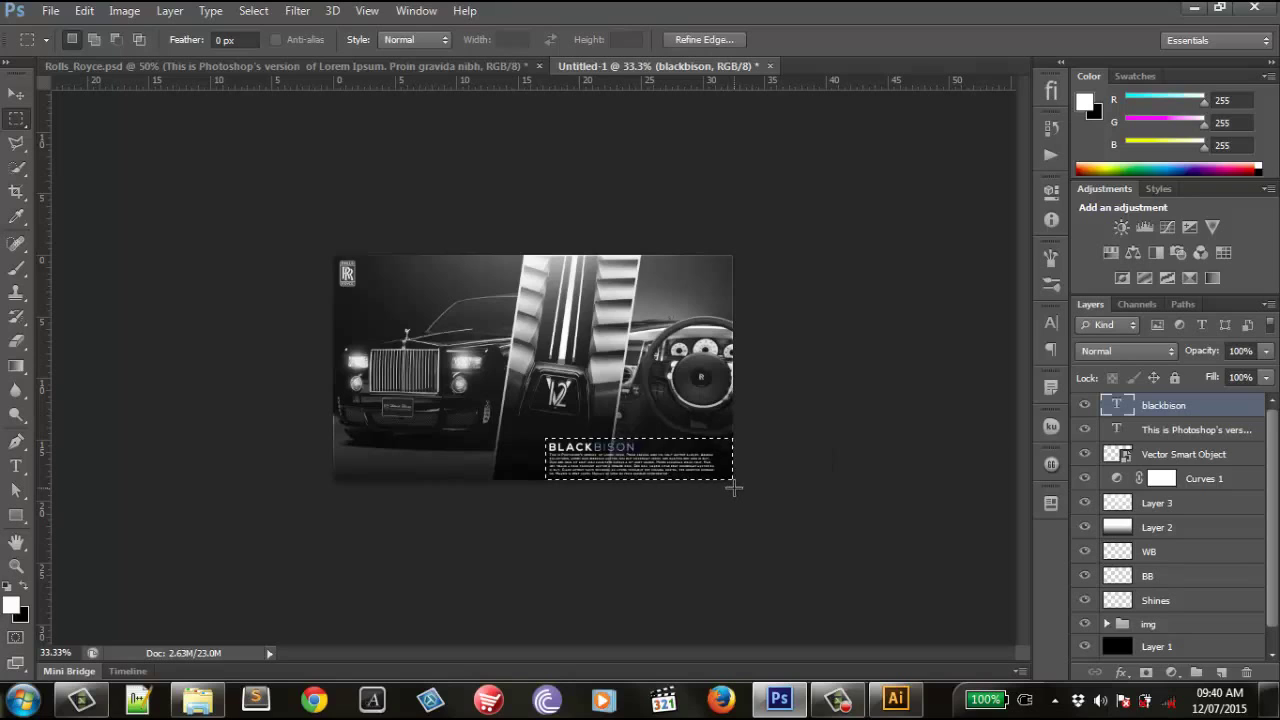
{"action": "left_click", "coordinate": [1122, 534]}
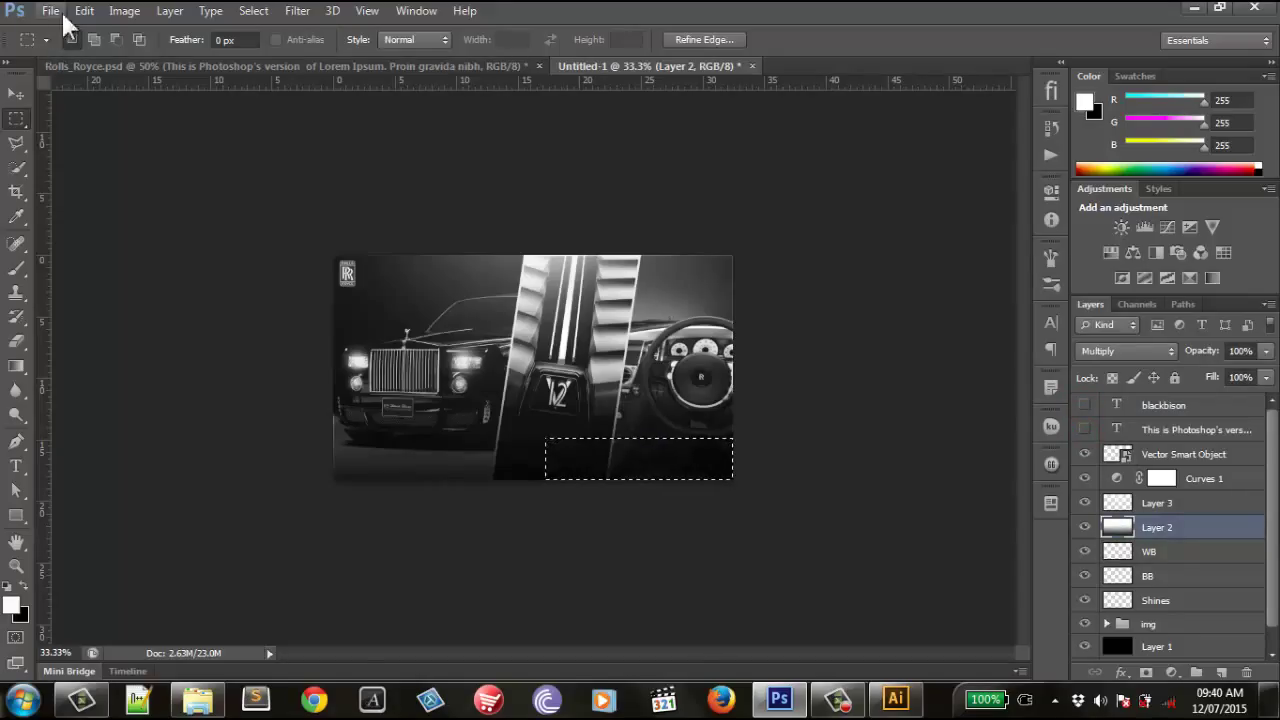
{"action": "left_click", "coordinate": [87, 11]}
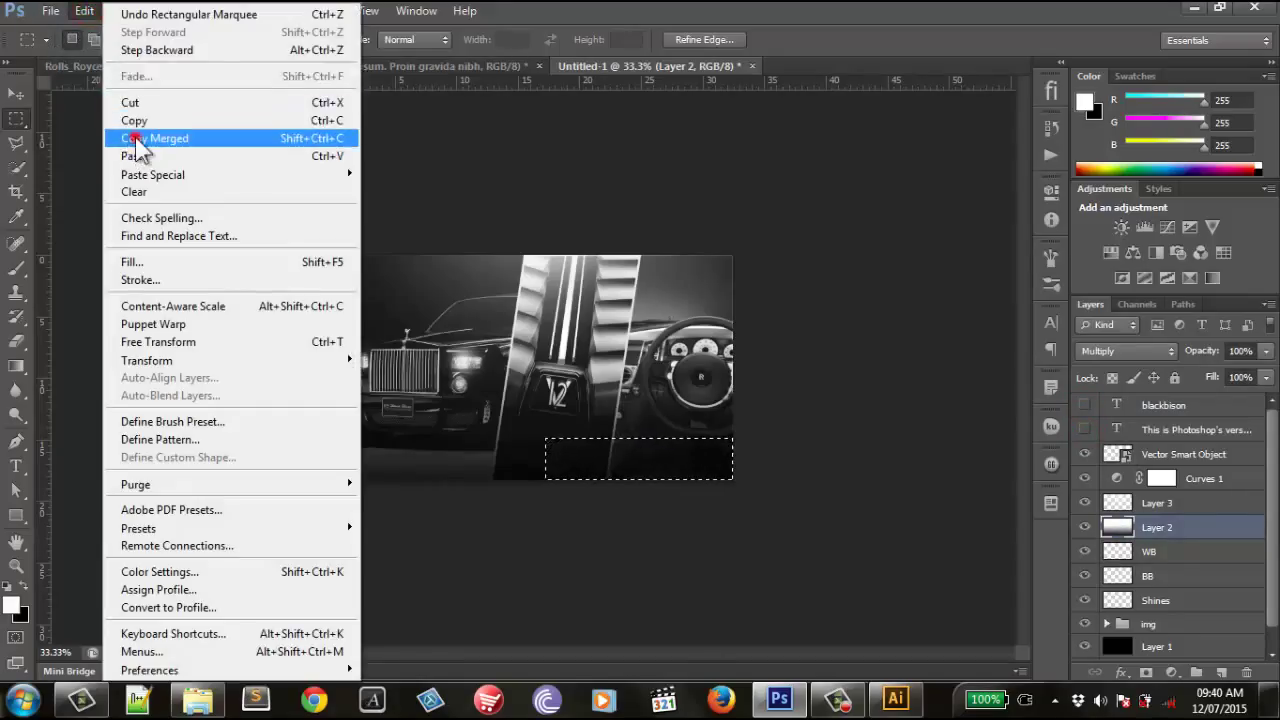
{"action": "left_click", "coordinate": [135, 137]}
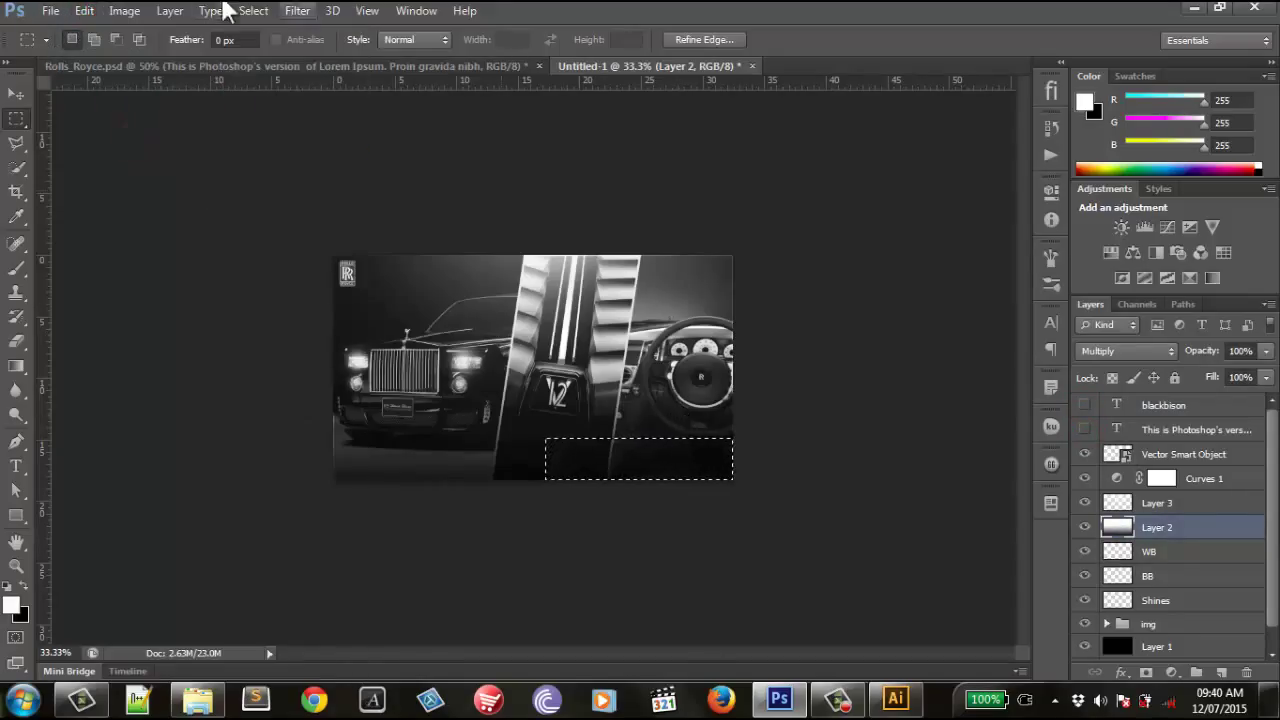
{"action": "left_click", "coordinate": [254, 11]}
{"action": "left_click", "coordinate": [267, 49]}
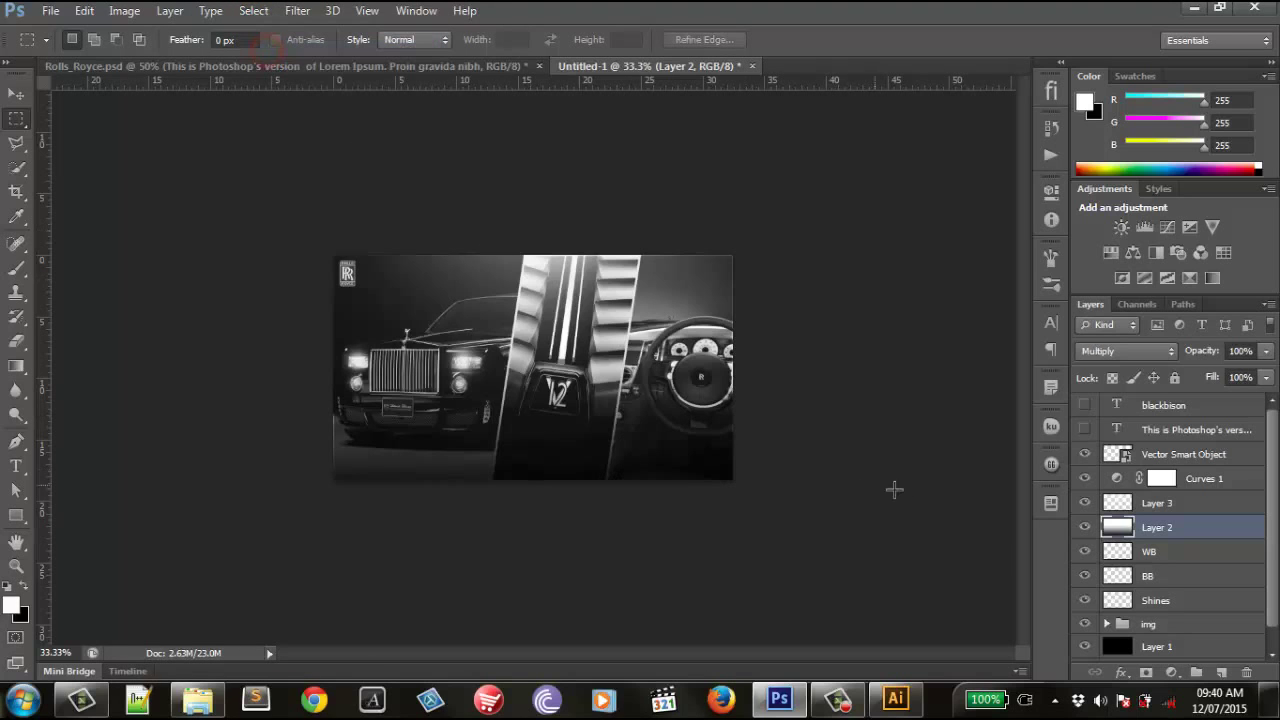
{"action": "left_click", "coordinate": [84, 11]}
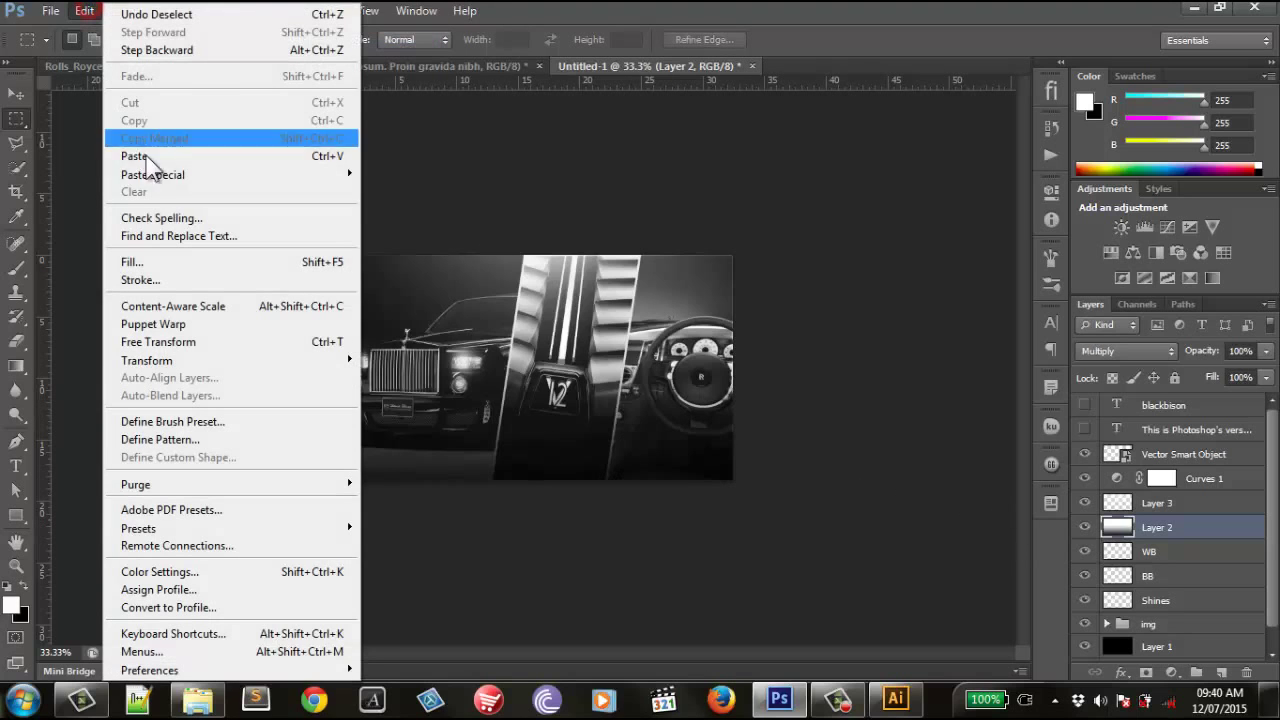
{"action": "left_click", "coordinate": [420, 176]}
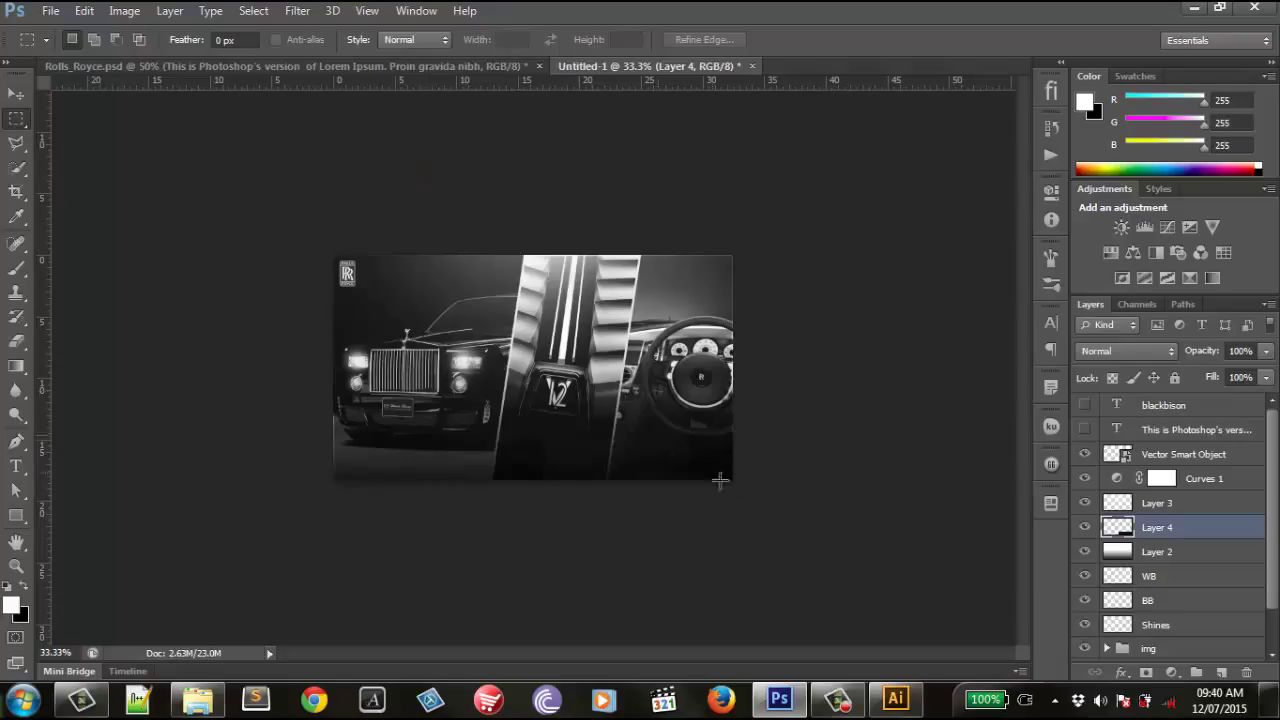
Step: Apply a 3.5-pixel Gaussian Blur to the pasted Layer 4
{"action": "left_click", "coordinate": [1085, 528]}
{"action": "left_click", "coordinate": [298, 12]}
{"action": "mouse_move", "coordinate": [306, 200]}
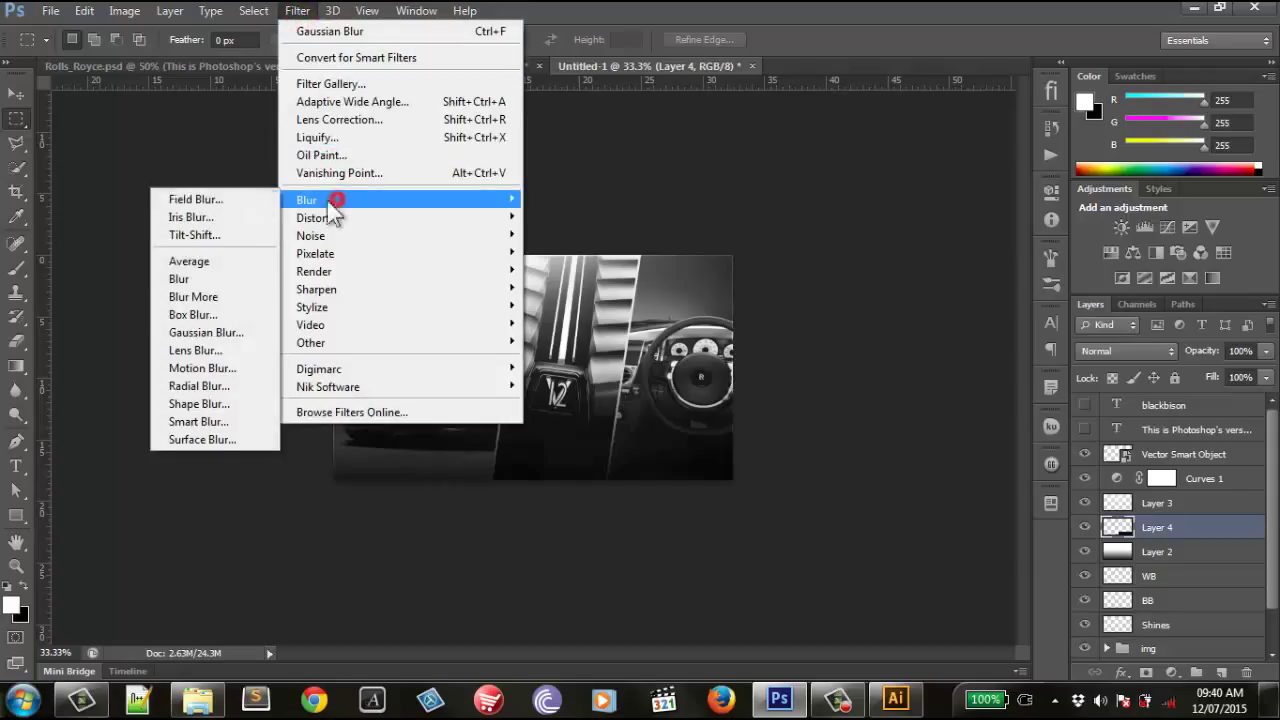
{"action": "left_click", "coordinate": [228, 333]}
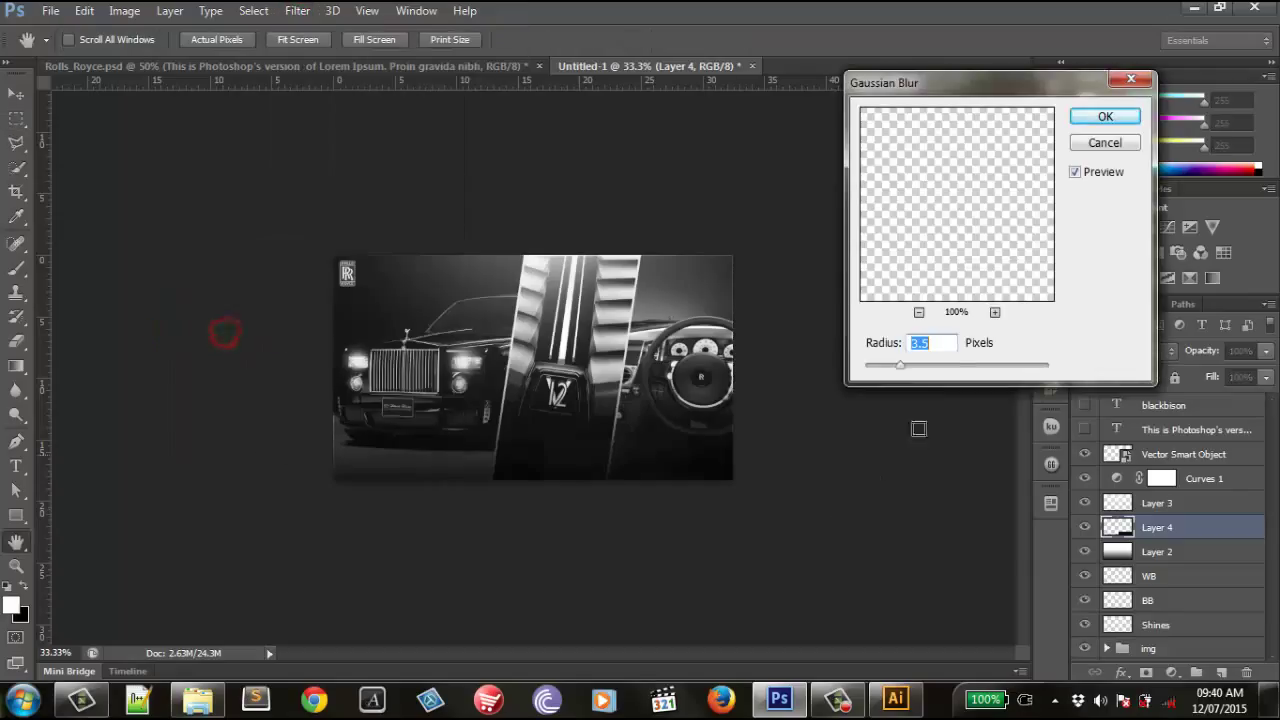
{"action": "left_click", "coordinate": [1105, 118]}
{"action": "key", "text": "ctrl+plus"}
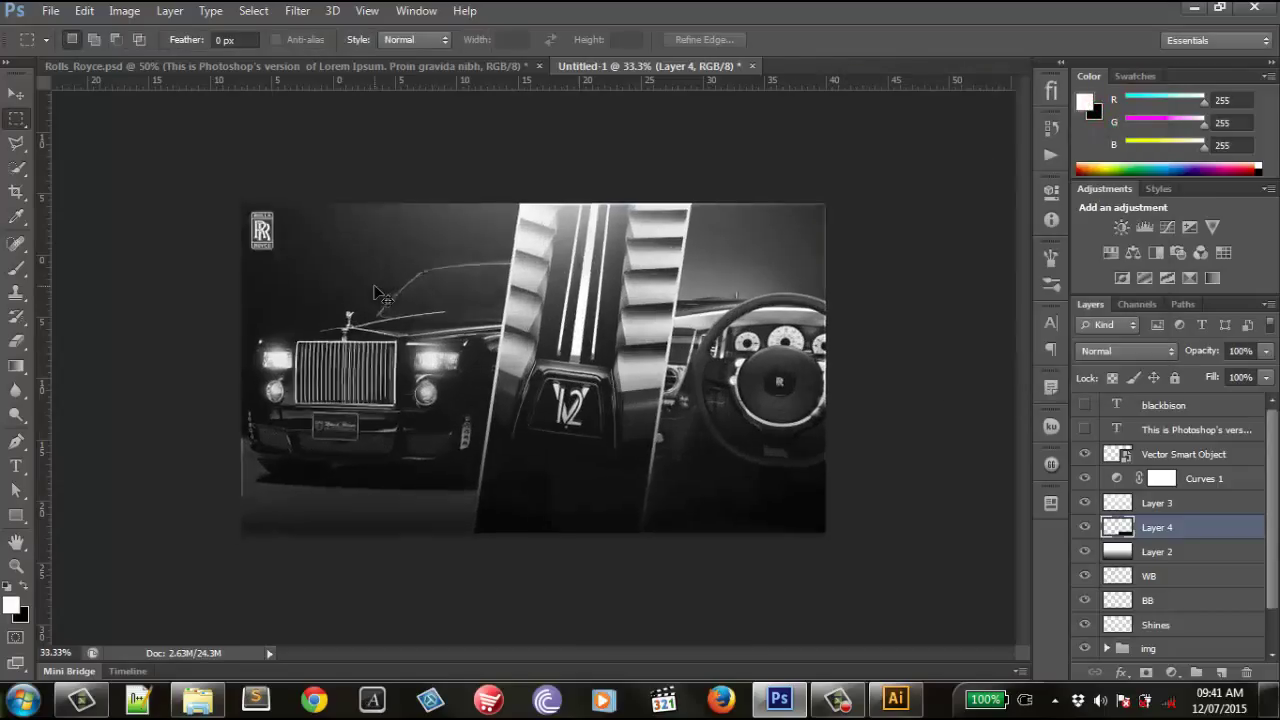
{"action": "key", "text": "ctrl+plus"}
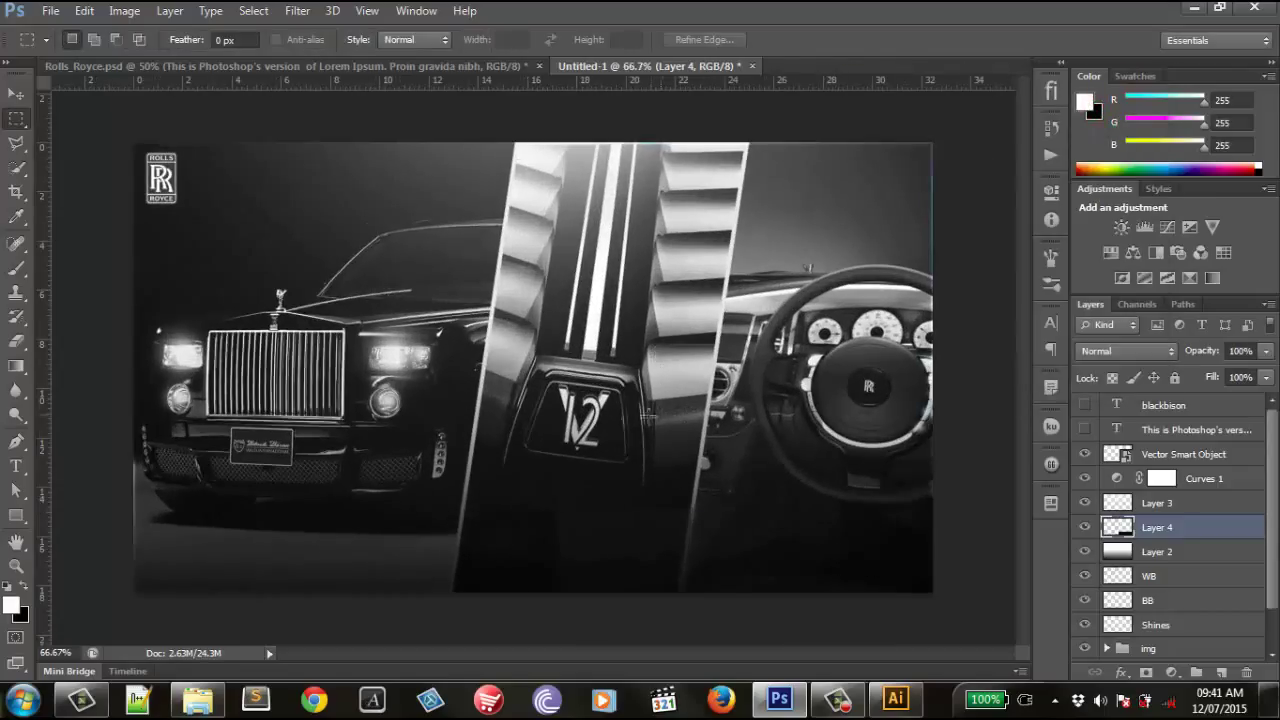
Step: Show the title and paragraph again and toggle the Shines layer to compare the glow
{"action": "left_click", "coordinate": [16, 94]}
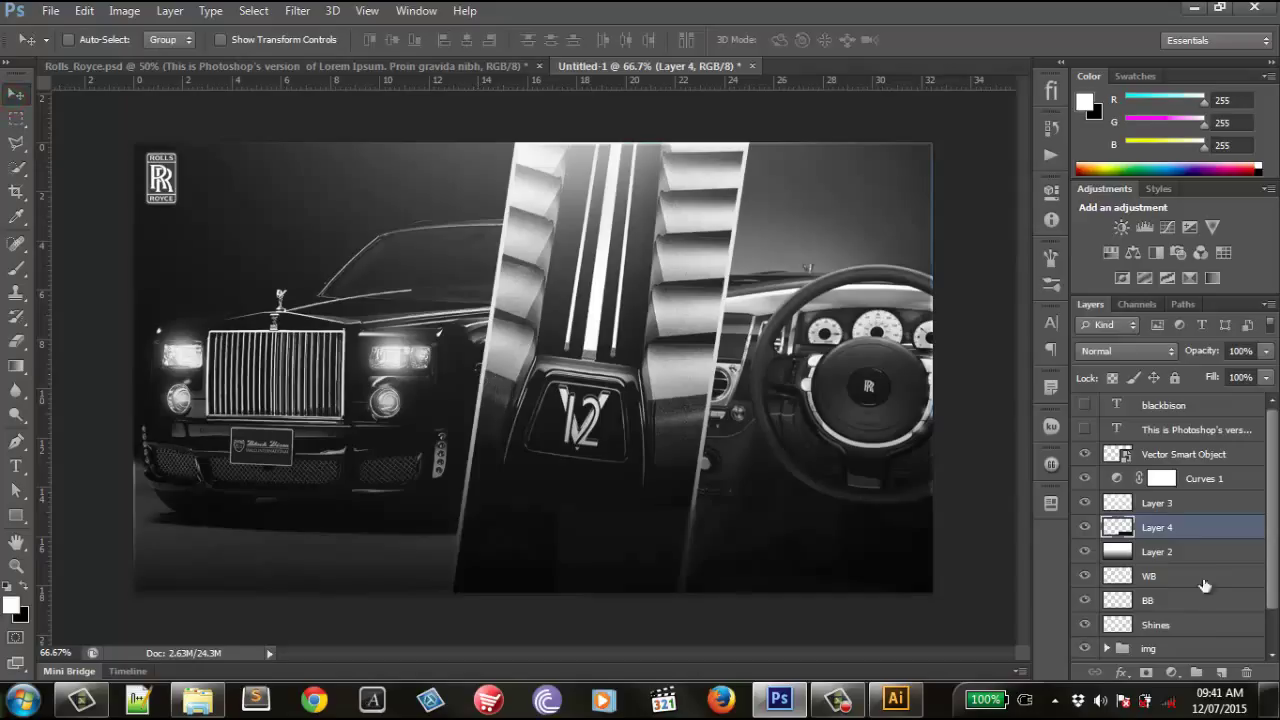
{"action": "left_click", "coordinate": [1085, 429]}
{"action": "left_click", "coordinate": [1084, 404]}
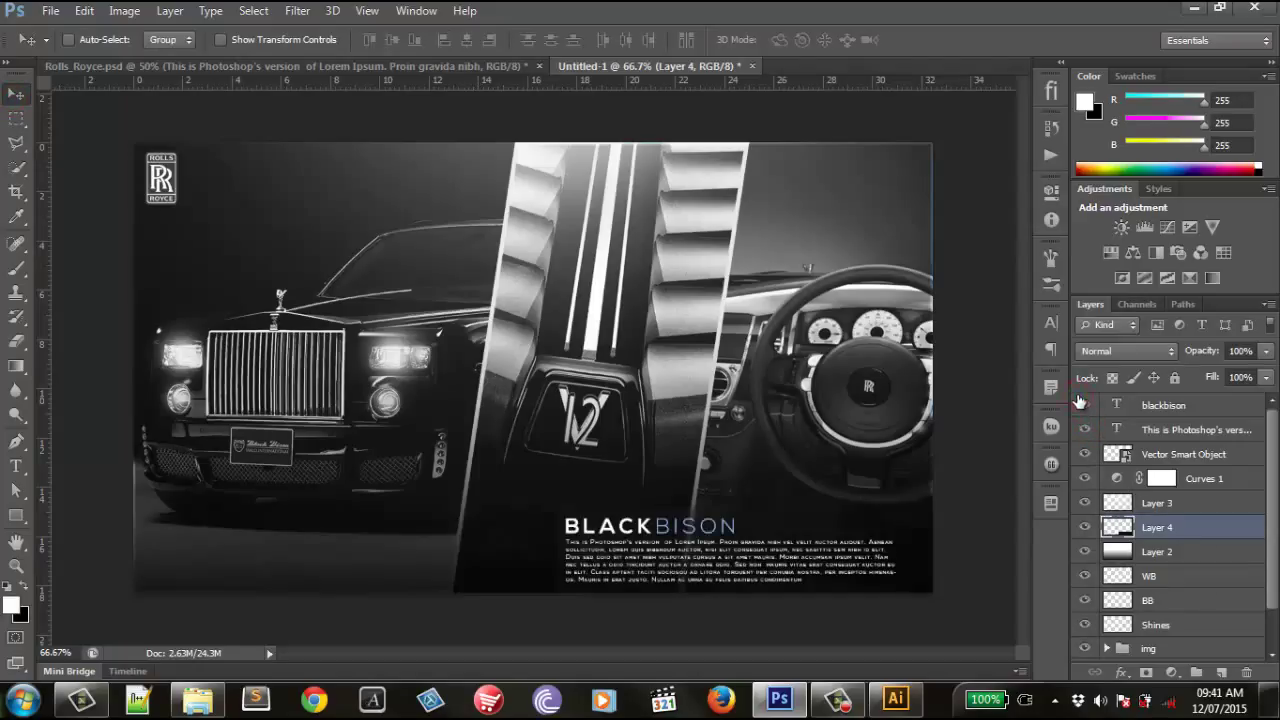
{"action": "key", "text": "ctrl+minus"}
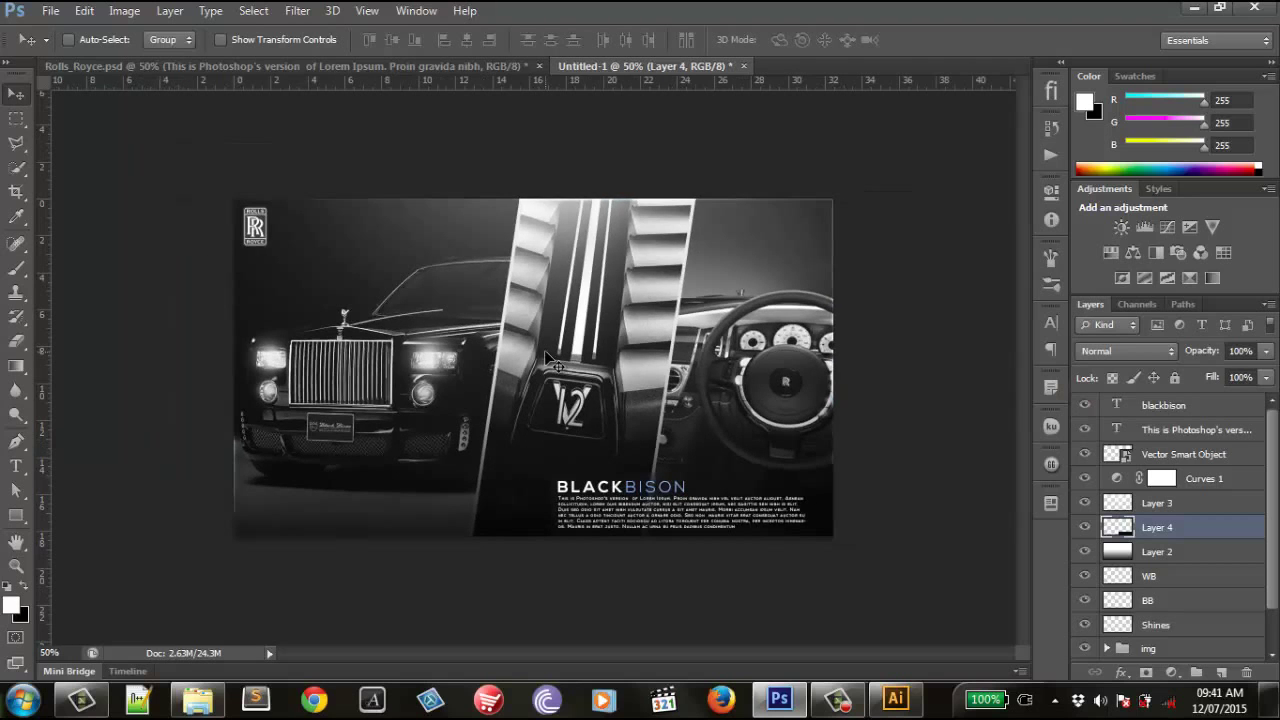
{"action": "key", "text": "ctrl+plus"}
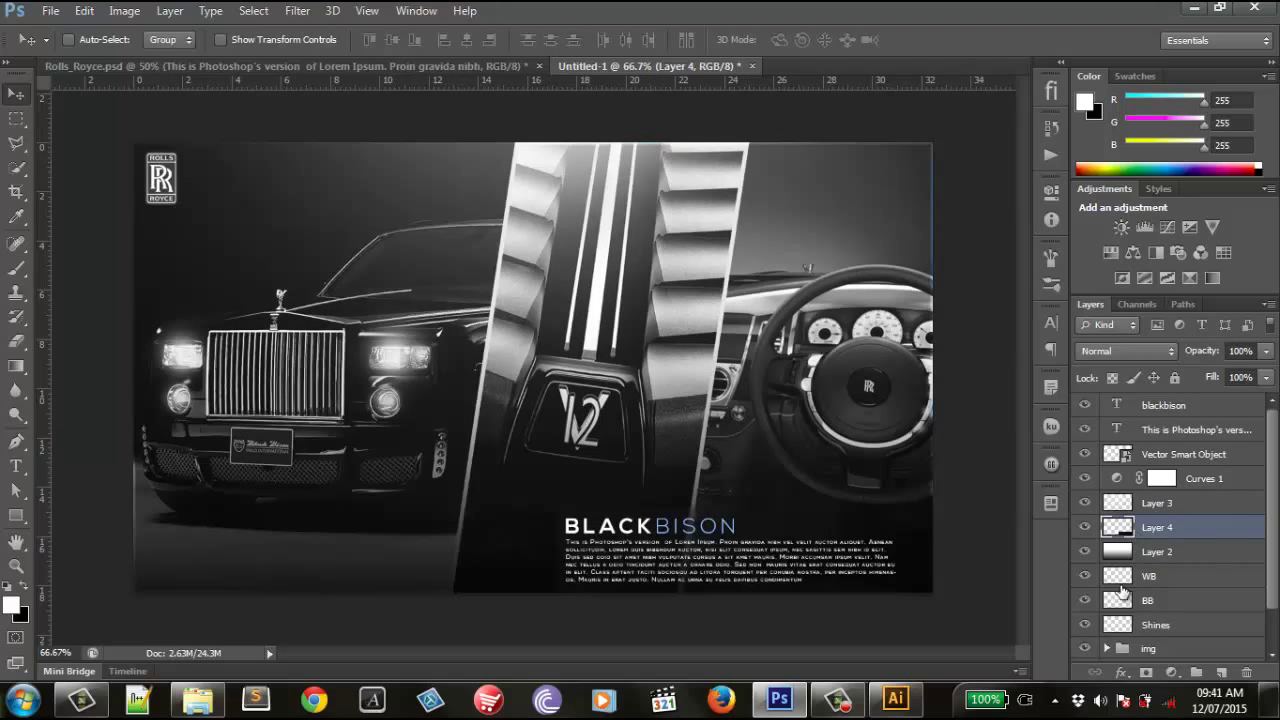
{"action": "left_click", "coordinate": [1086, 625]}
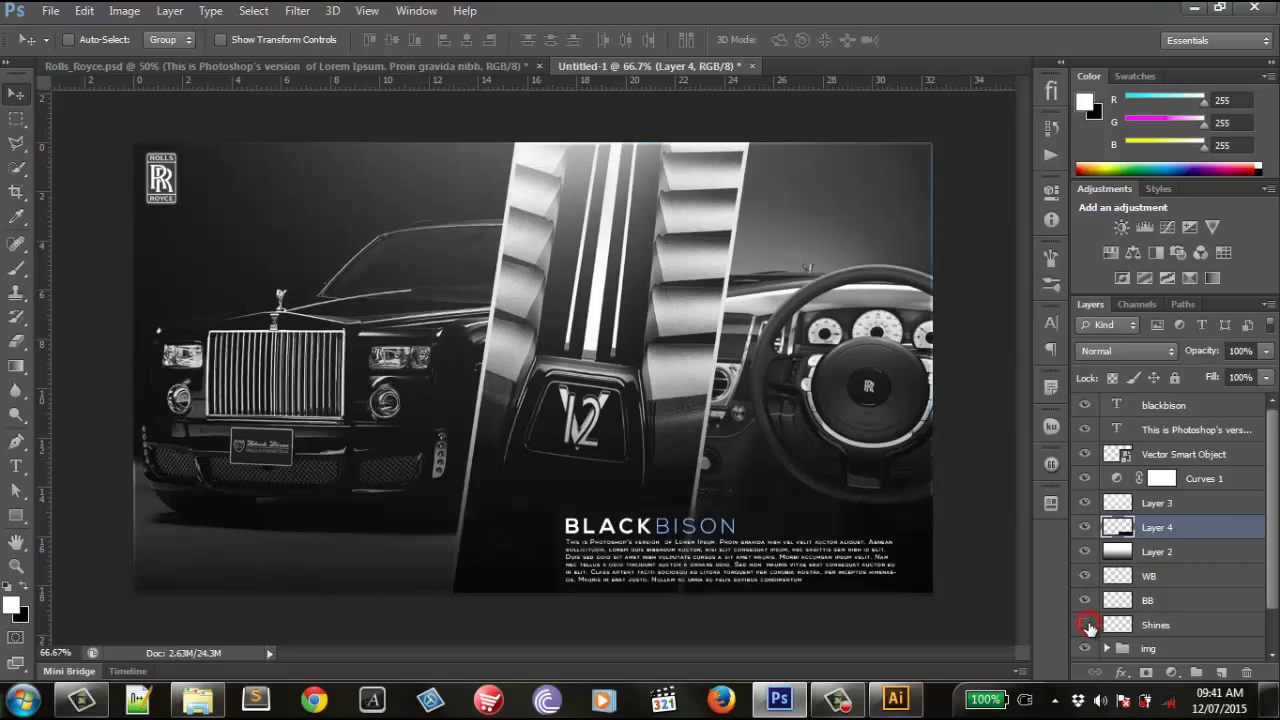
{"action": "left_click", "coordinate": [1086, 625]}
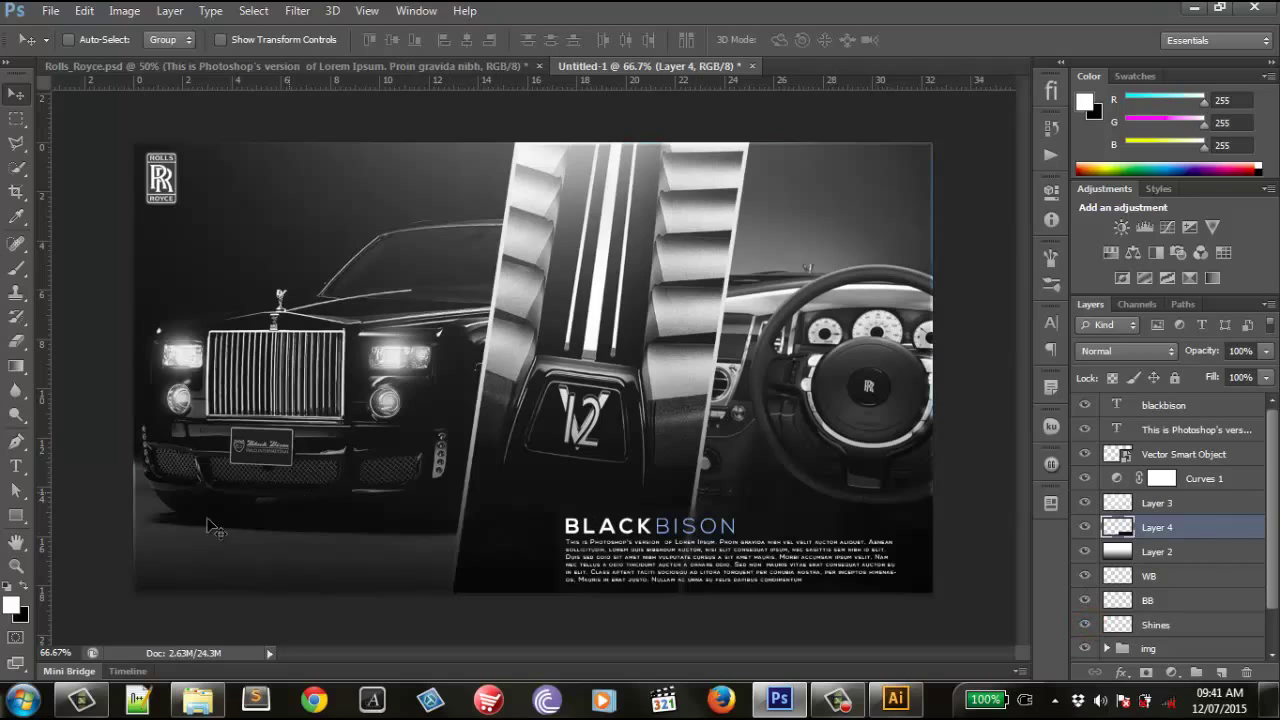
Step: Make light blue #76d1fb the foreground colour for a smaller brush
{"action": "left_click", "coordinate": [20, 617]}
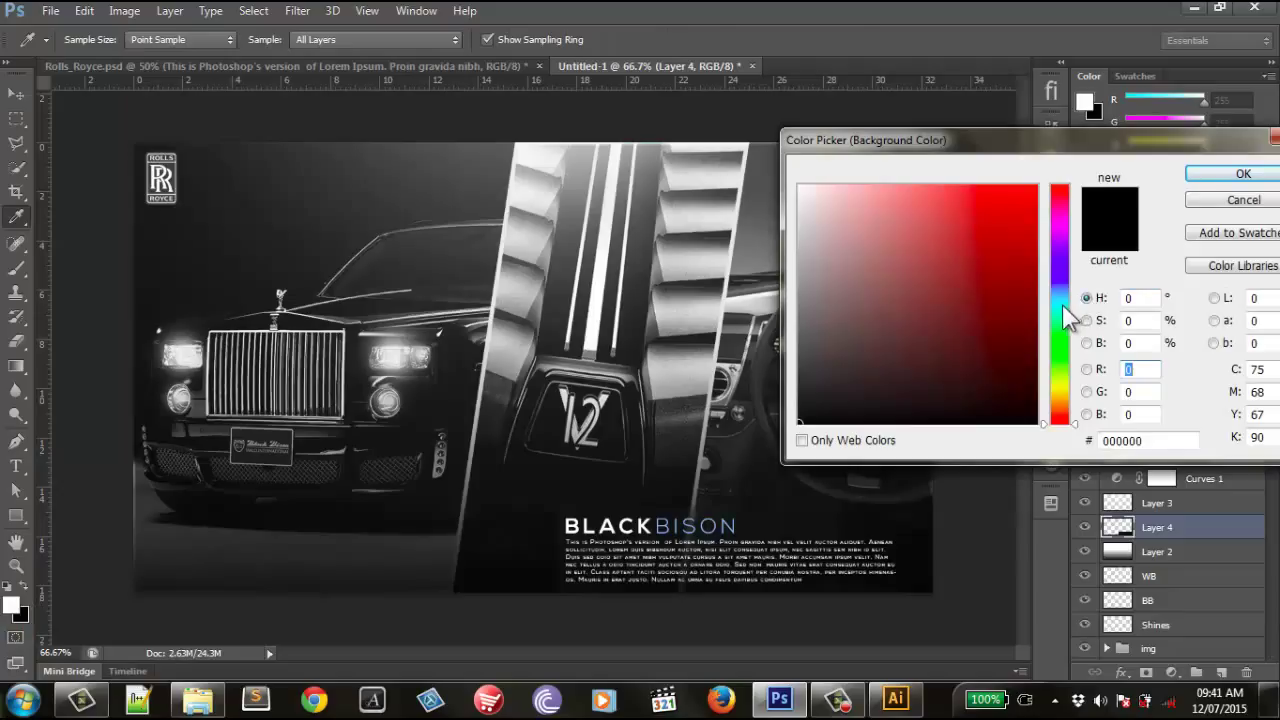
{"action": "left_click", "coordinate": [1062, 296]}
{"action": "left_click", "coordinate": [925, 189]}
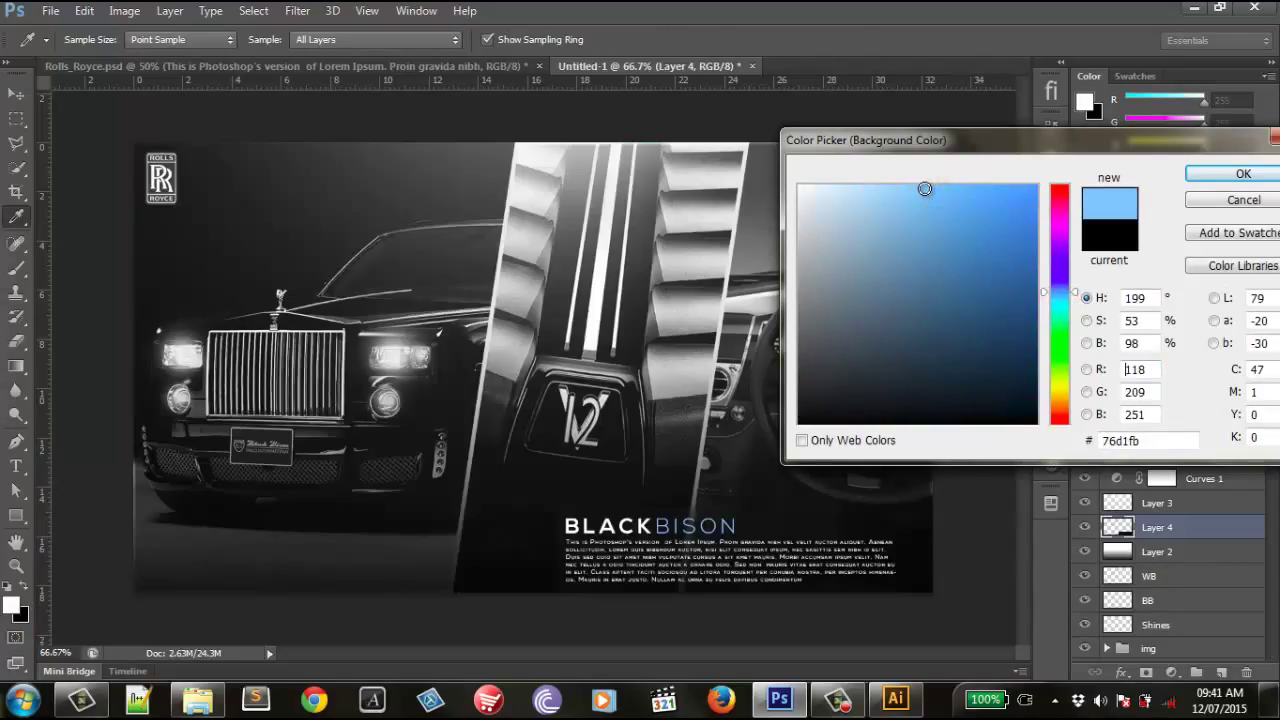
{"action": "left_click", "coordinate": [1243, 174]}
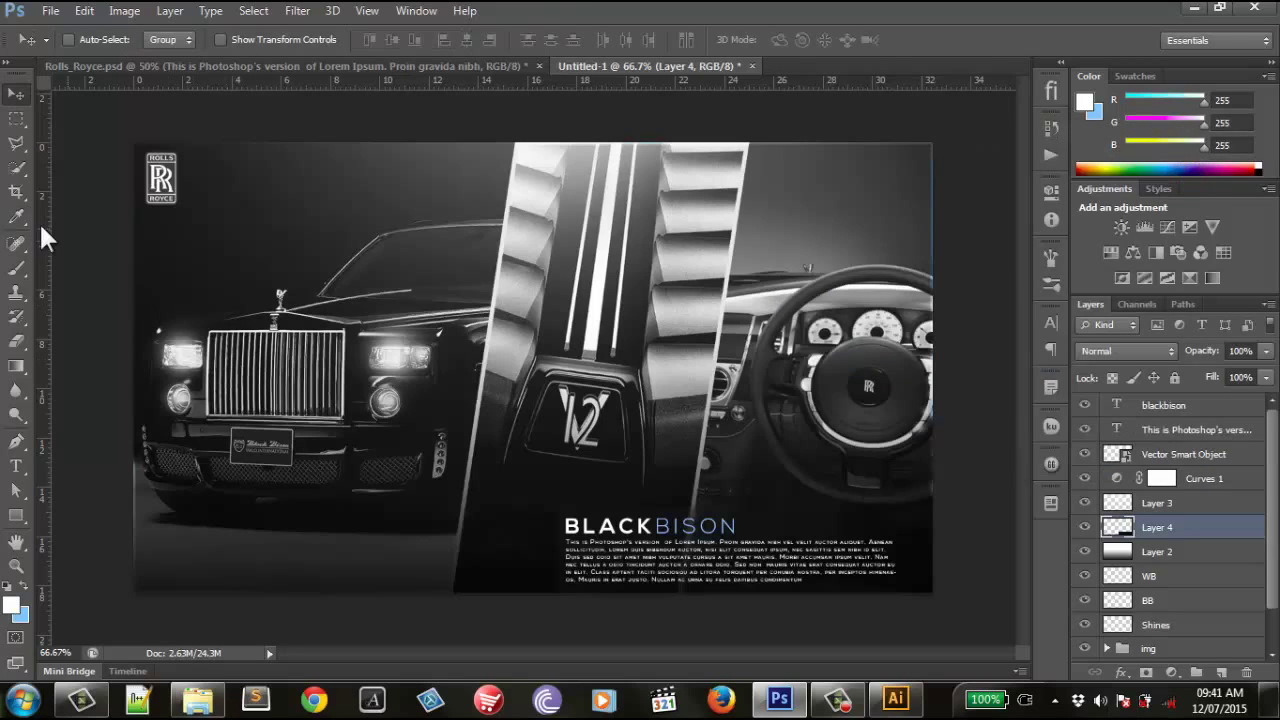
{"action": "left_click", "coordinate": [16, 266]}
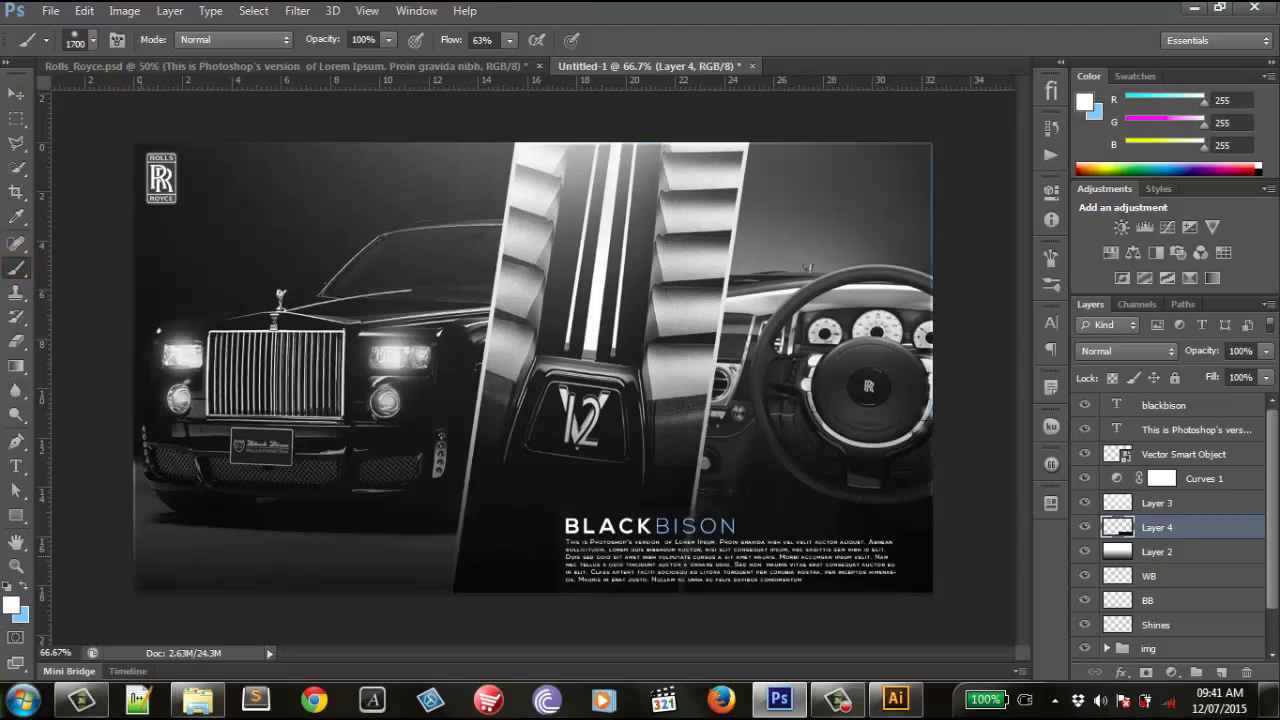
{"action": "key", "text": "x"}
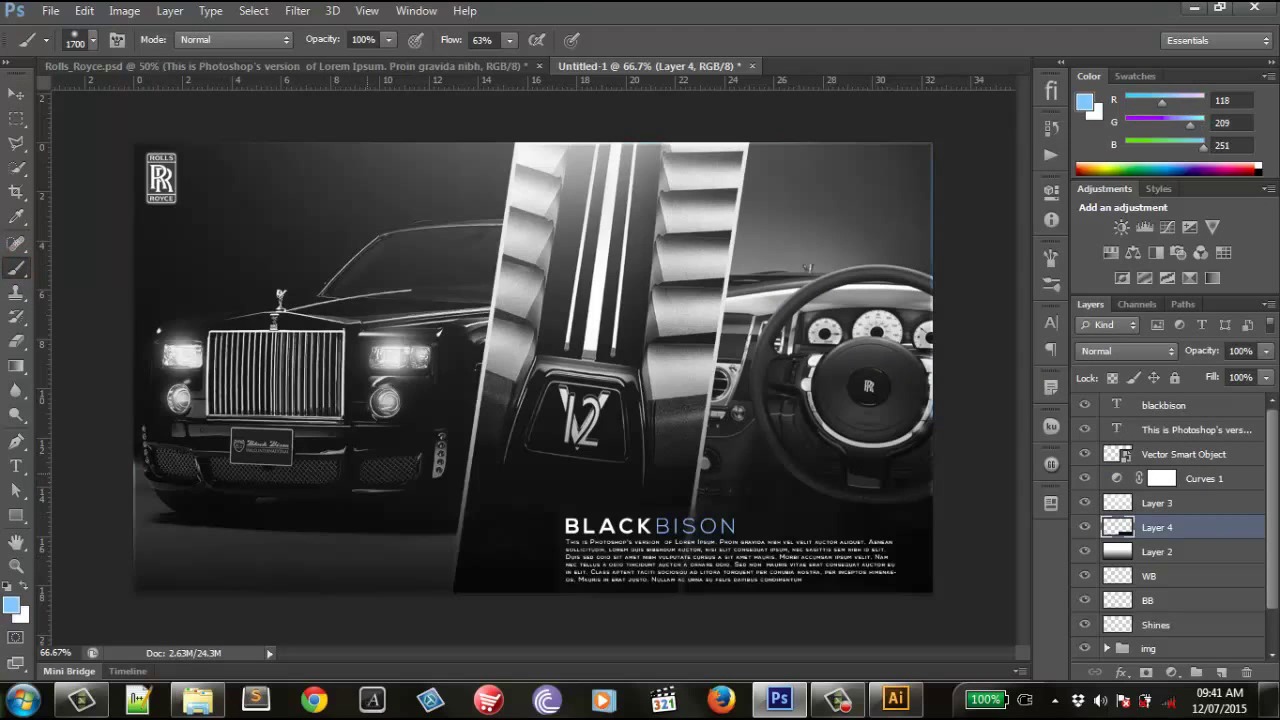
{"action": "key", "text": "bracketleft"}
{"action": "key", "text": "bracketleft"}
{"action": "key", "text": "bracketleft"}
{"action": "key", "text": "bracketleft"}
{"action": "key", "text": "bracketleft"}
{"action": "key", "text": "bracketleft"}
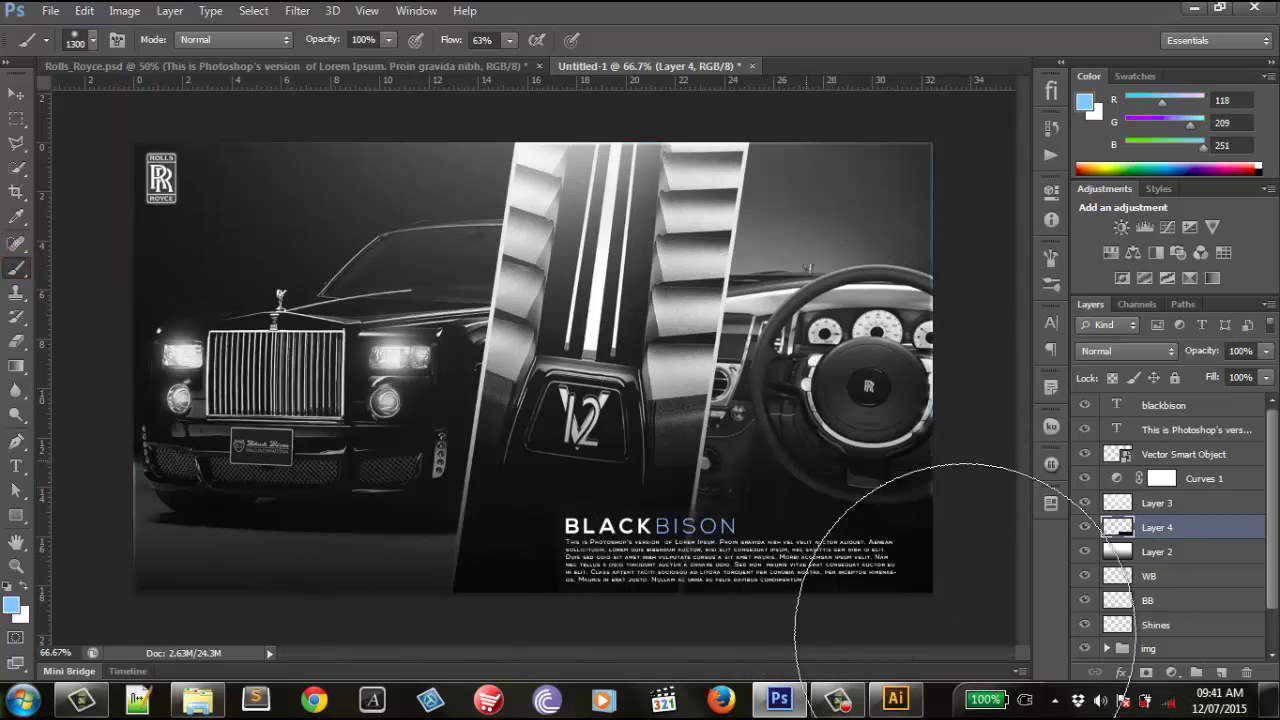
Step: Add a new Screen-blended layer and paint light blue glows on both headlights
{"action": "left_click", "coordinate": [1221, 672]}
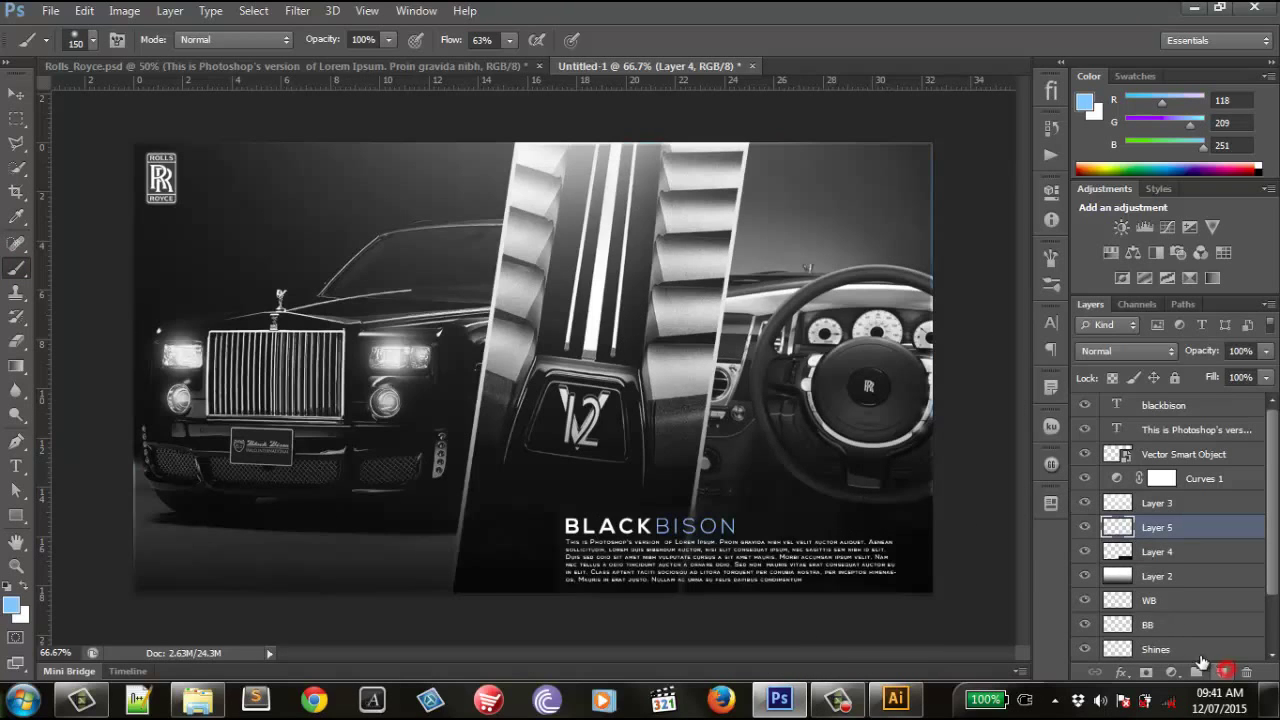
{"action": "left_click", "coordinate": [1140, 348]}
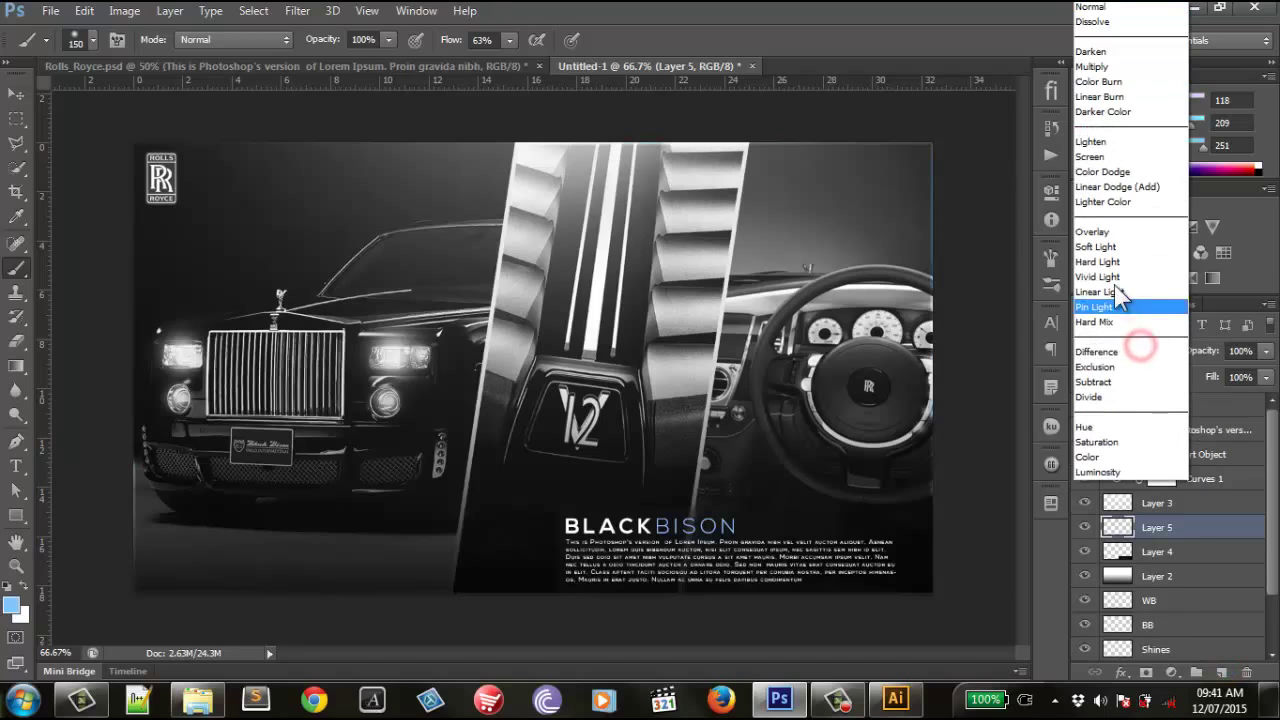
{"action": "left_click", "coordinate": [1100, 157]}
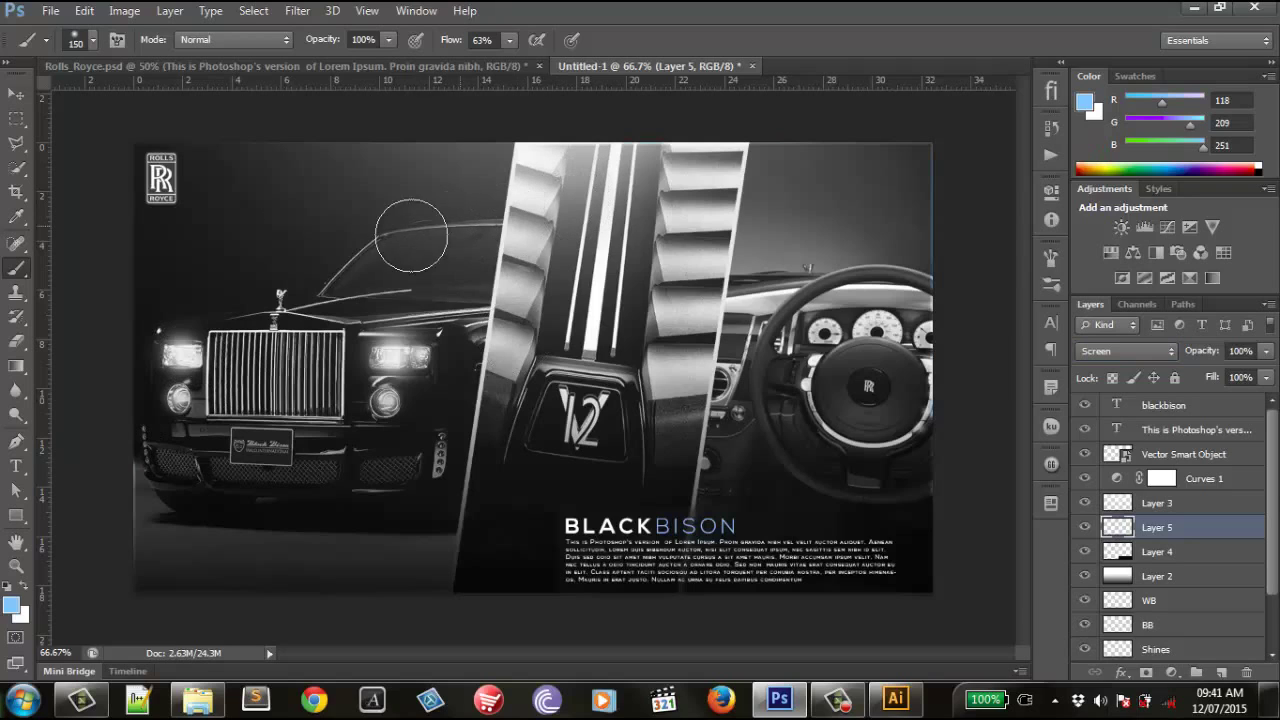
{"action": "key", "text": "bracketleft"}
{"action": "key", "text": "bracketleft"}
{"action": "key", "text": "bracketleft"}
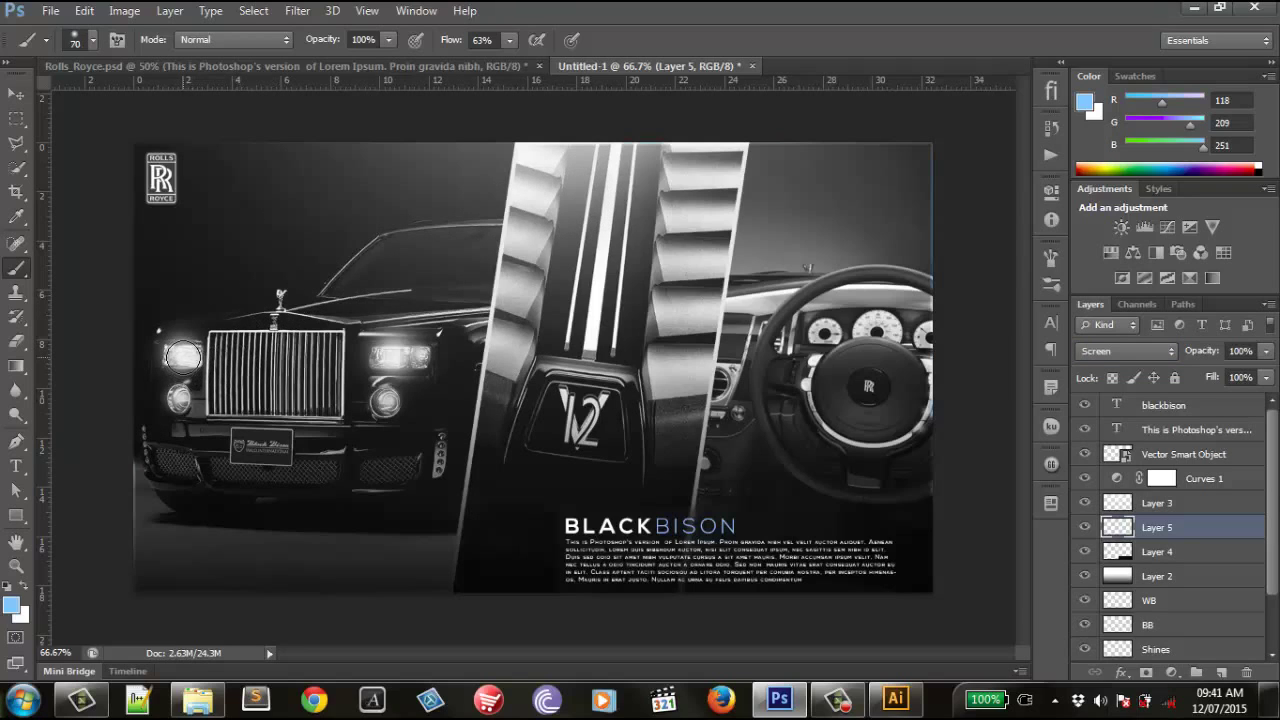
{"action": "key", "text": "bracketleft"}
{"action": "left_click", "coordinate": [183, 357]}
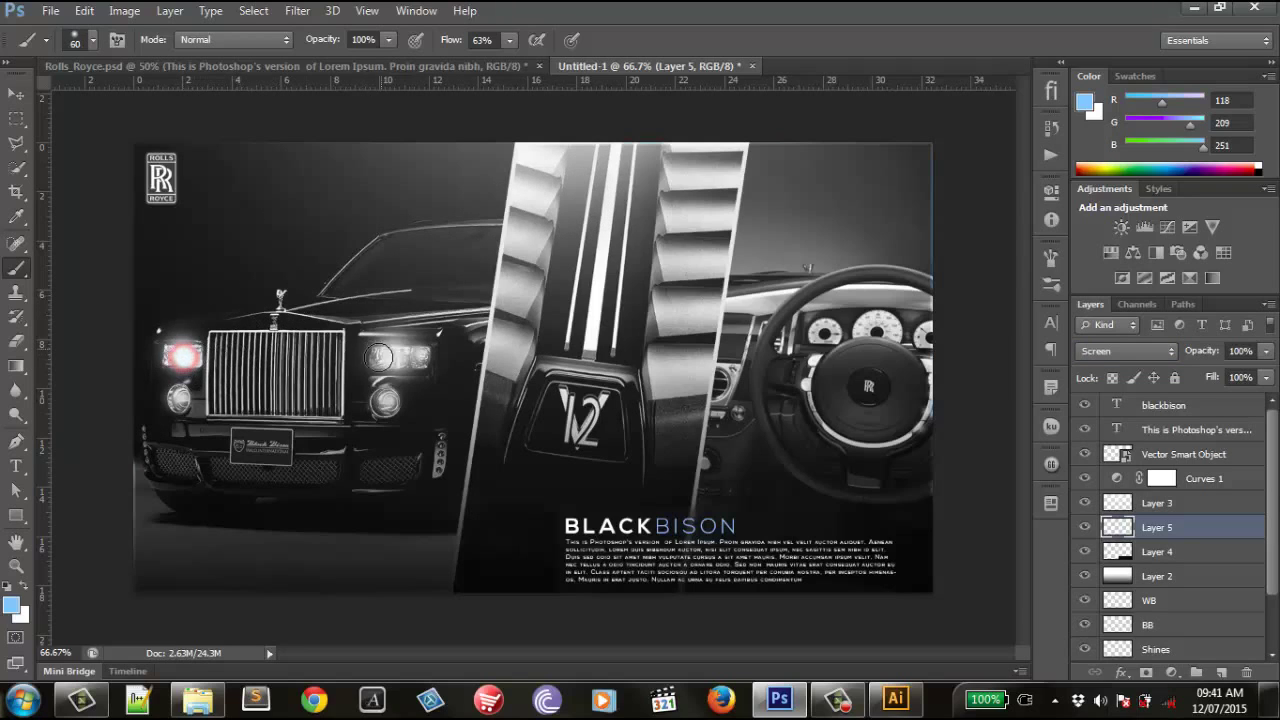
{"action": "left_click", "coordinate": [393, 360]}
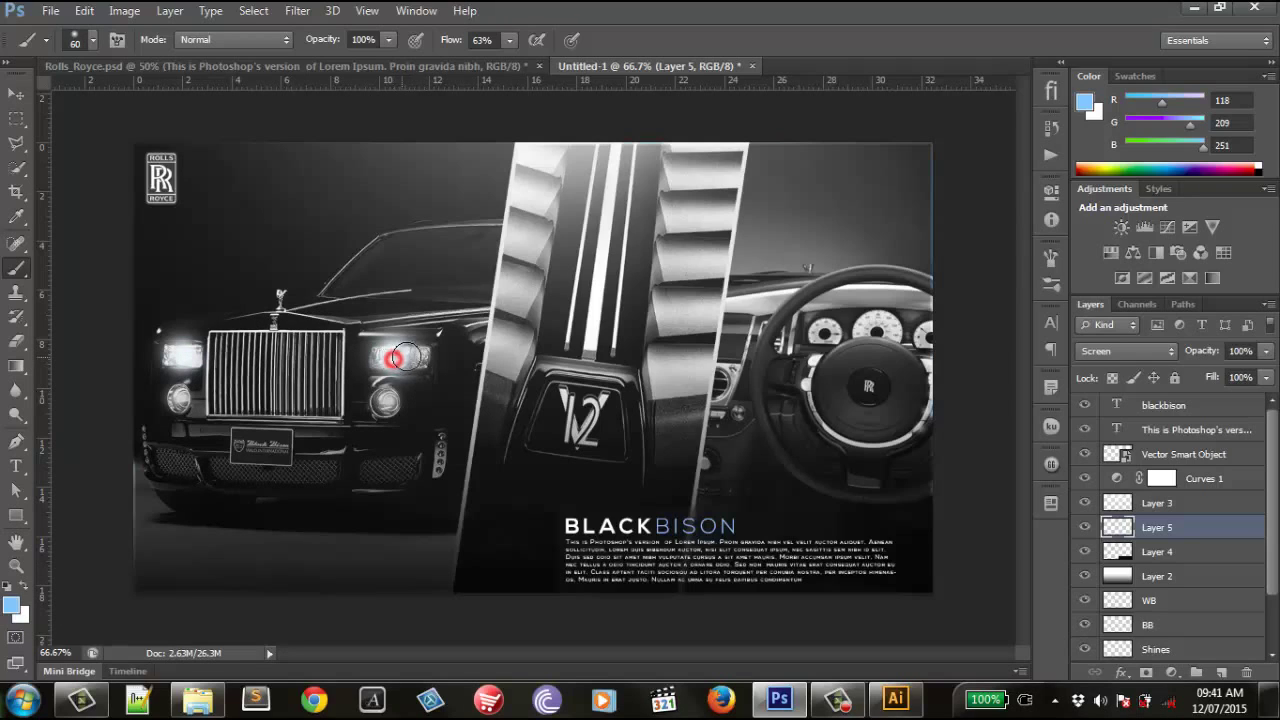
{"action": "key", "text": "bracketright"}
{"action": "key", "text": "bracketright"}
{"action": "key", "text": "bracketright"}
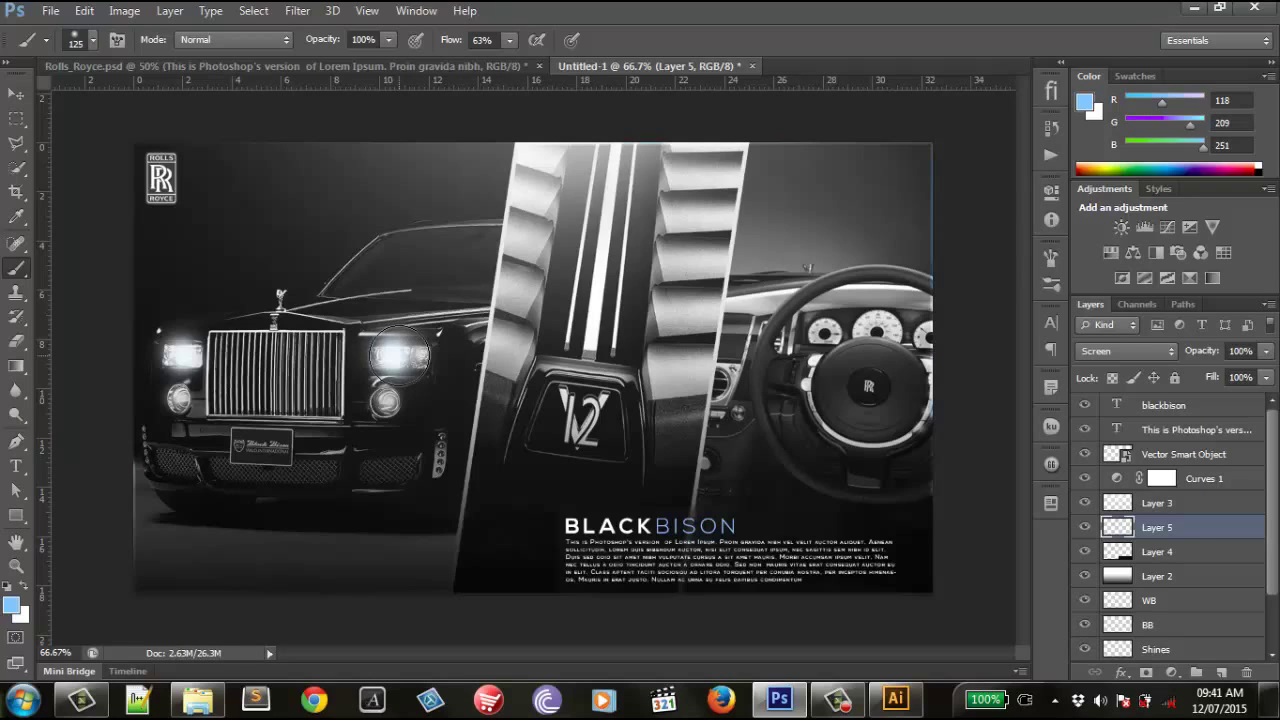
{"action": "key", "text": "bracketleft"}
{"action": "left_click", "coordinate": [397, 355]}
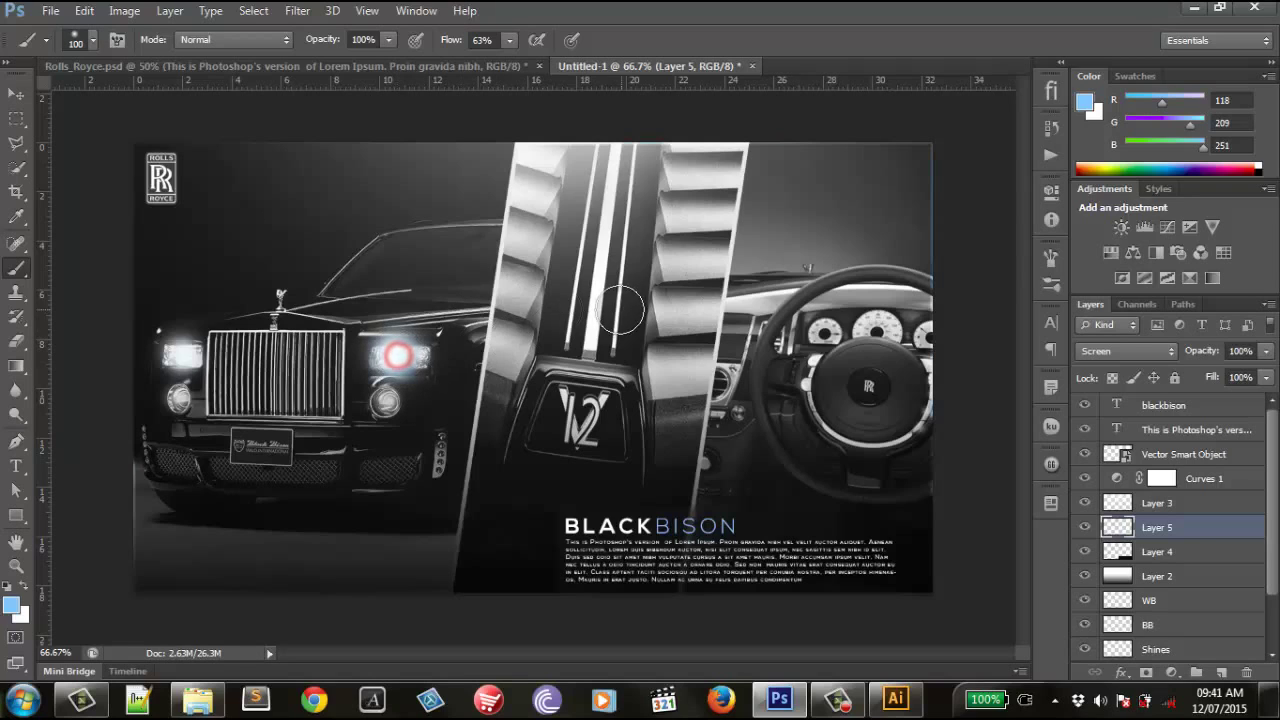
{"action": "key", "text": "bracketleft"}
{"action": "left_click", "coordinate": [178, 350]}
Step: Paint smaller light blue glows on both fog lights and the steering-wheel rim
{"action": "key", "text": "bracketleft"}
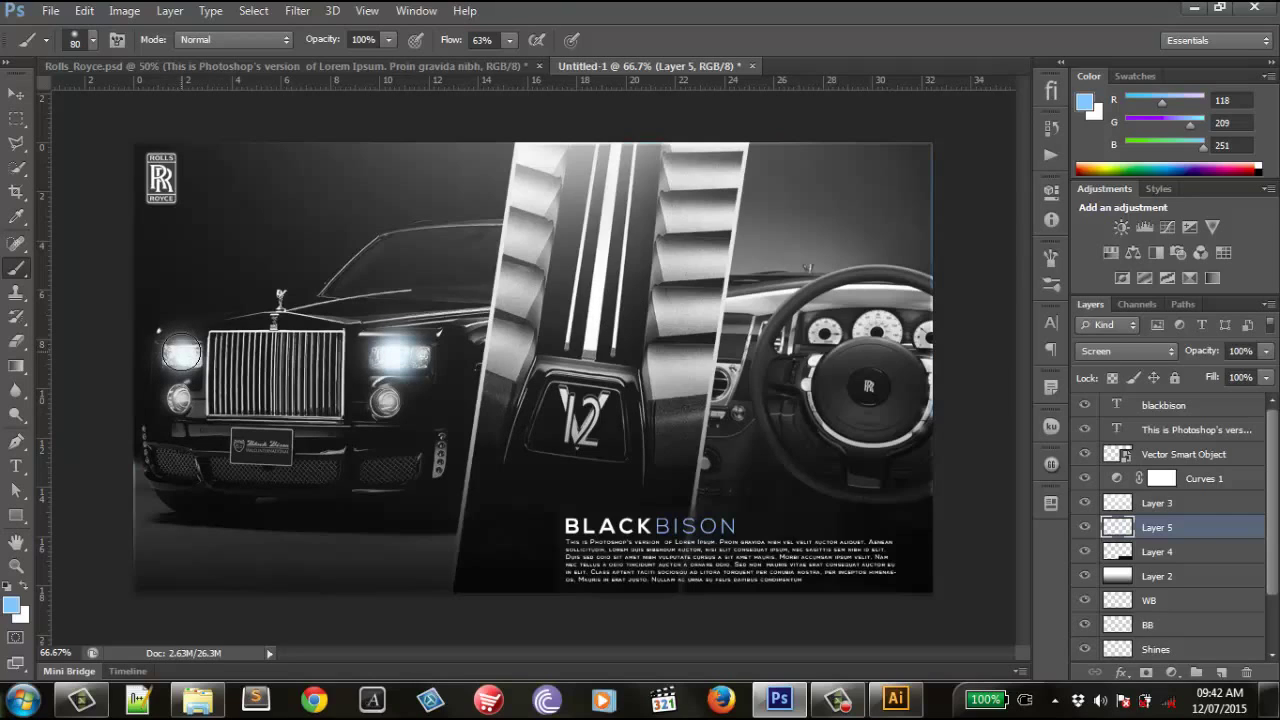
{"action": "key", "text": "bracketleft"}
{"action": "key", "text": "bracketleft"}
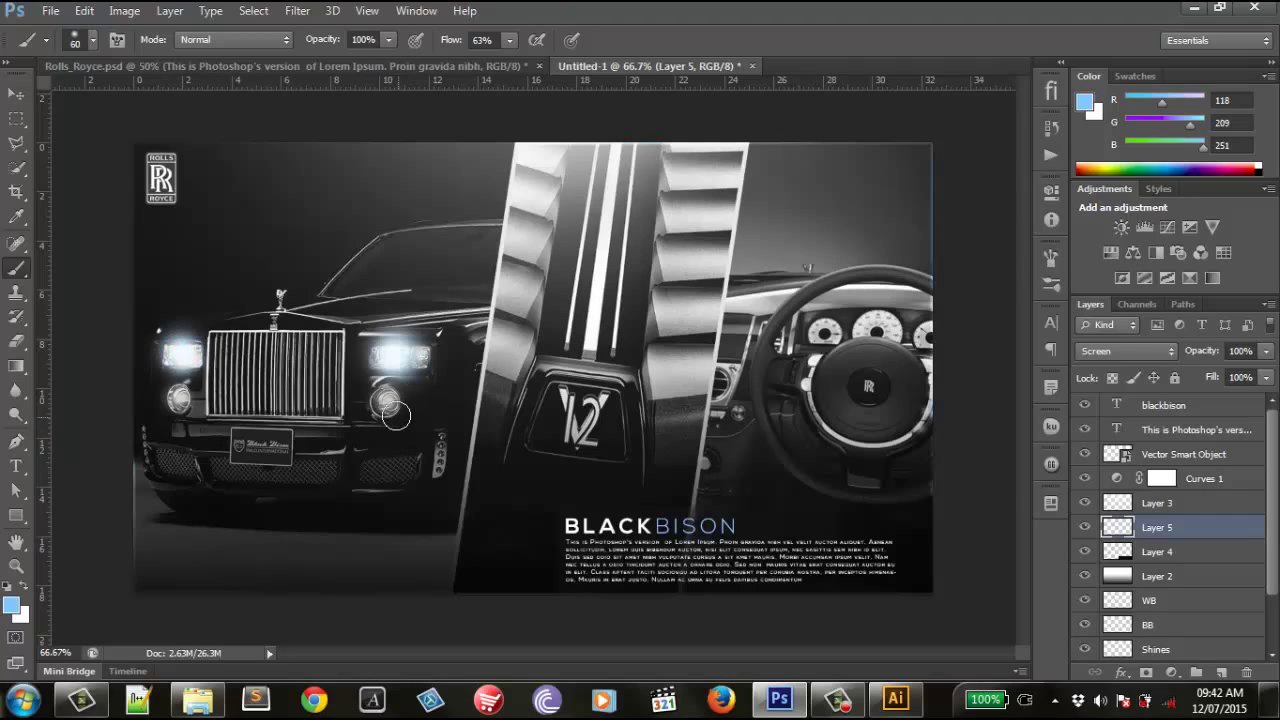
{"action": "key", "text": "bracketleft"}
{"action": "key", "text": "bracketleft"}
{"action": "left_click", "coordinate": [387, 403]}
{"action": "left_click", "coordinate": [180, 400]}
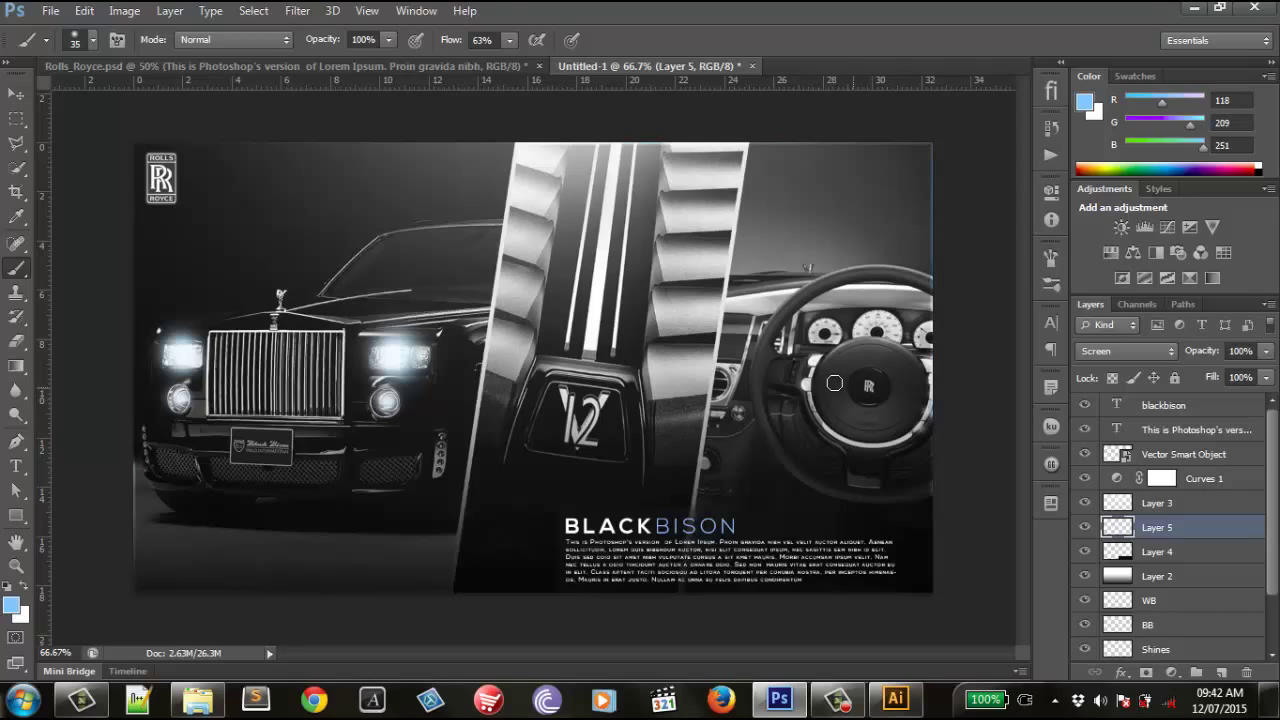
{"action": "key", "text": "bracketleft"}
{"action": "key", "text": "bracketleft"}
{"action": "key", "text": "bracketleft"}
{"action": "left_click_drag", "start_coordinate": [803, 385], "coordinate": [812, 363]}
{"action": "key", "text": "bracketleft"}
{"action": "mouse_move", "coordinate": [836, 433]}
{"action": "left_mouse_down"}
{"action": "mouse_move", "coordinate": [890, 446]}
{"action": "mouse_move", "coordinate": [872, 443]}
{"action": "left_mouse_up"}
{"action": "left_click", "coordinate": [871, 444]}
Step: Set the glow layer's opacity to 70%
{"action": "left_click", "coordinate": [1243, 351]}
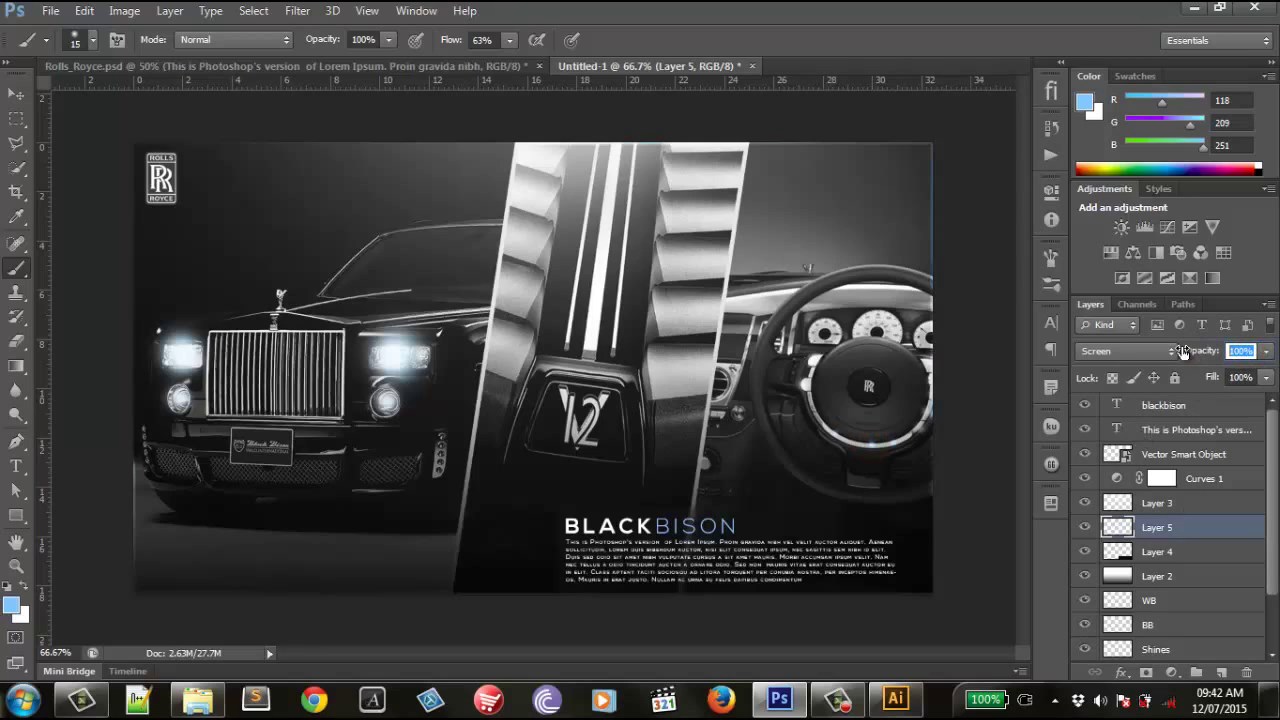
{"action": "type", "text": "70"}
{"action": "key", "text": "Return"}
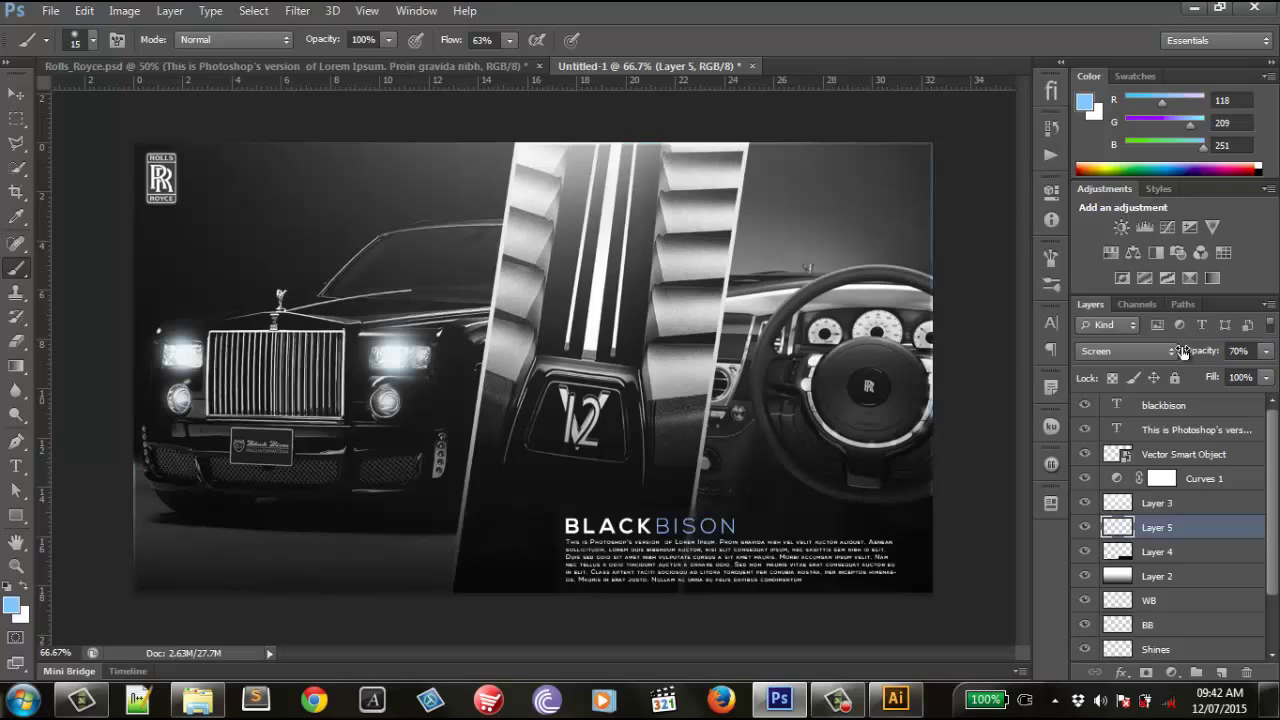
{"action": "left_click", "coordinate": [22, 90]}
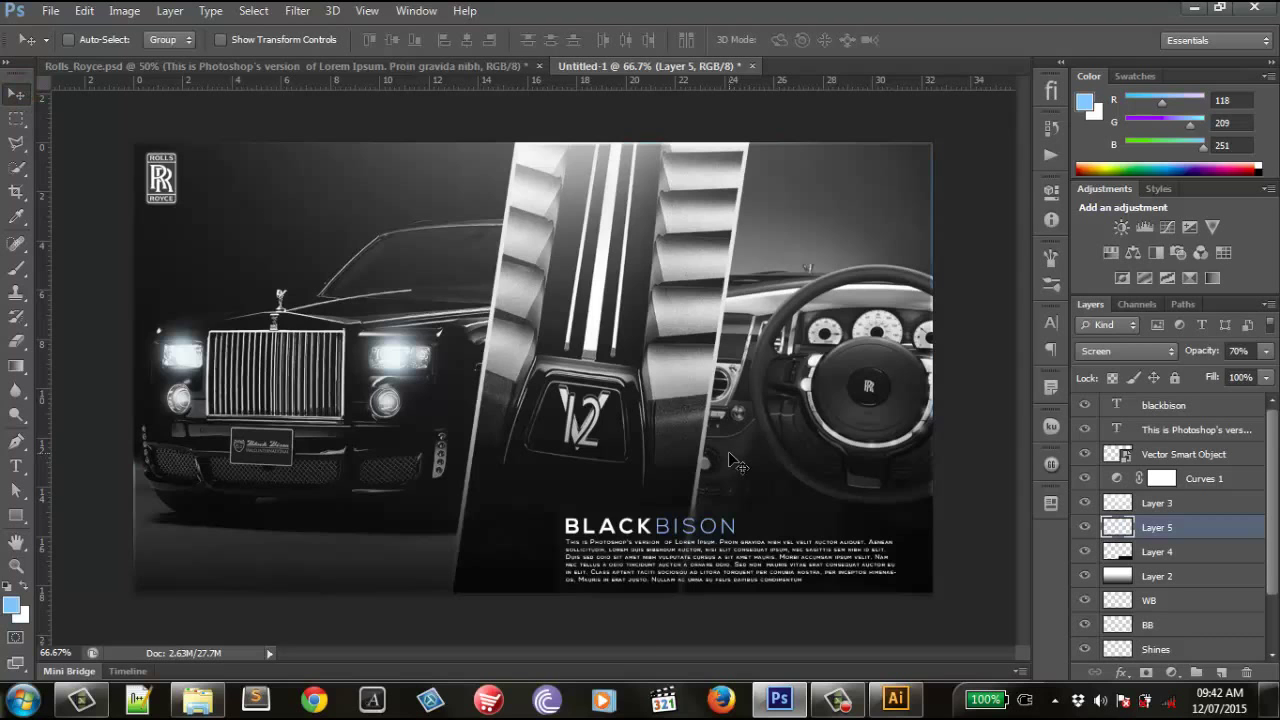
Step: Add a Color Balance layer above blackbison with Cyan–Red -11 and Yellow–Blue +25
{"action": "key", "text": "ctrl+plus"}
{"action": "key", "text": "ctrl+minus"}
{"action": "left_click", "coordinate": [1218, 408]}
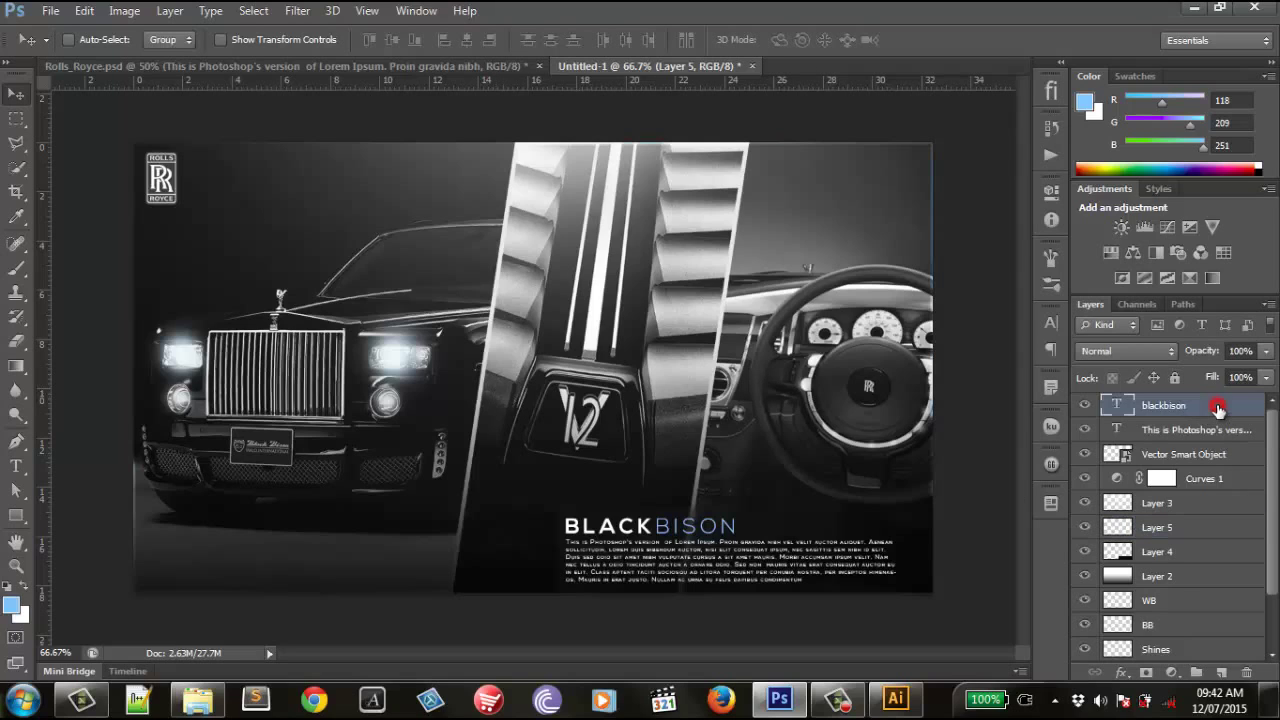
{"action": "left_click", "coordinate": [1133, 252]}
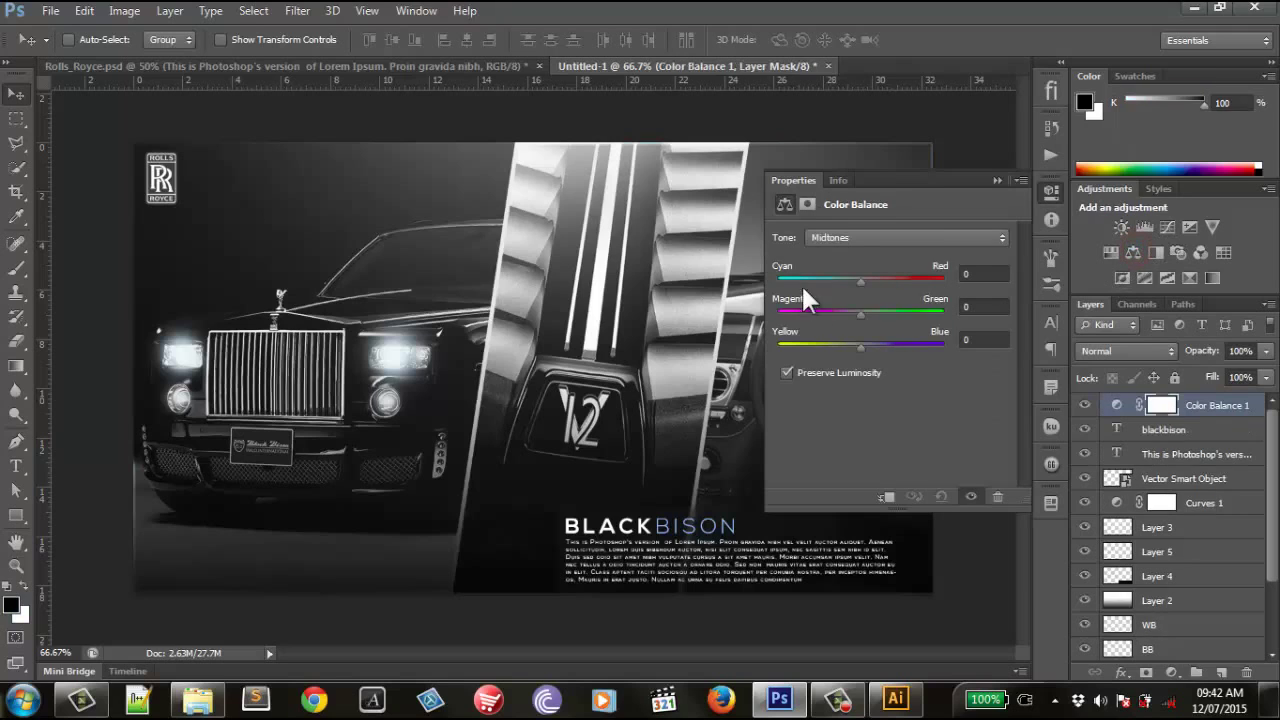
{"action": "left_click_drag", "start_coordinate": [861, 345], "coordinate": [869, 347]}
{"action": "mouse_move", "coordinate": [859, 279]}
{"action": "left_mouse_down"}
{"action": "mouse_move", "coordinate": [838, 275]}
{"action": "mouse_move", "coordinate": [848, 284]}
{"action": "left_mouse_up"}
{"action": "left_click_drag", "start_coordinate": [873, 346], "coordinate": [879, 346]}
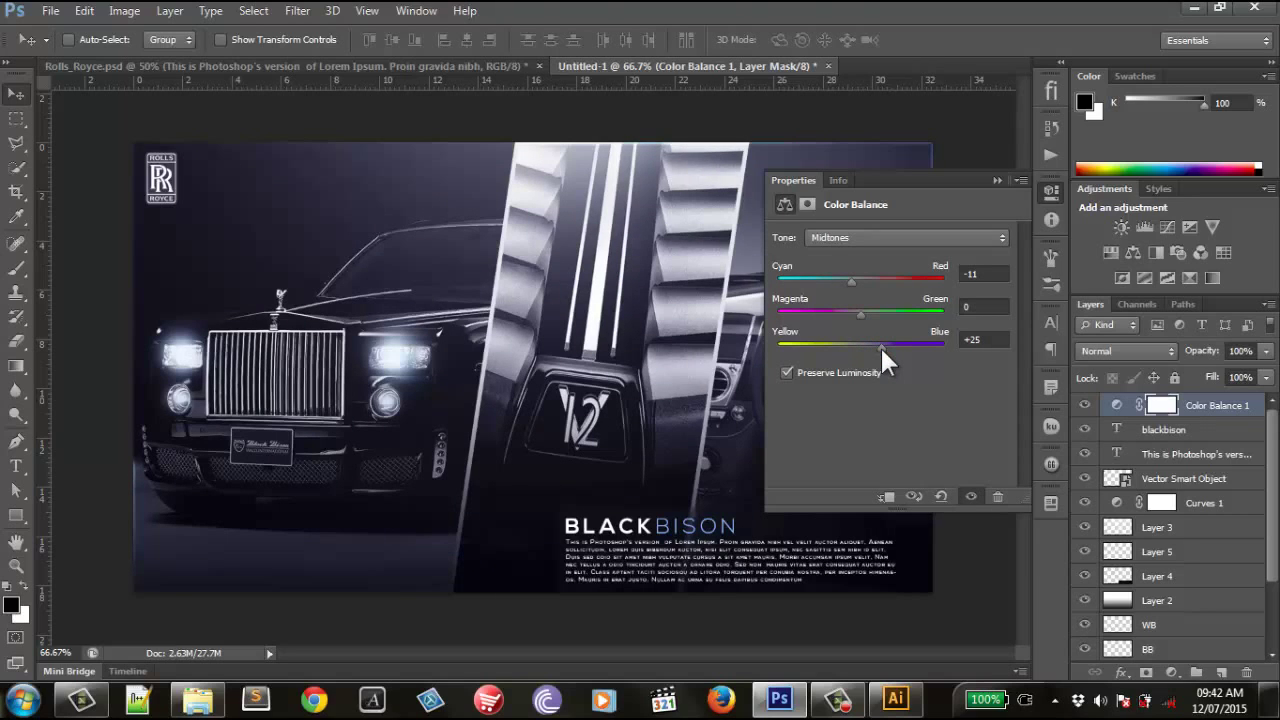
{"action": "left_click", "coordinate": [1052, 187]}
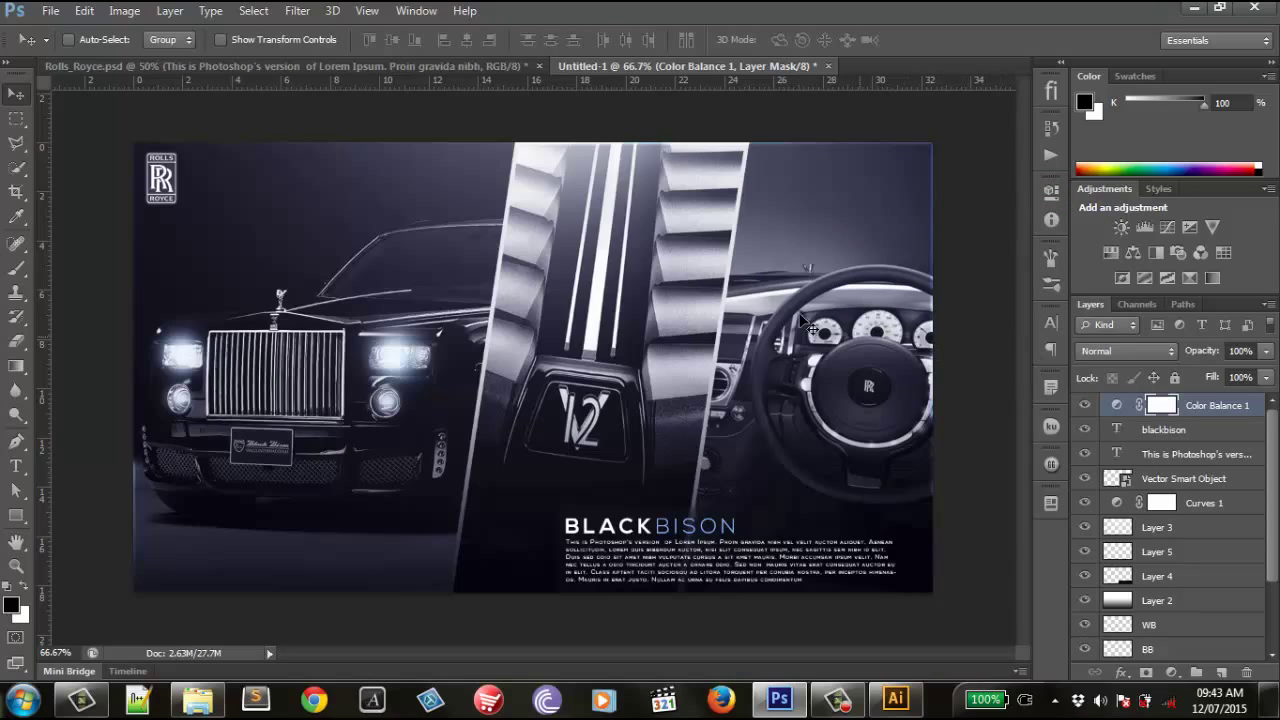
{"action": "key", "text": "XF86MonBrightnessDown"}
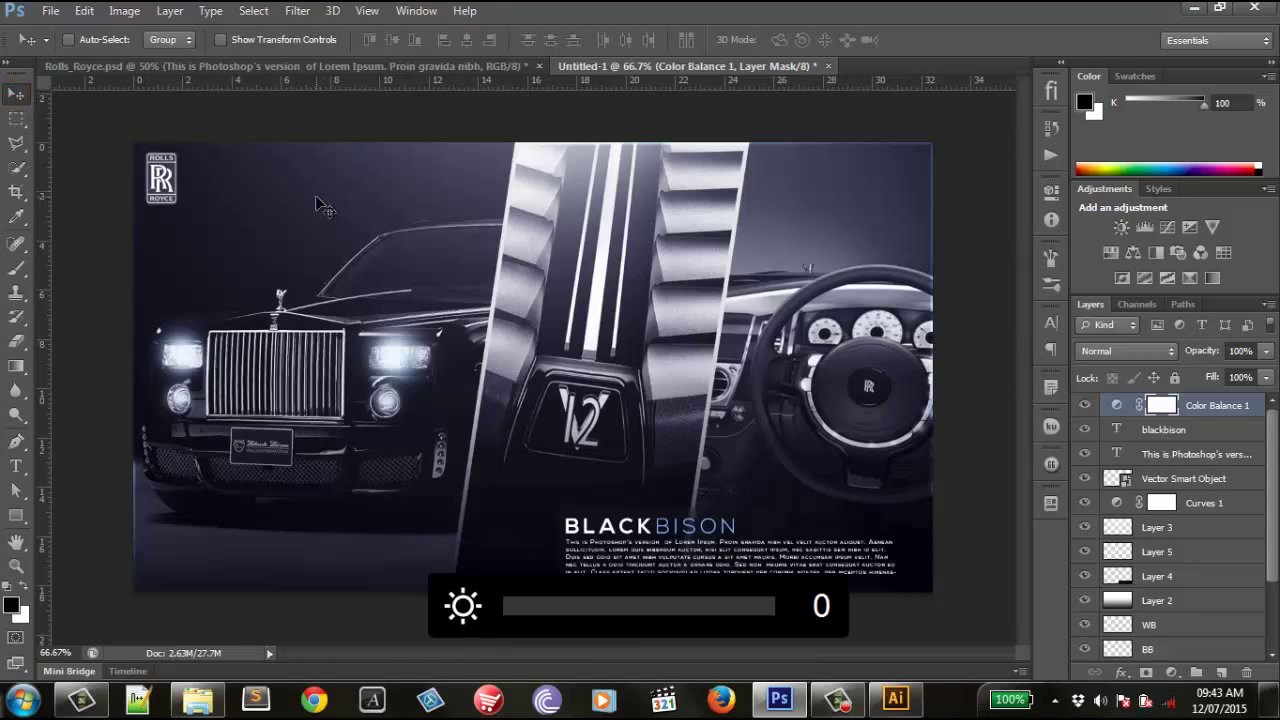
Step: Zoom in and switch to full-screen mode to present the blue-tinted Rolls-Royce poster
{"action": "key", "text": "f"}
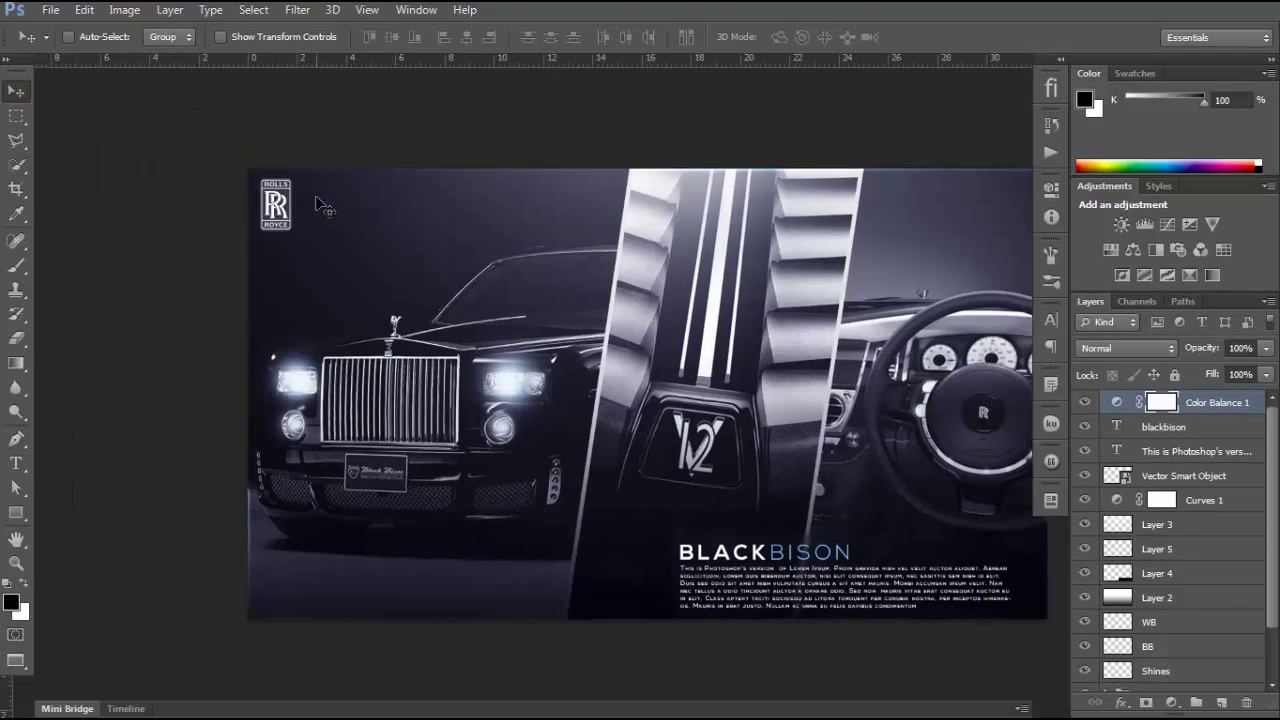
{"action": "key", "text": "ctrl+plus"}
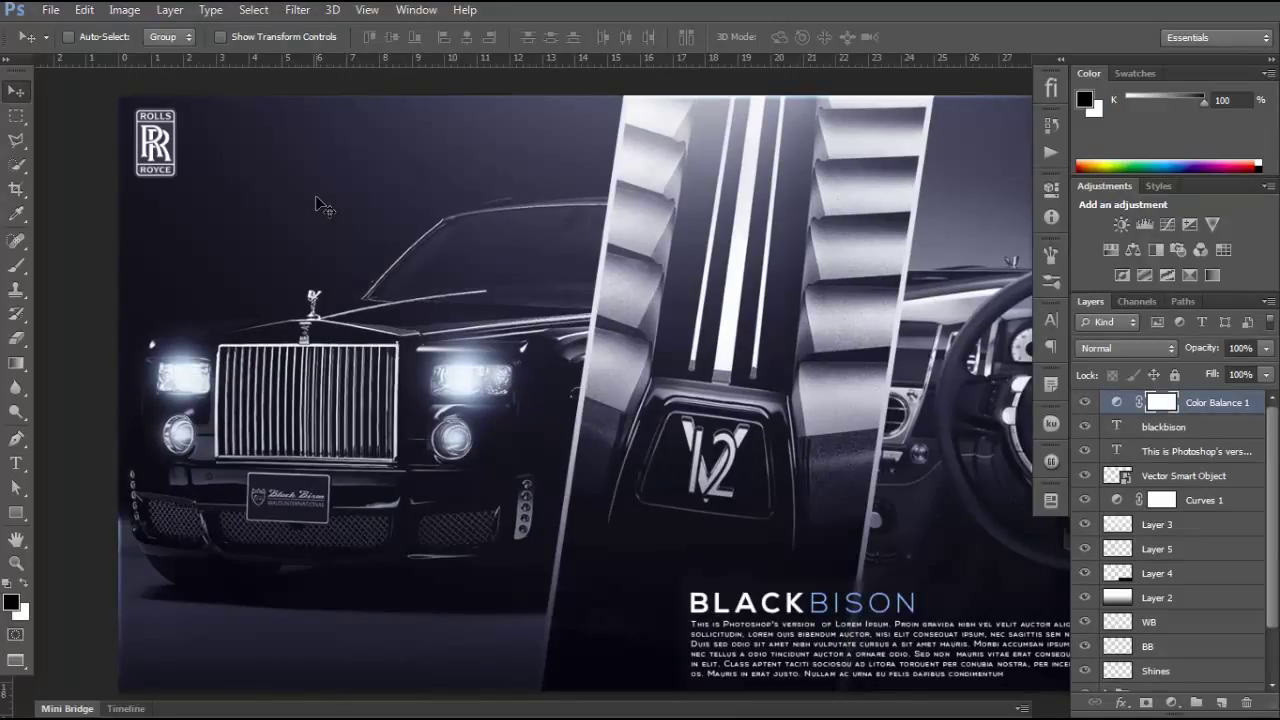
{"action": "key", "text": "f"}
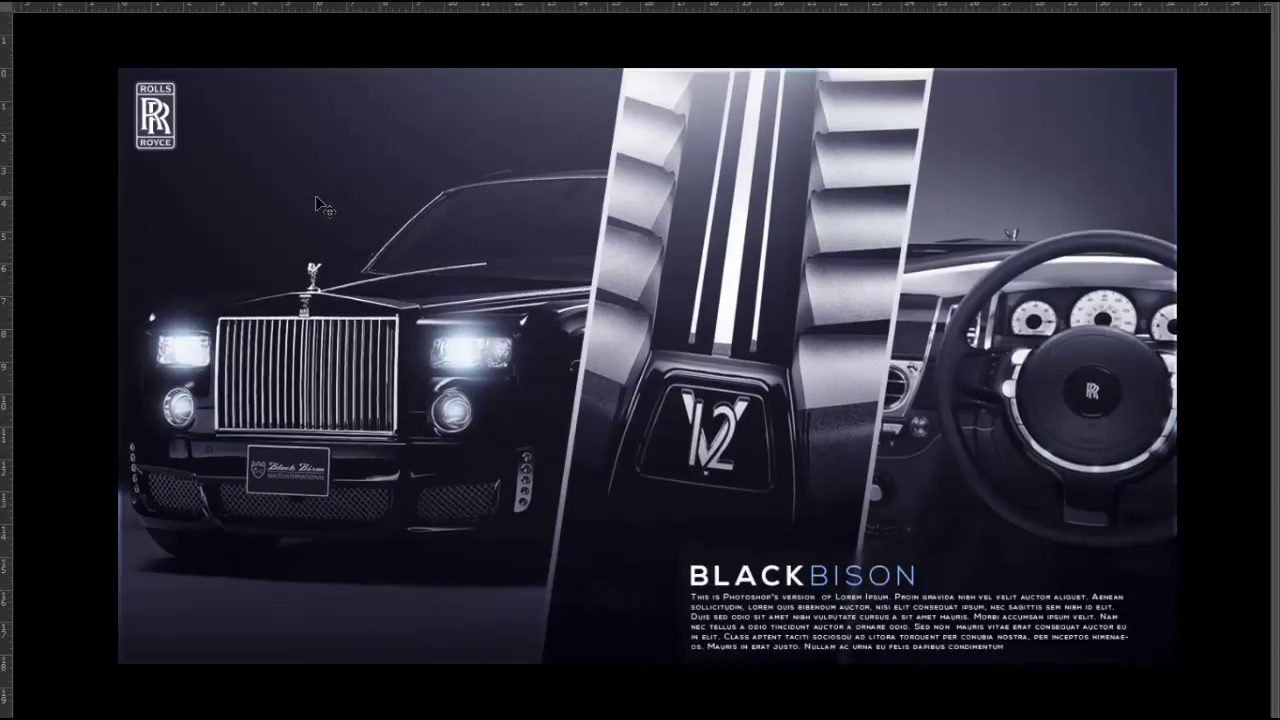